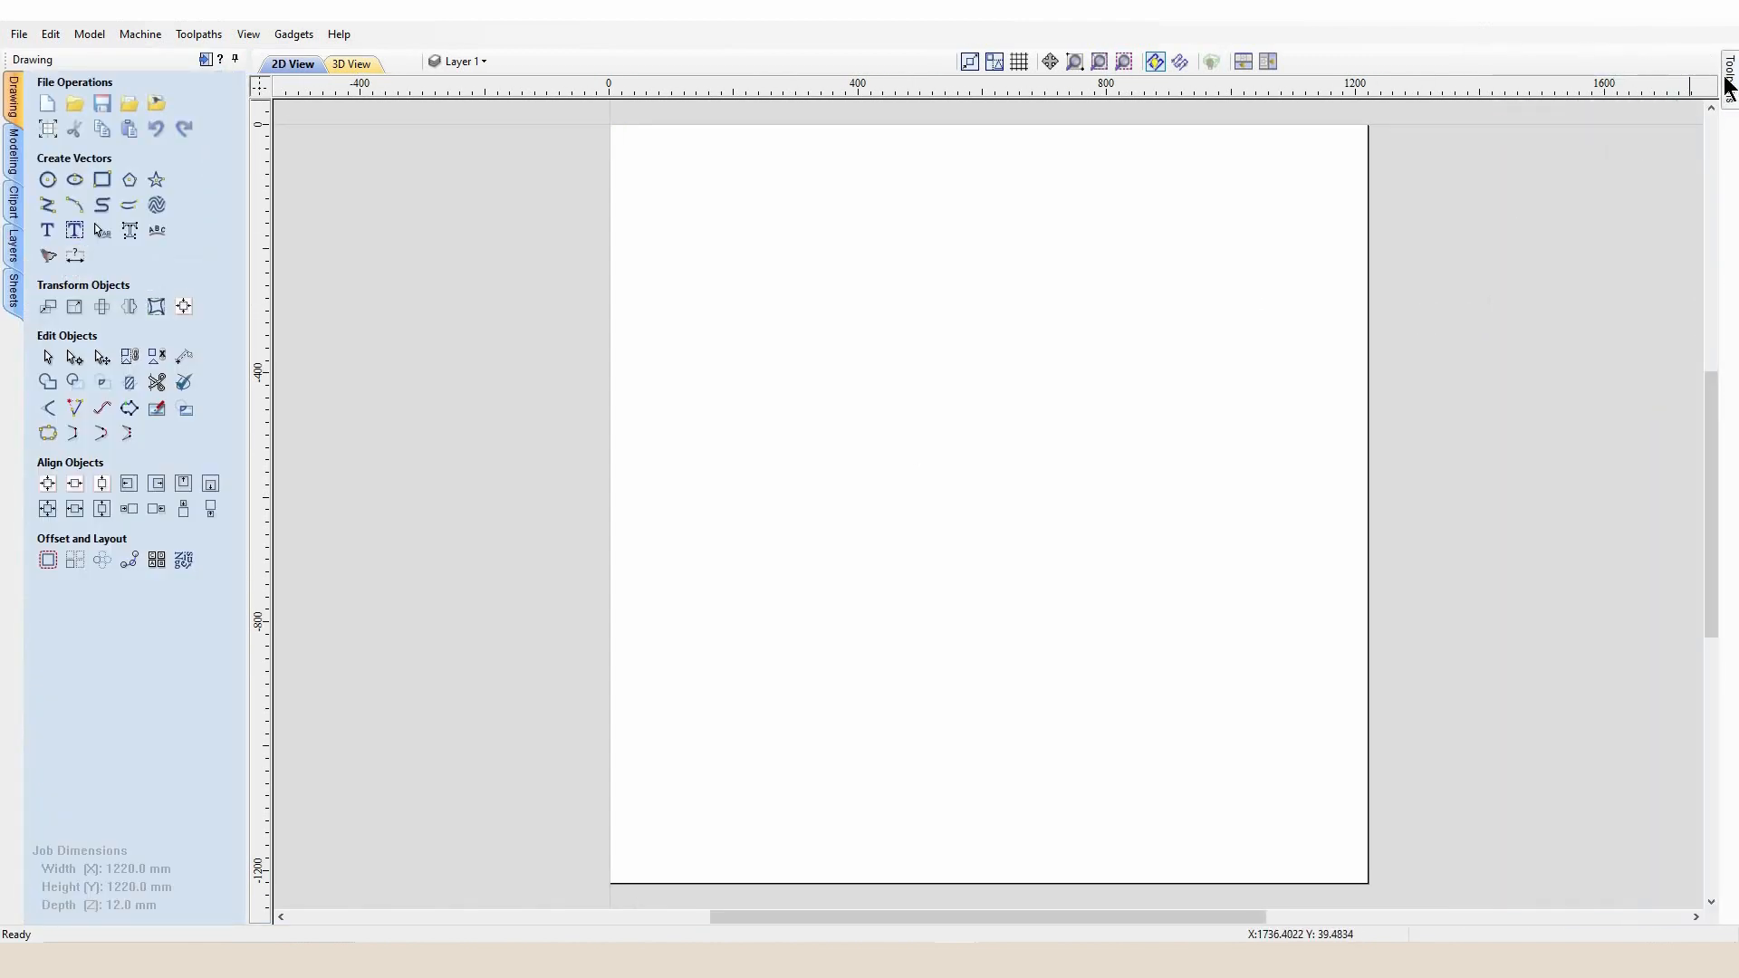
Move the stocking outline from above the material onto the job sheet's upper-left corner.
mouse_move(1730, 72)
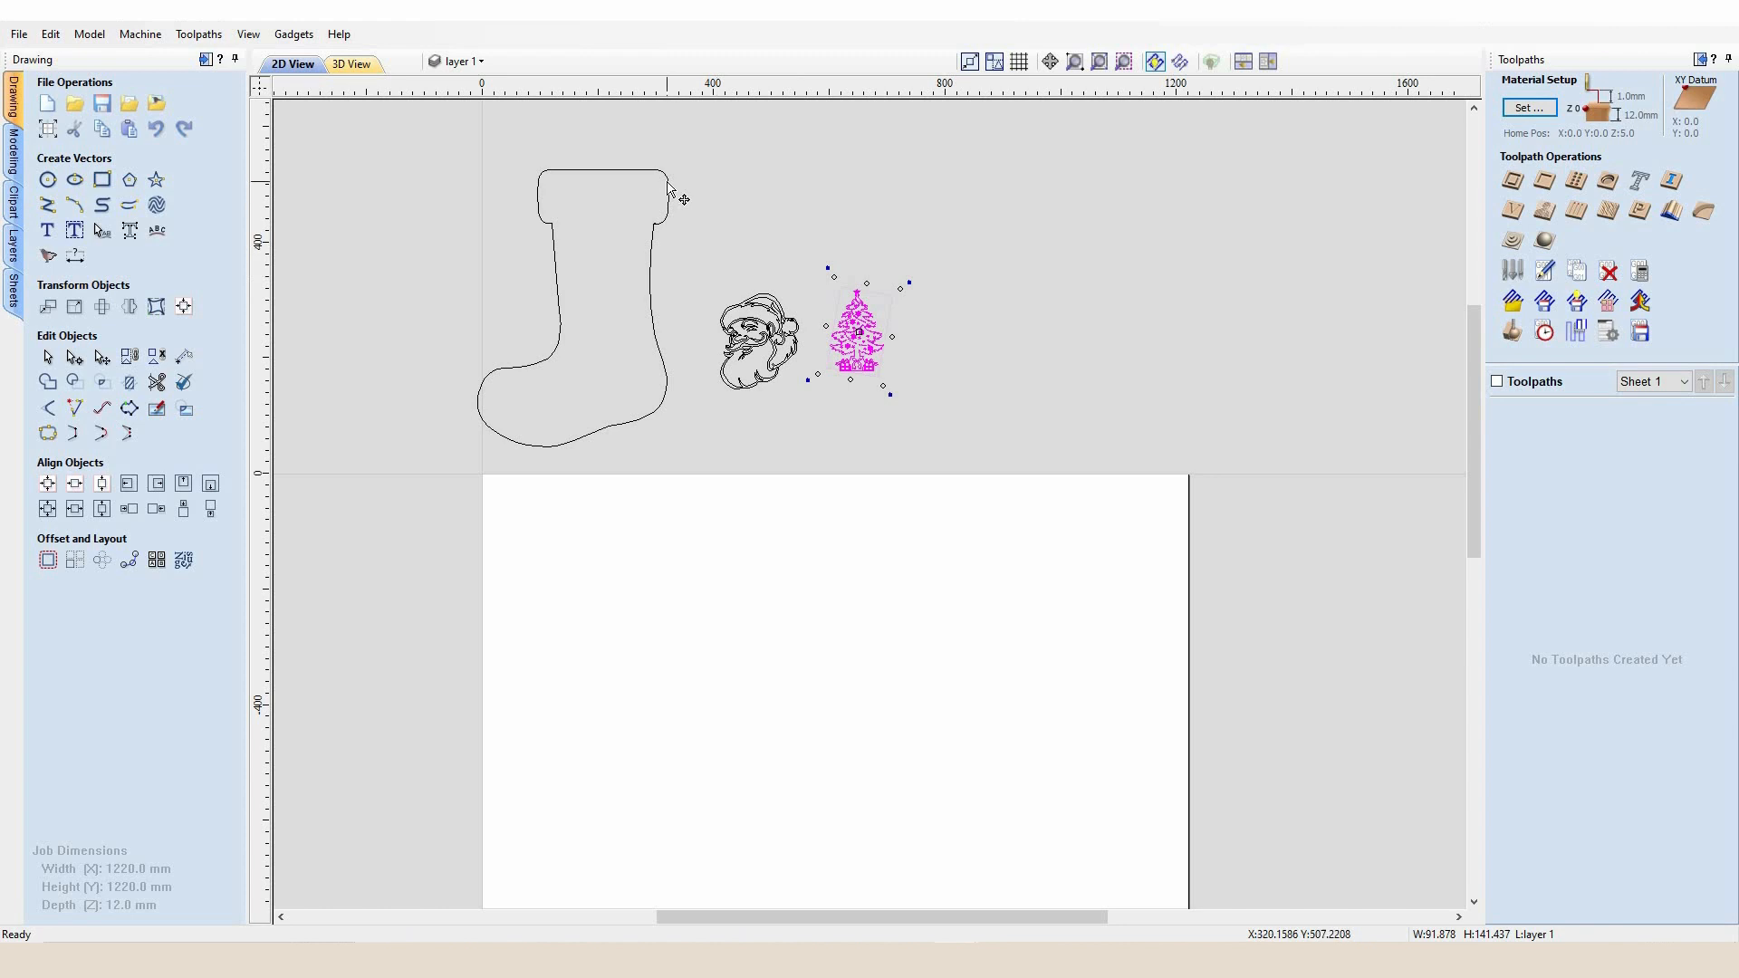
click(663, 397)
scroll(665, 292, down, 4)
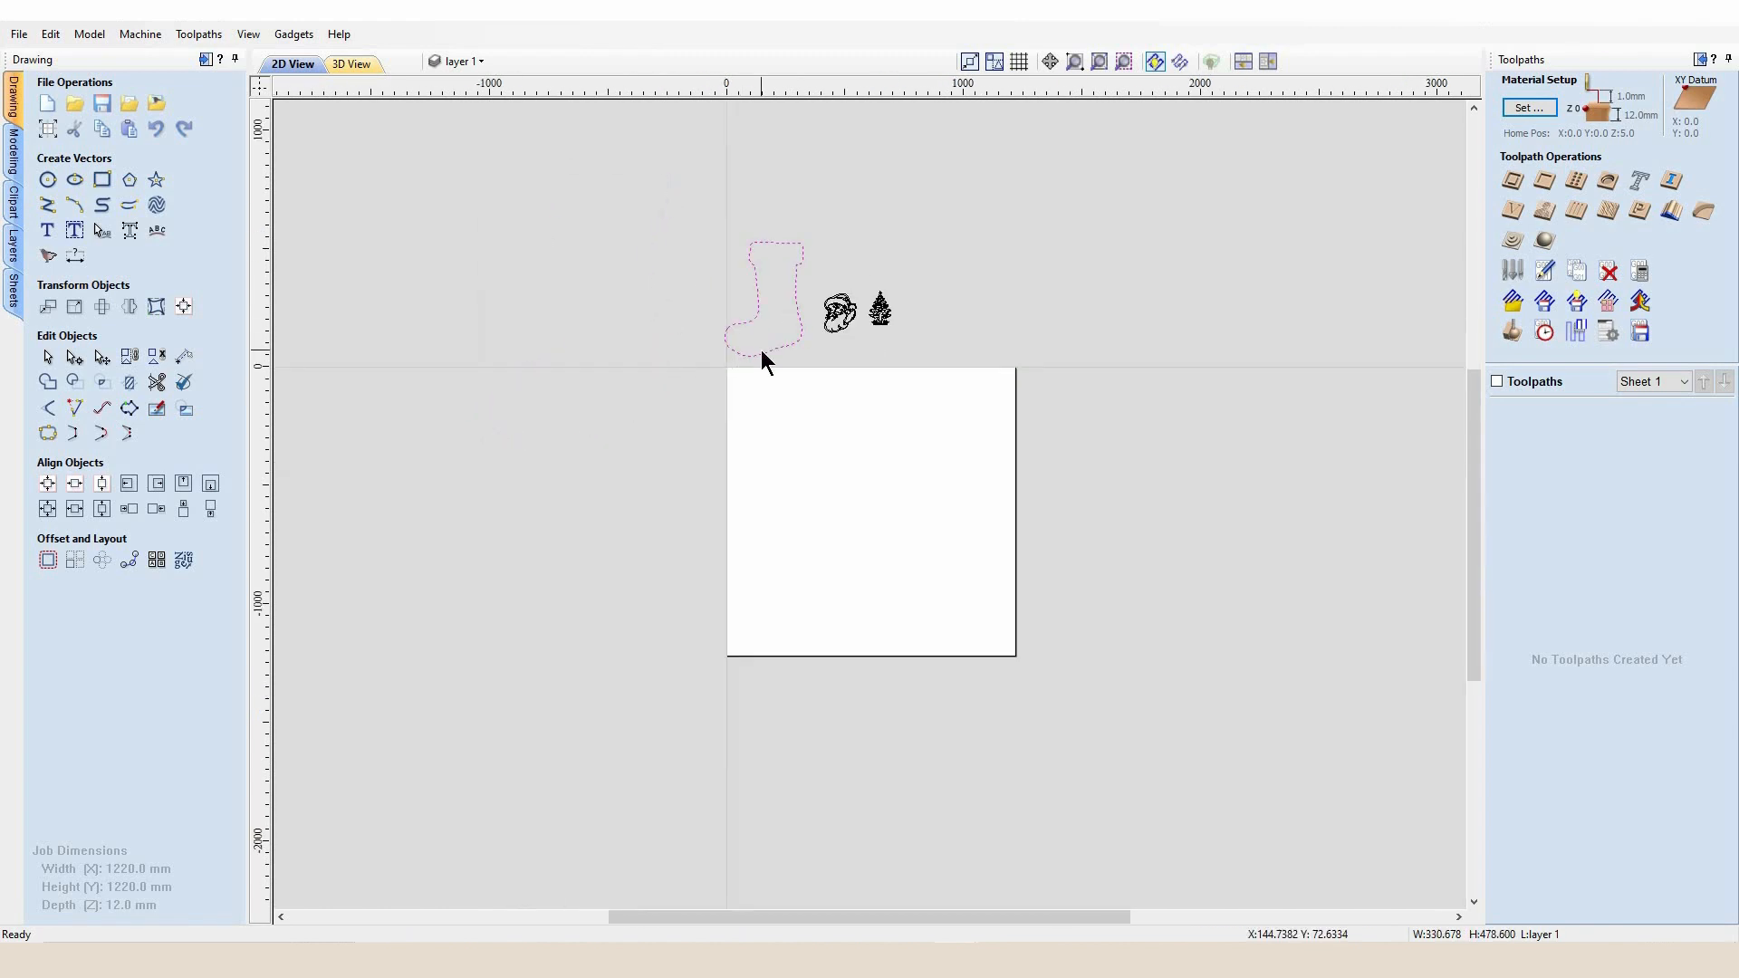
click(769, 295)
drag(769, 295, 776, 433)
scroll(778, 428, up, 2)
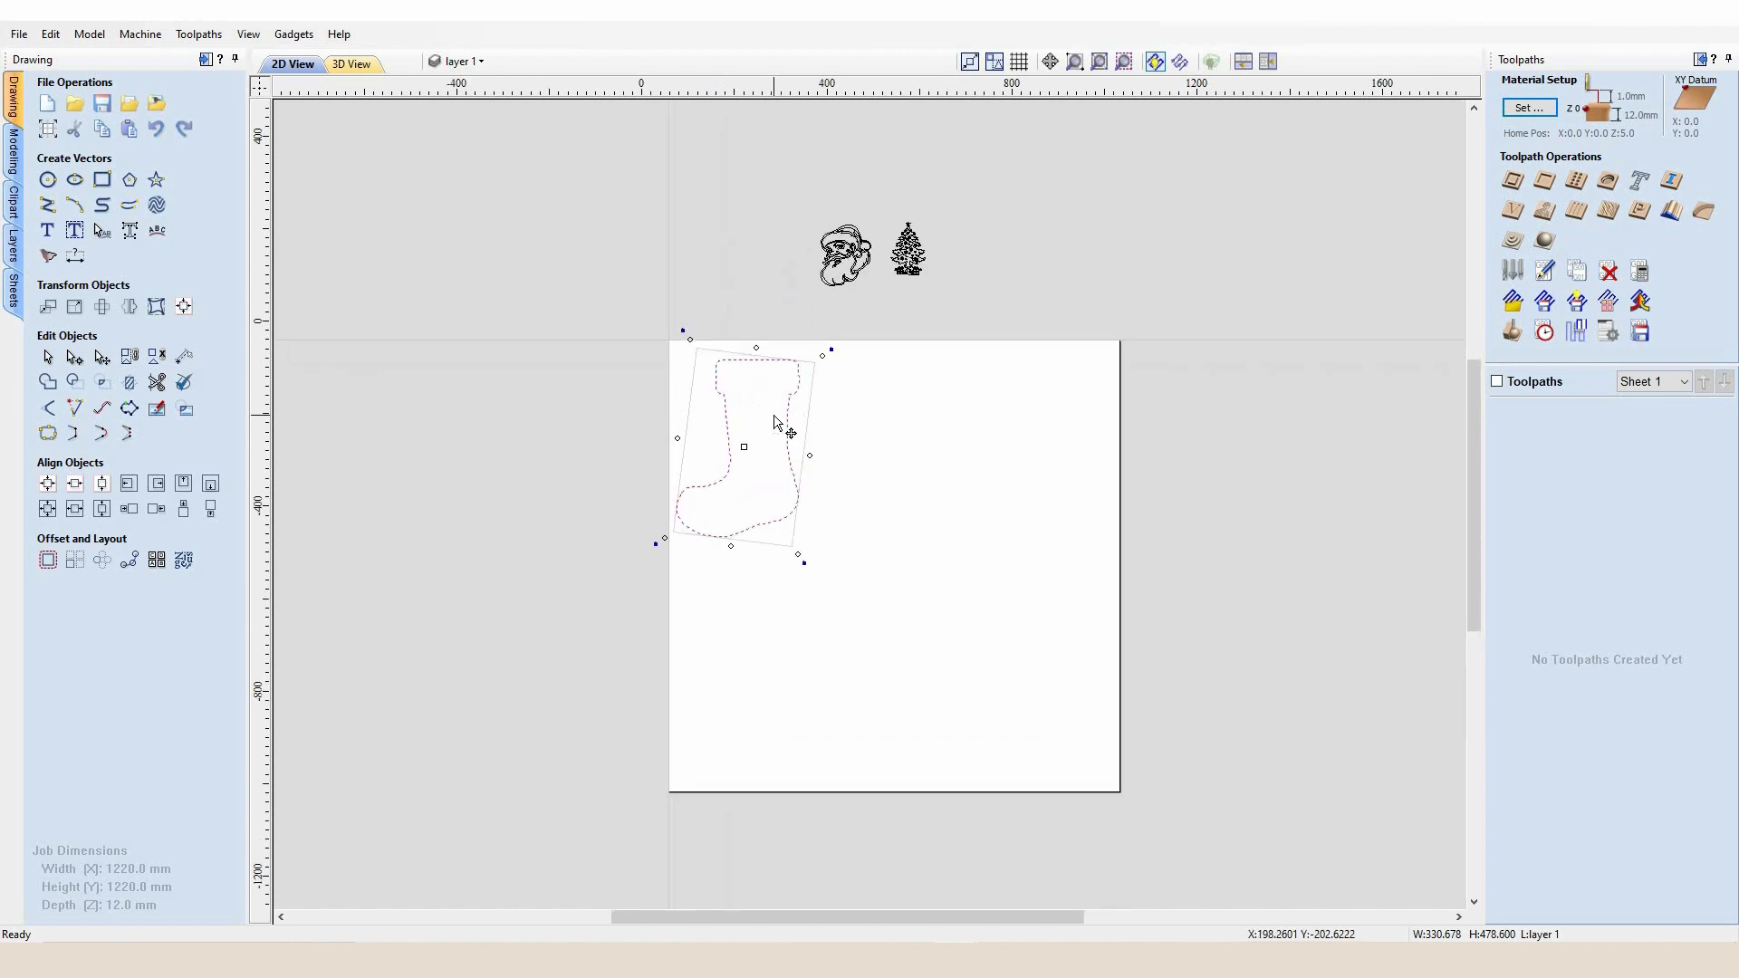
scroll(775, 421, up, 2)
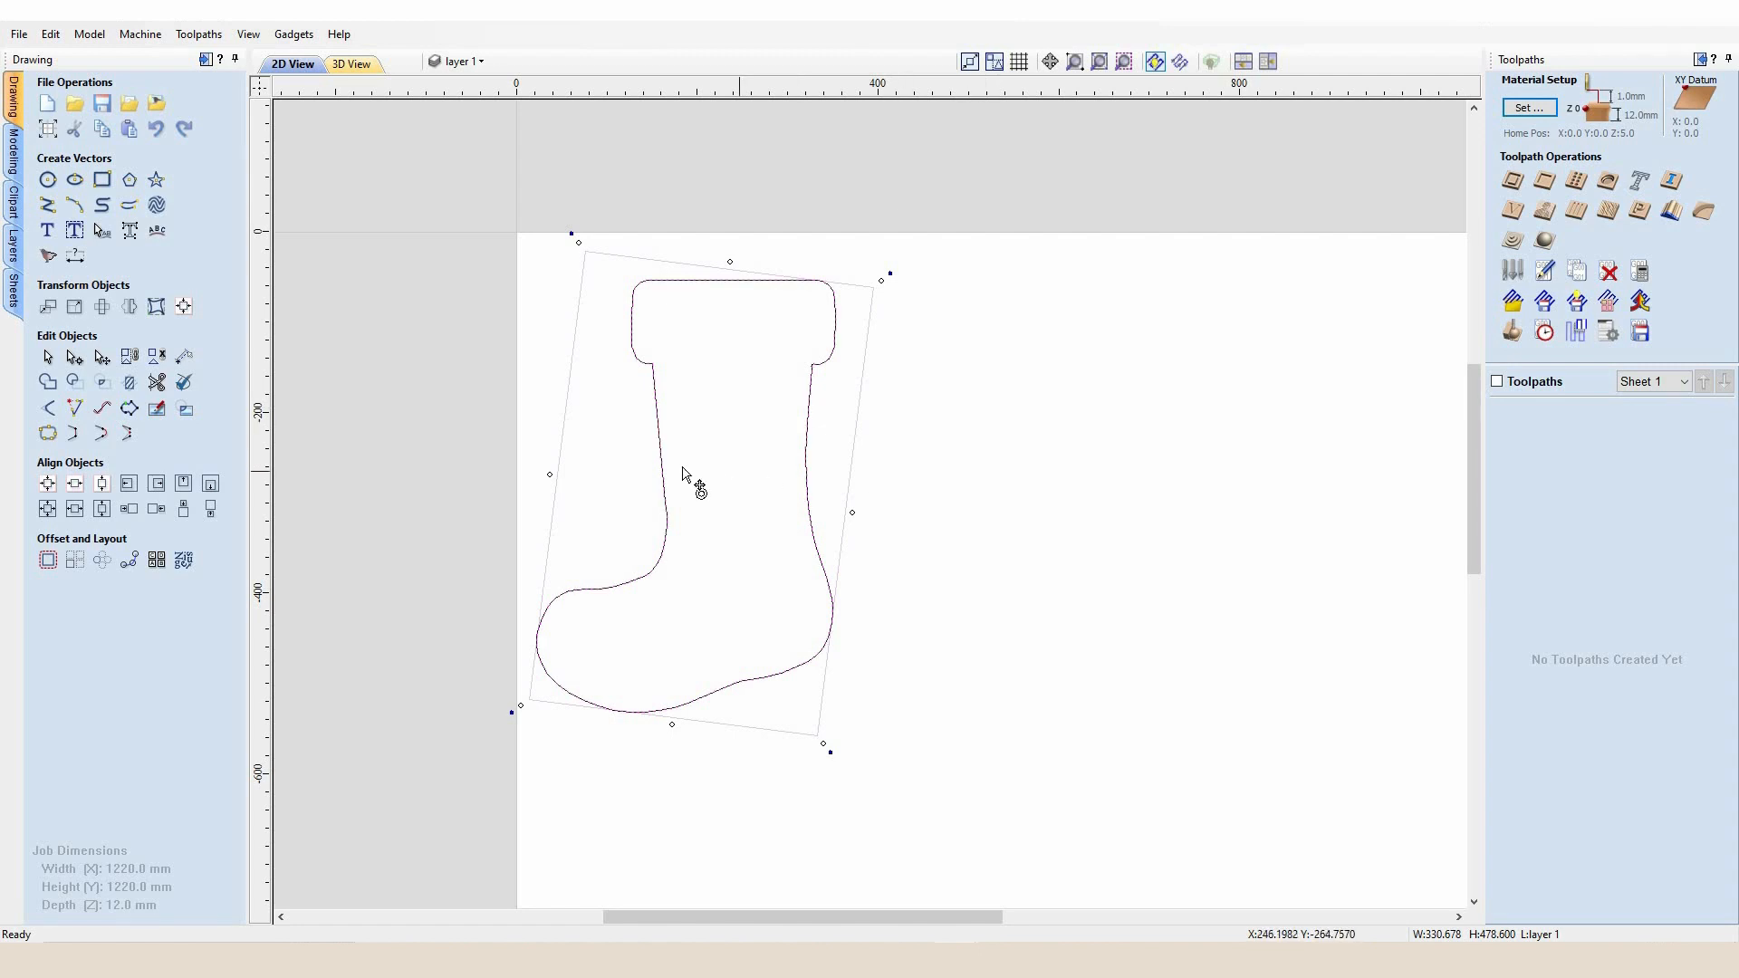
Duplicate the stocking outline and nudge the copy to the right until it sits beside the original.
key(Right)
key(Right)
key(Right)
key(Right)
key(Right)
key(Right)
key(Right)
key(Right)
key(Right)
key(Right)
key(Right)
key(Right)
key(Right)
key(Right)
key(Right)
key(Right)
key(Right)
key(Right)
key(Right)
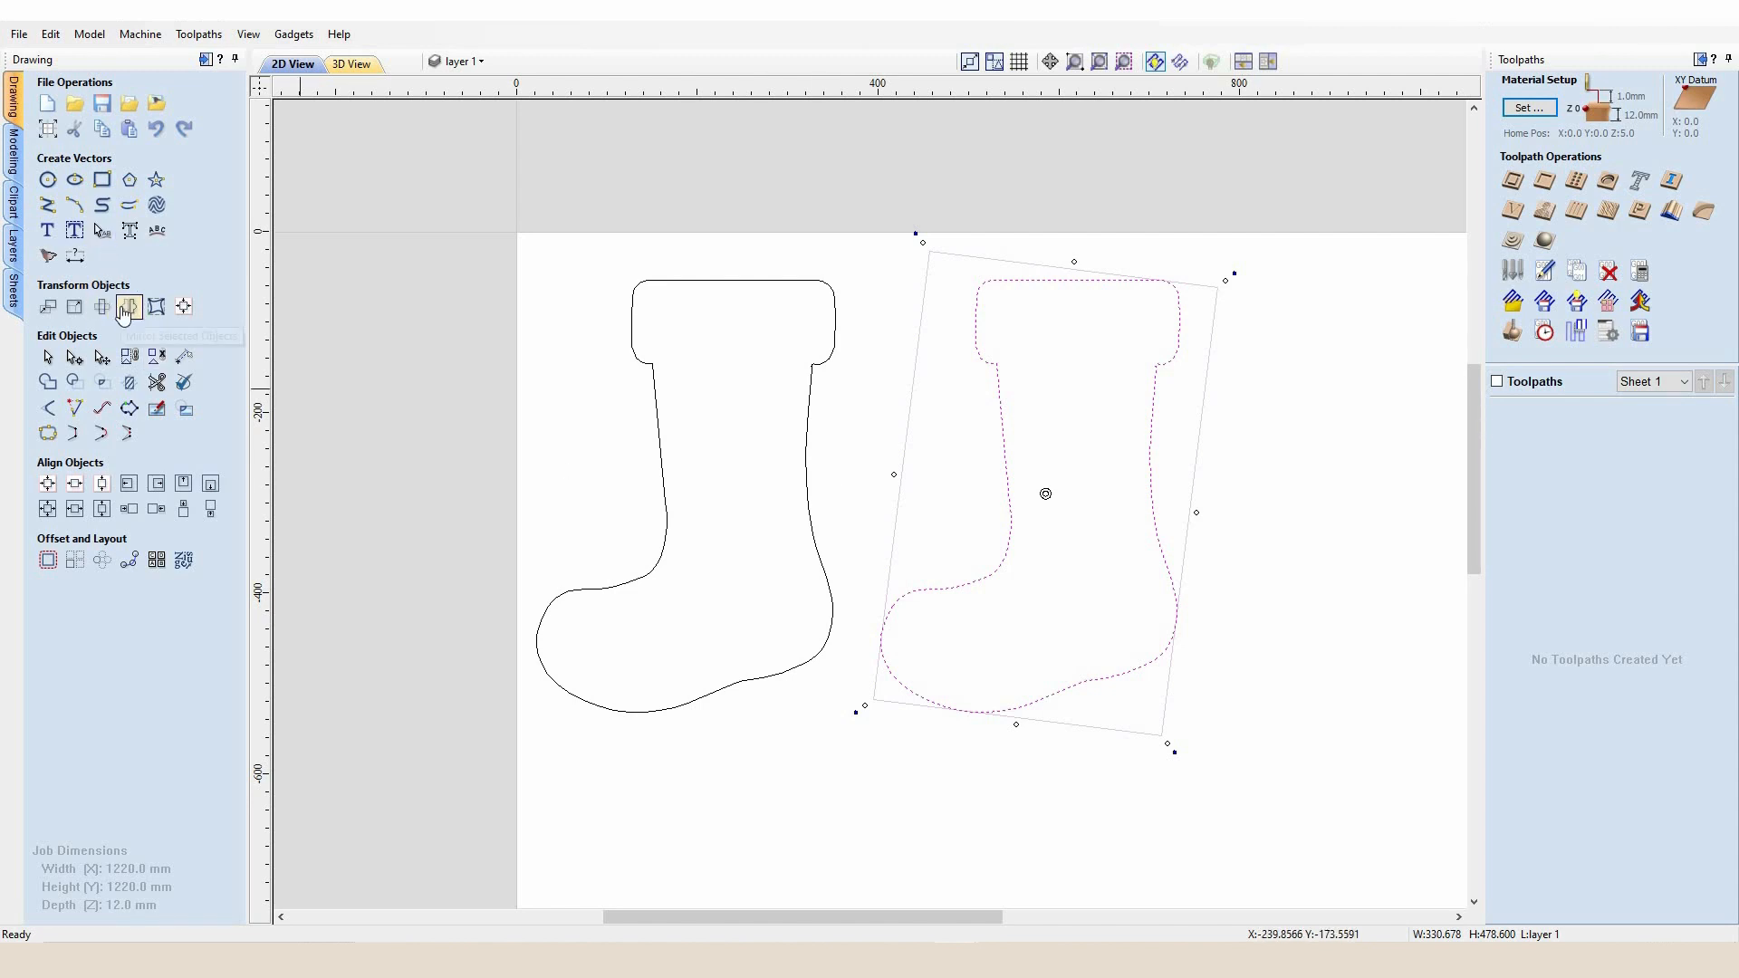
Mirror the copied stocking with a horizontal flip, without making another copy.
click(125, 309)
click(127, 295)
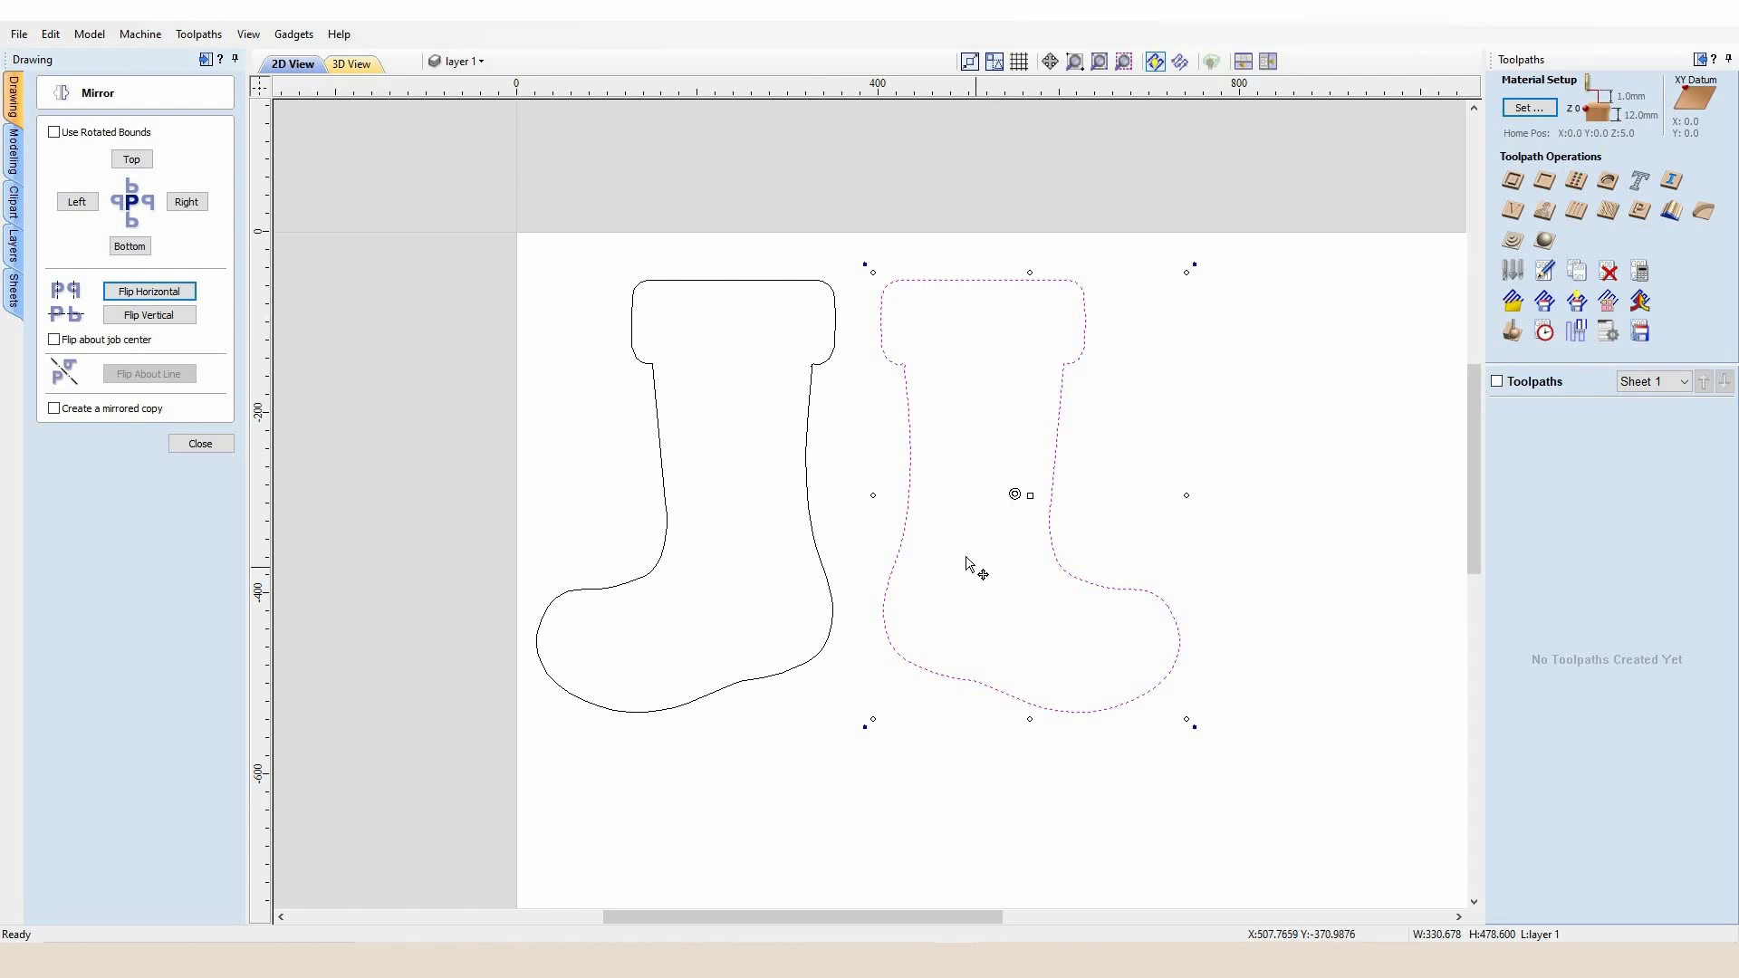
click(225, 442)
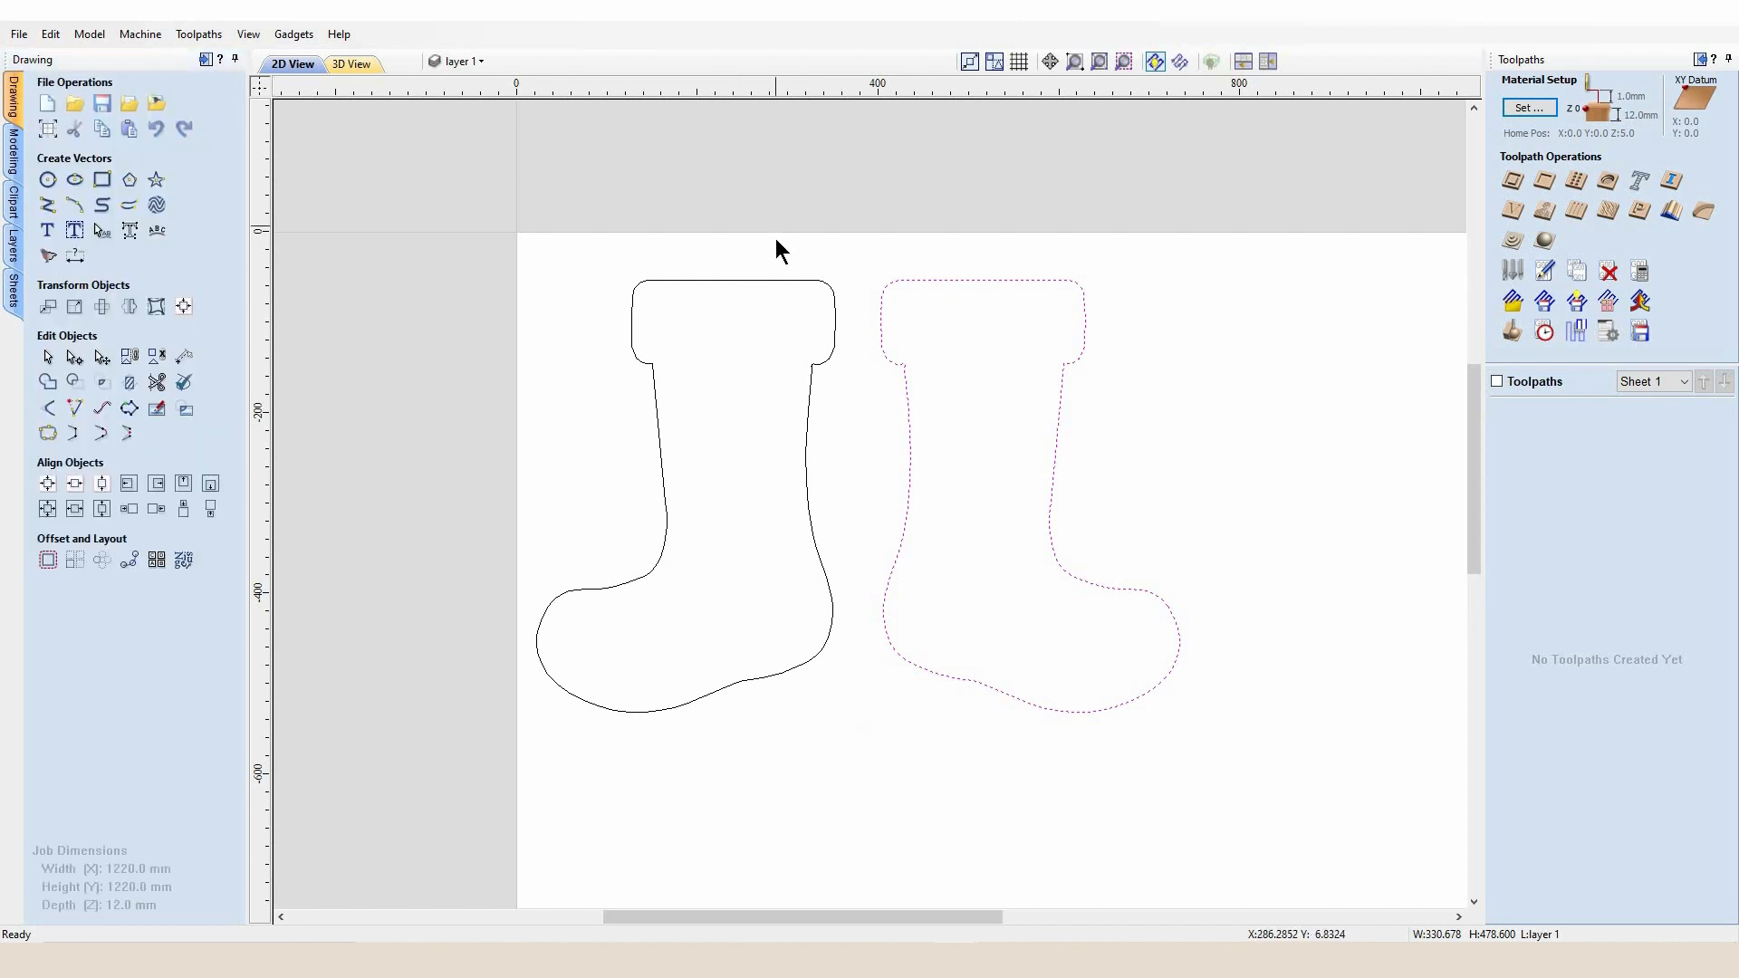
Draw a straight line about 178 mm long between the two lower cuff corners of the left stocking.
scroll(788, 237, down, 3)
scroll(743, 329, up, 8)
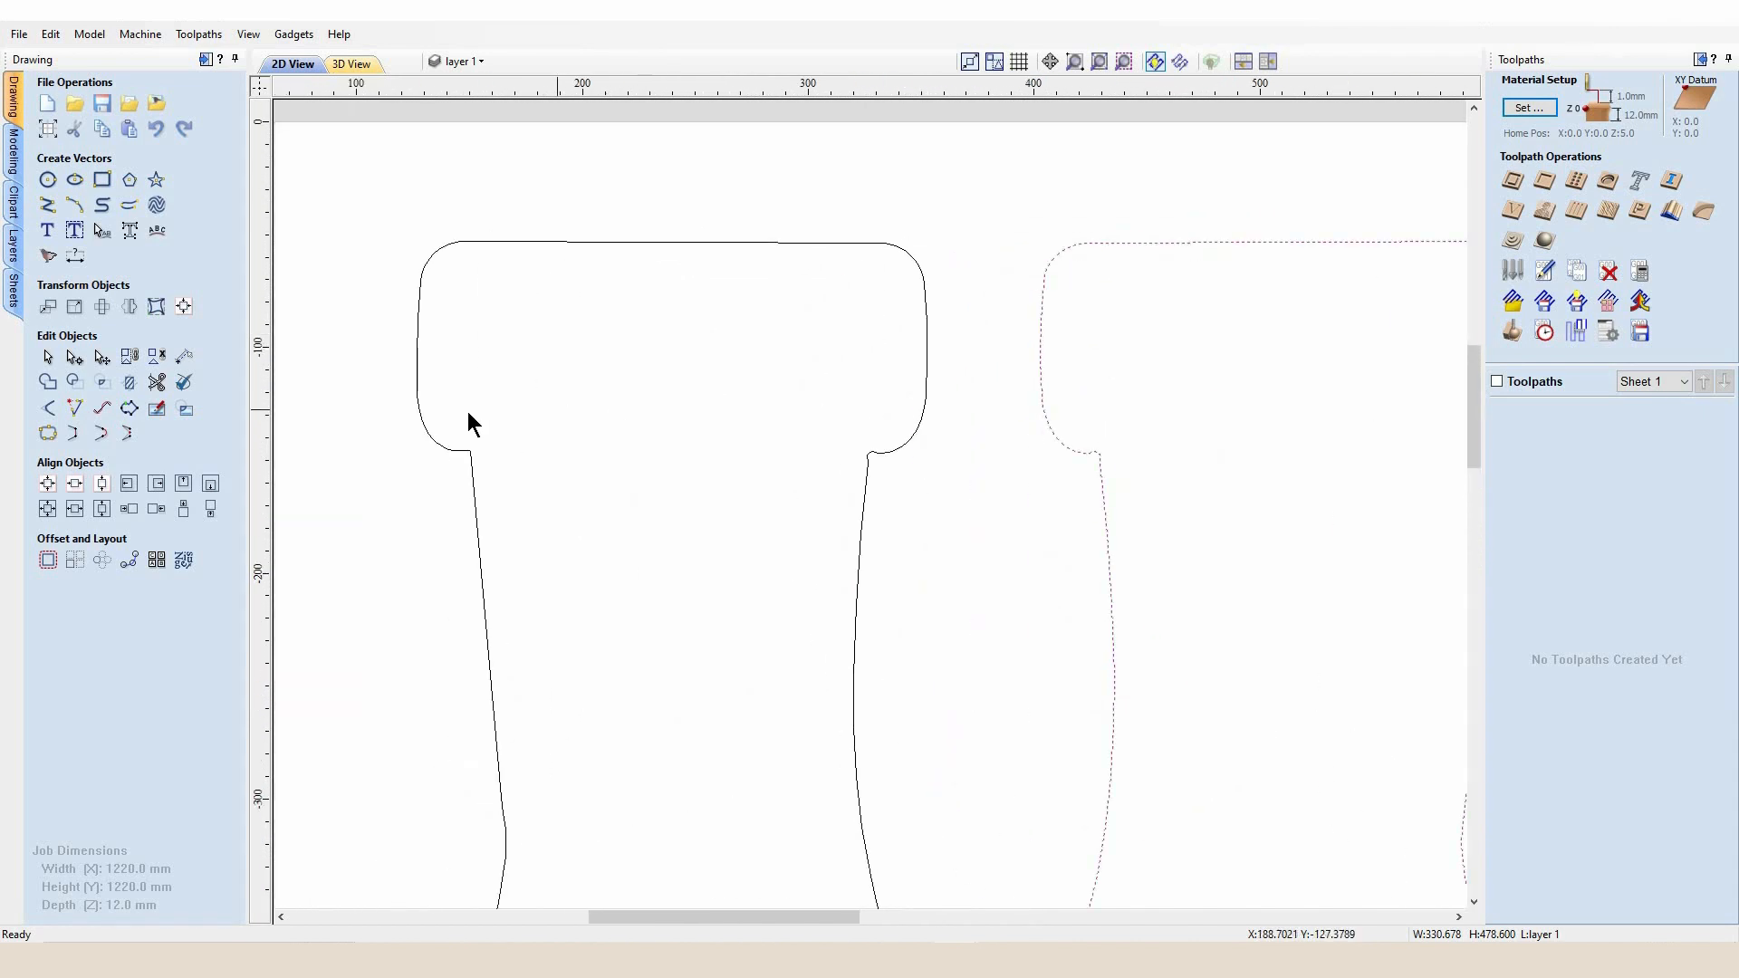
click(47, 209)
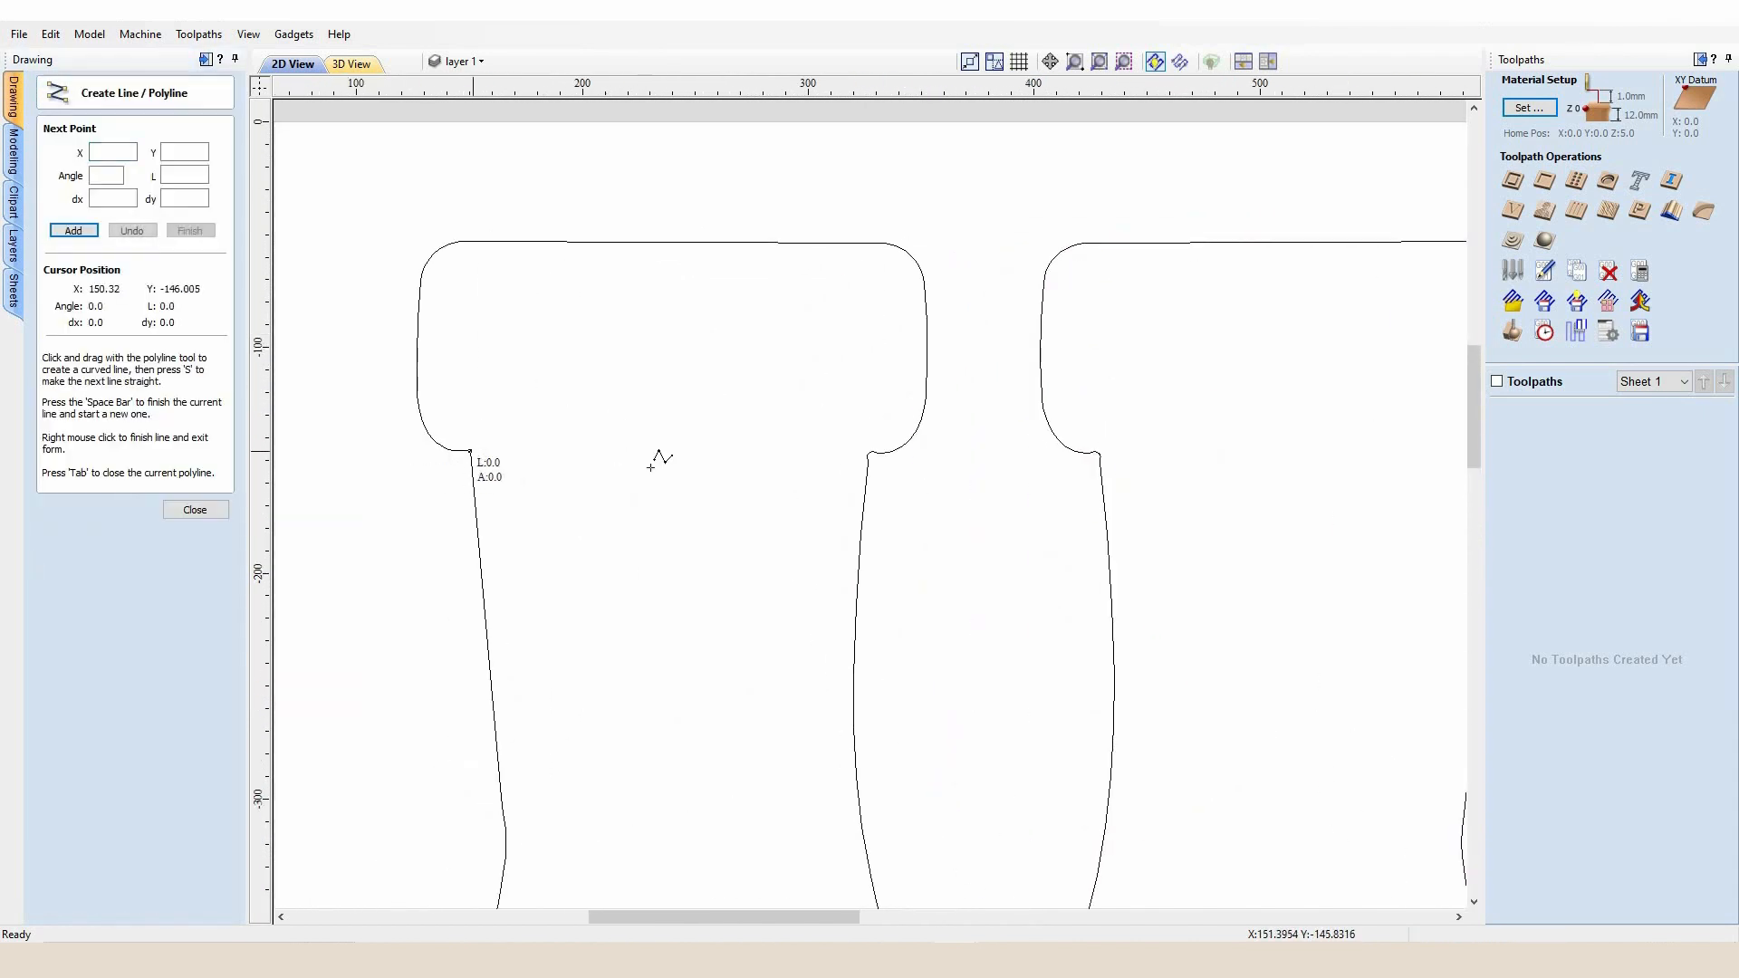
click(872, 447)
click(164, 503)
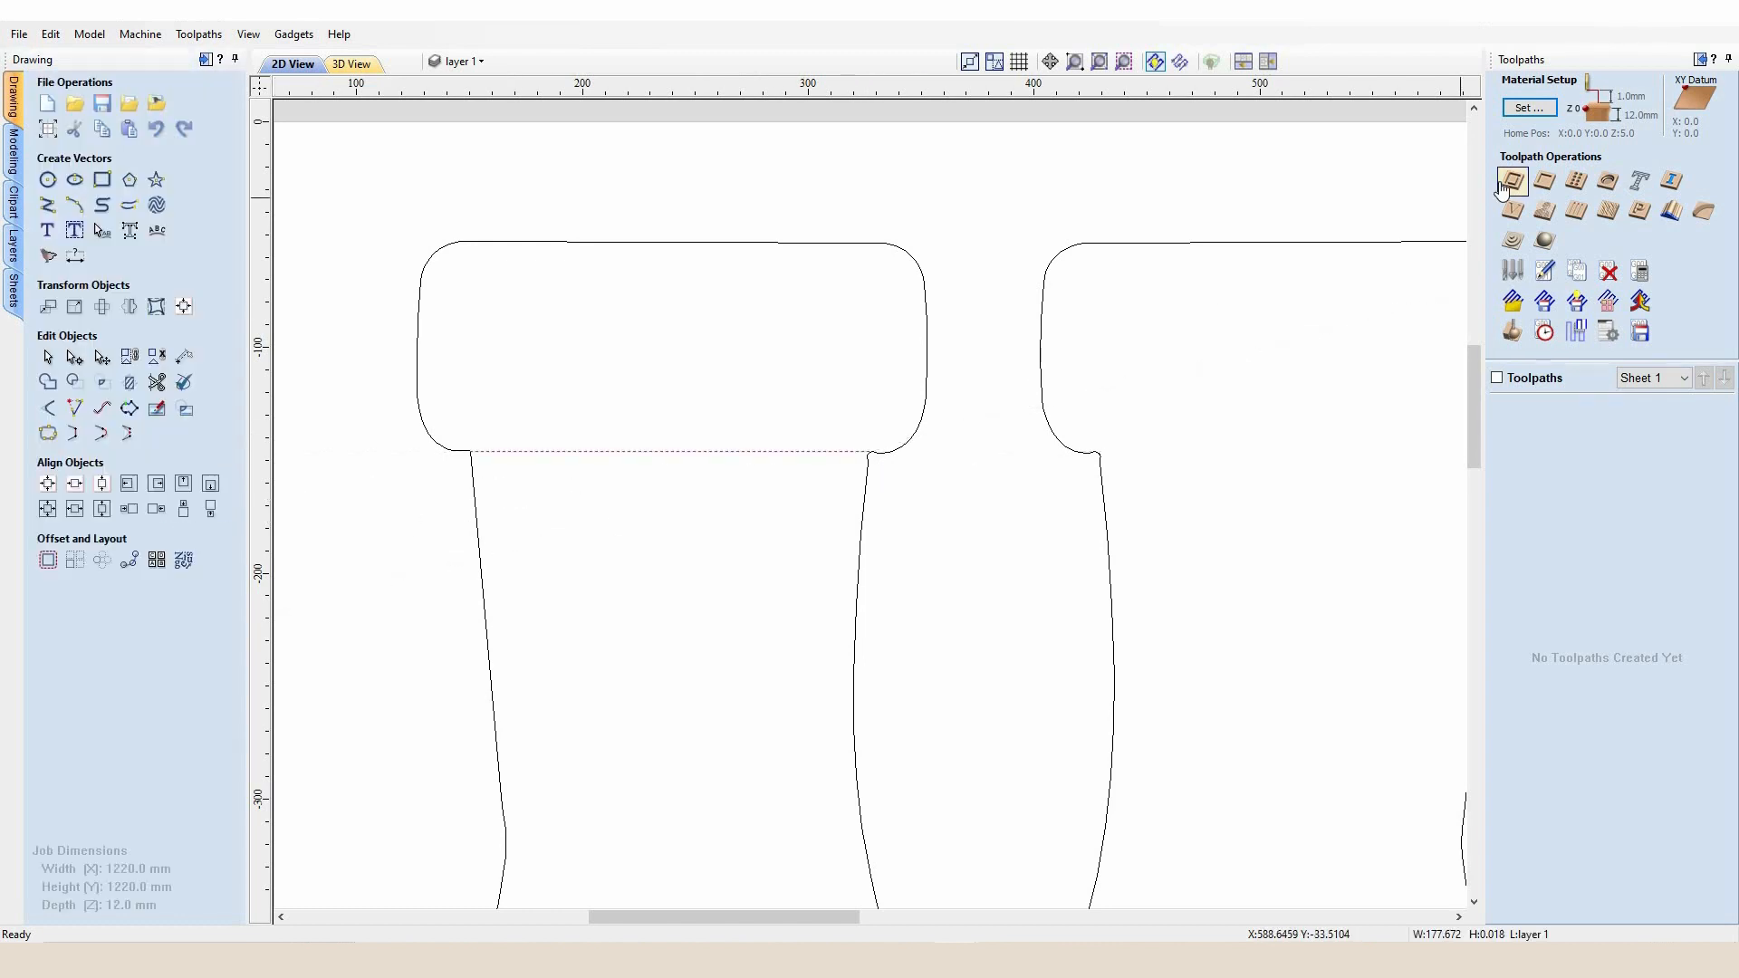
click(784, 390)
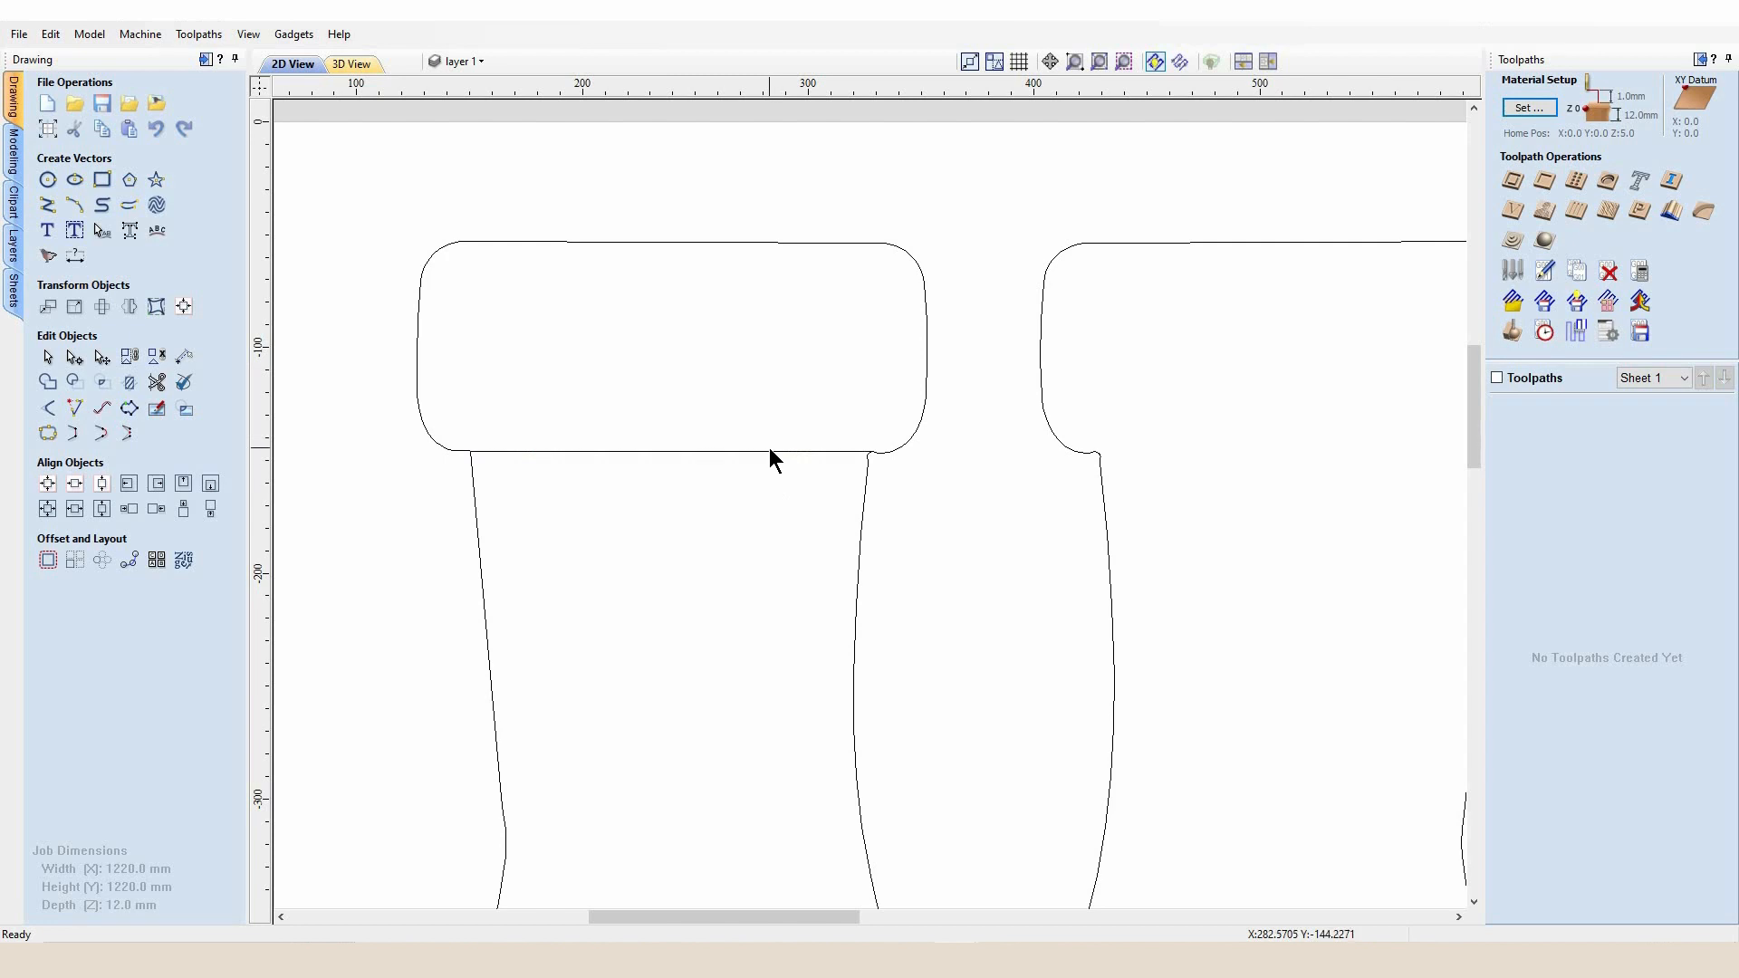
Begin a 2D Profile toolpath on the cuff line with a 2 mm cut depth and the 60 degree v bit.
click(801, 451)
click(1512, 180)
double_click(1663, 159)
text(2)
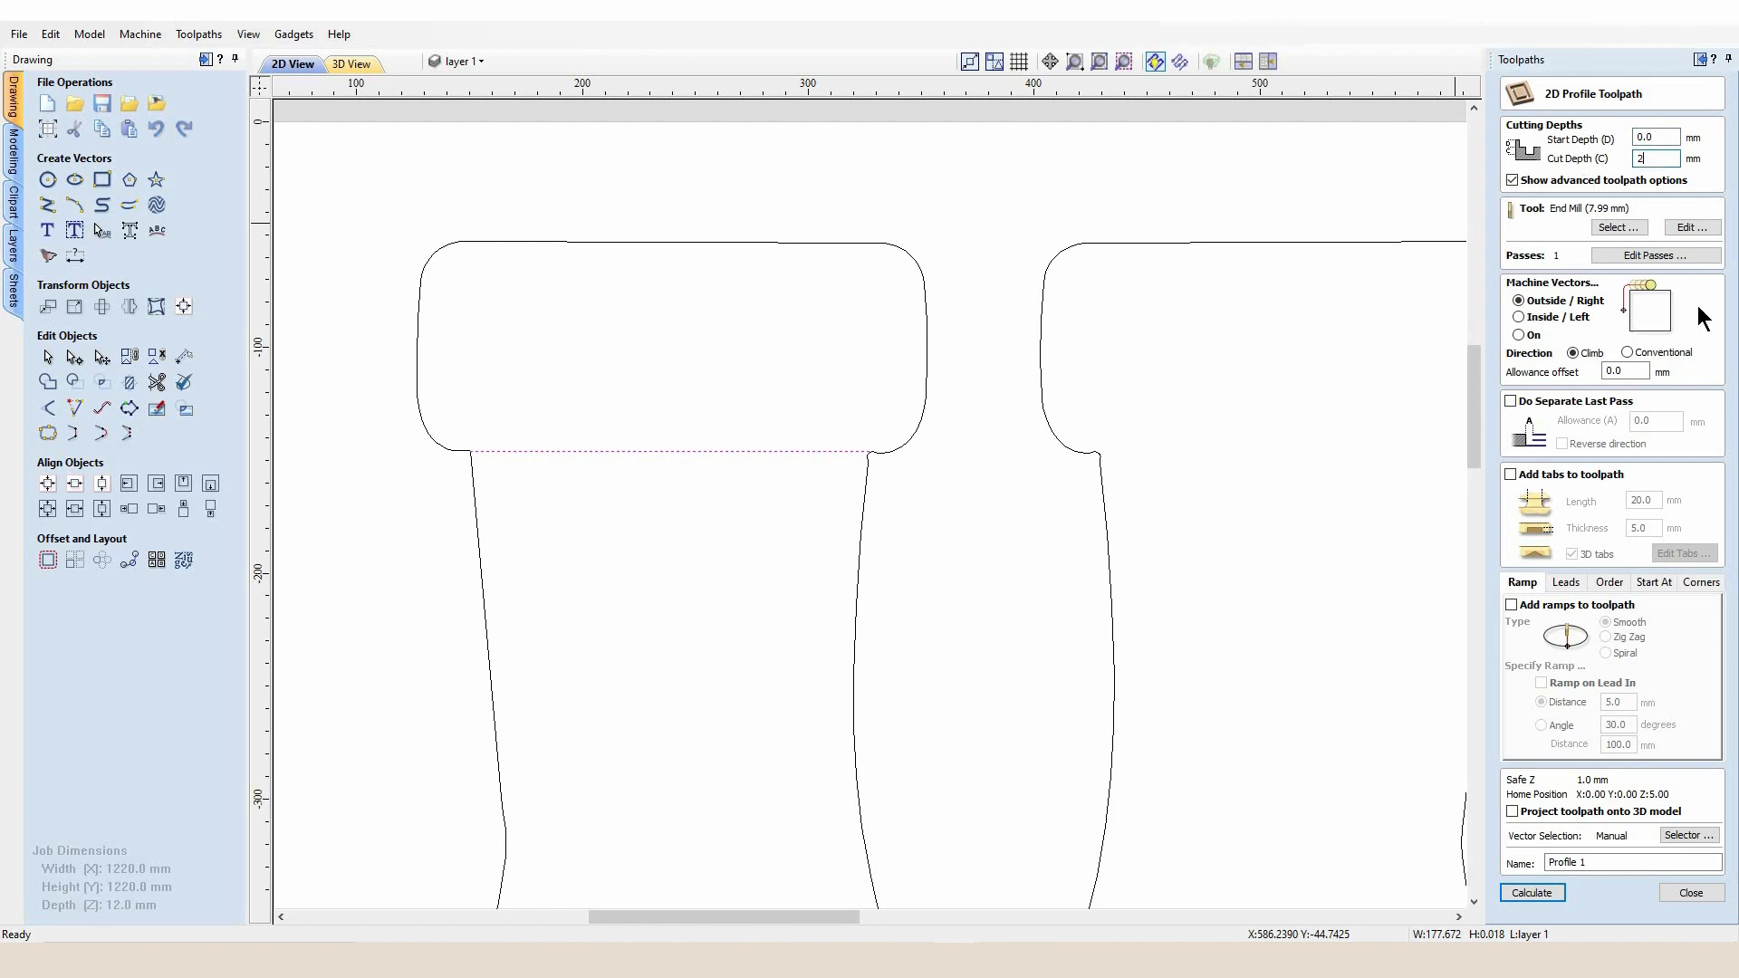
click(1634, 229)
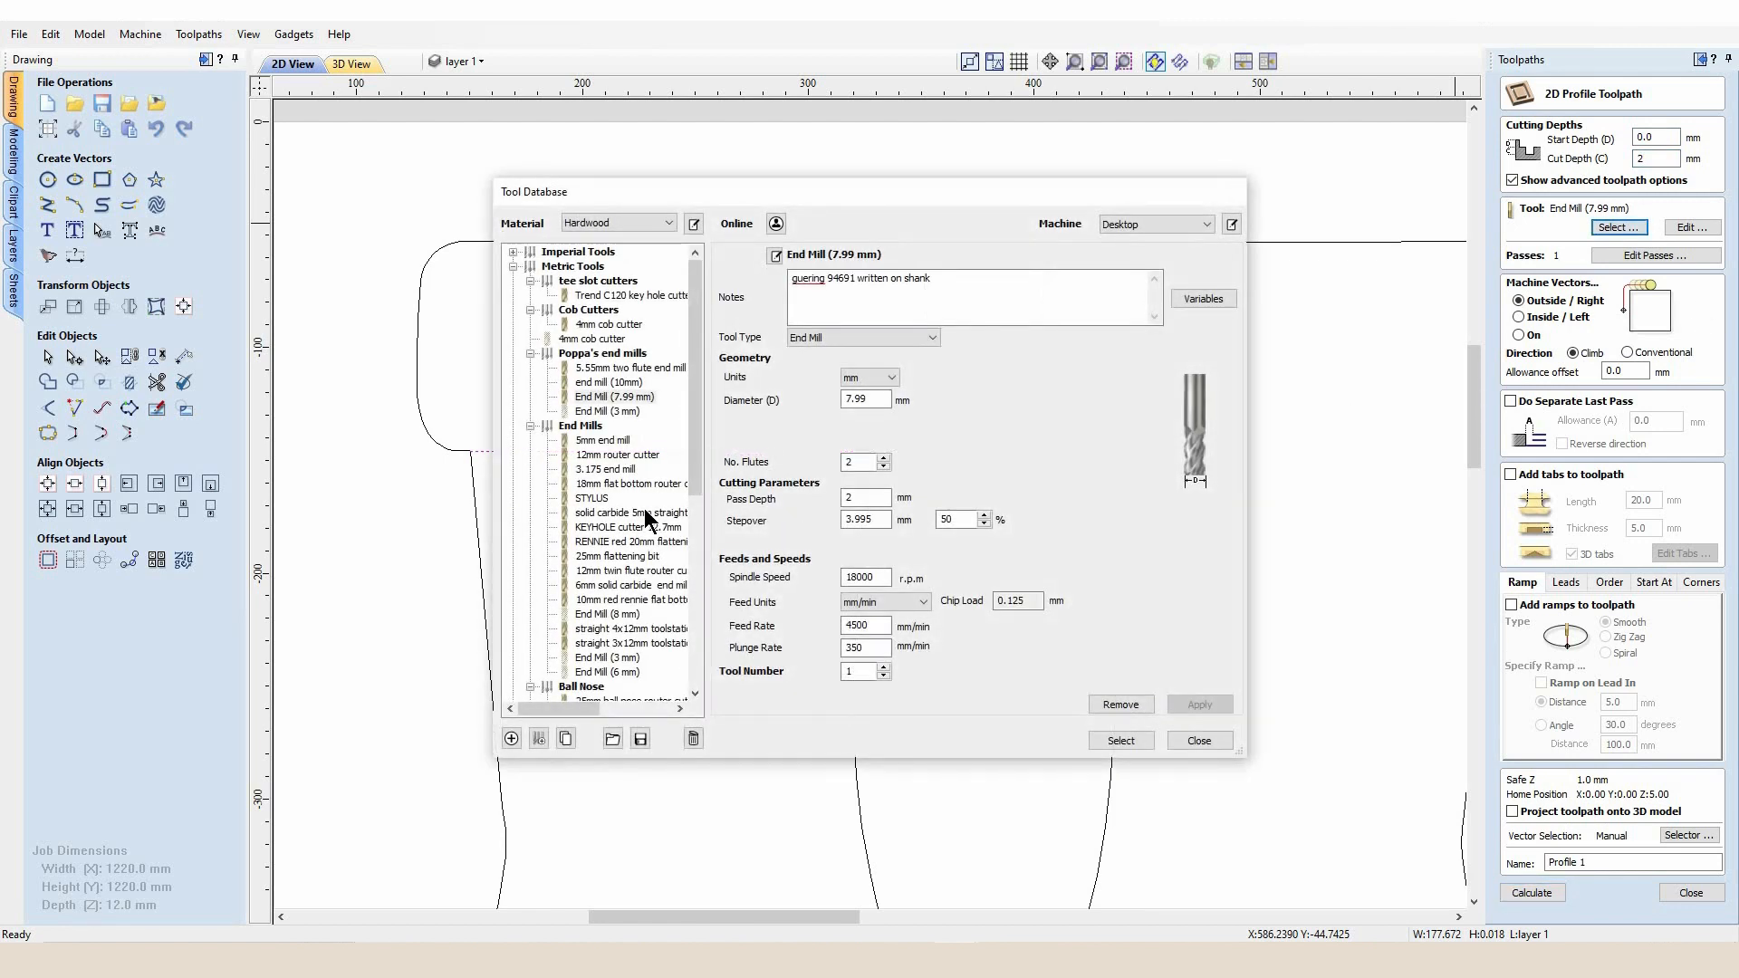
scroll(619, 559, down, 7)
click(632, 498)
click(1124, 738)
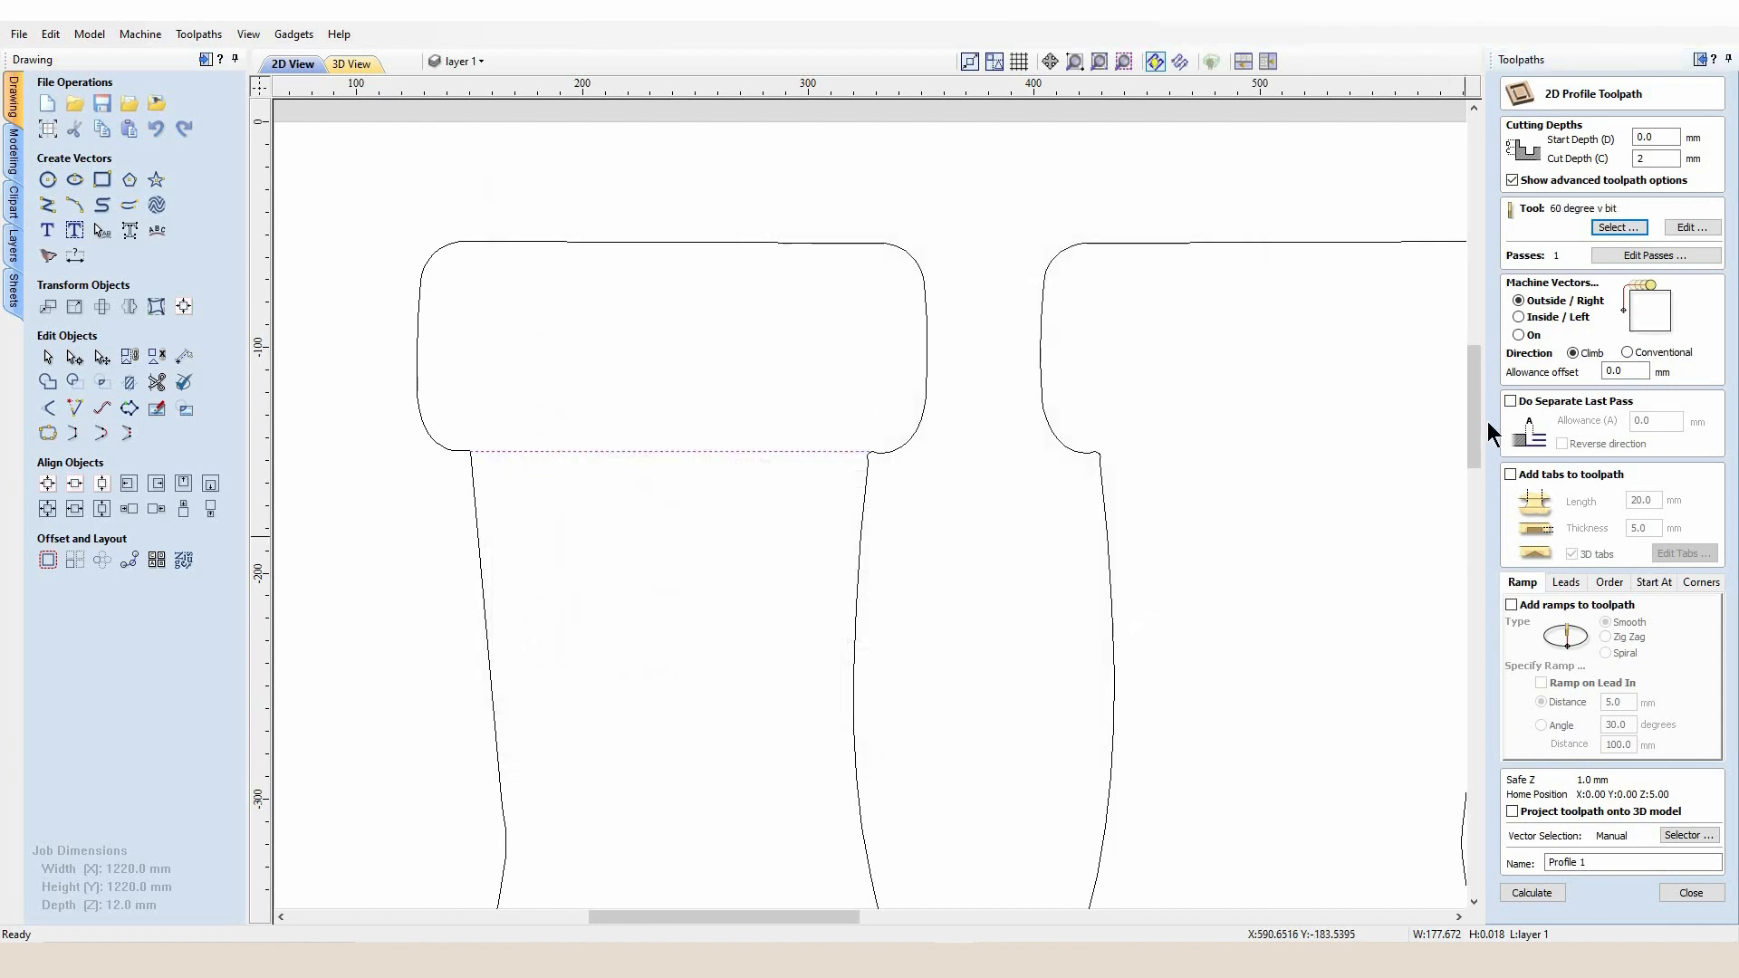
Set the profile toolpath to machine on the line, calculate it, and preview all toolpaths.
click(1519, 335)
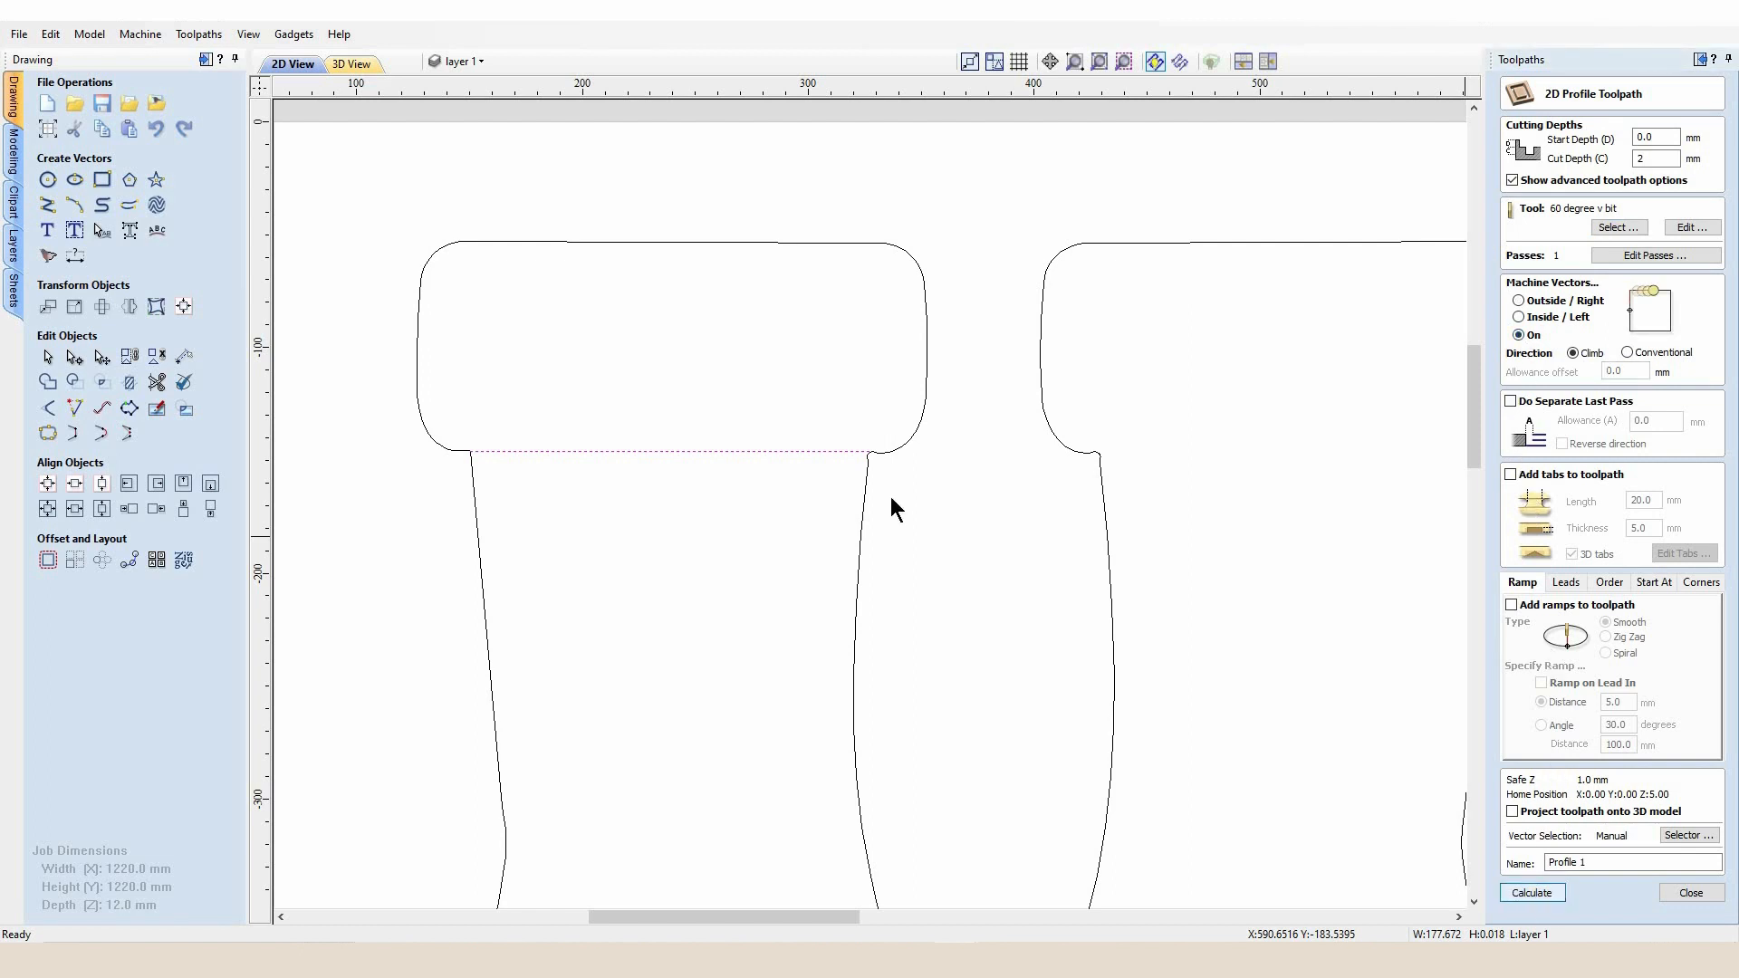
key(Return)
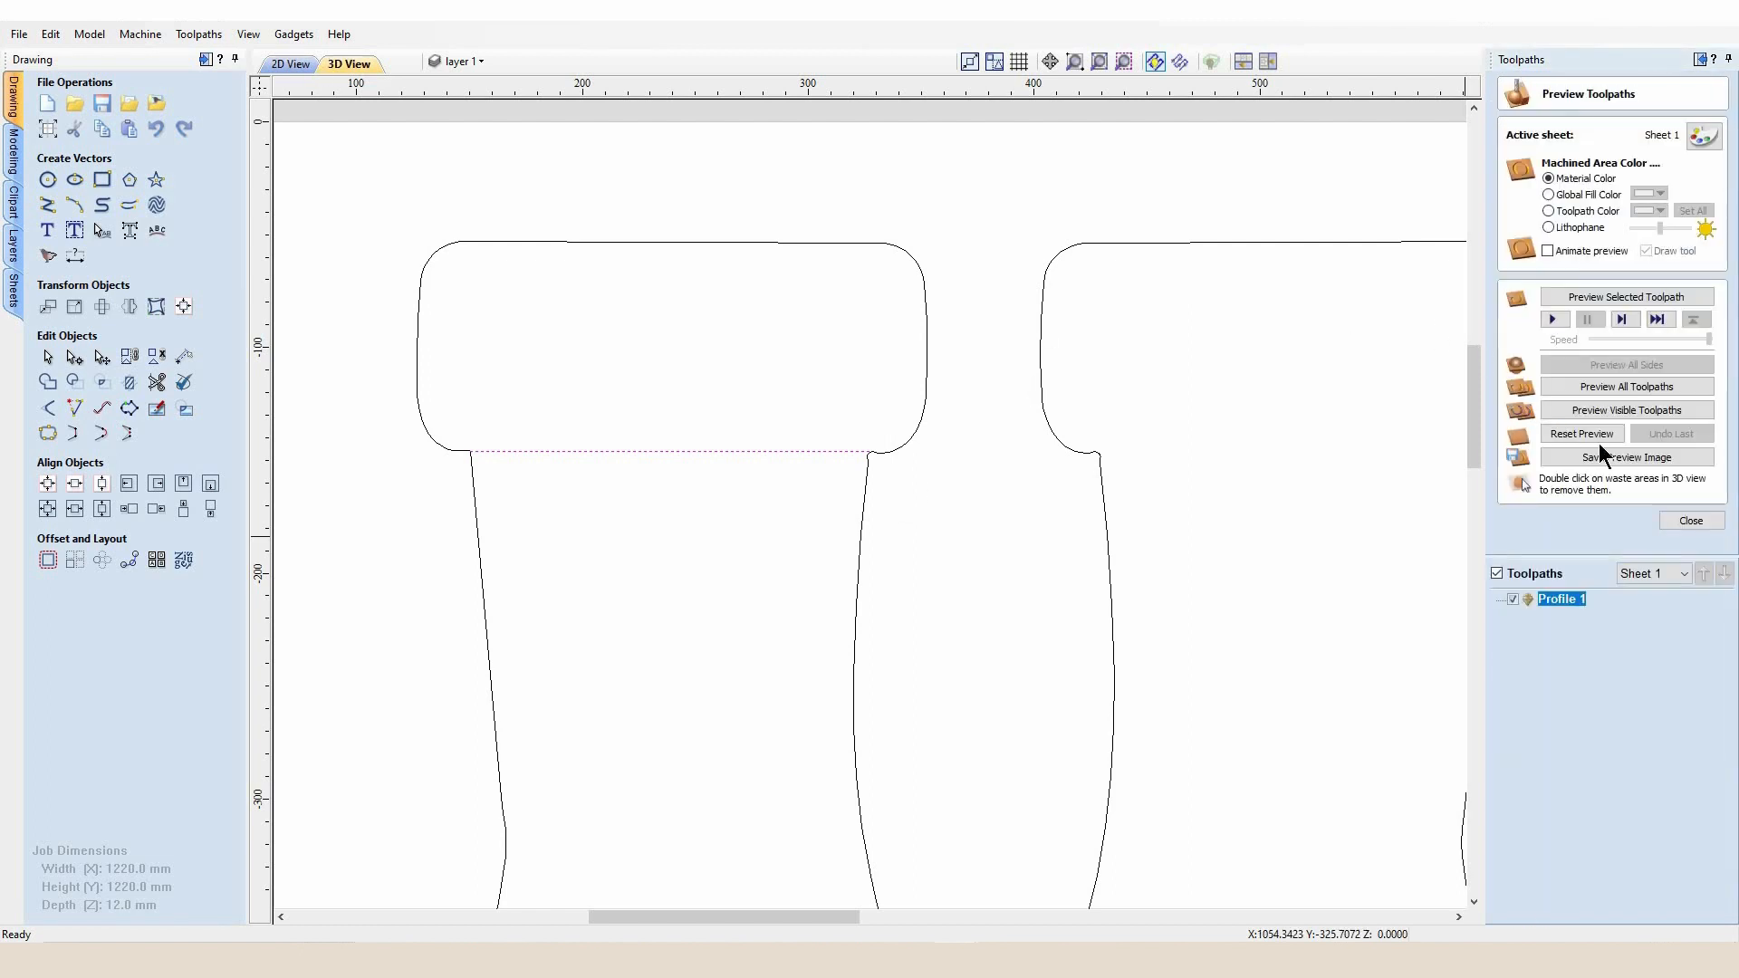
click(1598, 439)
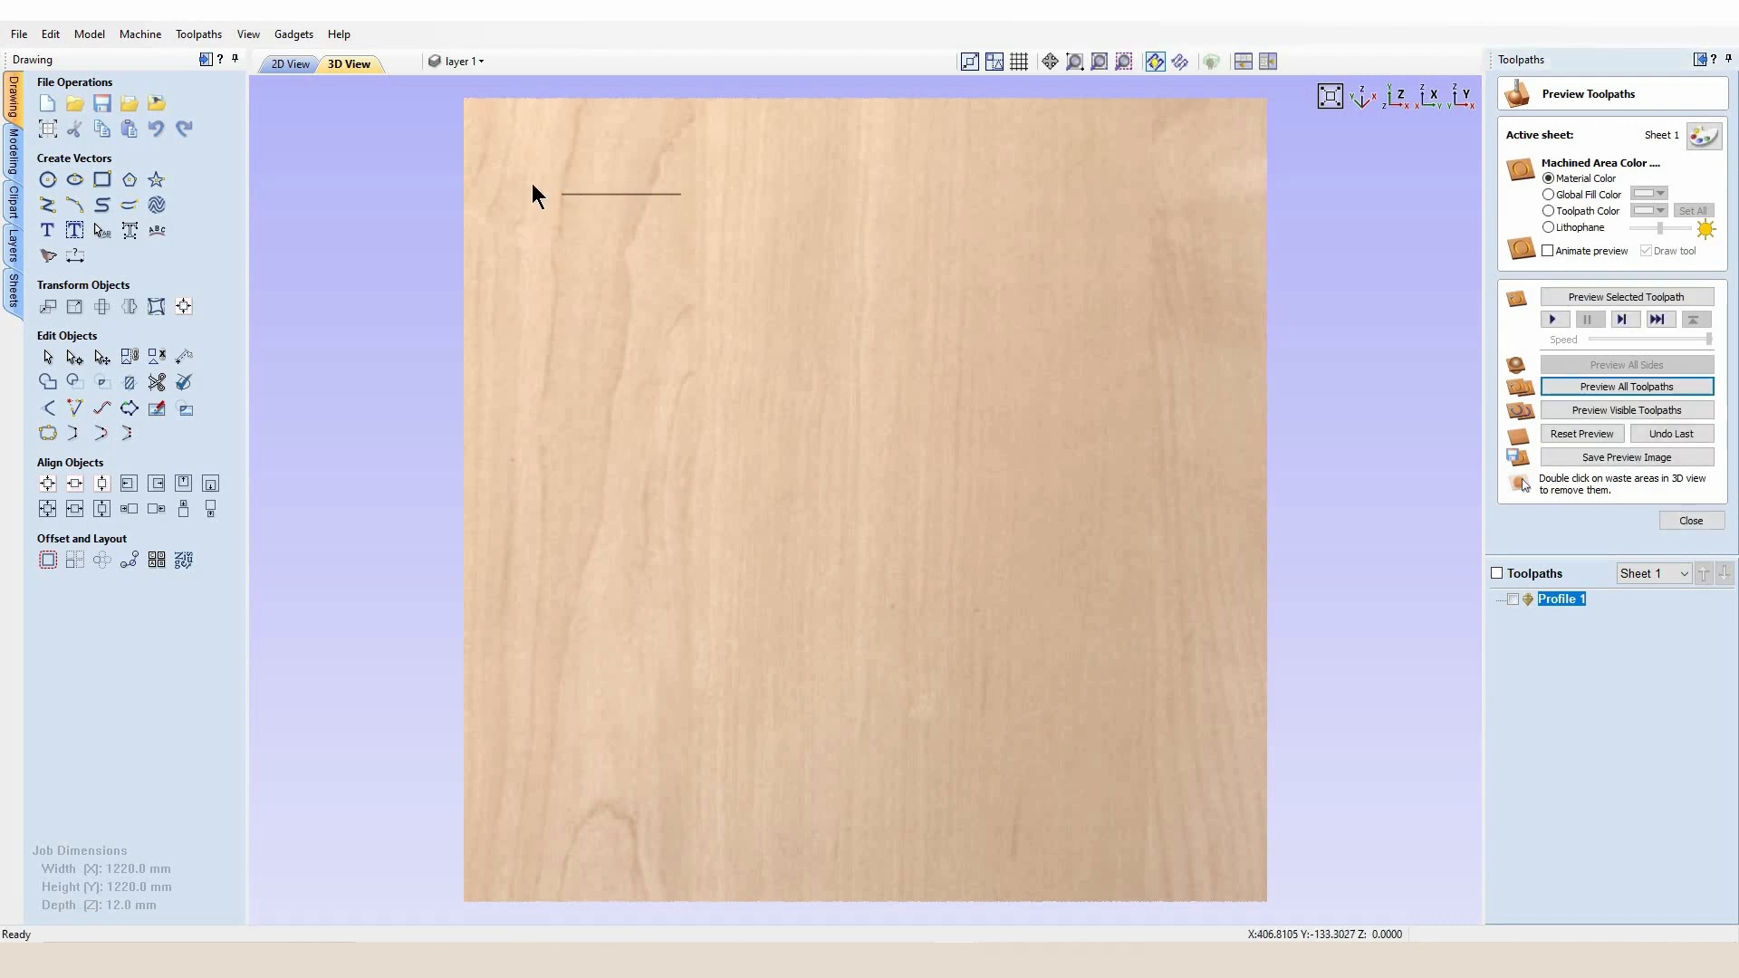
Return to the 2D view and move the Santa artwork into the ankle area of the left stocking.
click(290, 63)
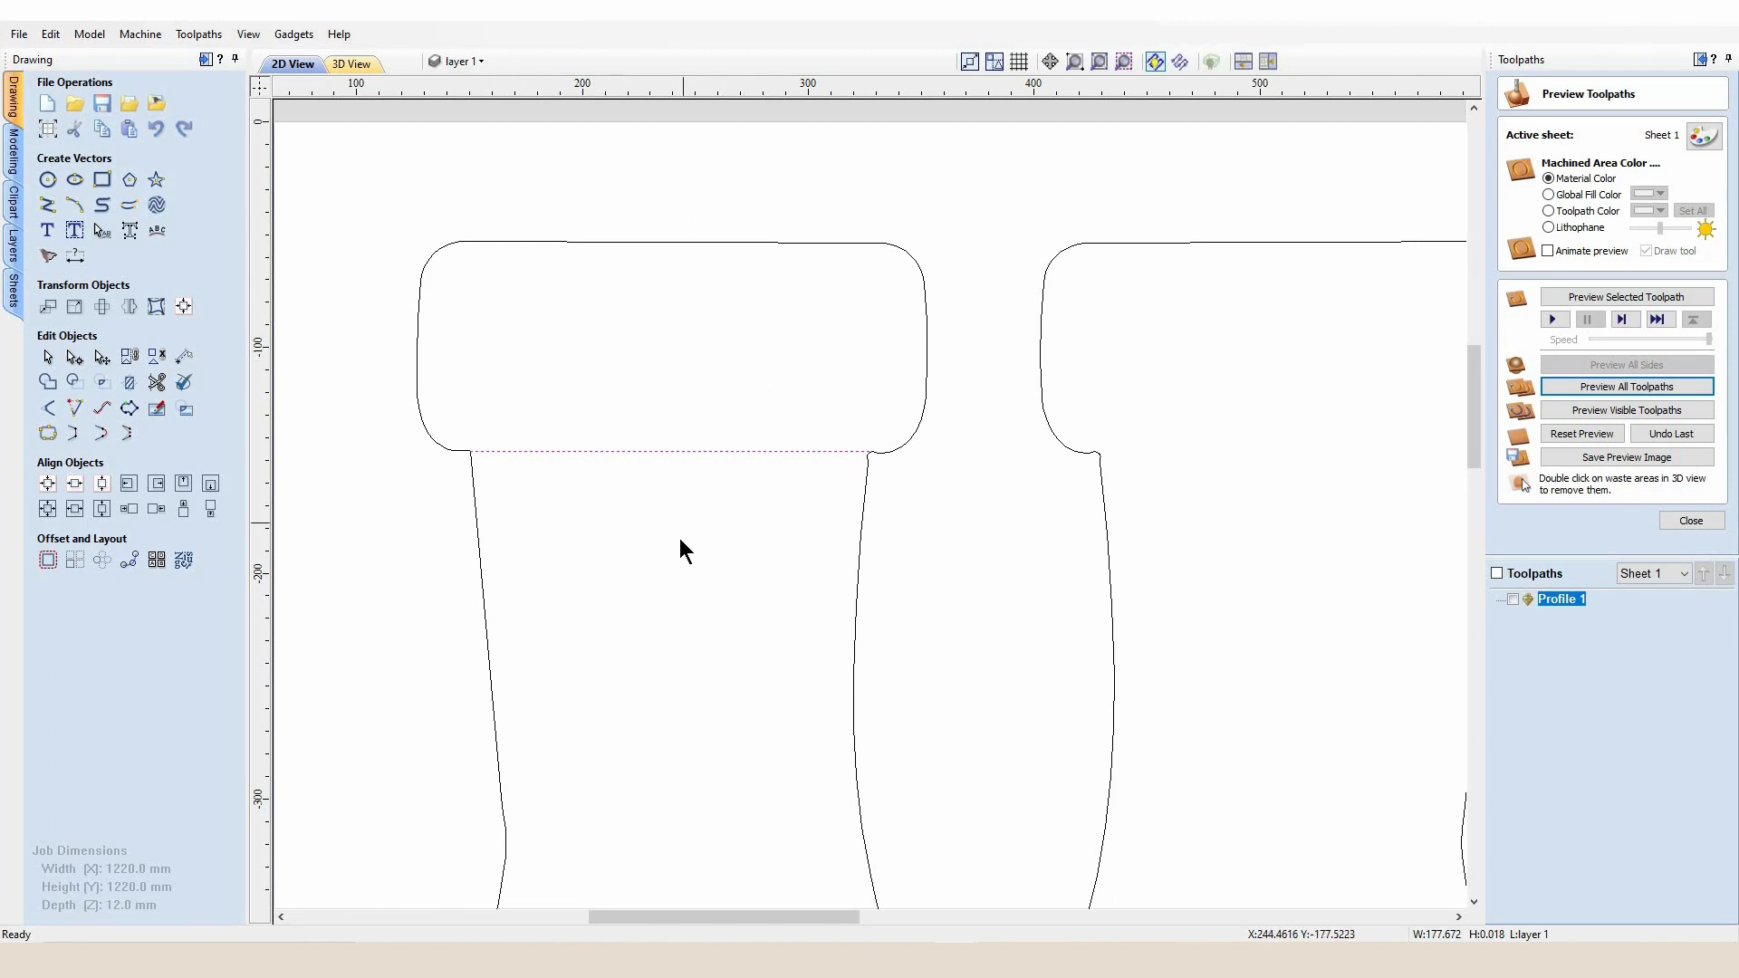
scroll(690, 587, down, 4)
scroll(760, 530, up, 1)
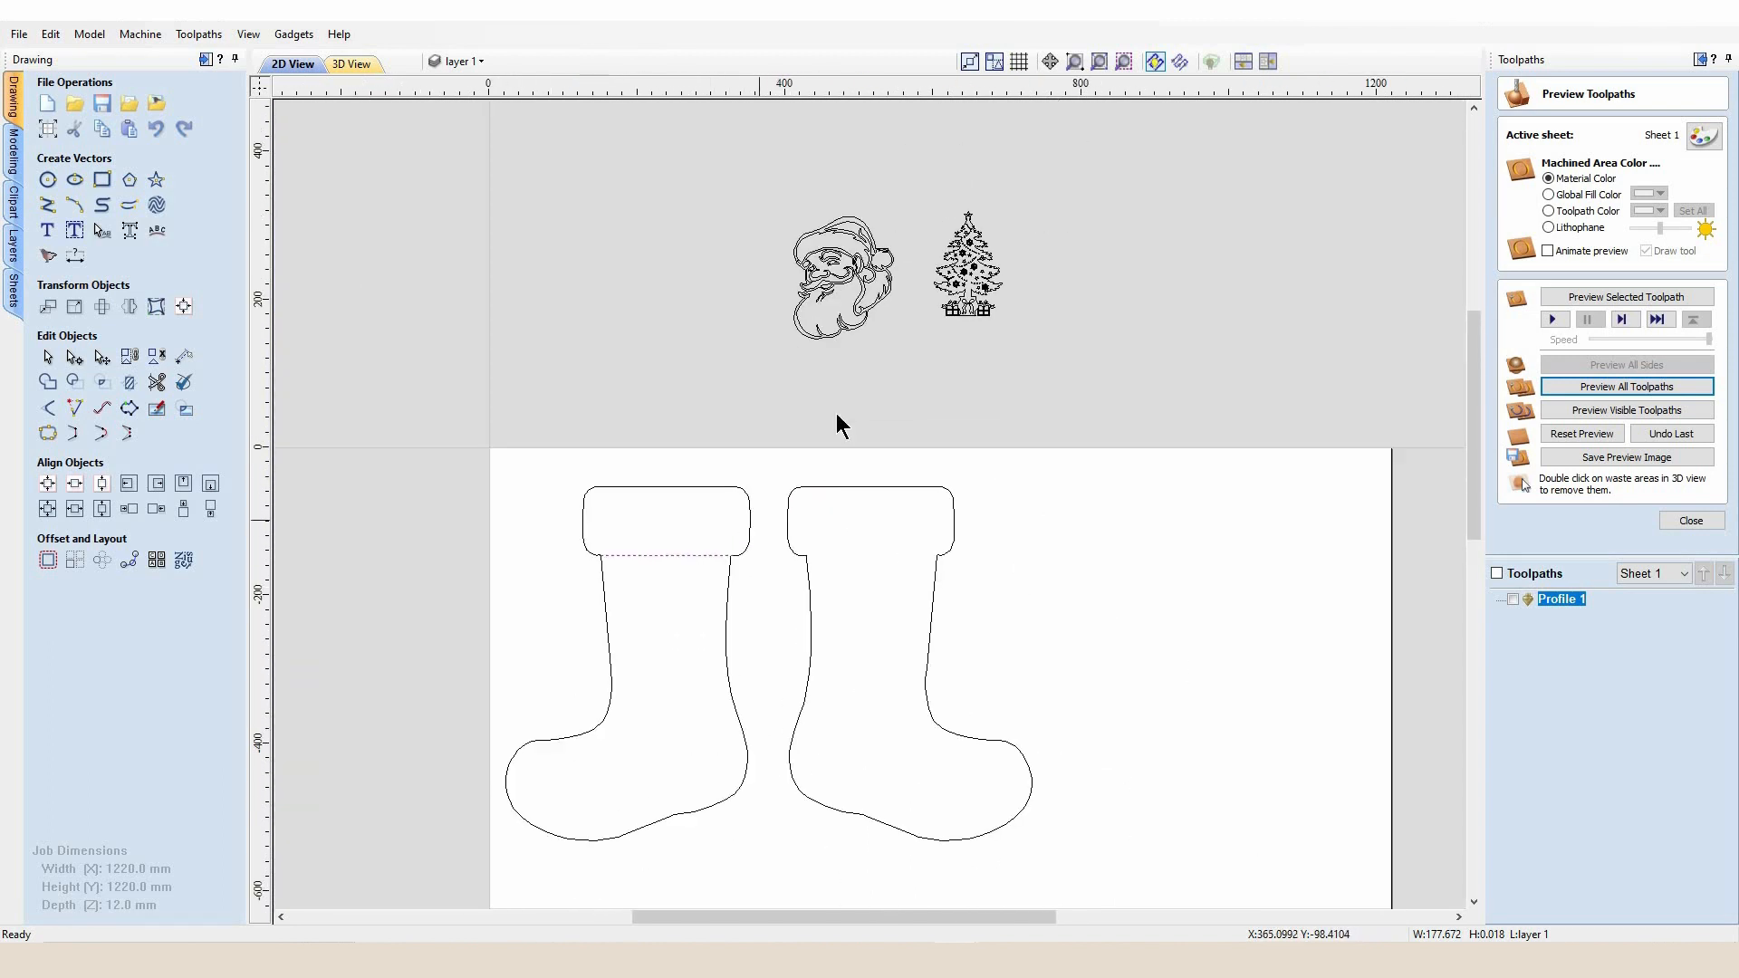
click(836, 283)
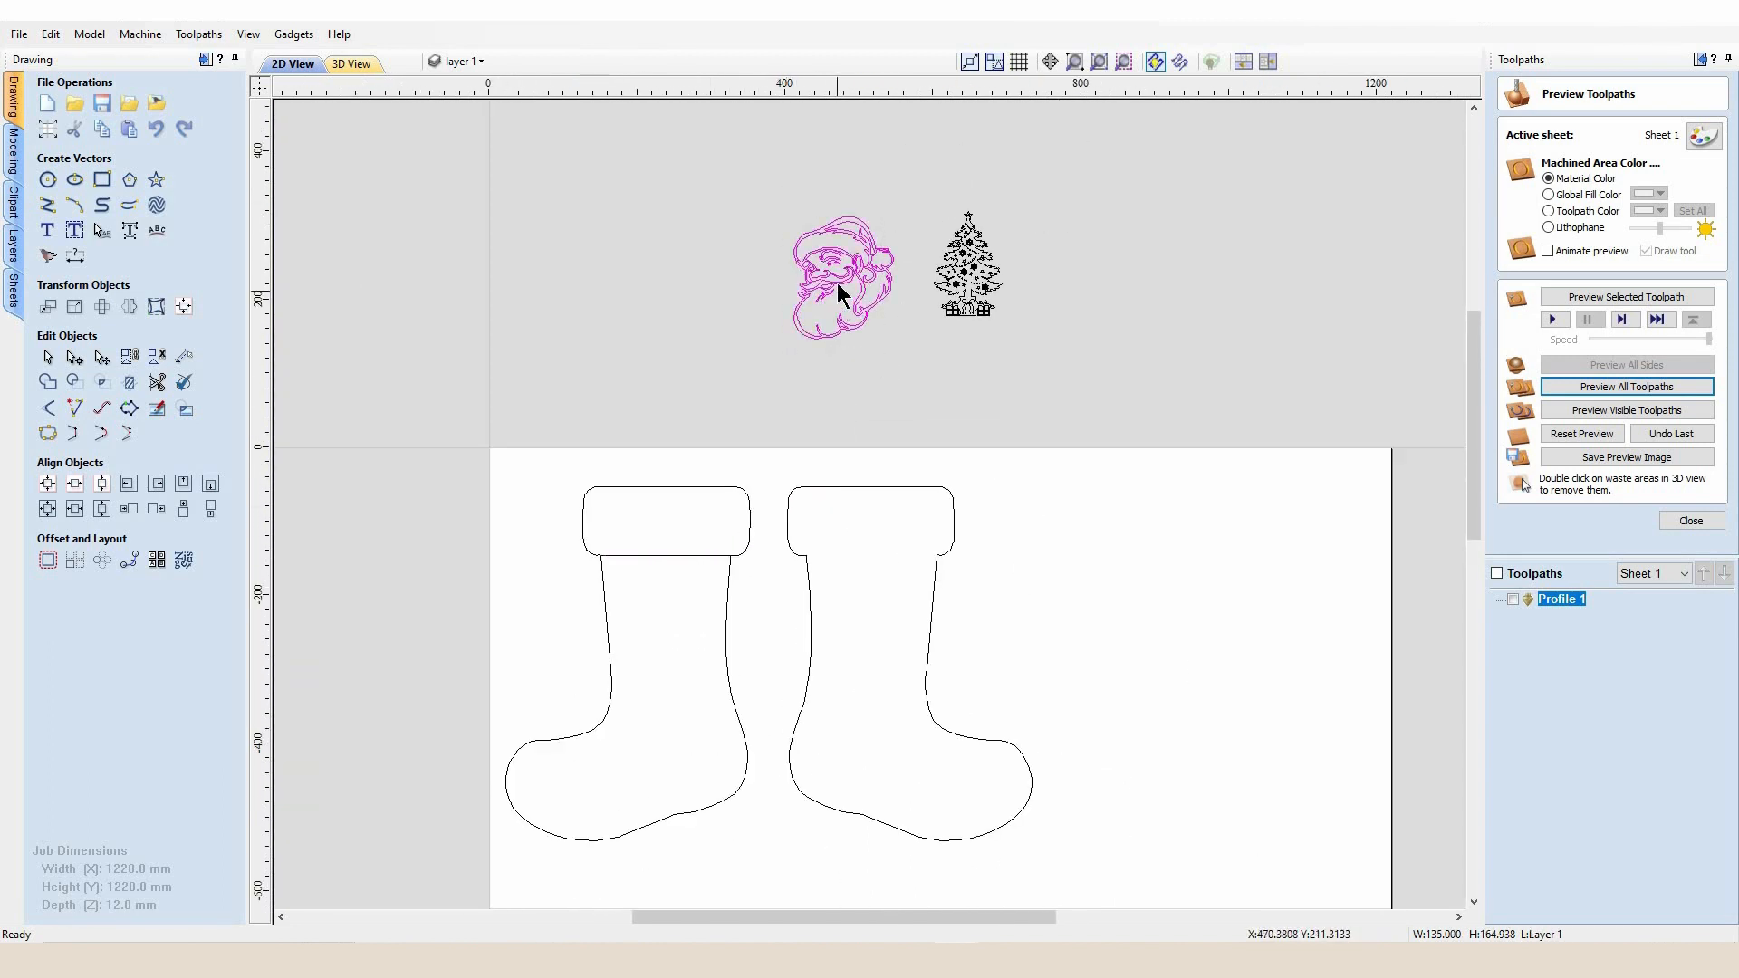
drag(844, 278, 675, 735)
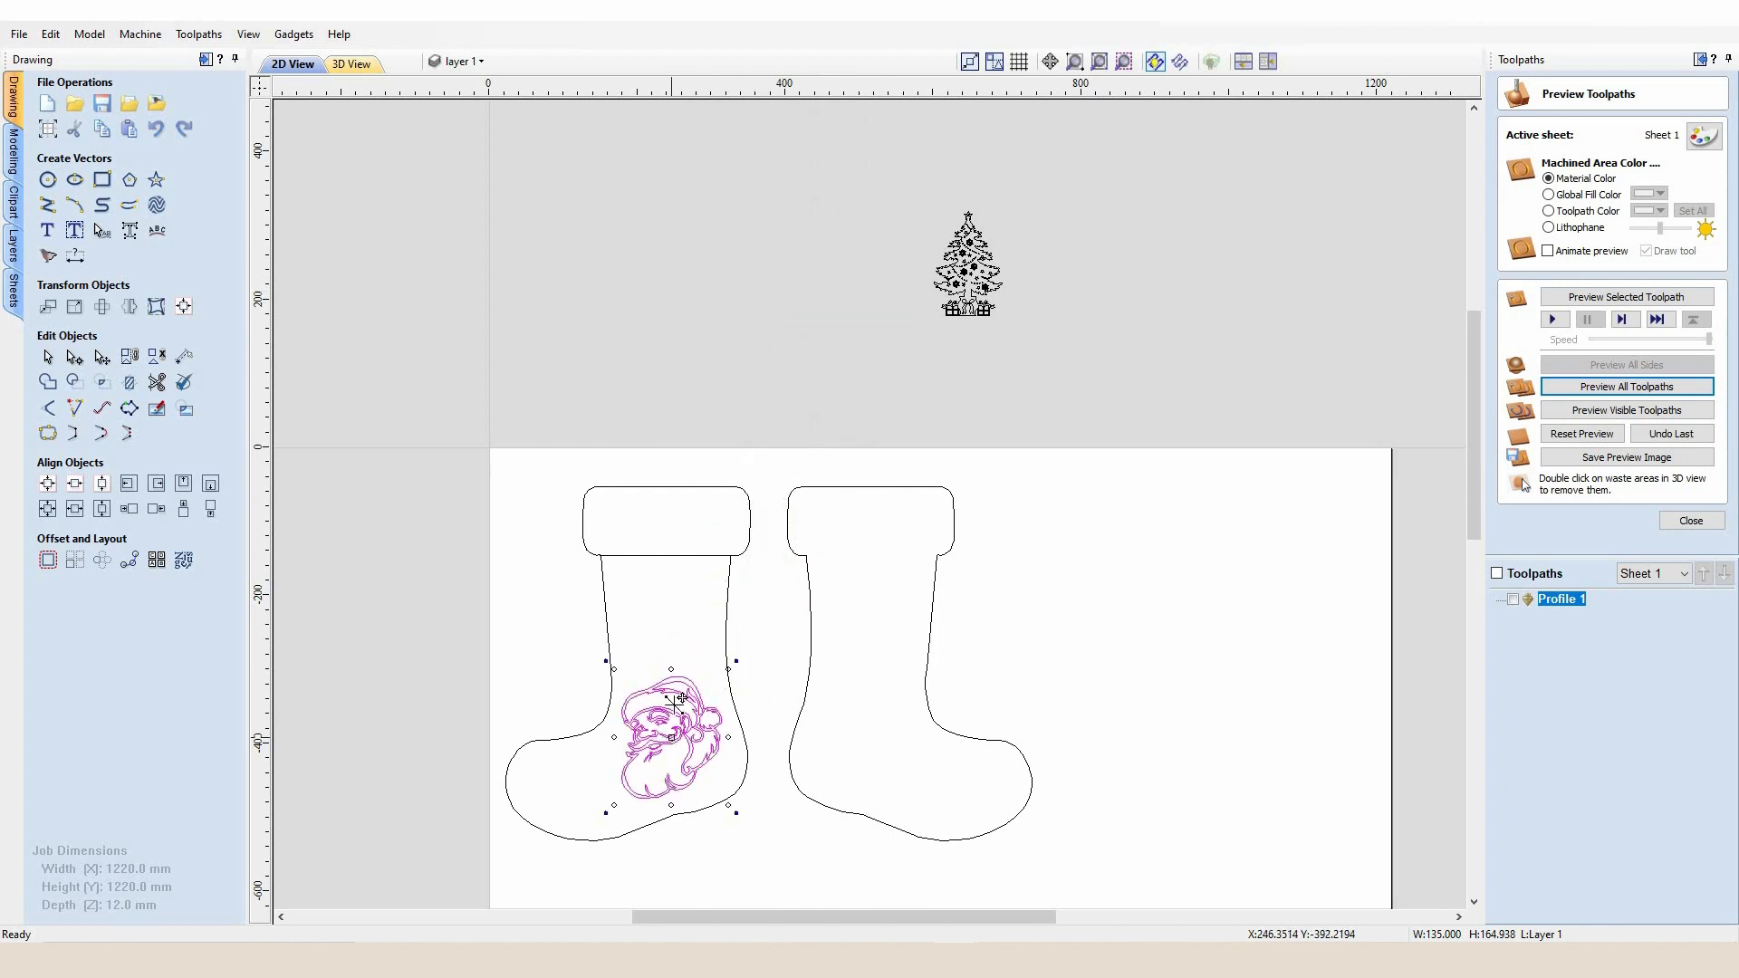
click(743, 550)
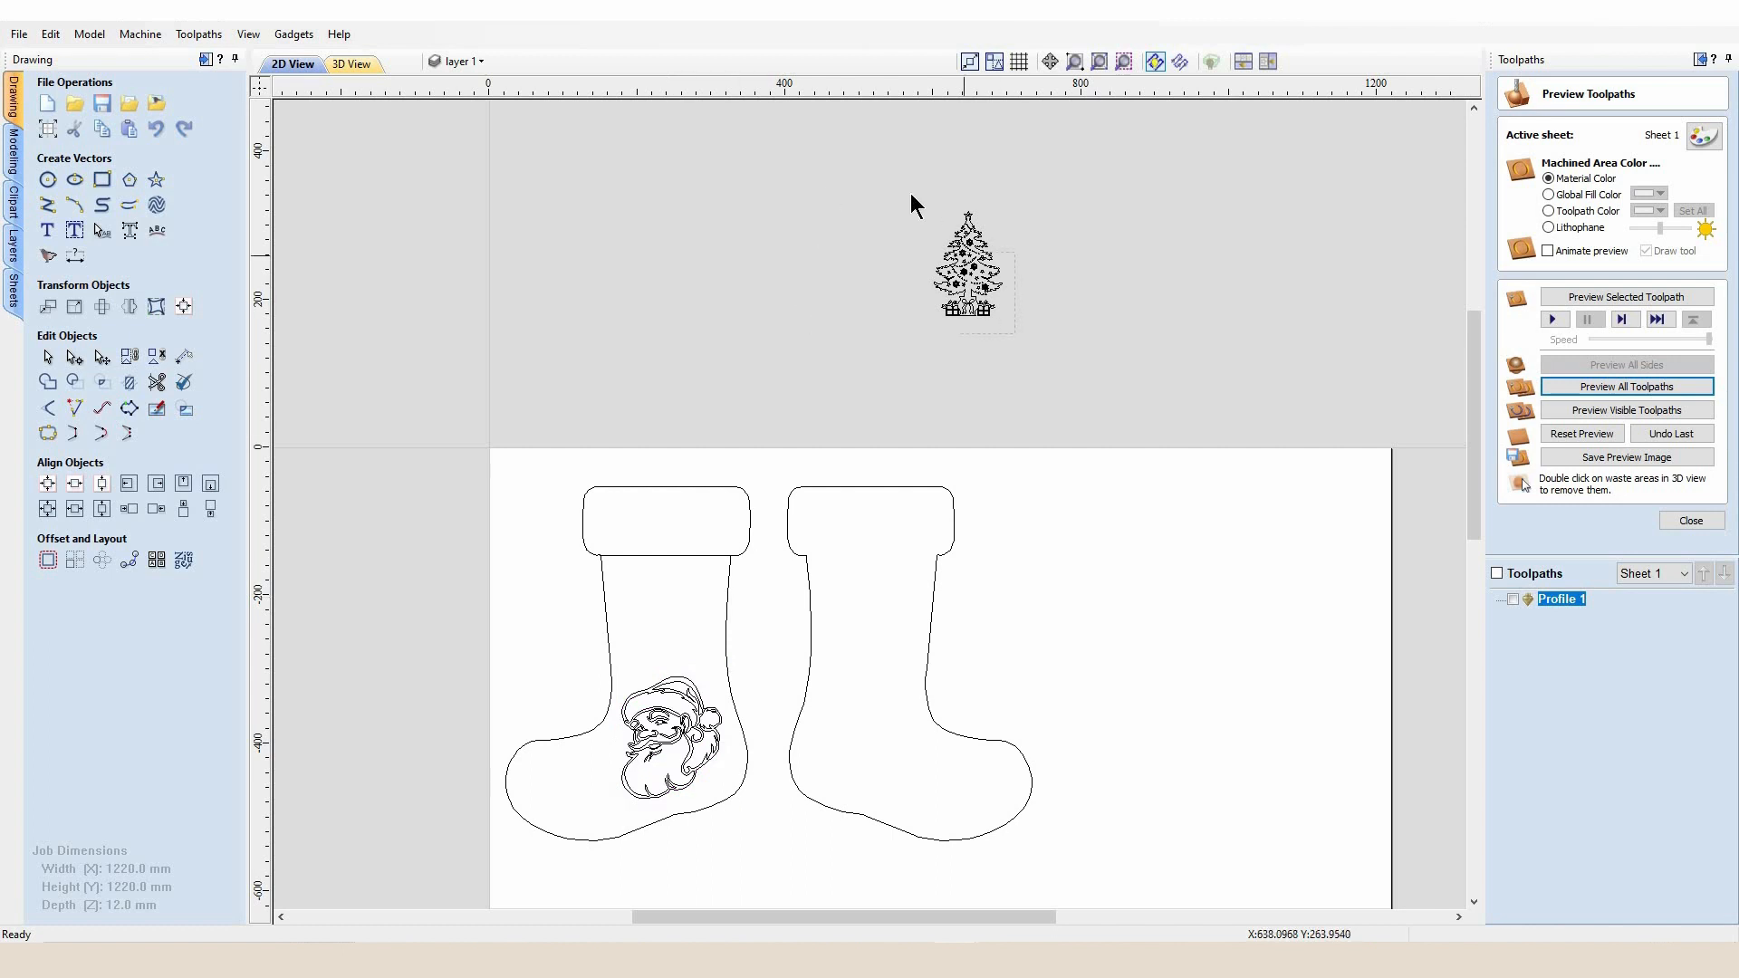
Move the Christmas tree into the left stocking's leg above the Santa, and nudge the Santa slightly down.
click(963, 276)
drag(905, 387, 669, 622)
click(693, 789)
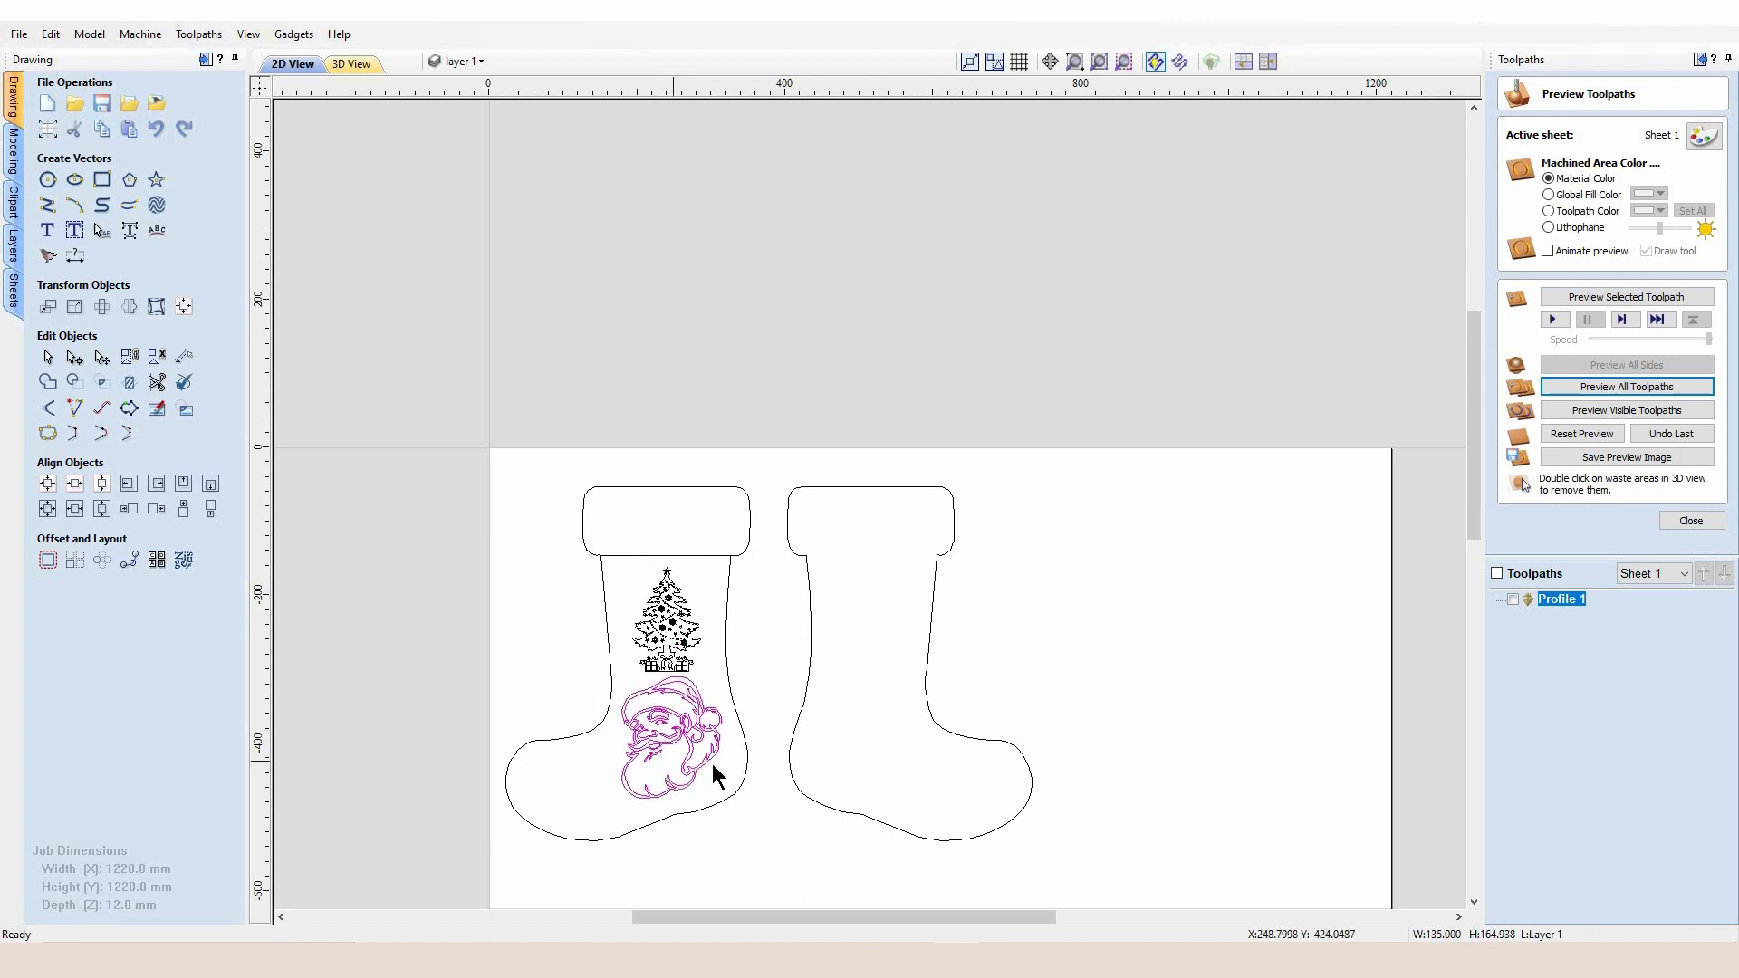
key(Down)
key(Down)
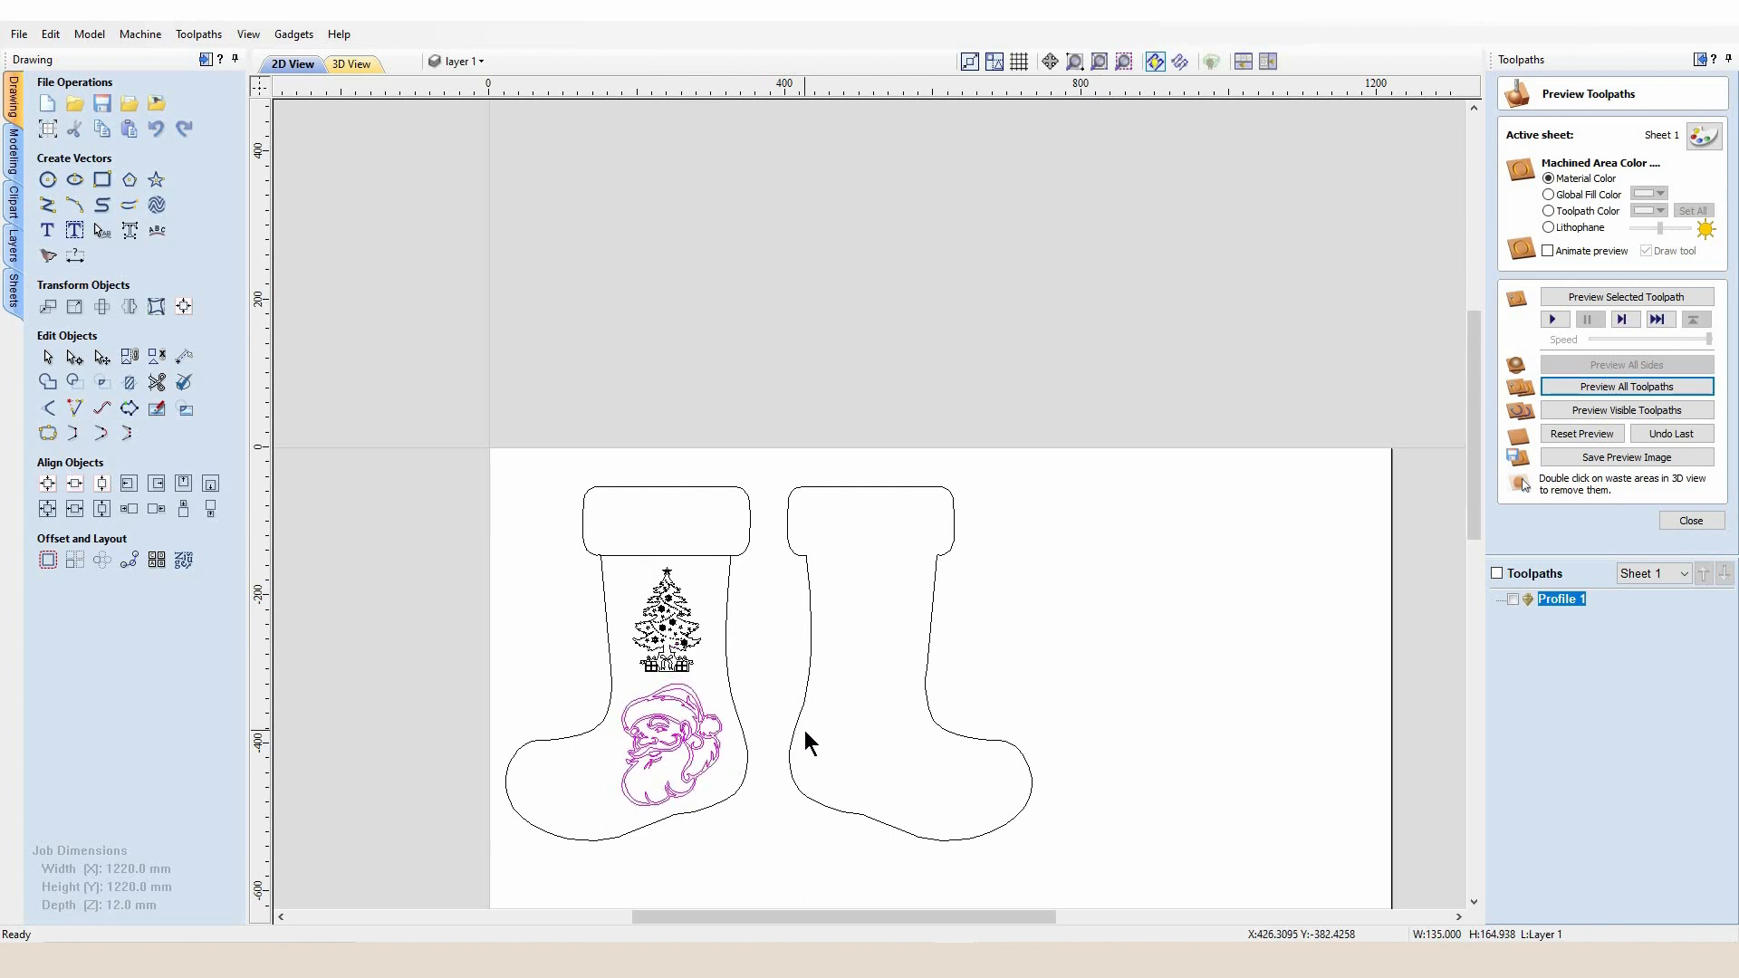
Rotate the Christmas tree slightly counterclockwise within the left stocking's leg.
click(671, 641)
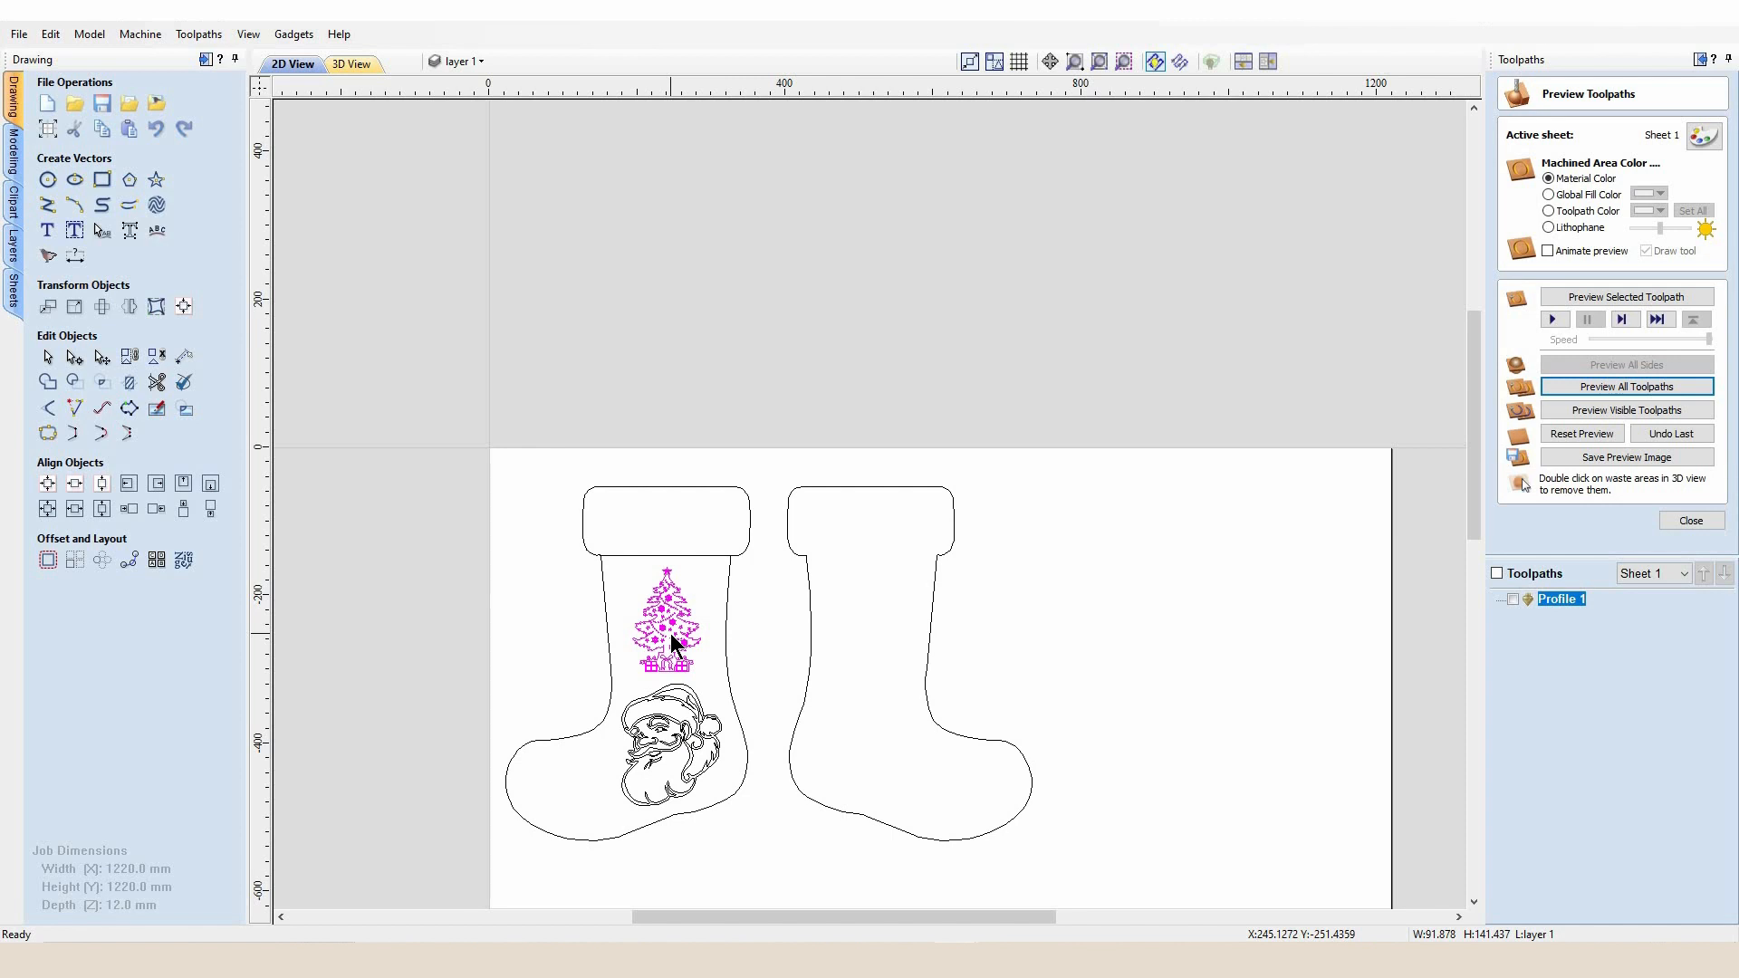
scroll(677, 625, up, 4)
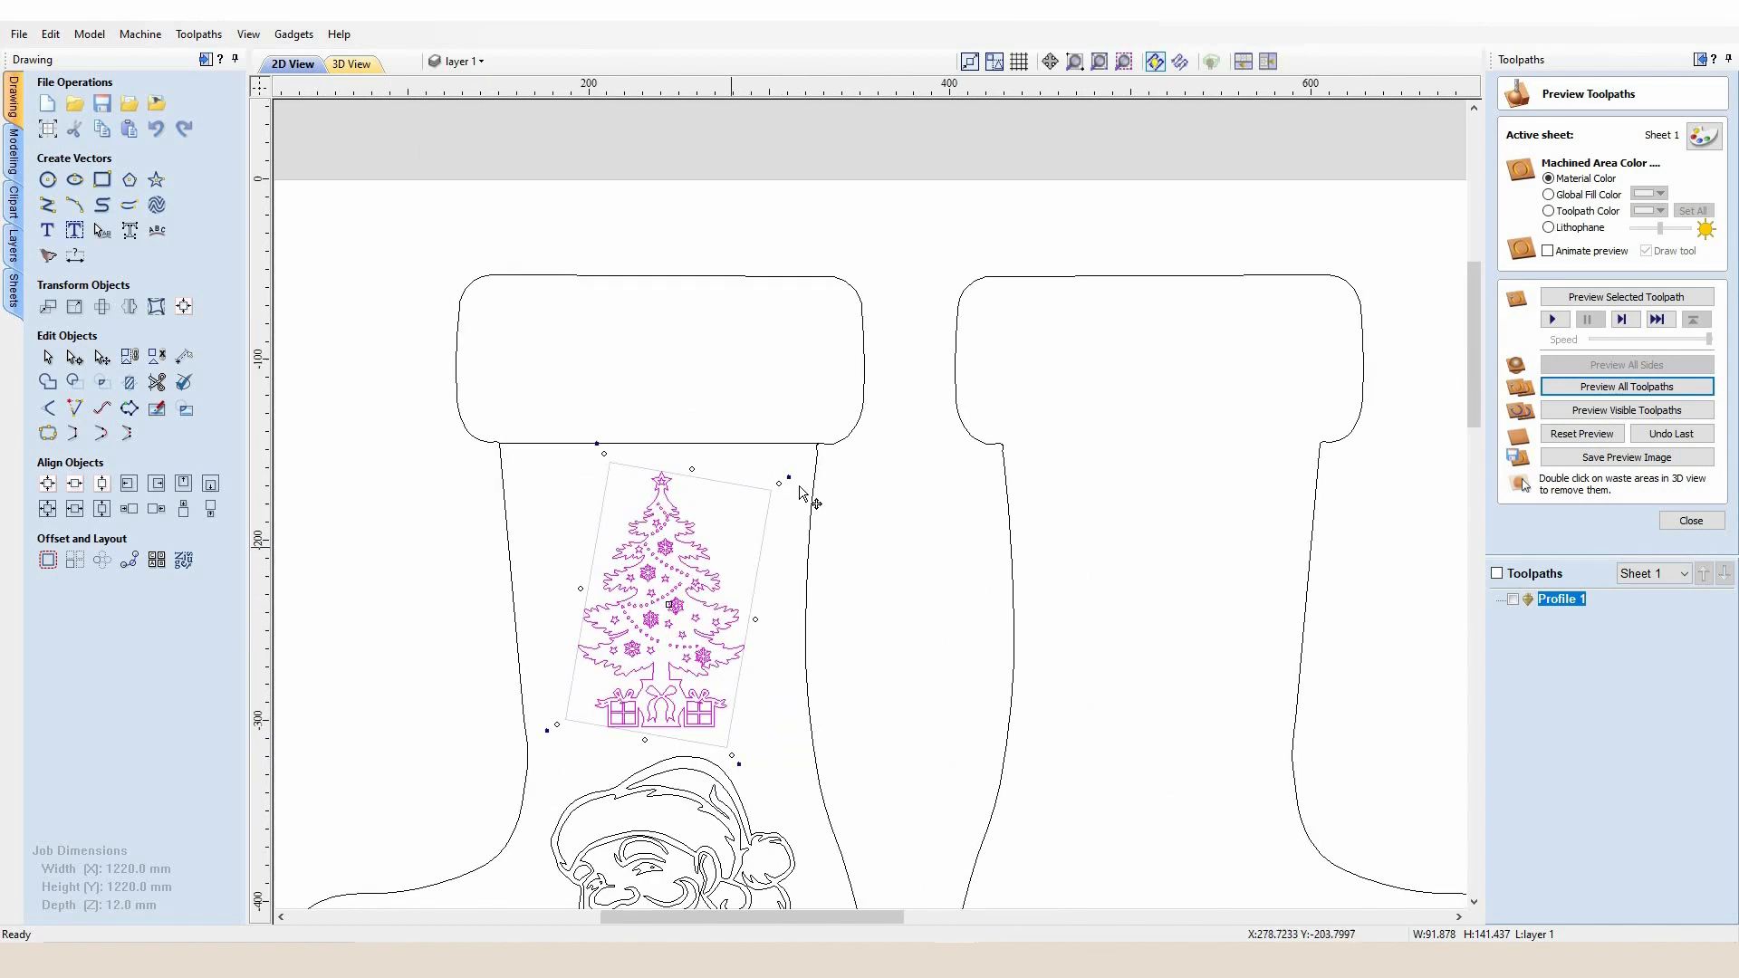
drag(790, 474, 788, 432)
click(846, 629)
scroll(674, 611, up, 7)
scroll(674, 611, down, 7)
scroll(703, 734, down, 5)
scroll(703, 732, up, 2)
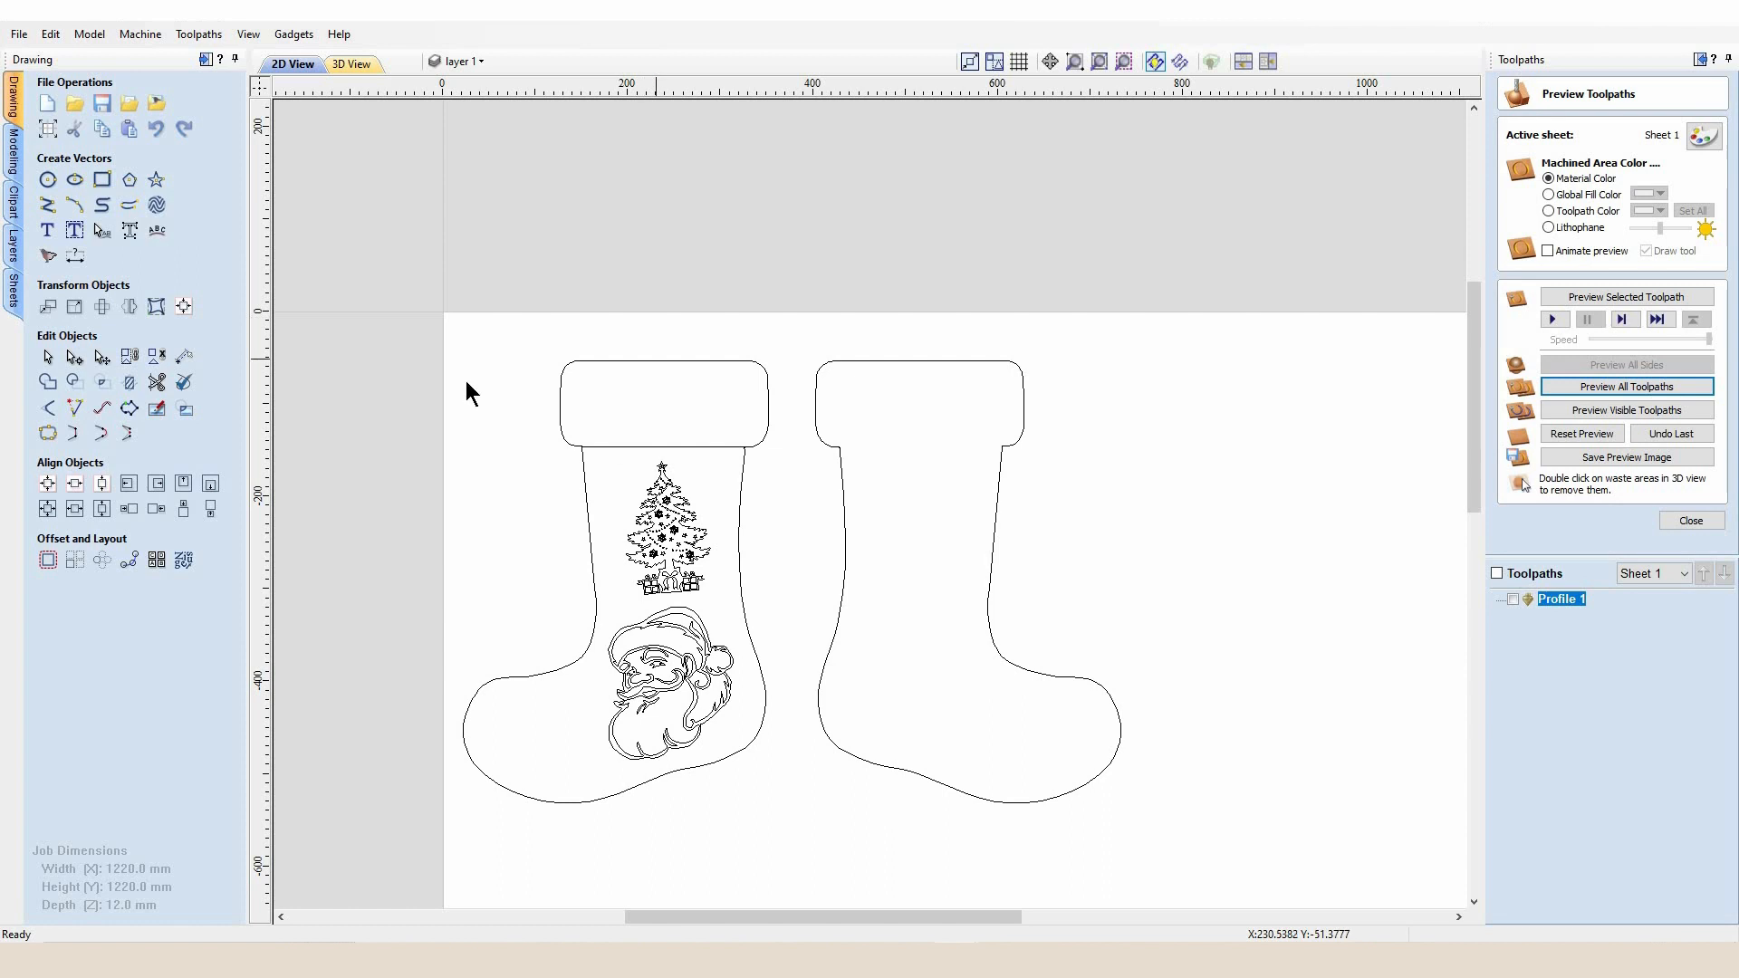
Create the text "Merry Christmas" on two lines with a text height of 33 mm.
click(55, 234)
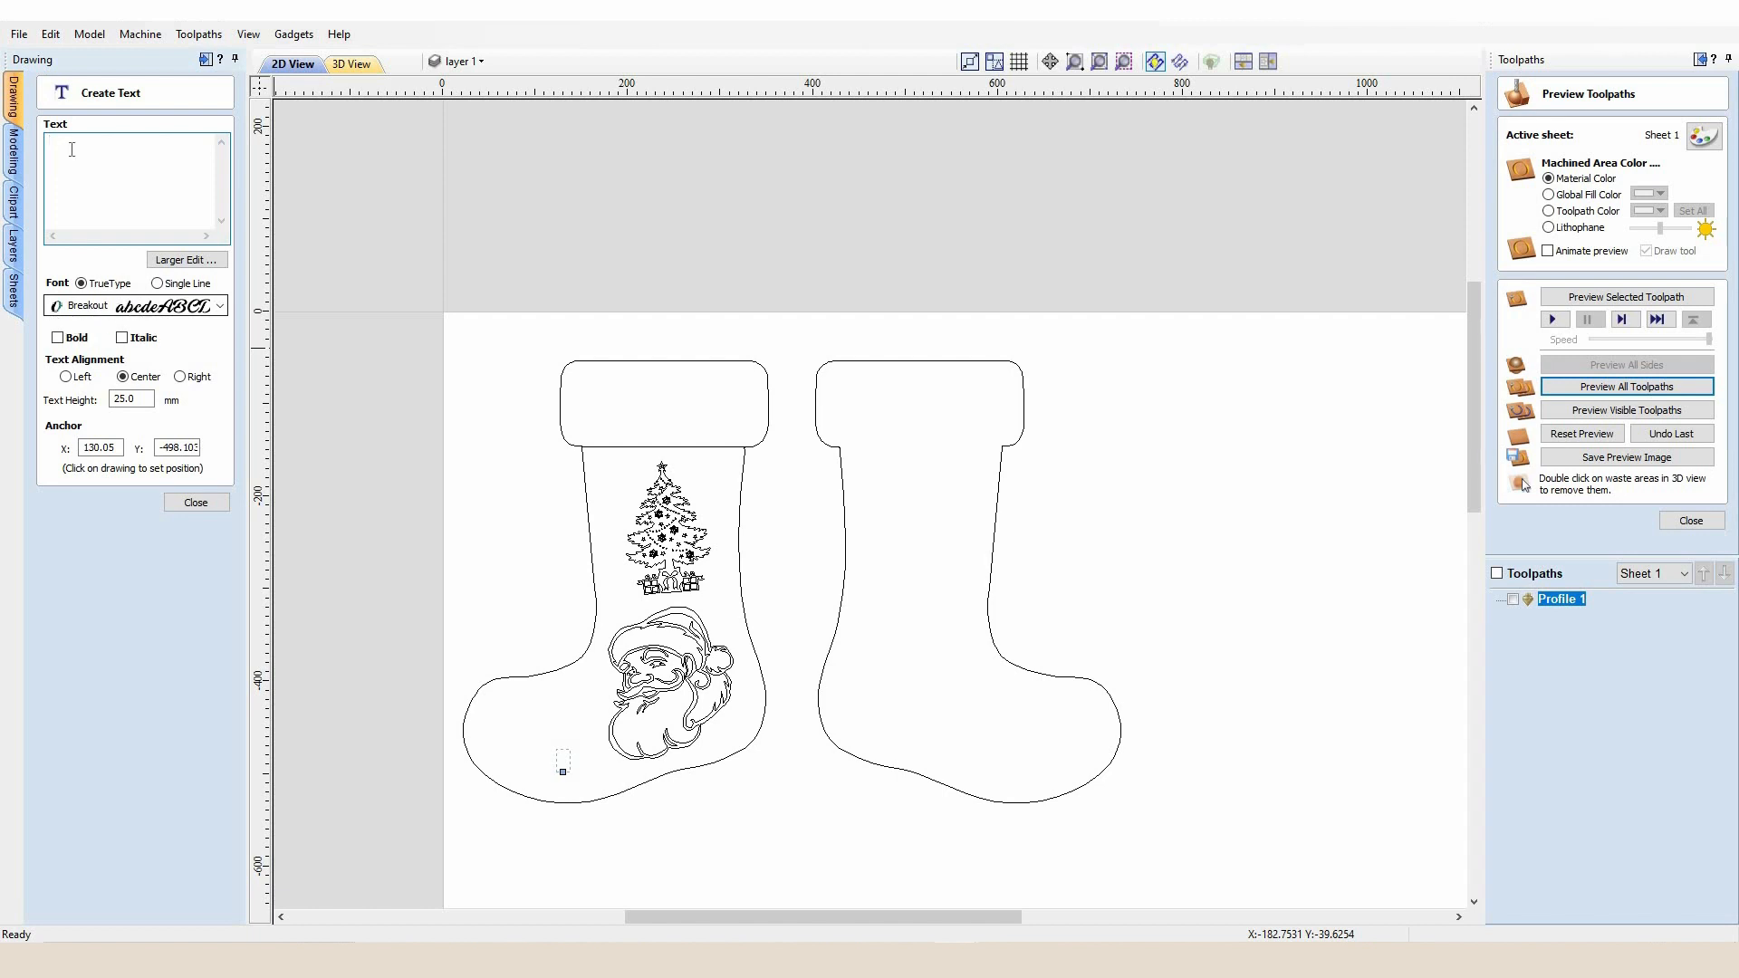
click(144, 402)
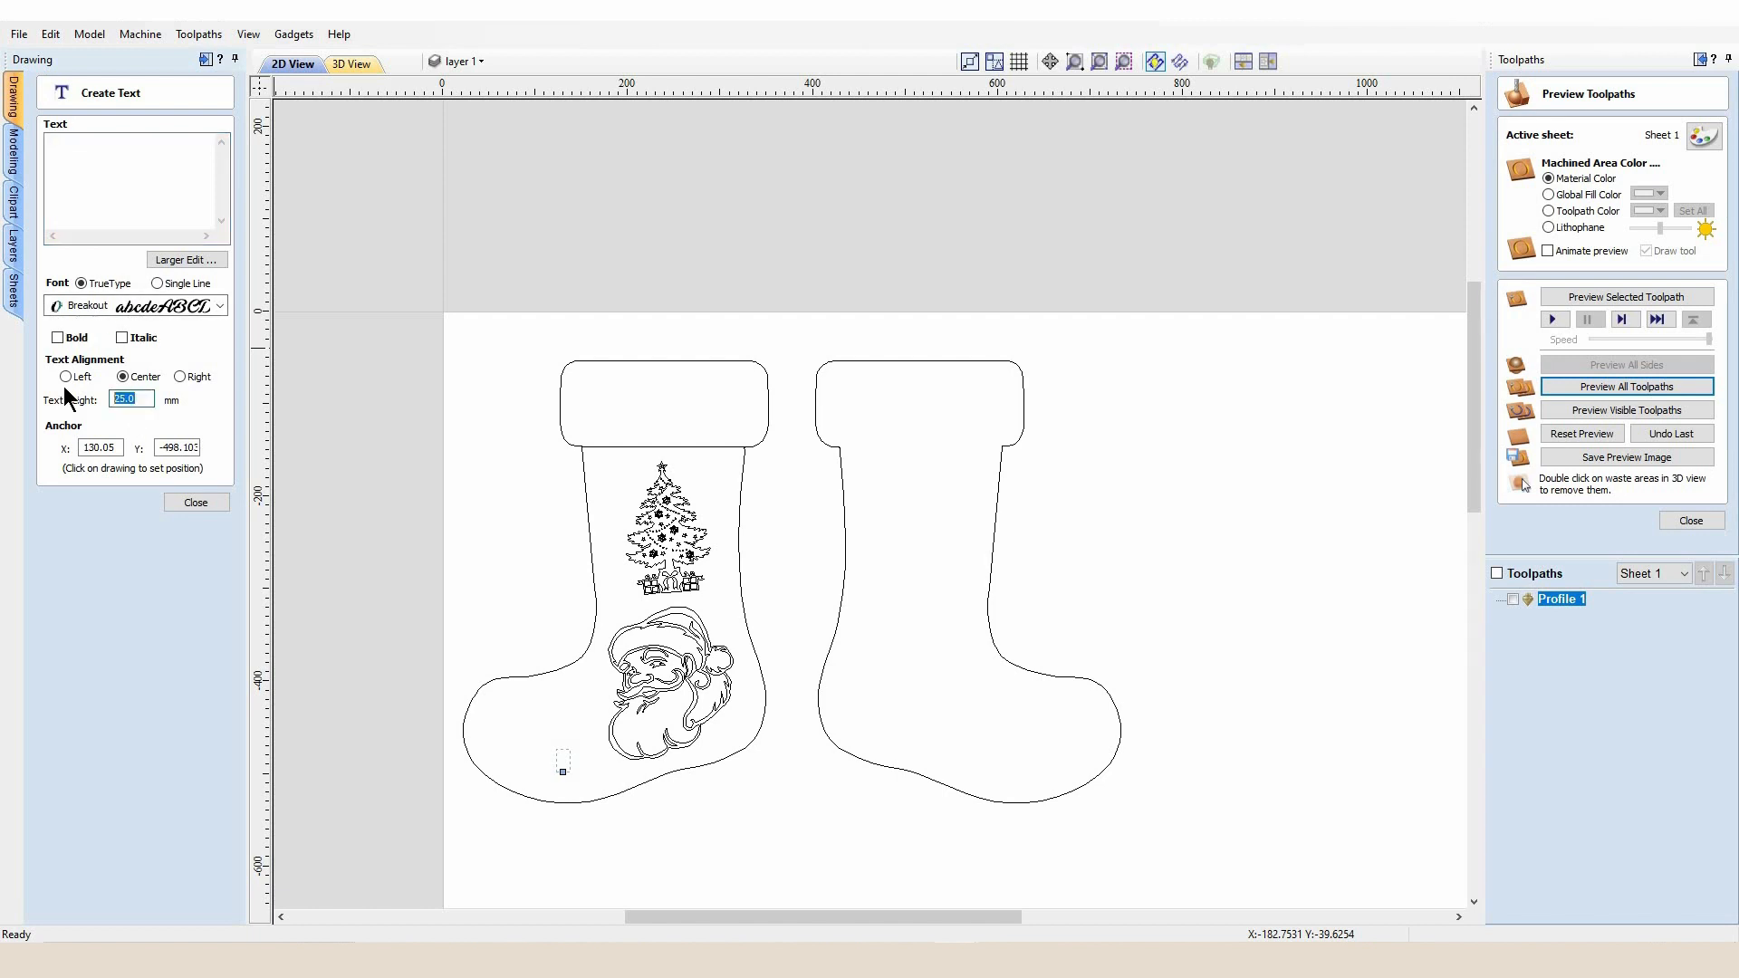
text(33)
click(117, 144)
text(Me)
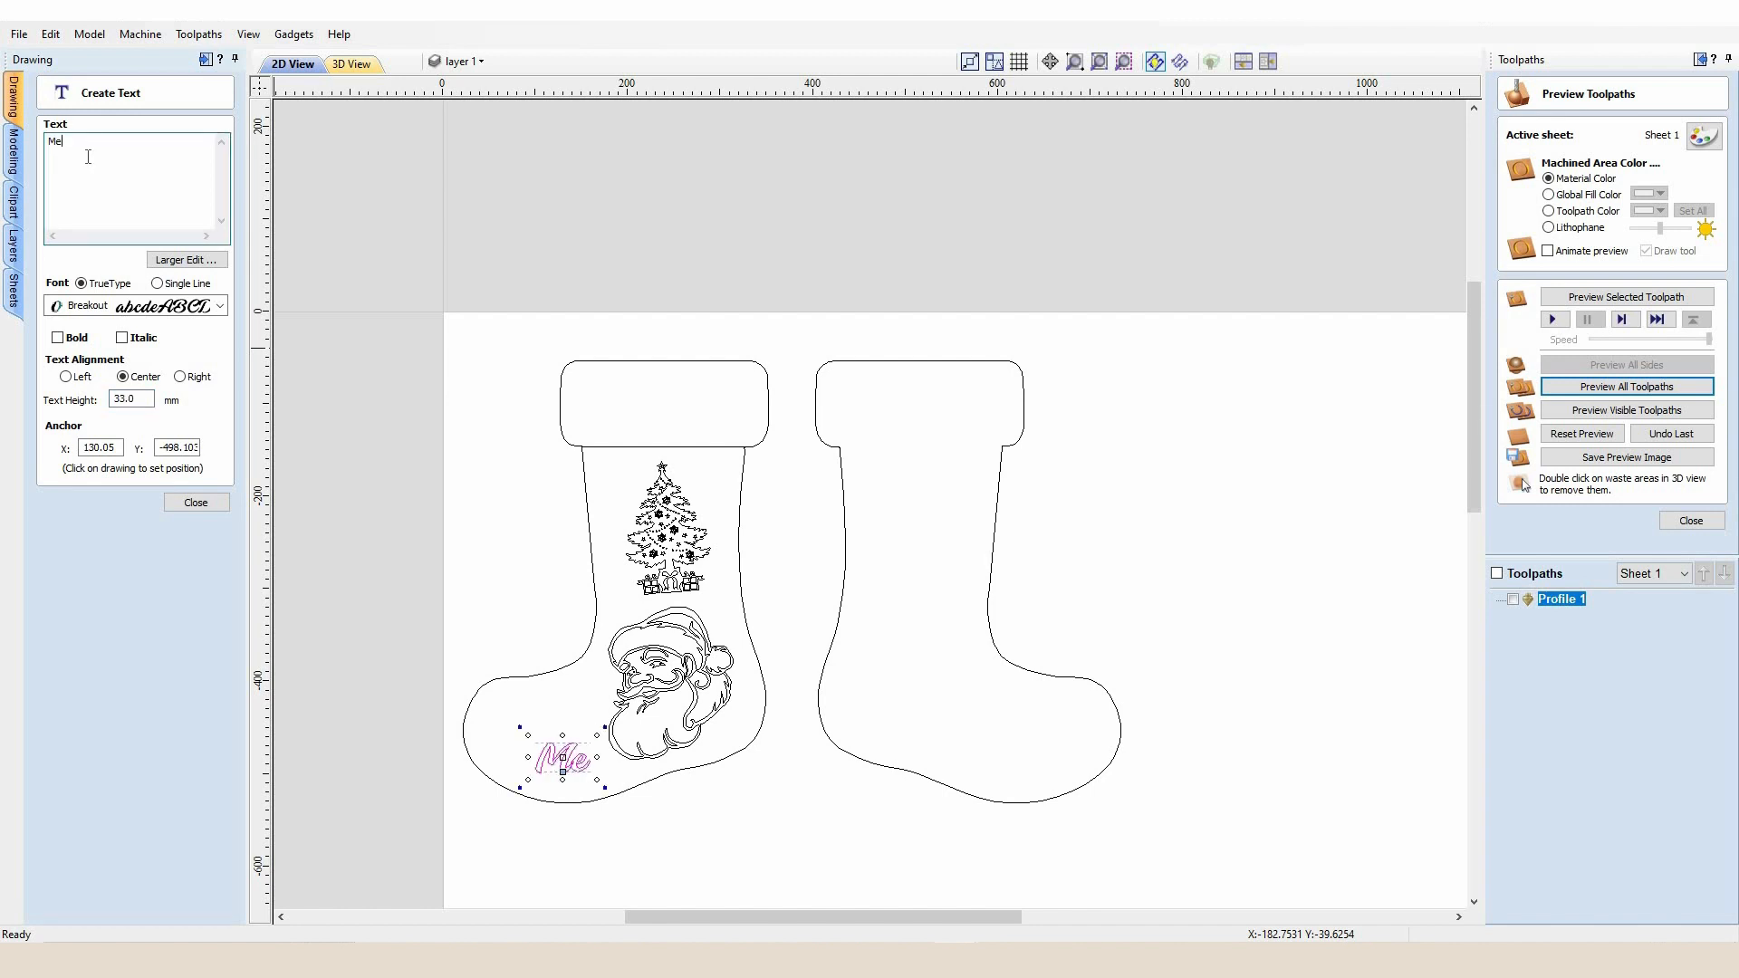
text(rry Christmas)
click(189, 505)
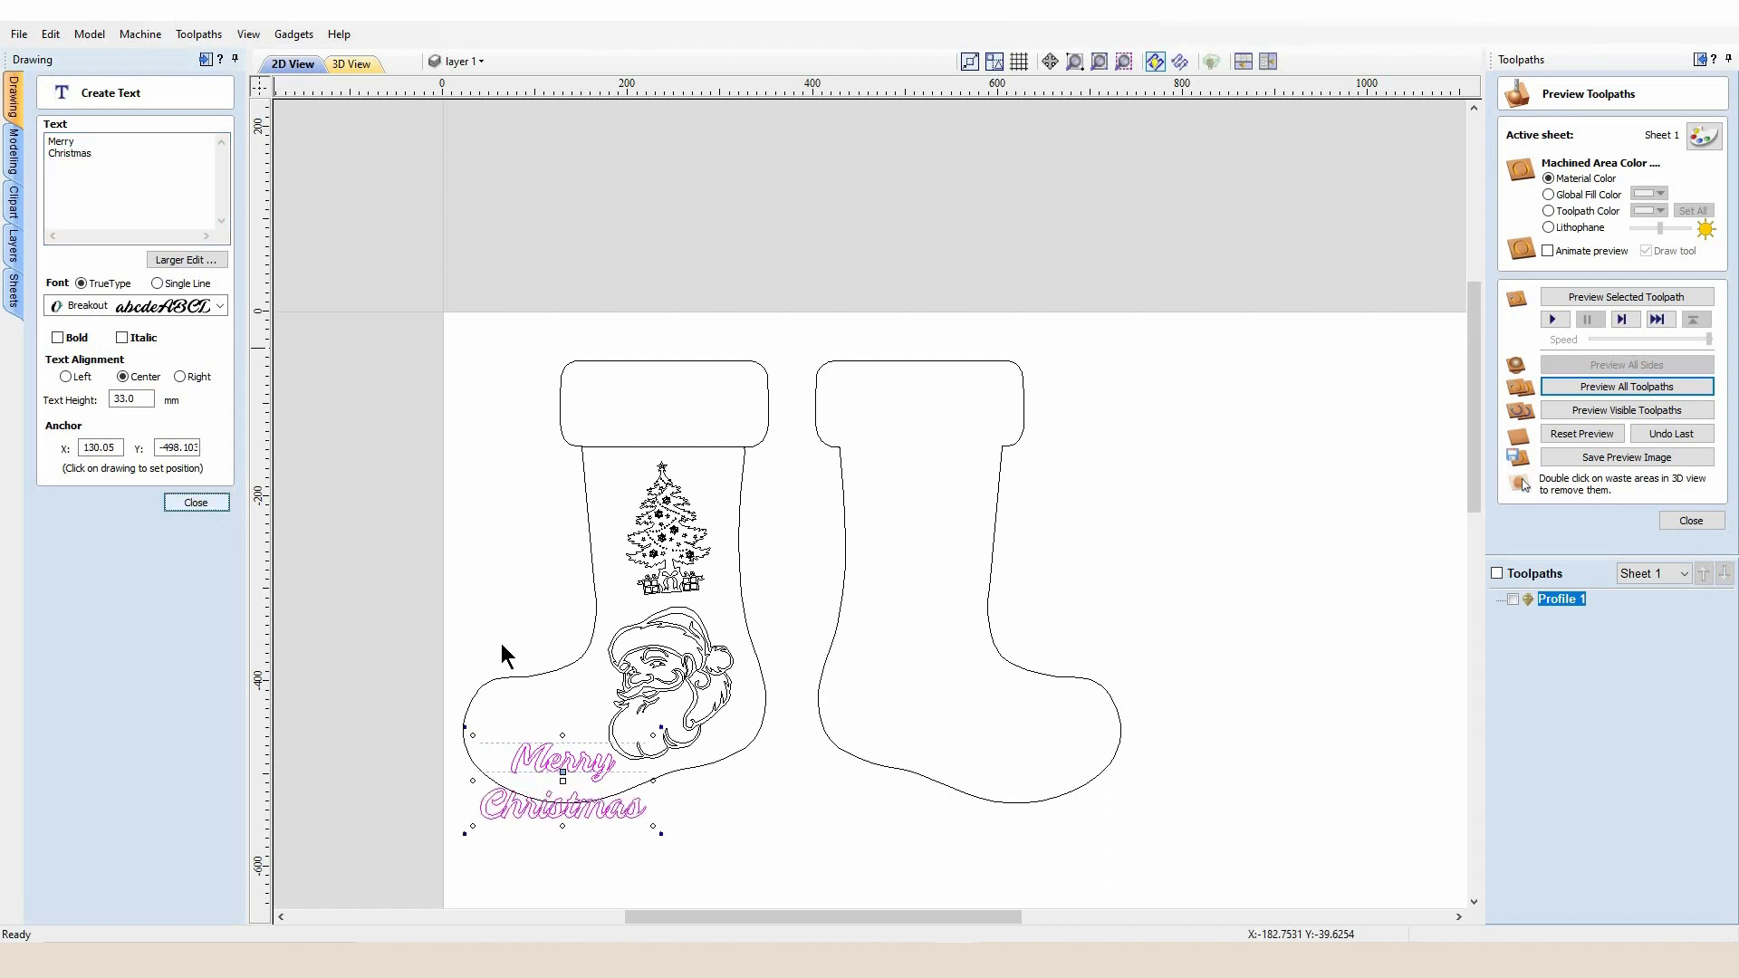
Move the "Merry Christmas" text into the cuff of the left stocking.
drag(575, 790, 672, 399)
scroll(672, 398, up, 3)
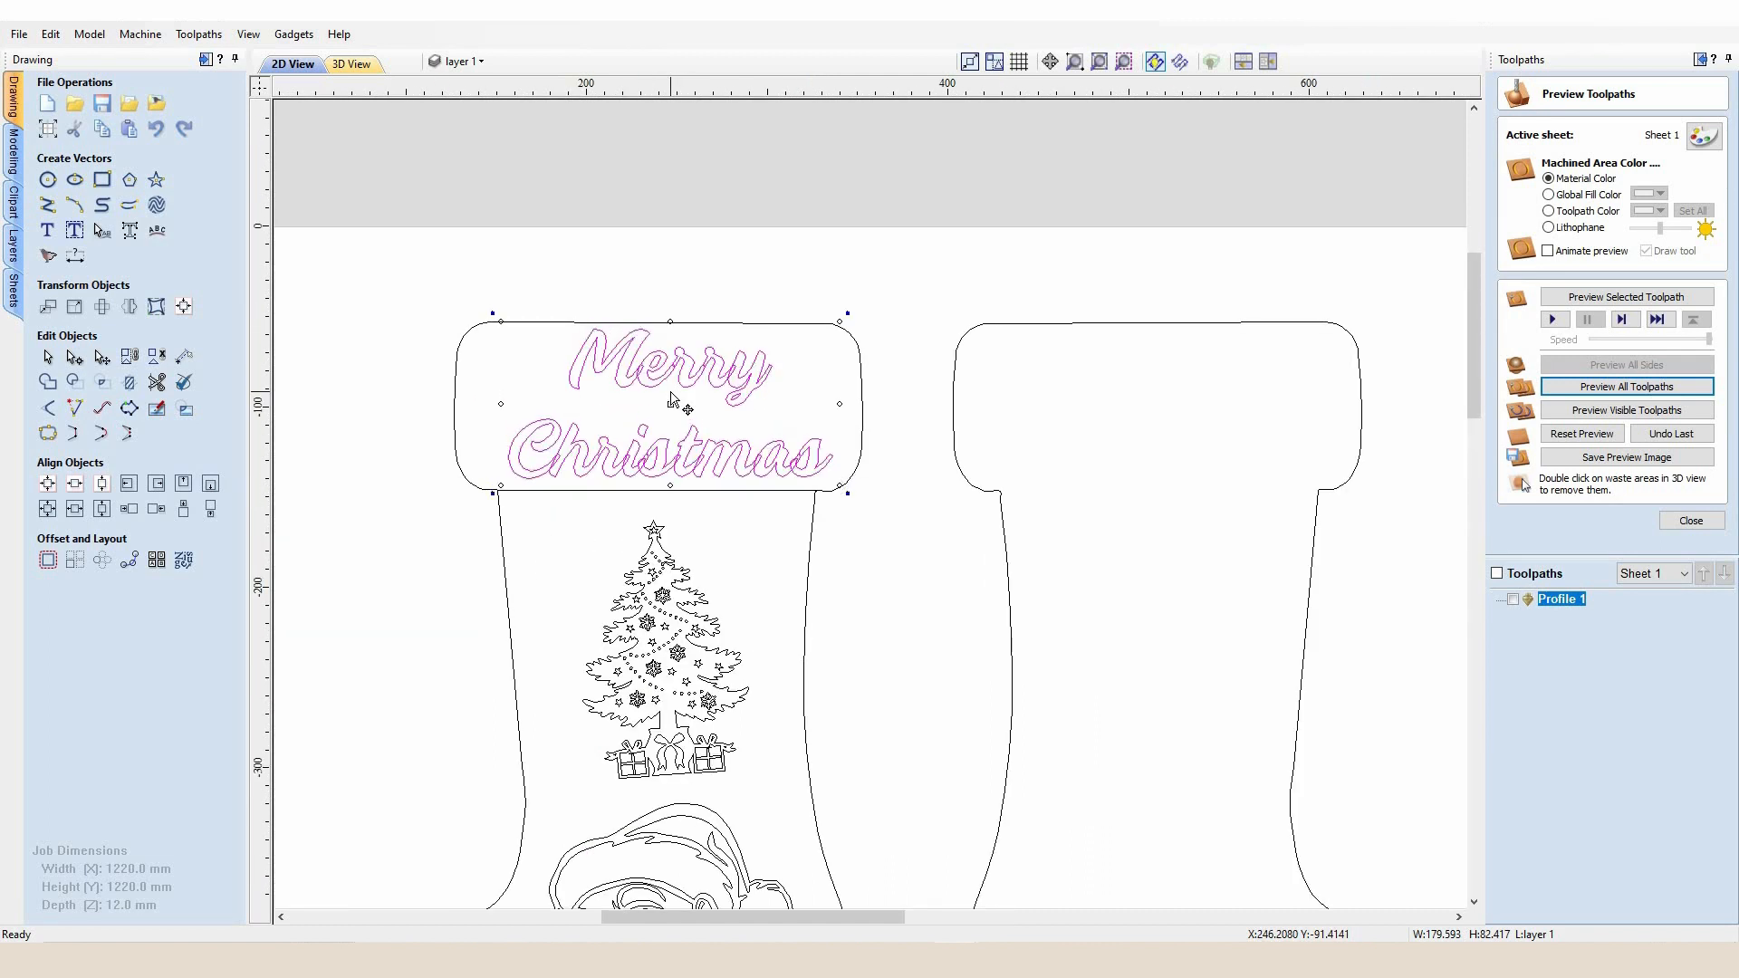
scroll(674, 497, up, 4)
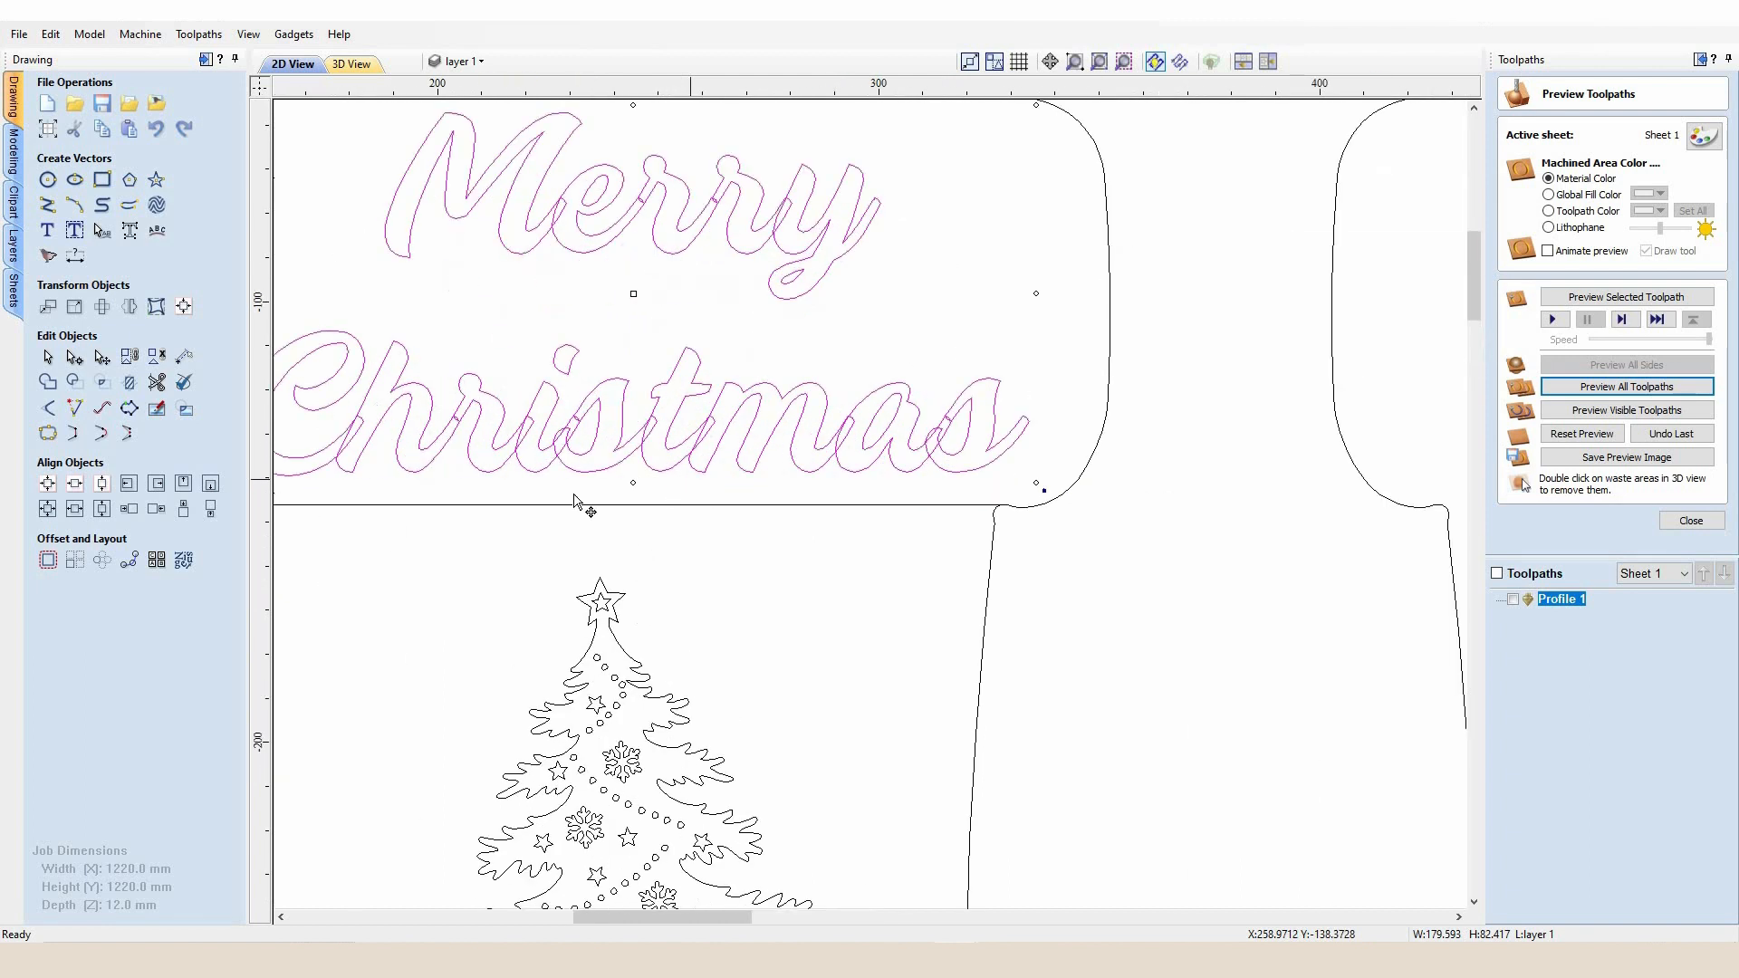
scroll(576, 489, down, 2)
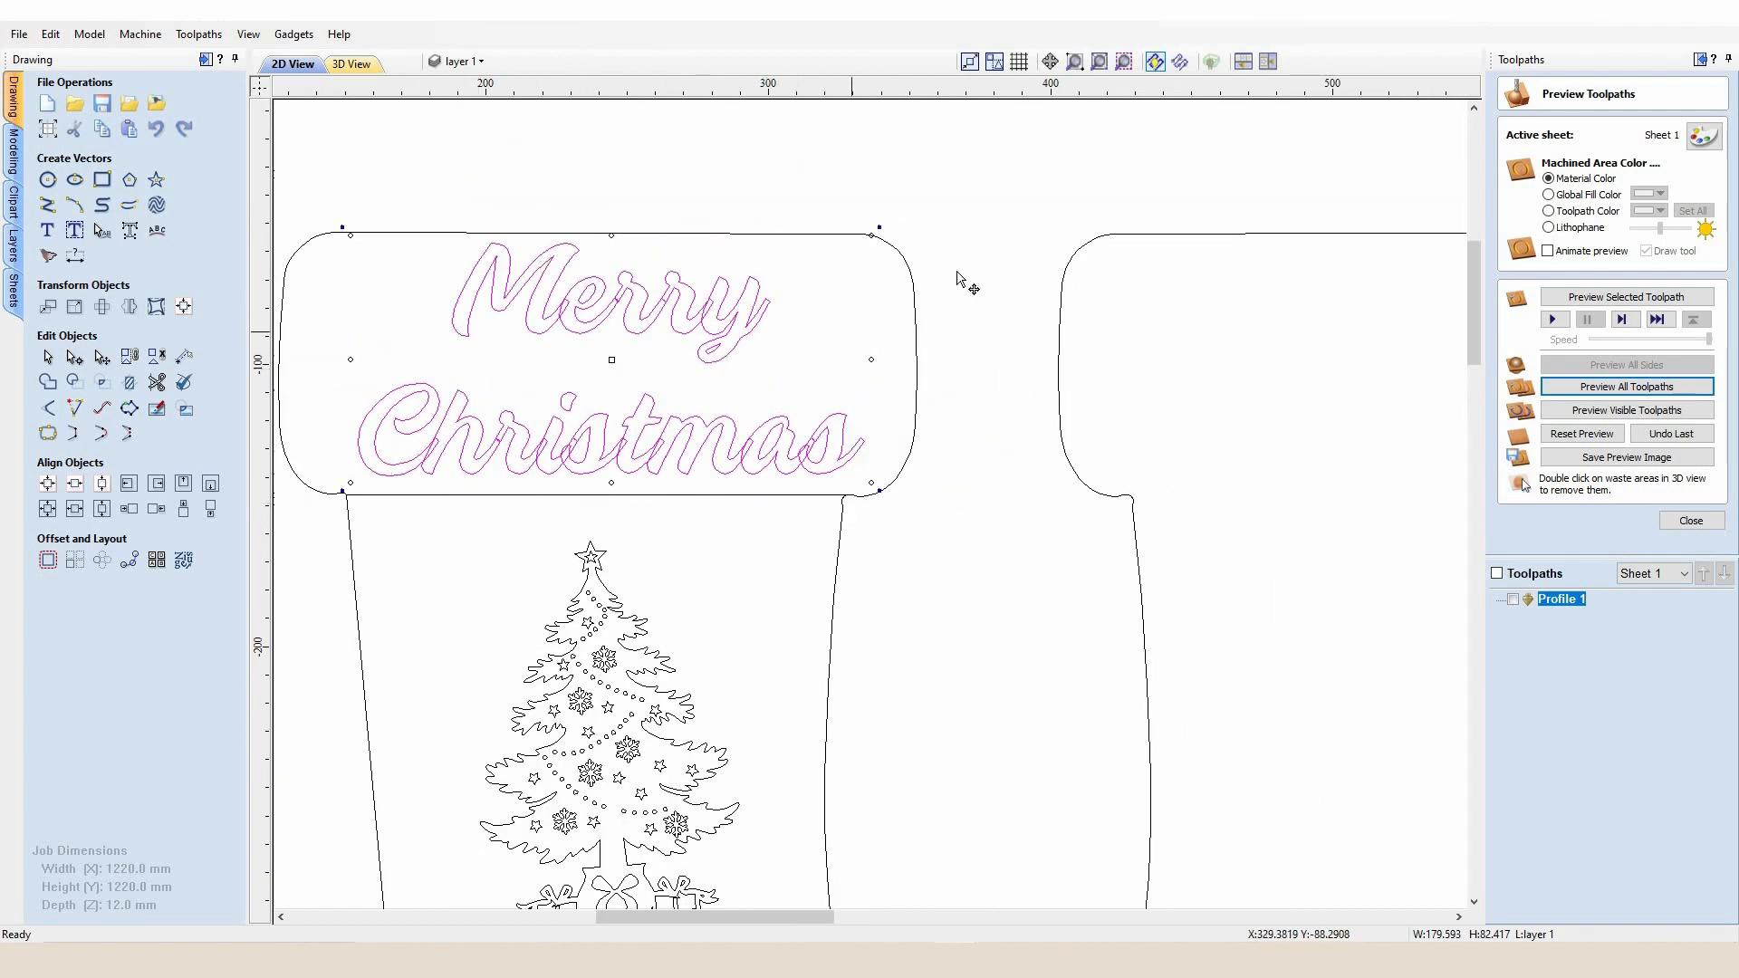
Weld the overlapping letters of the "Merry Christmas" text.
key(Escape)
click(690, 448)
click(48, 385)
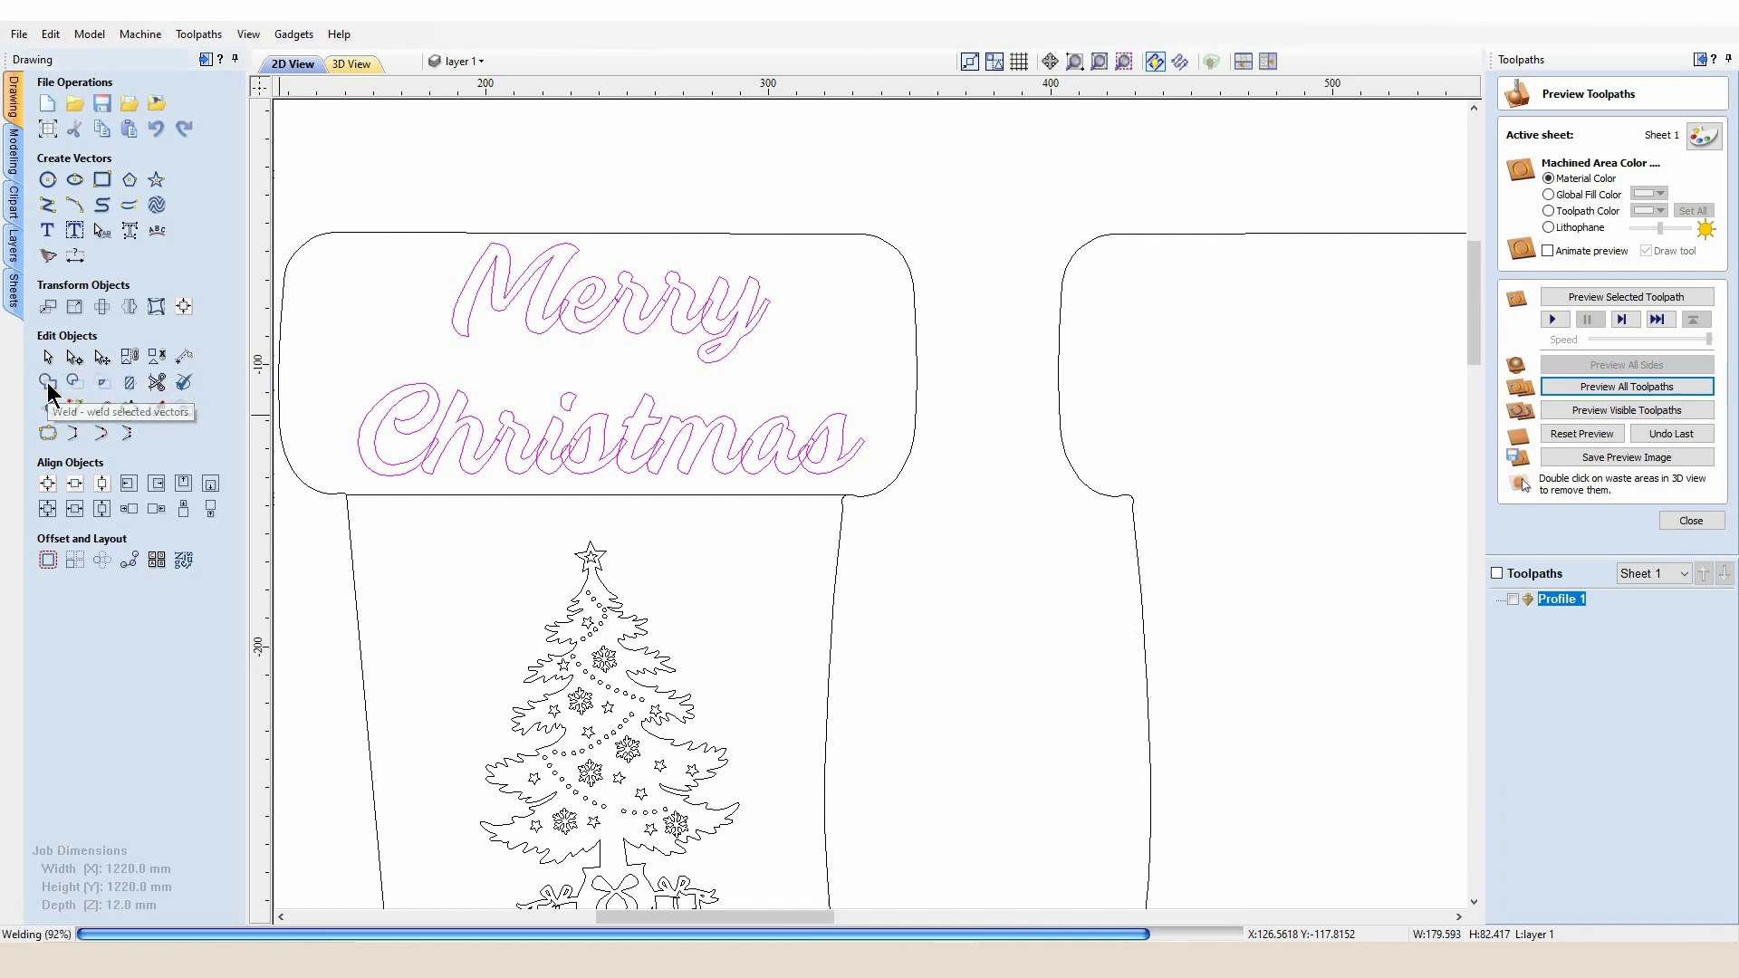
Deselect the welded text and rotate the Christmas tree slightly clockwise so it stands upright in the left stocking's leg.
click(827, 503)
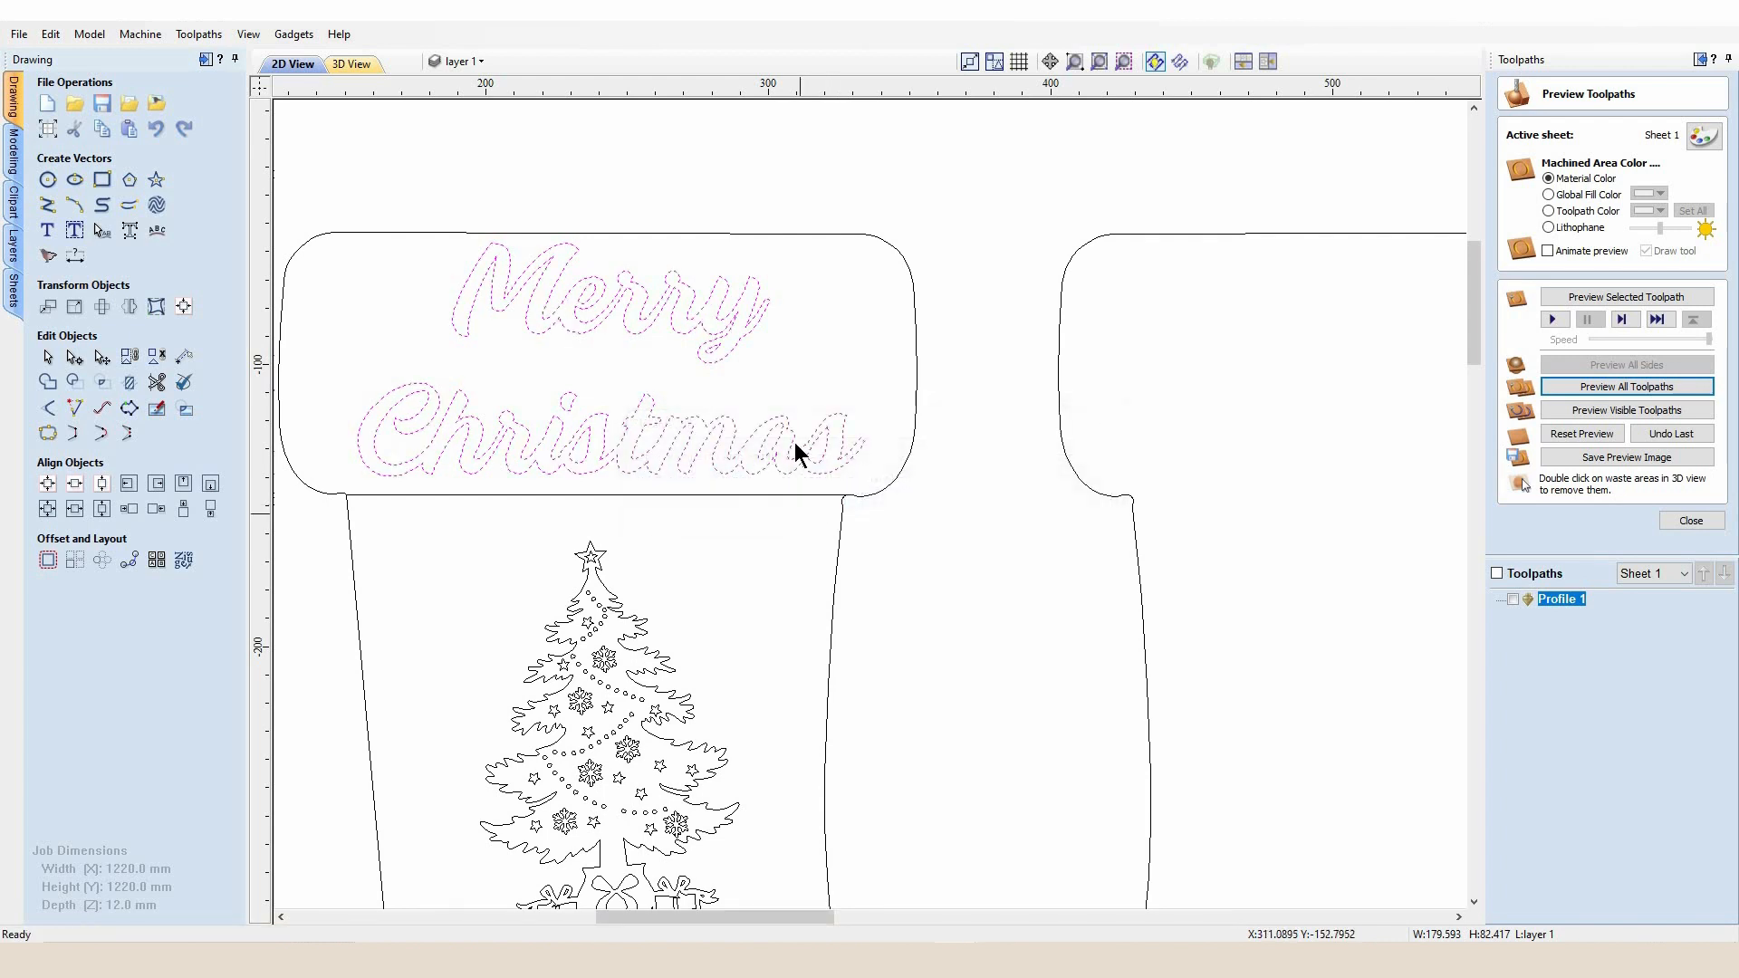
click(748, 406)
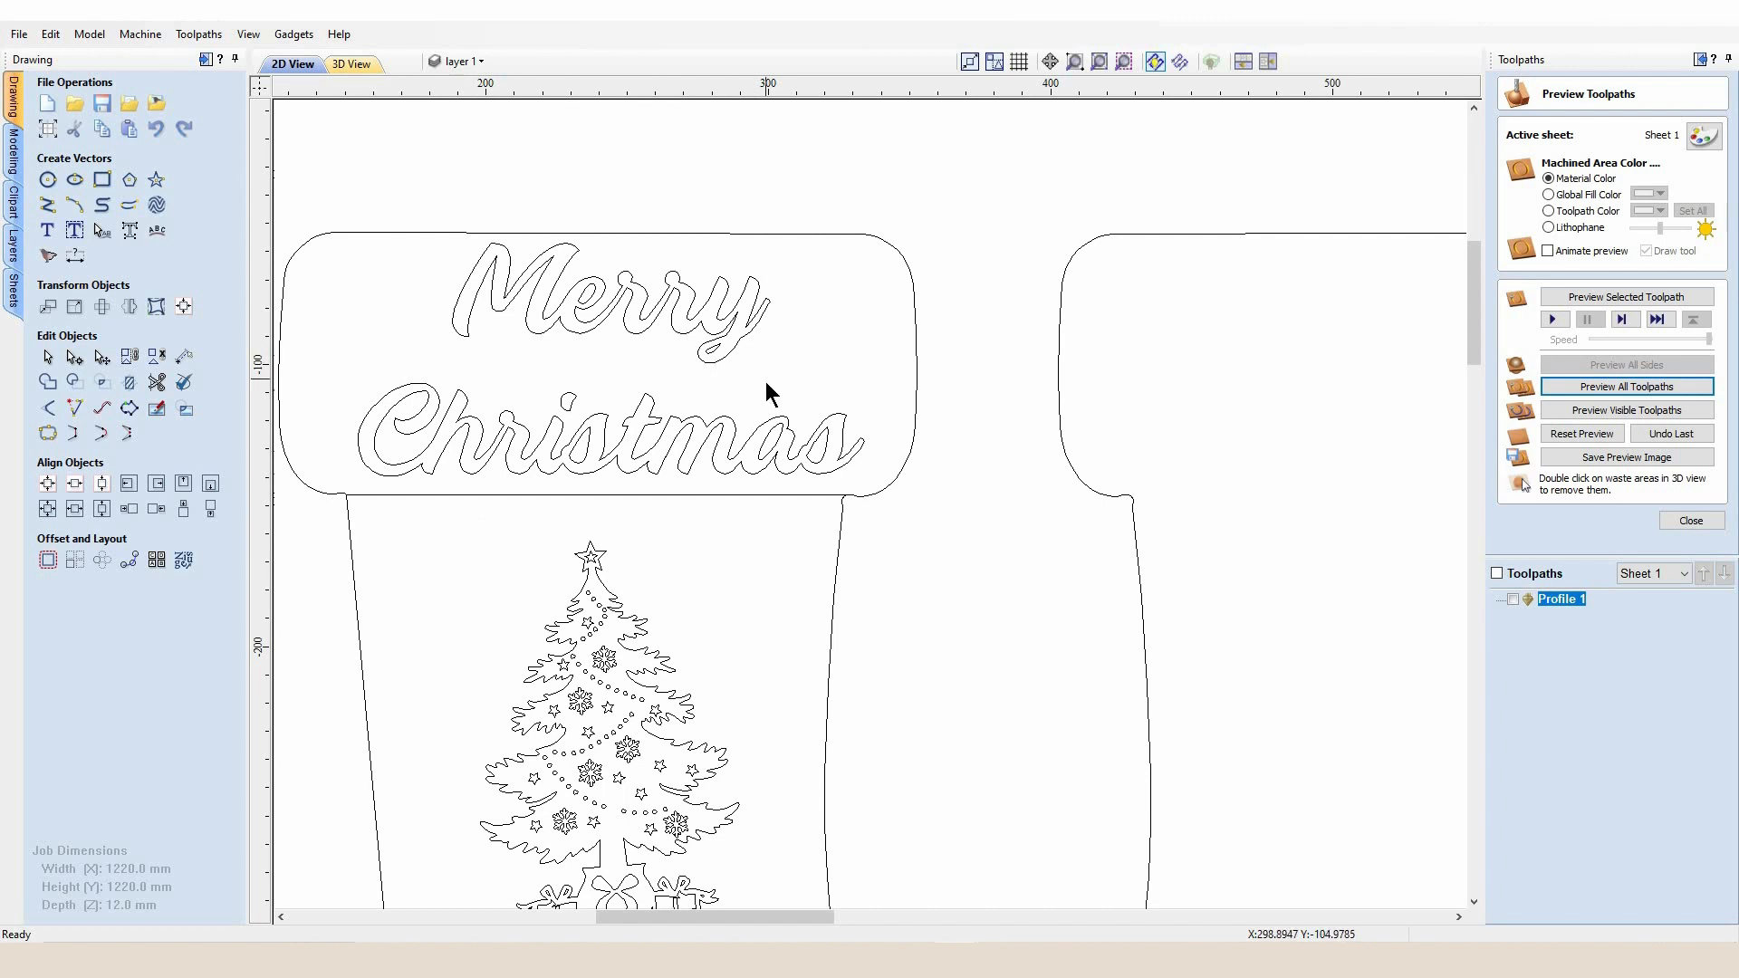
scroll(765, 391, down, 2)
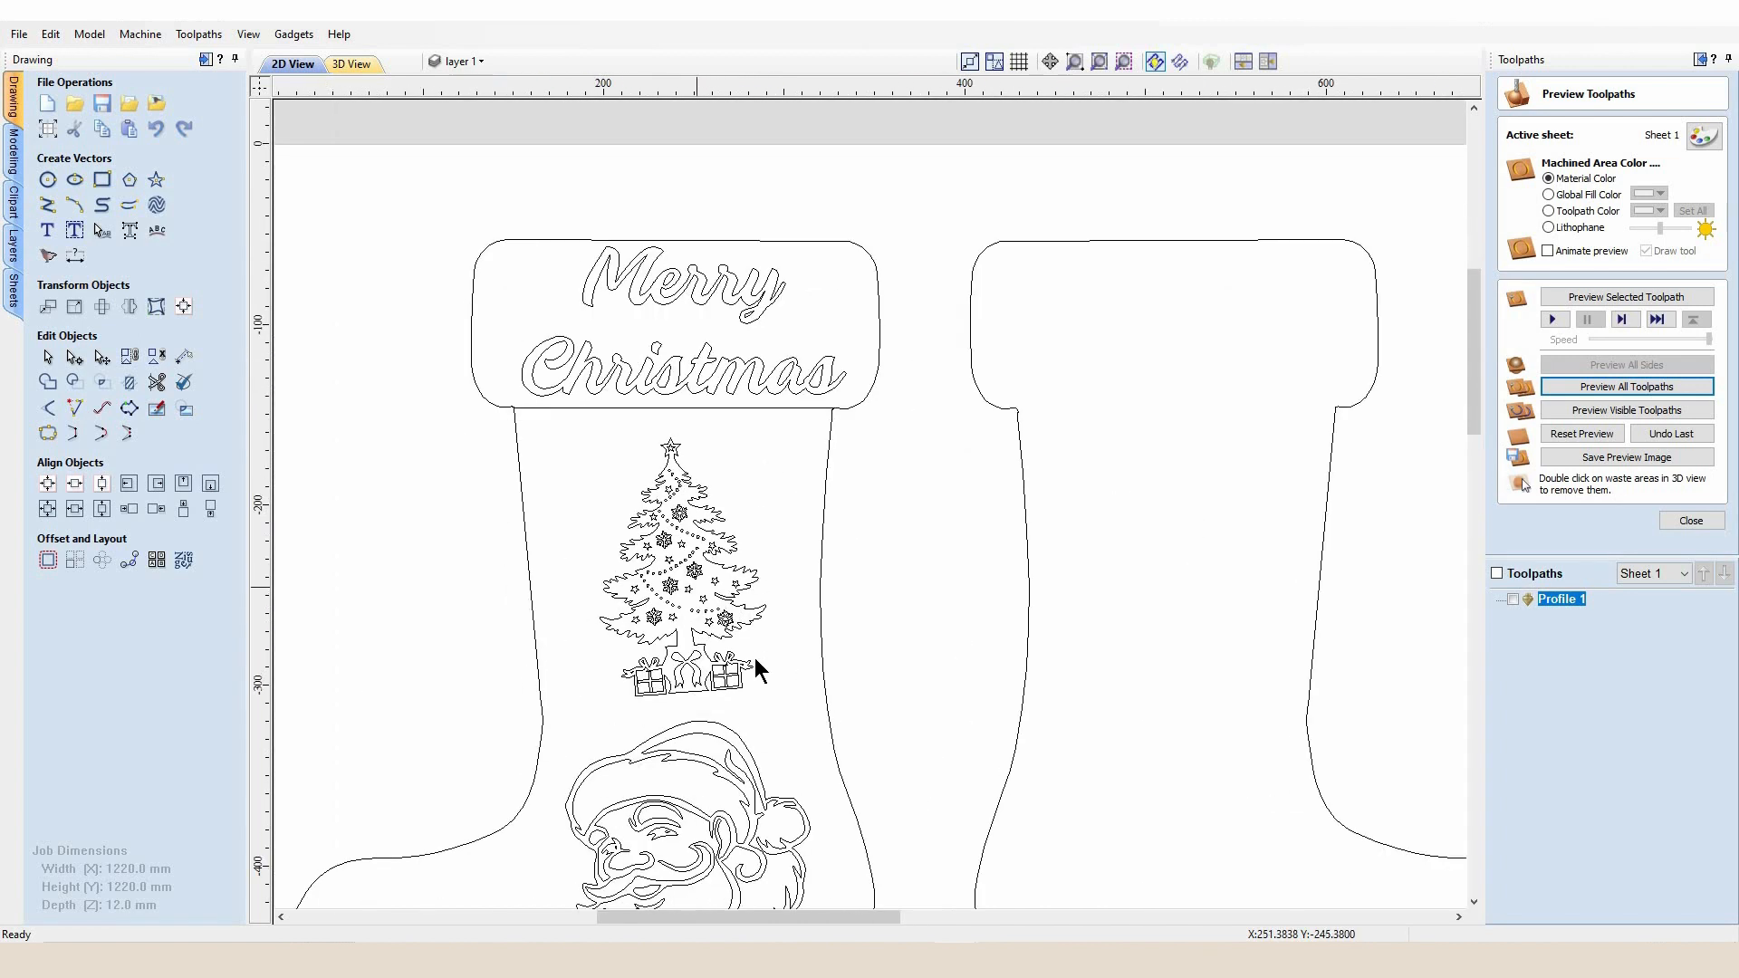
drag(768, 706, 585, 444)
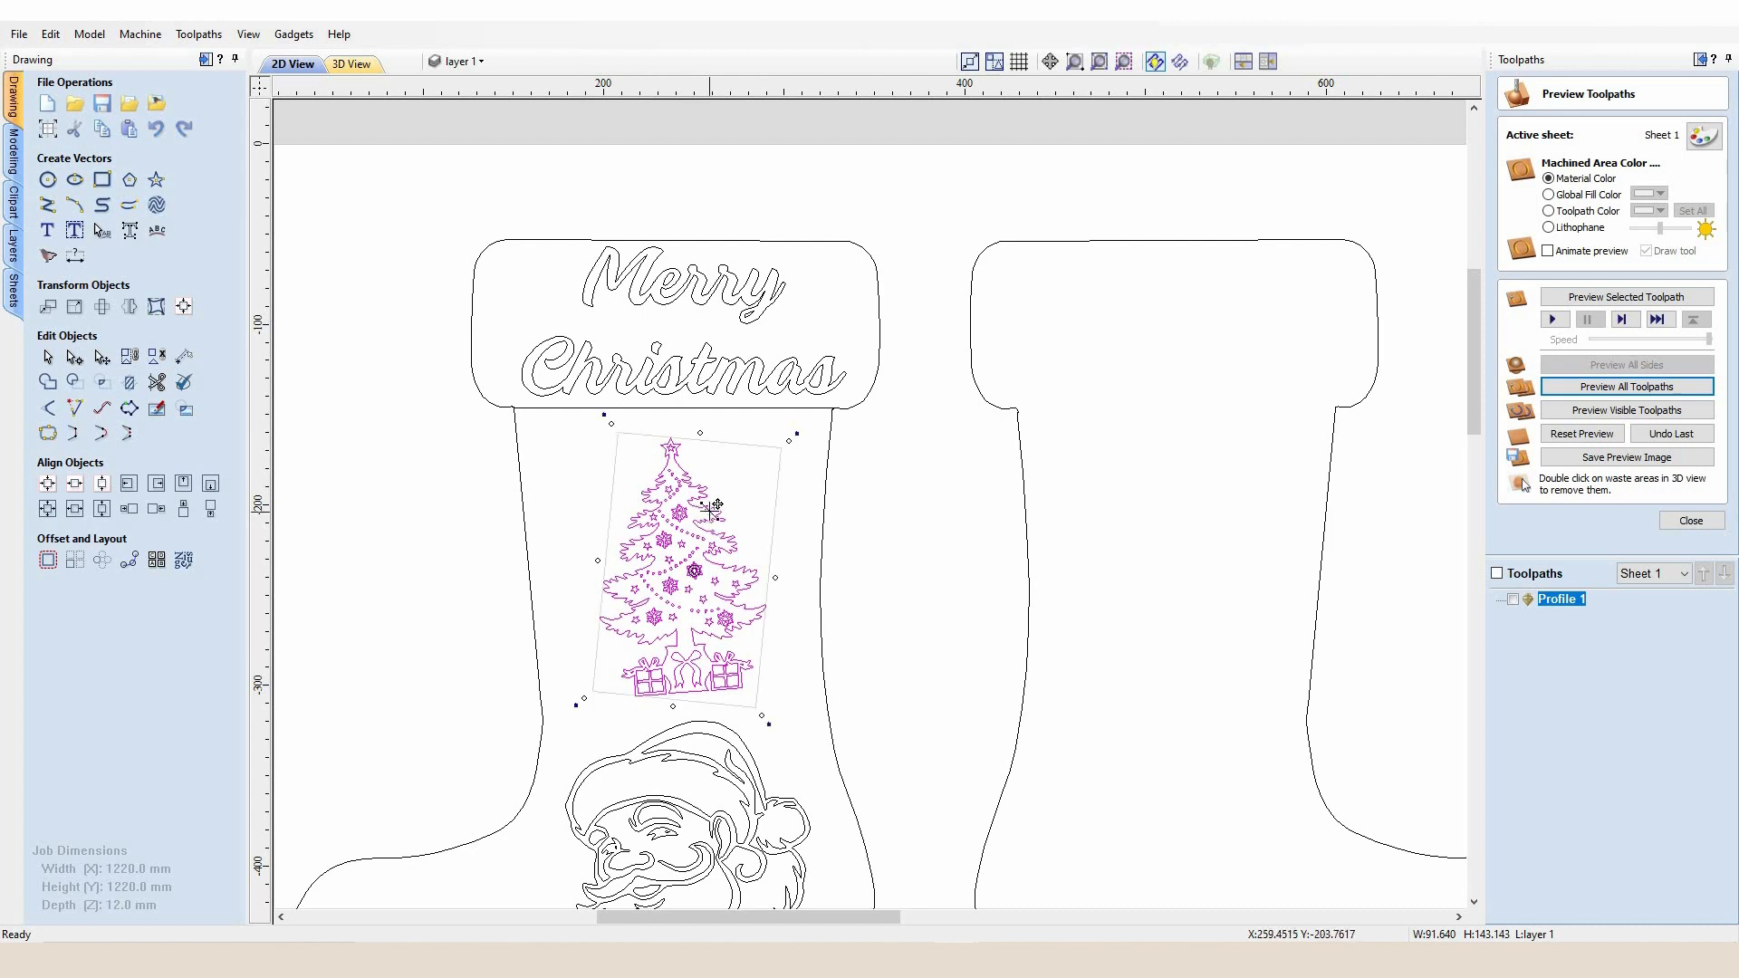
scroll(686, 408, up, 1)
scroll(686, 416, up, 2)
drag(838, 426, 869, 447)
click(838, 417)
scroll(838, 413, down, 3)
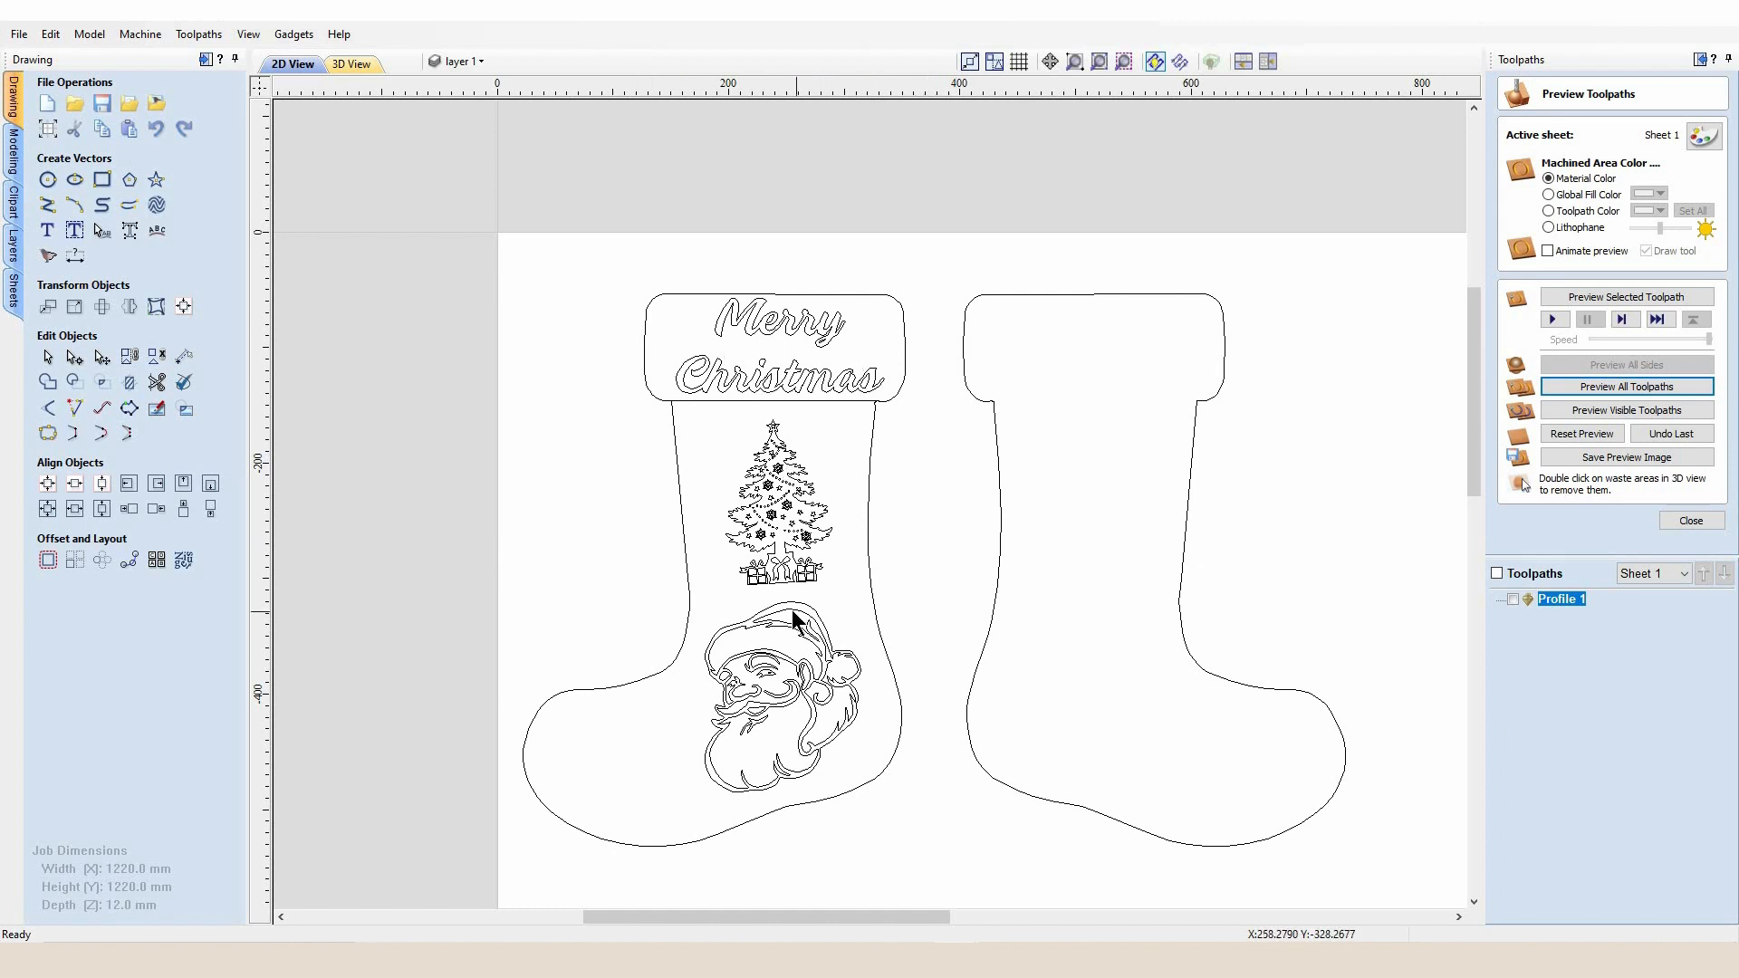
Duplicate the left stocking outline and move the copy straight down into the empty area below the original.
scroll(796, 621, down, 2)
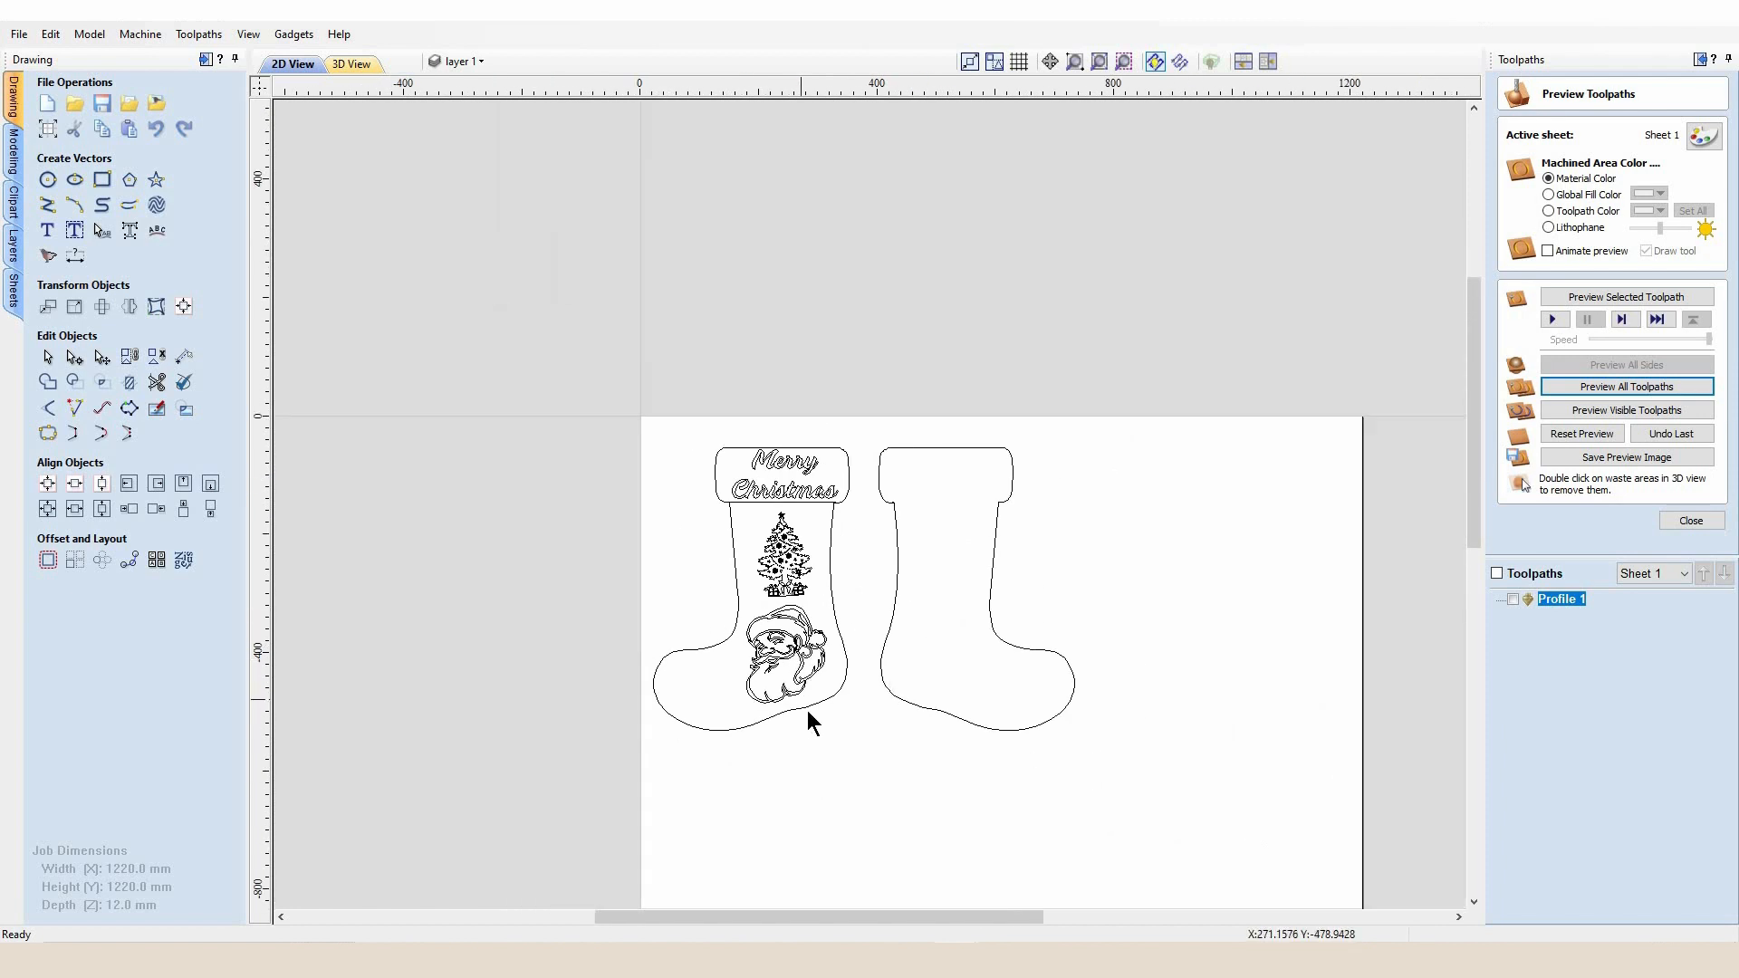
click(809, 711)
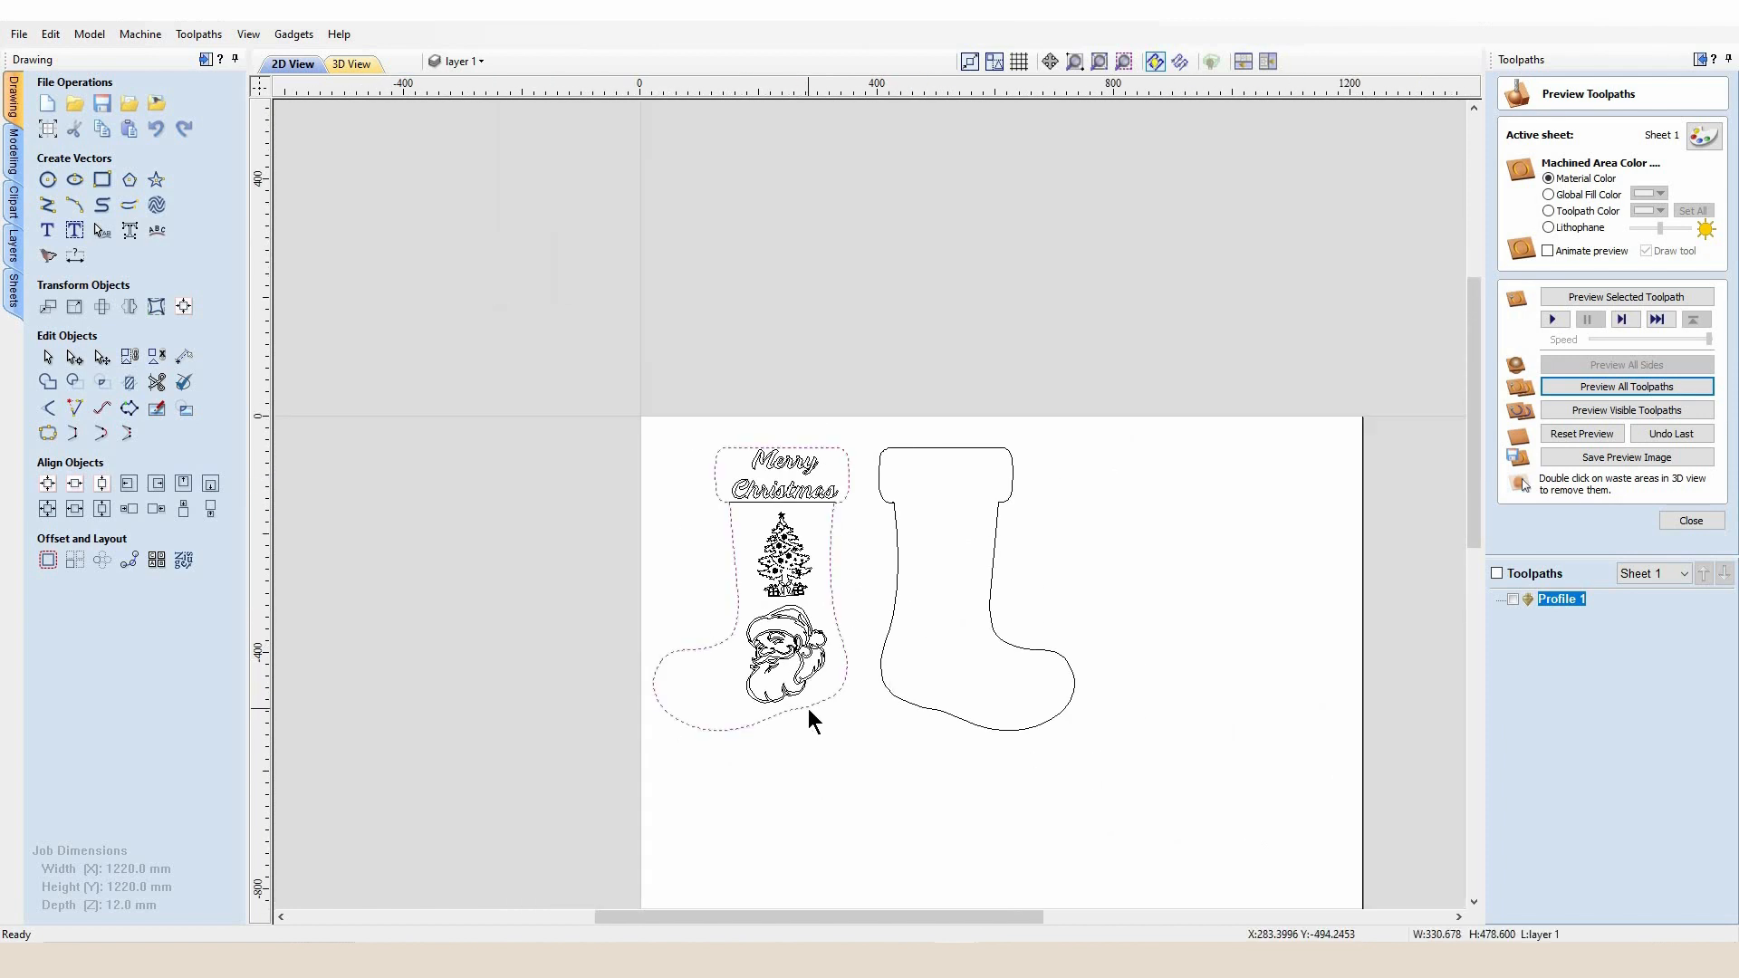
click(833, 592)
scroll(834, 593, down, 2)
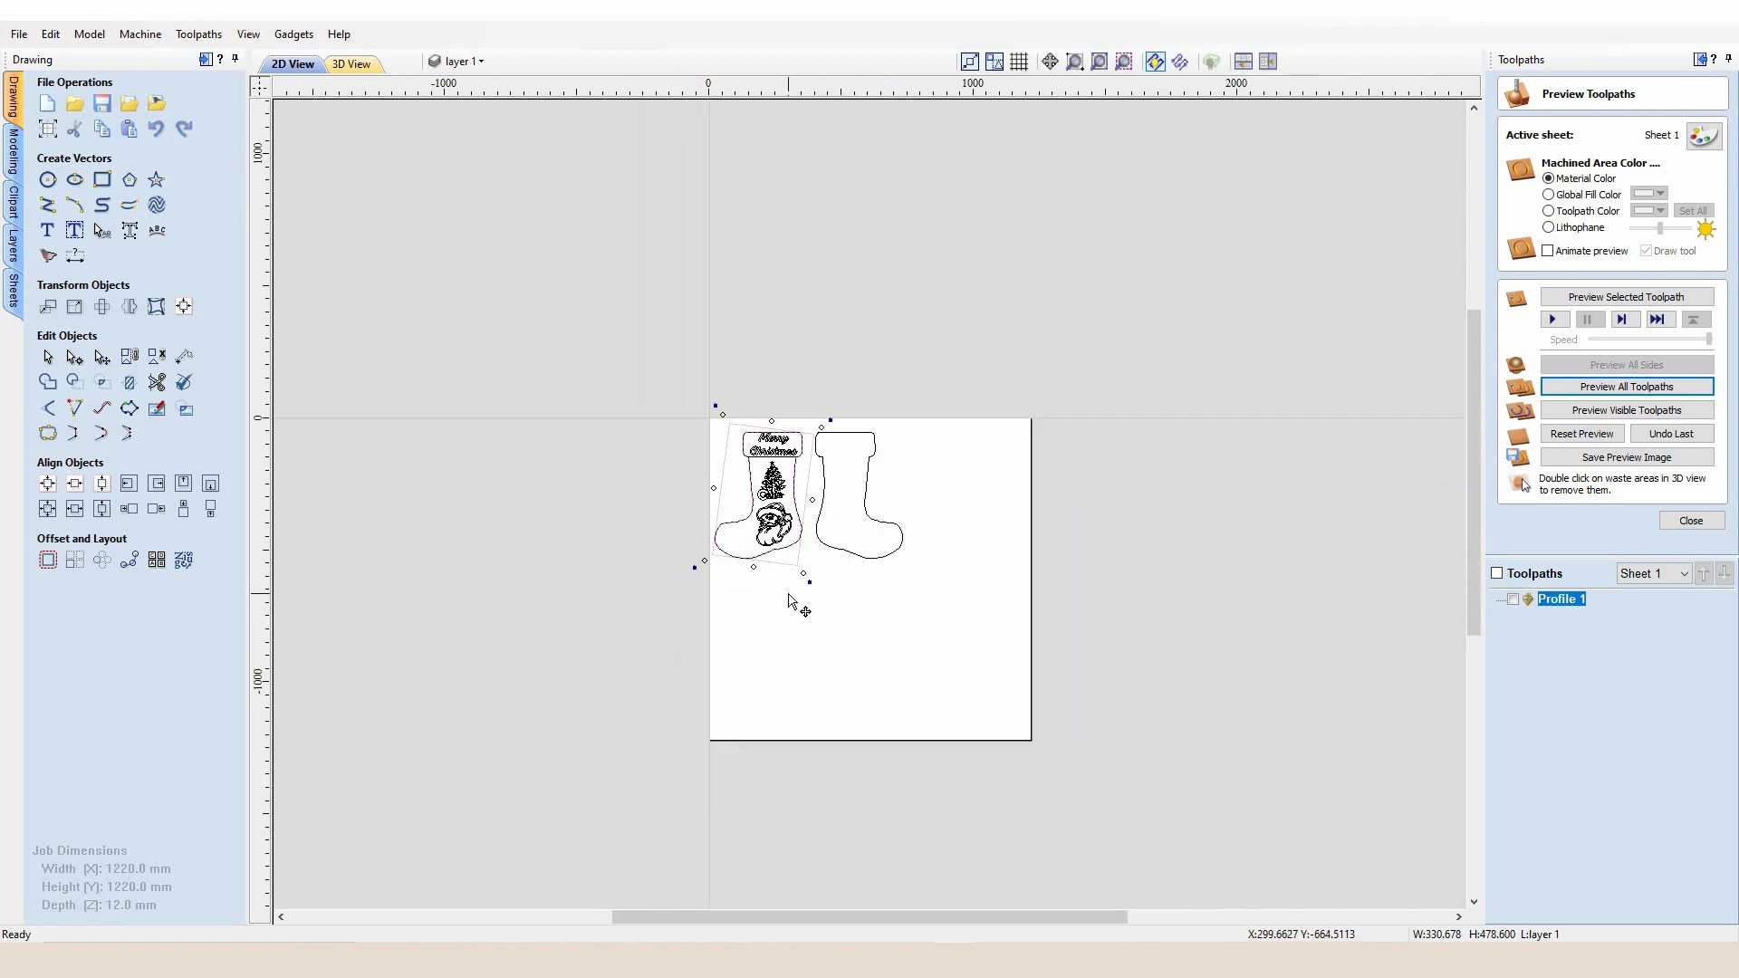
key(Down)
key(Down)
key(Down)
key(Down)
key(Down)
key(Down)
key(Down)
key(Down)
key(Down)
key(Down)
key(Down)
key(Down)
key(Down)
key(Down)
key(Up)
key(Up)
Offset the copied stocking outline 20 mm inwards with sharp offset corners, keeping the original outline.
scroll(784, 605, up, 3)
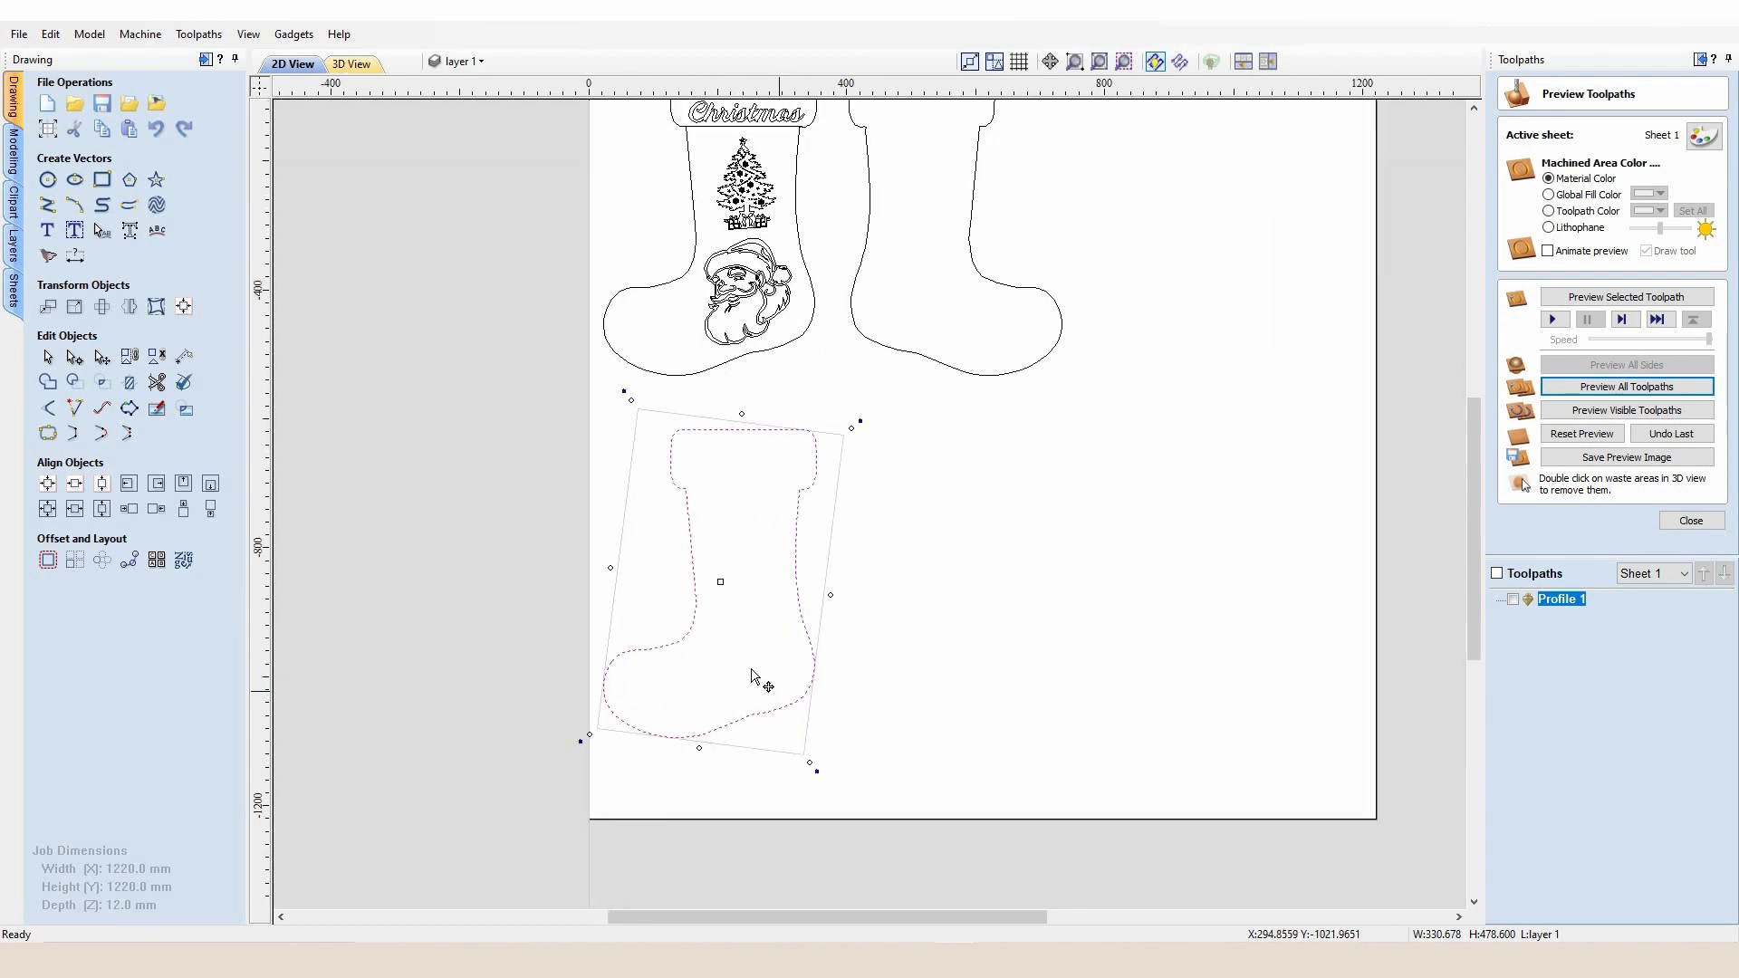
scroll(747, 639, up, 2)
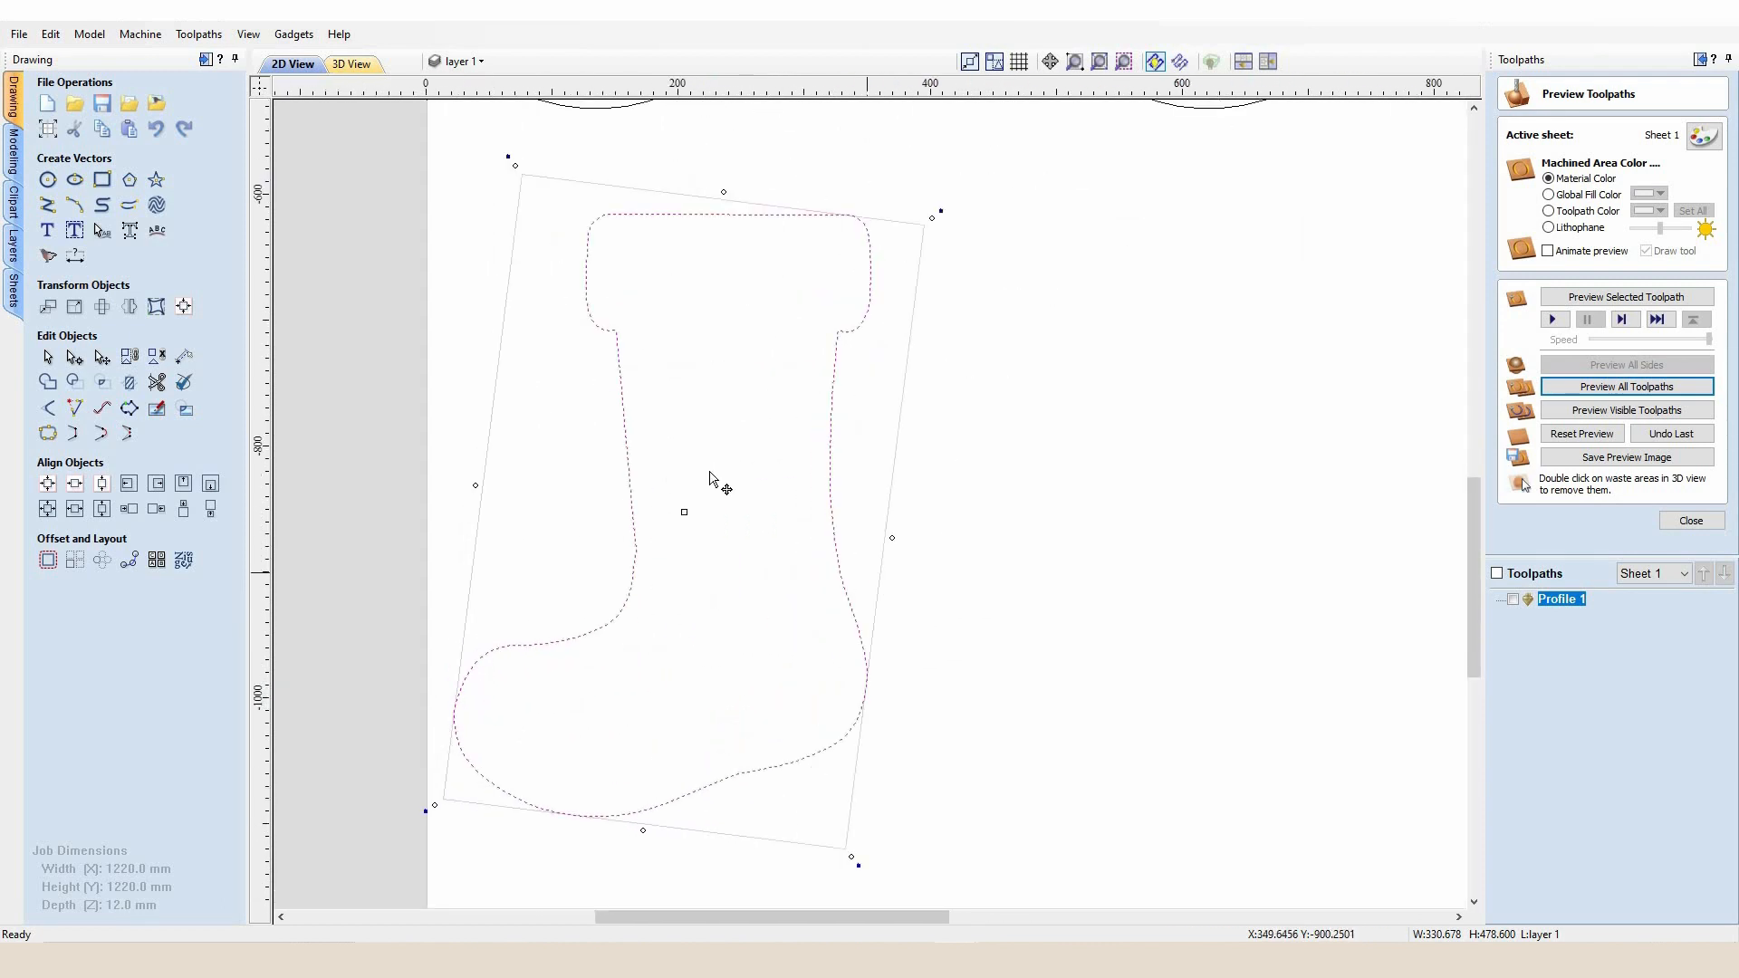
click(48, 562)
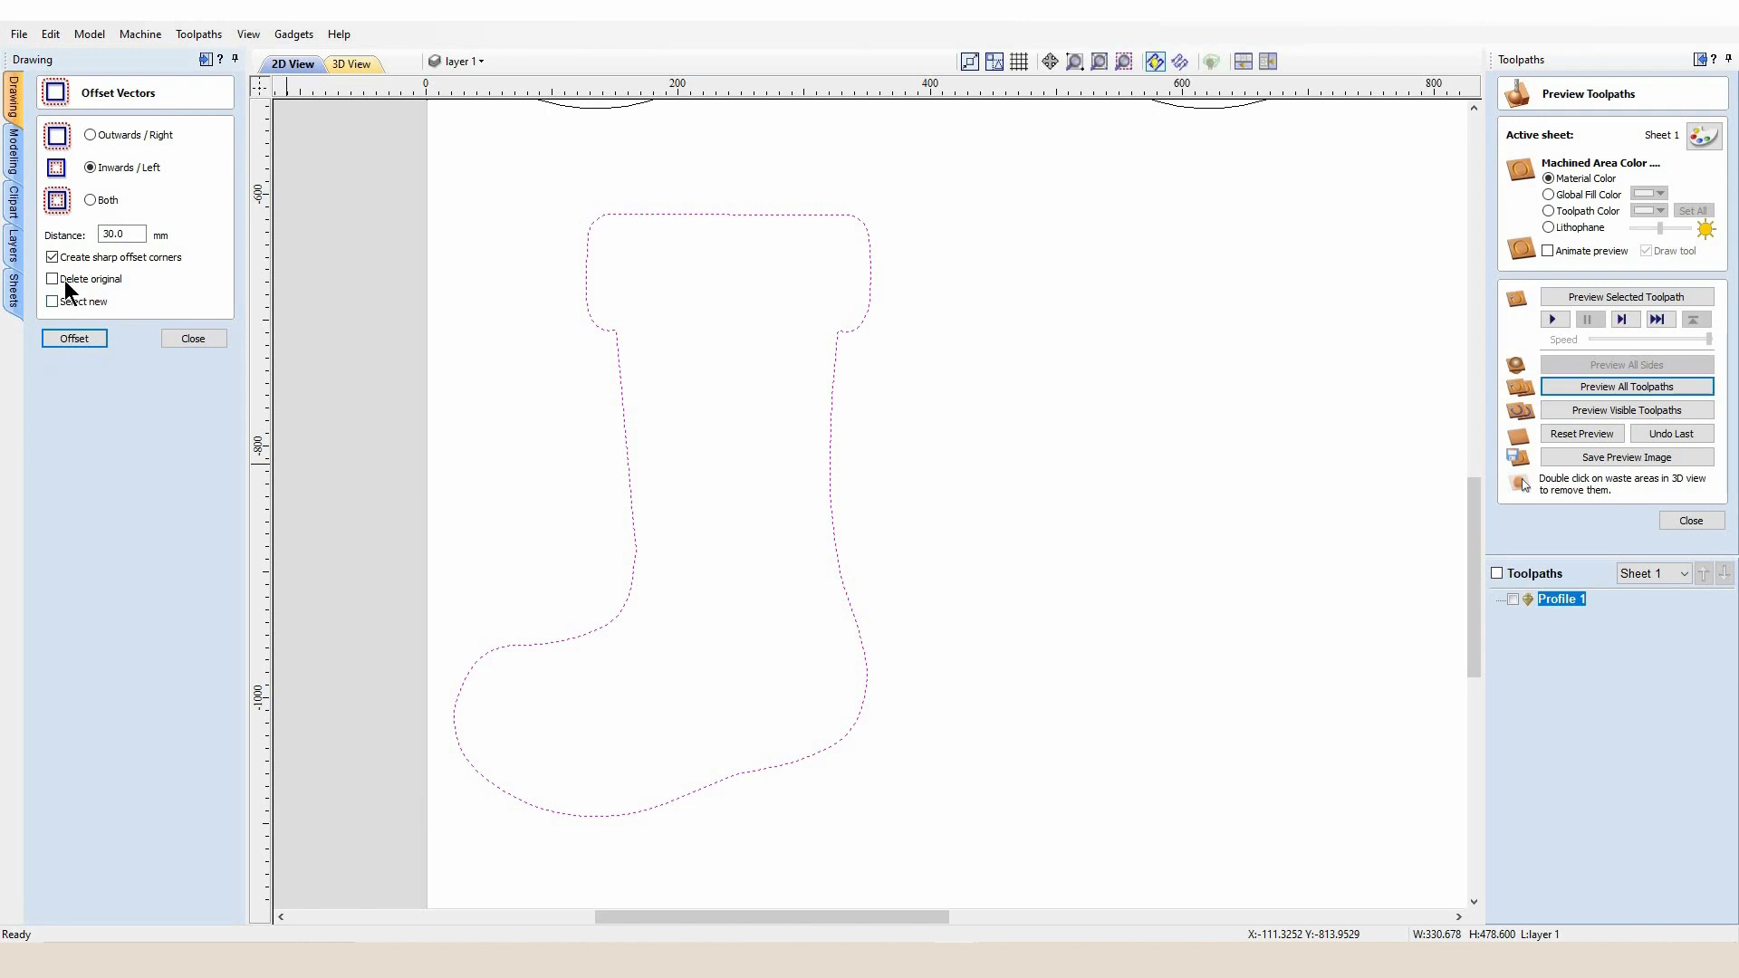
text(20)
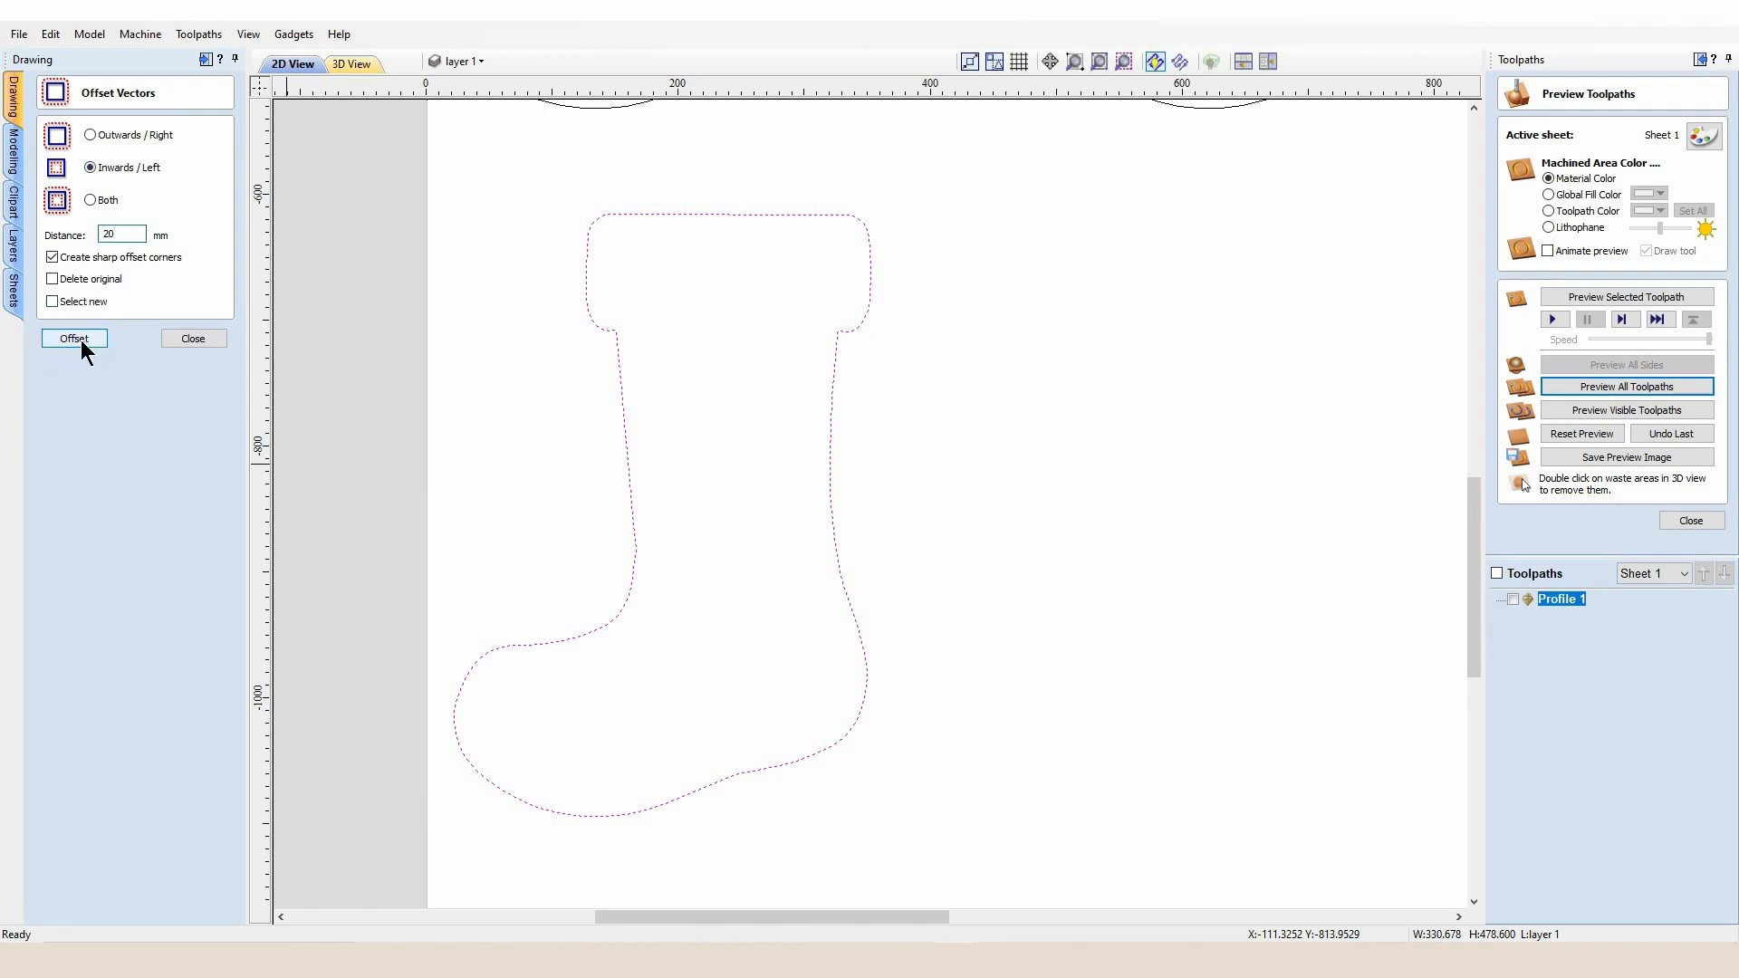
click(79, 339)
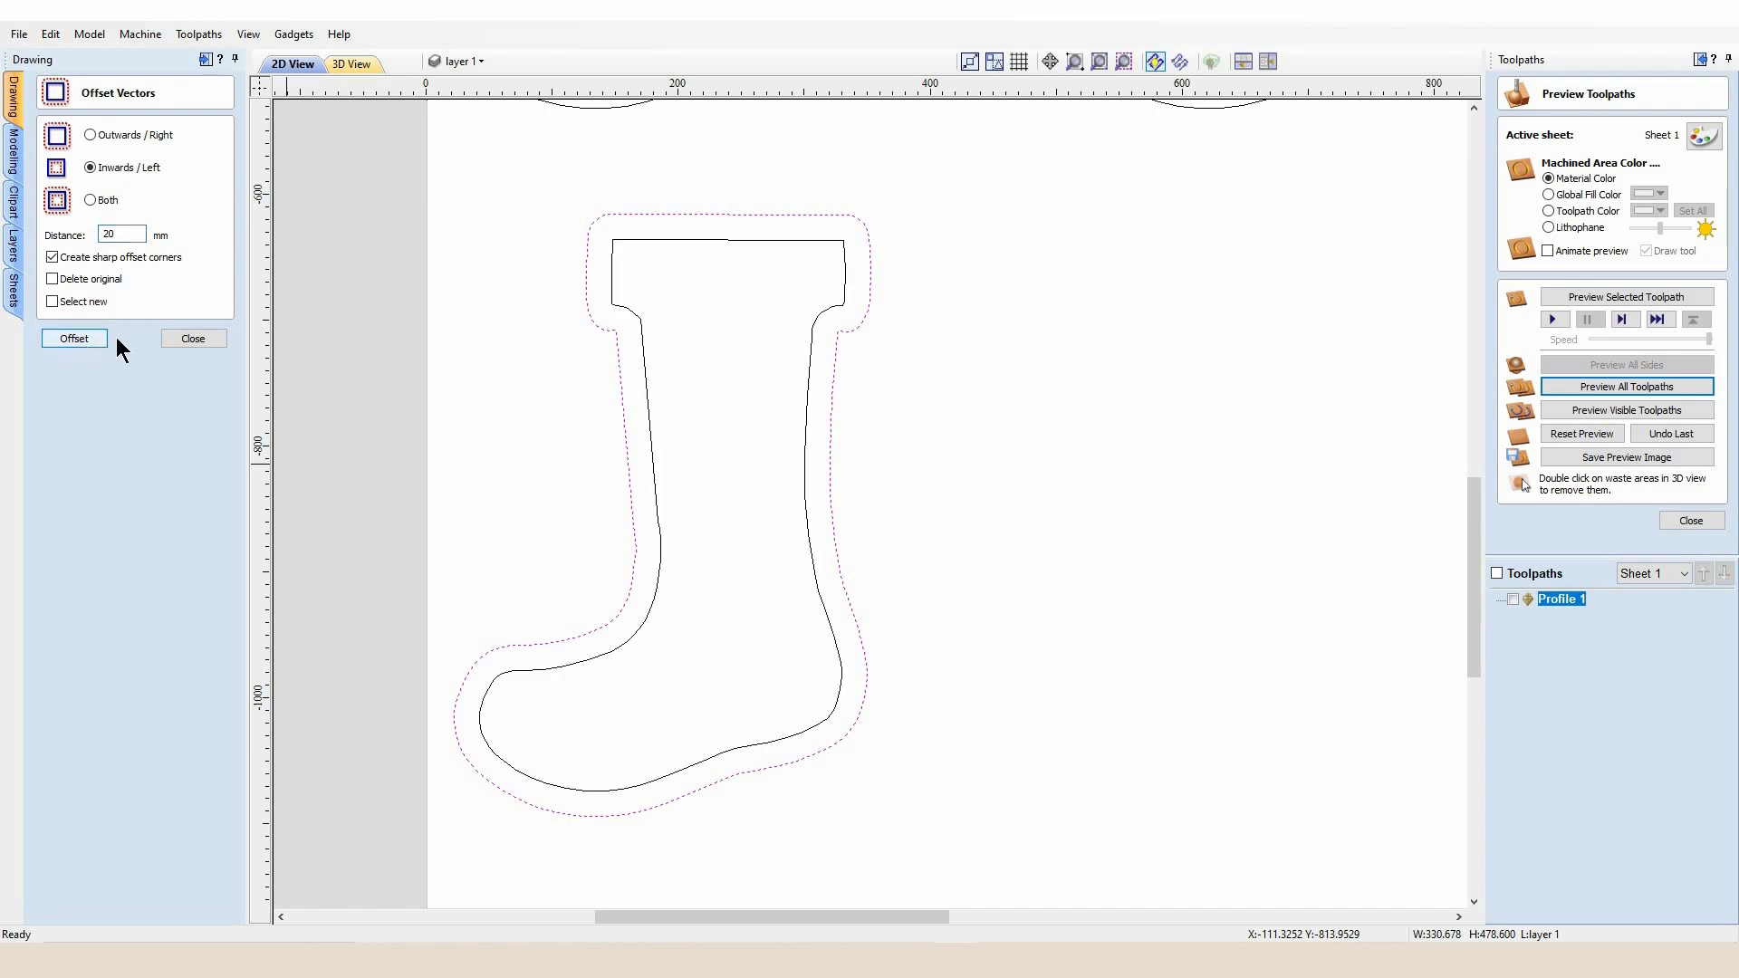
click(186, 340)
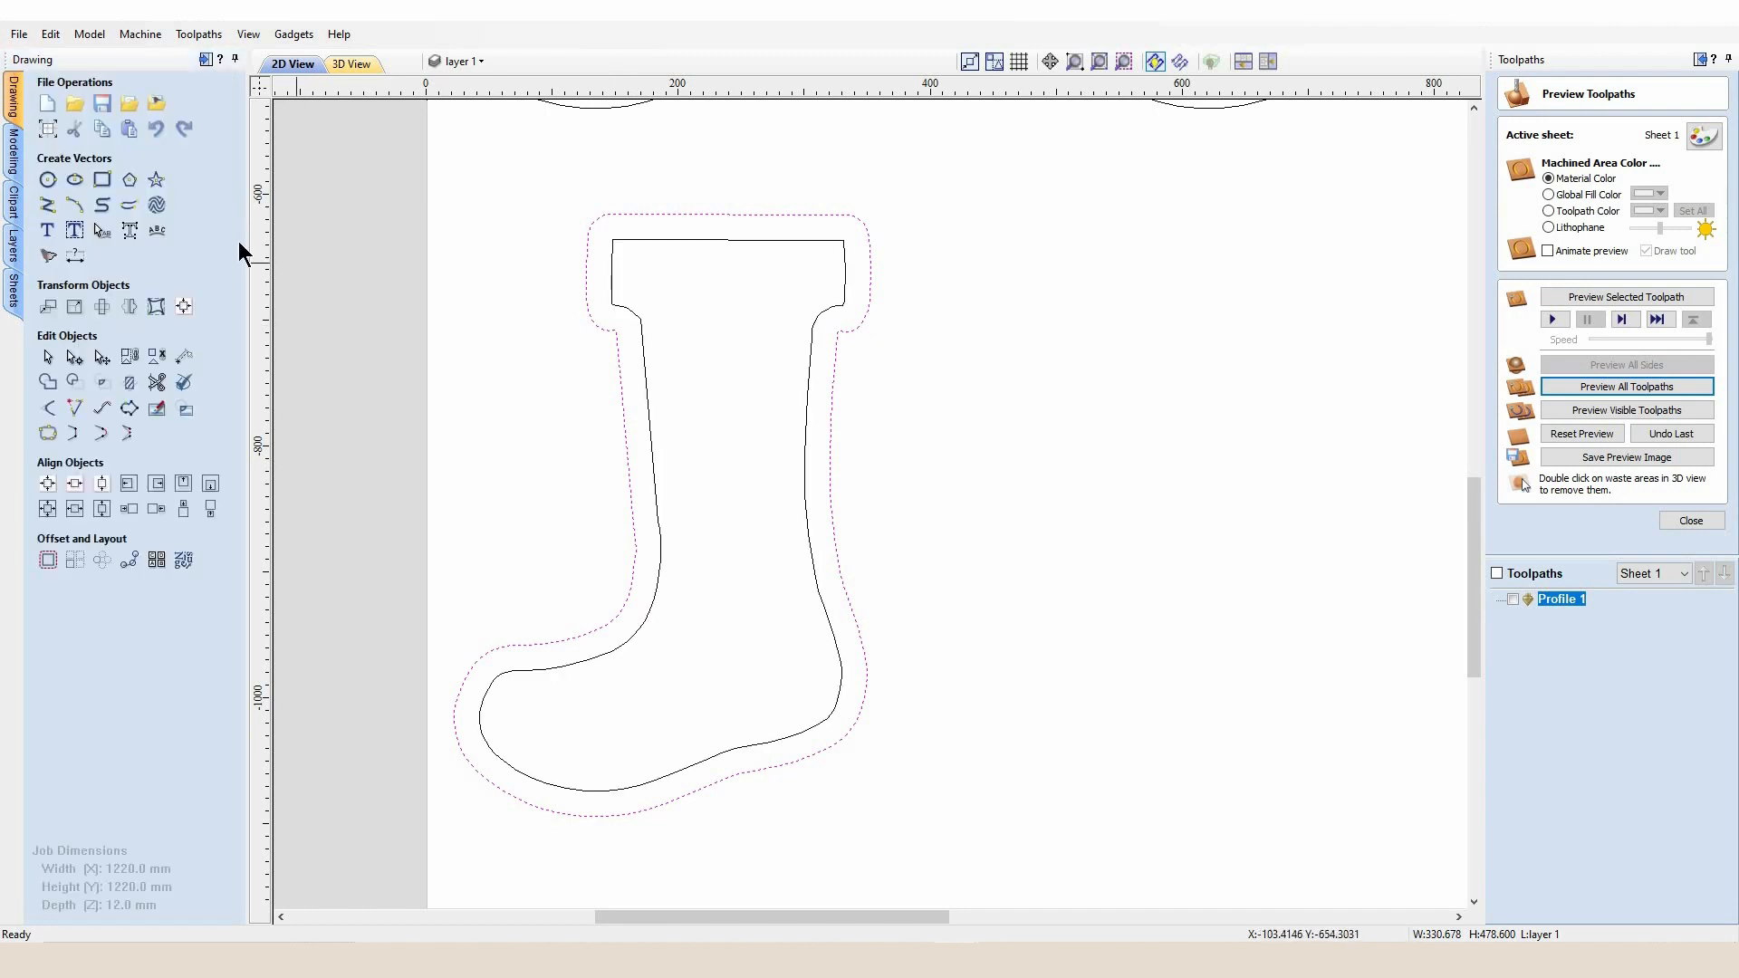
Draw two vertical lines, about 36 mm and 34 mm long, upward from the inner outline's top left and top right corners.
click(48, 205)
scroll(657, 243, up, 2)
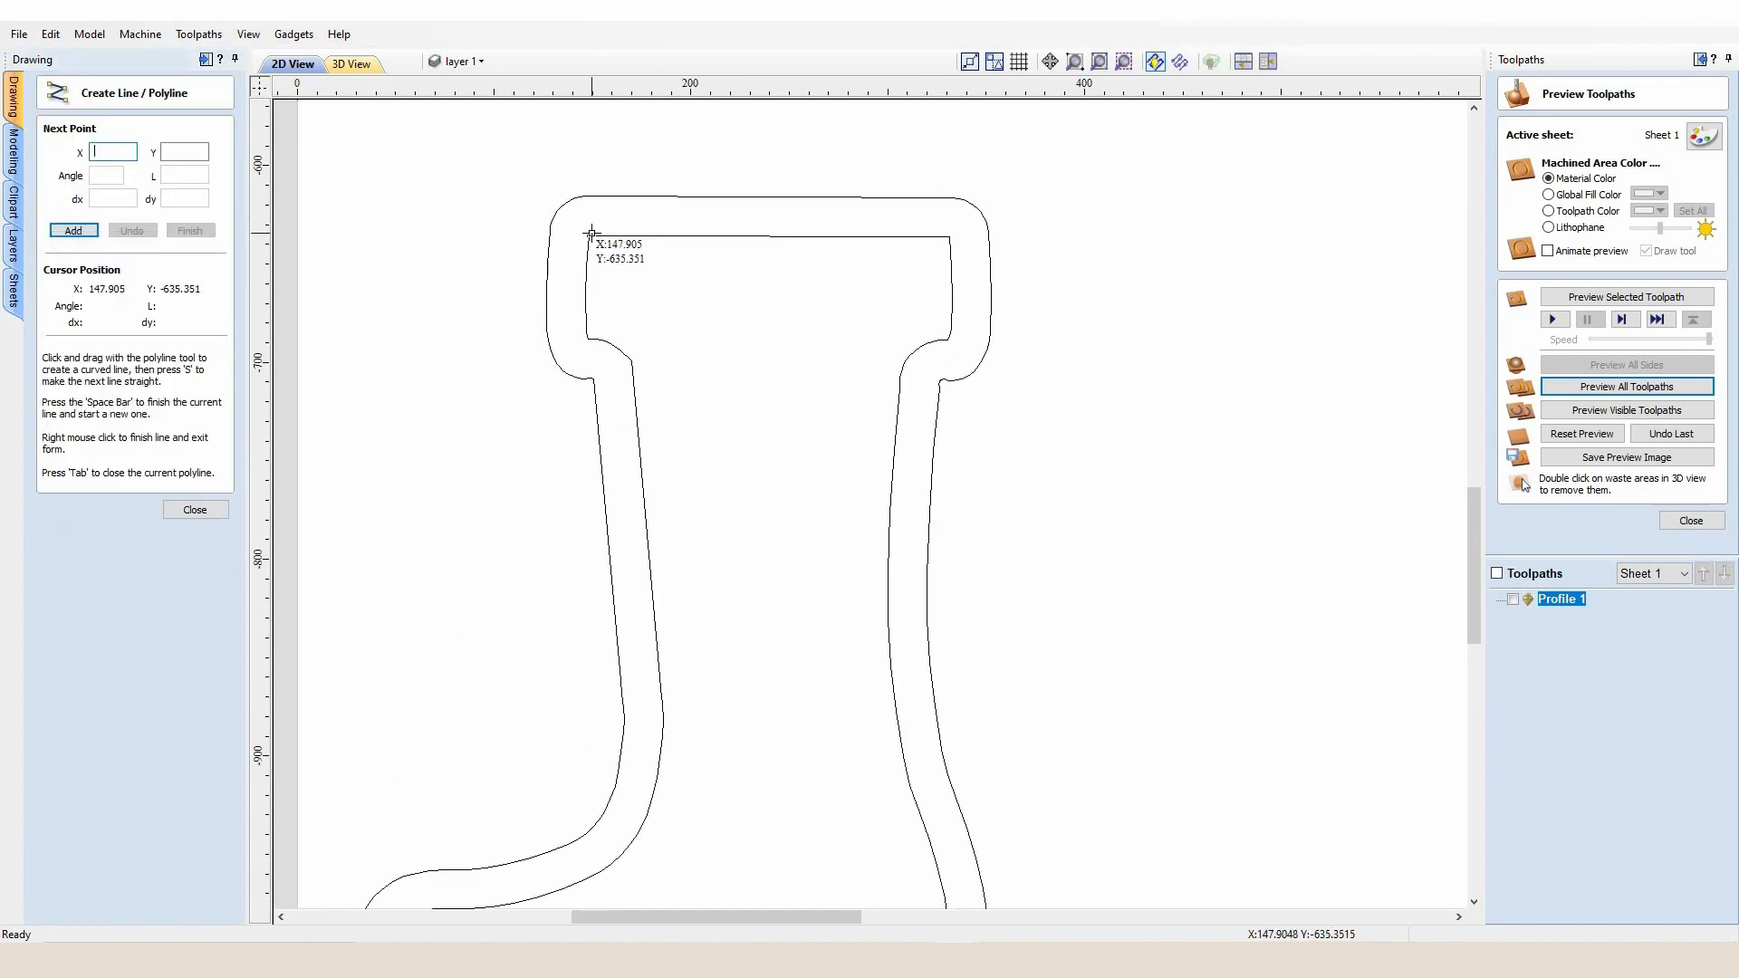
click(598, 226)
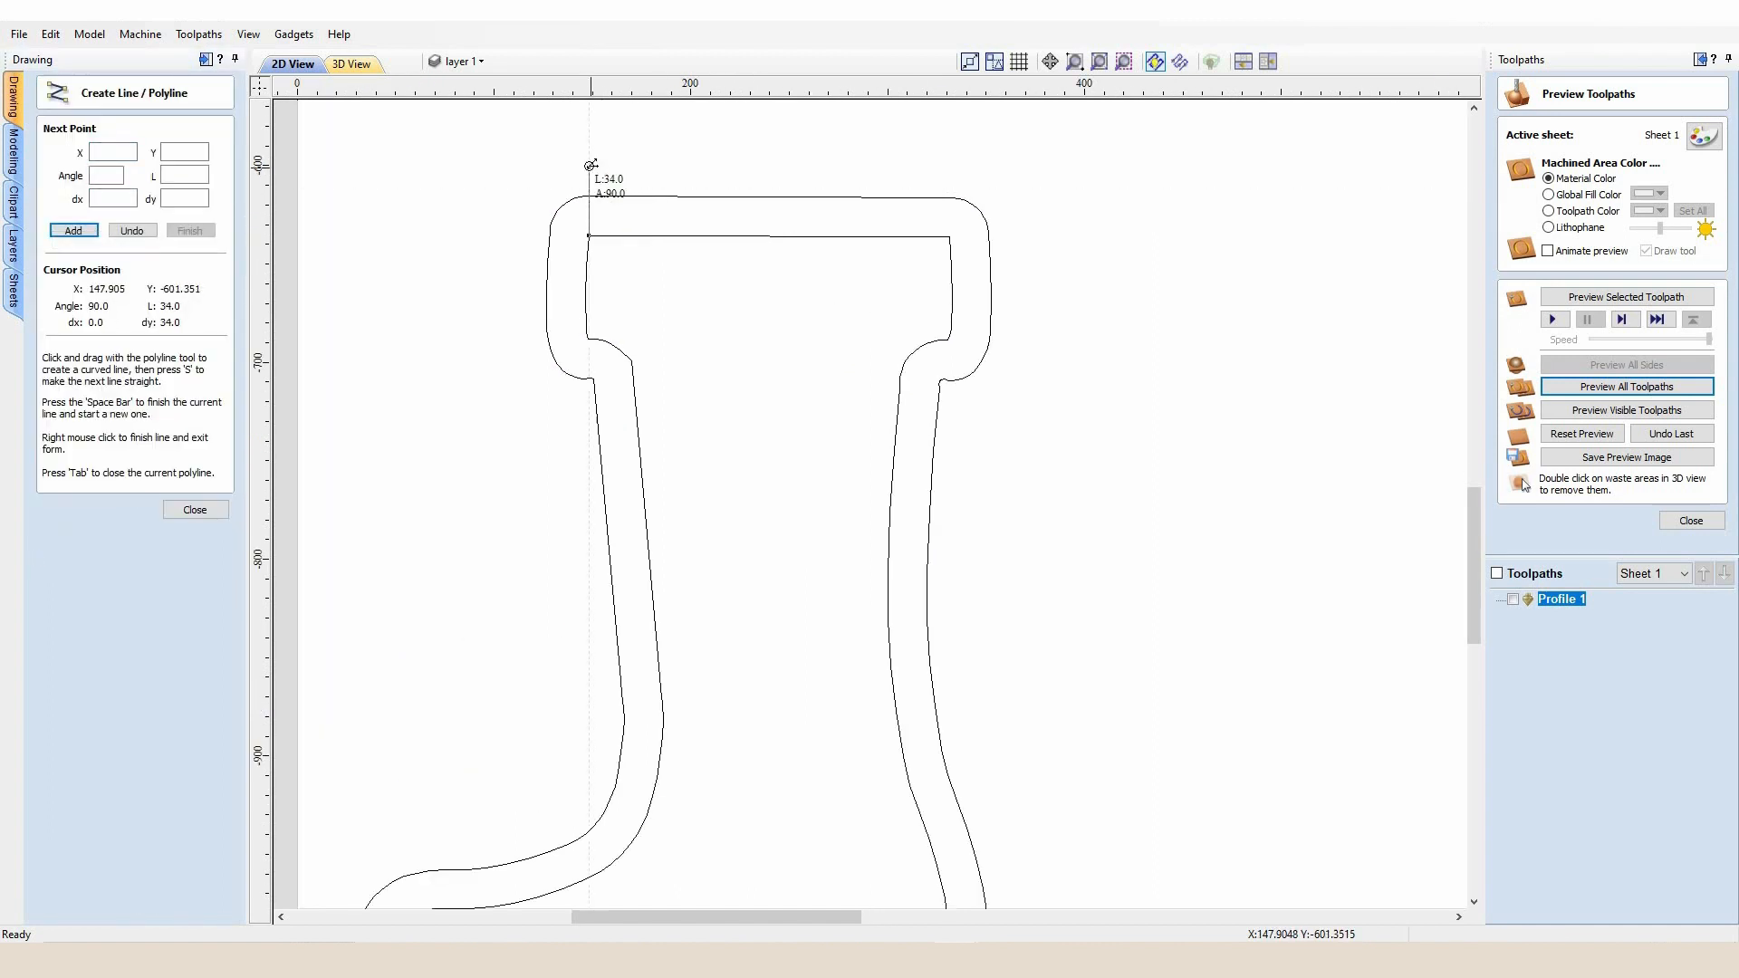
click(591, 164)
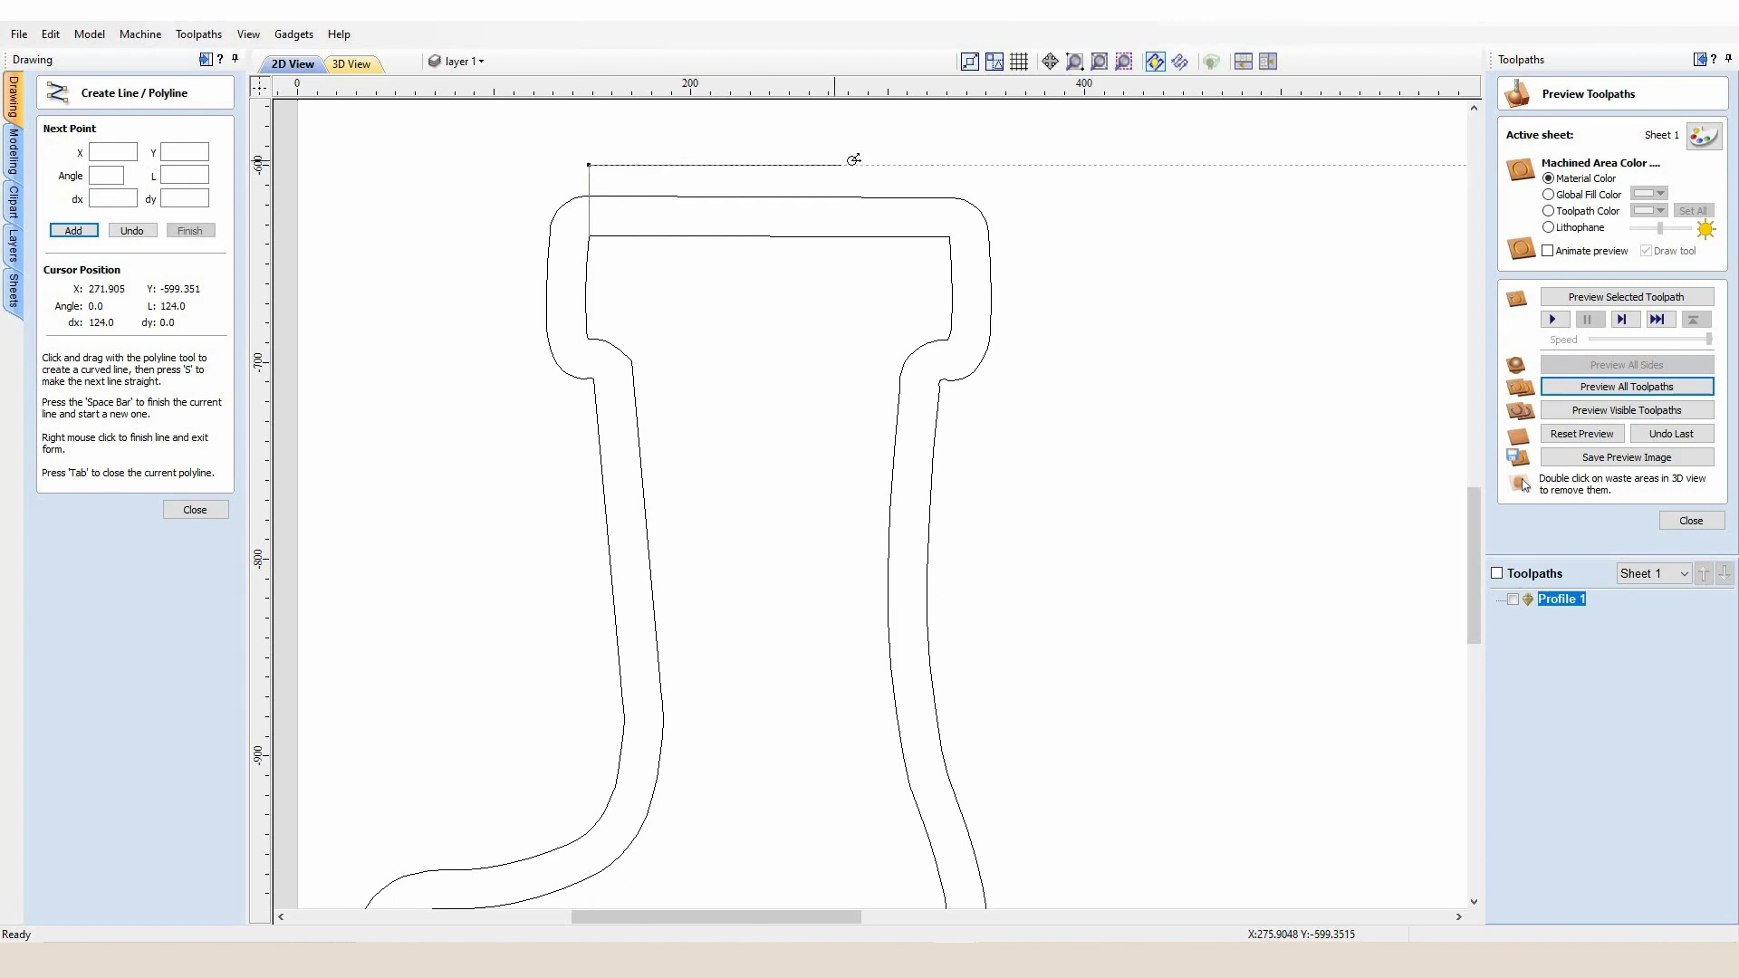
key(space)
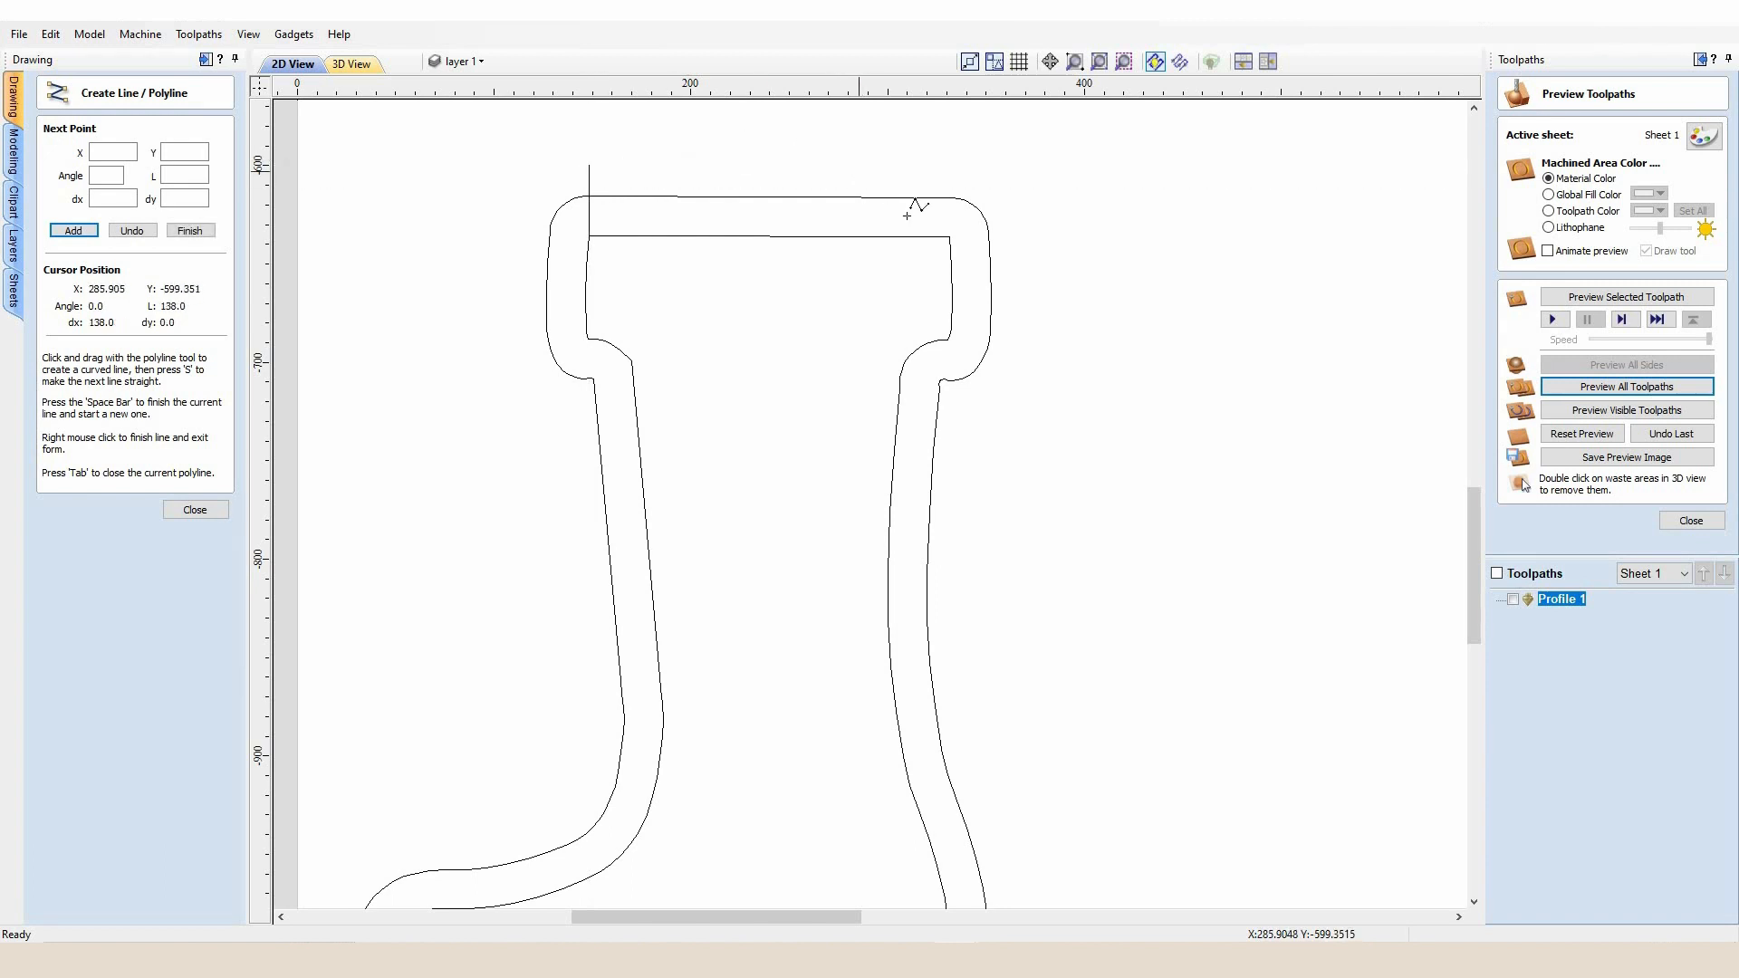
click(951, 236)
click(951, 168)
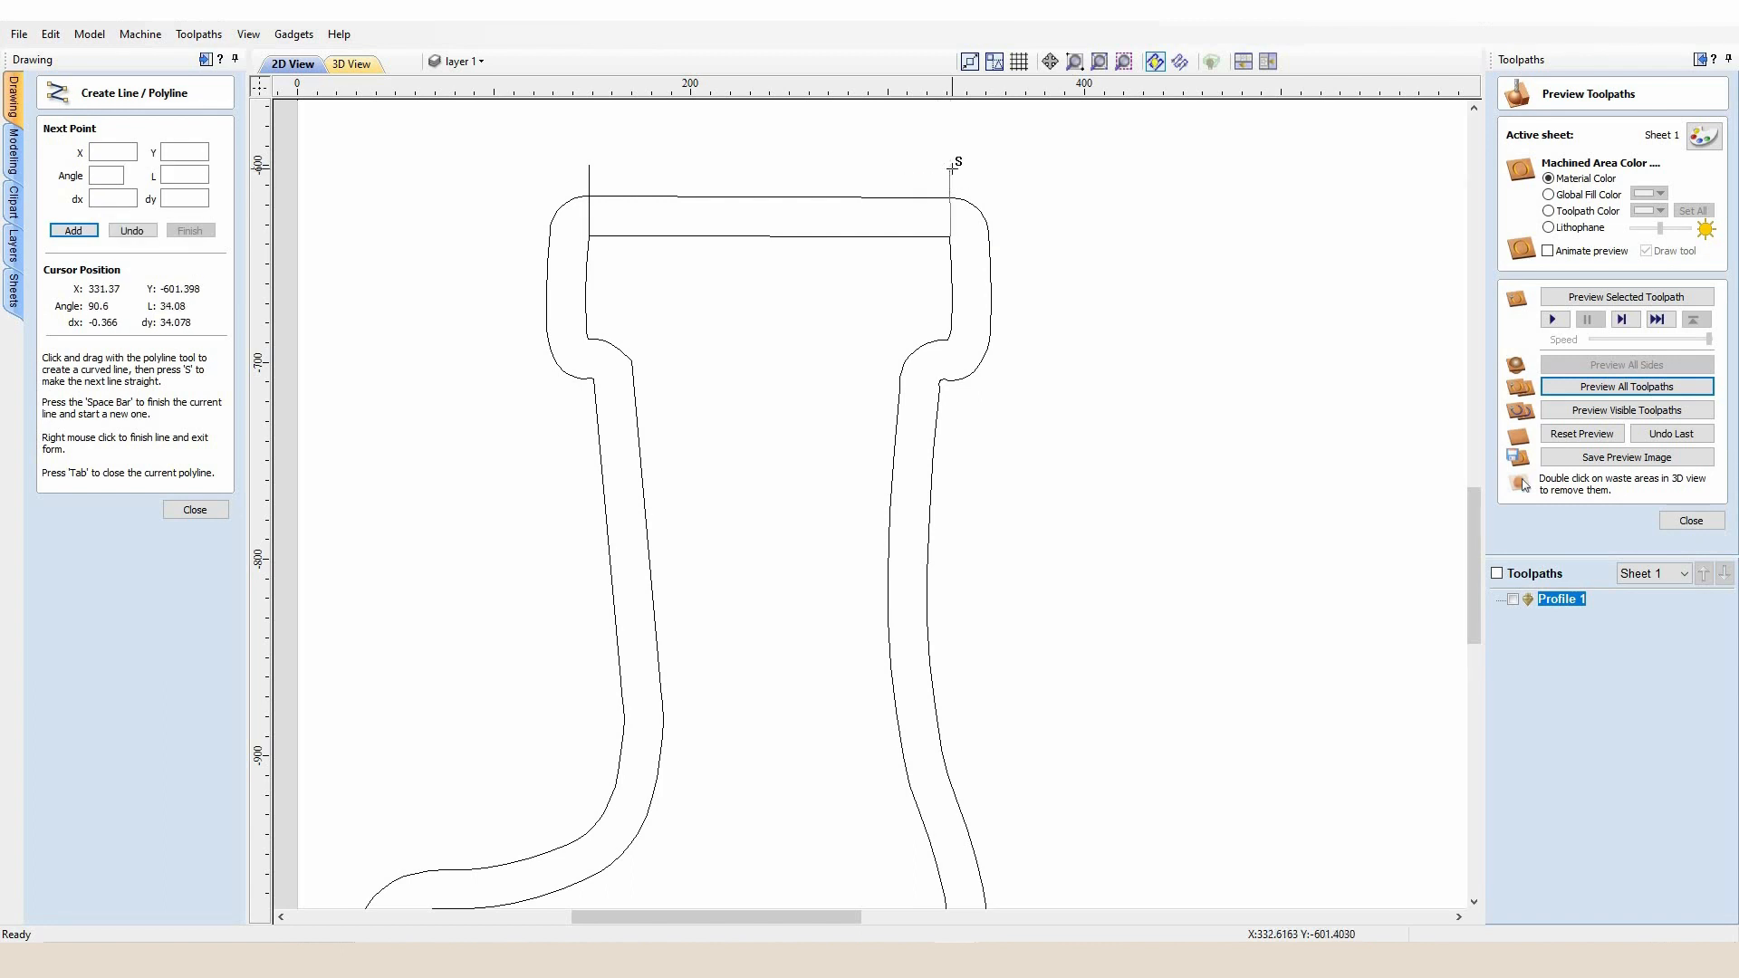
key(space)
click(195, 510)
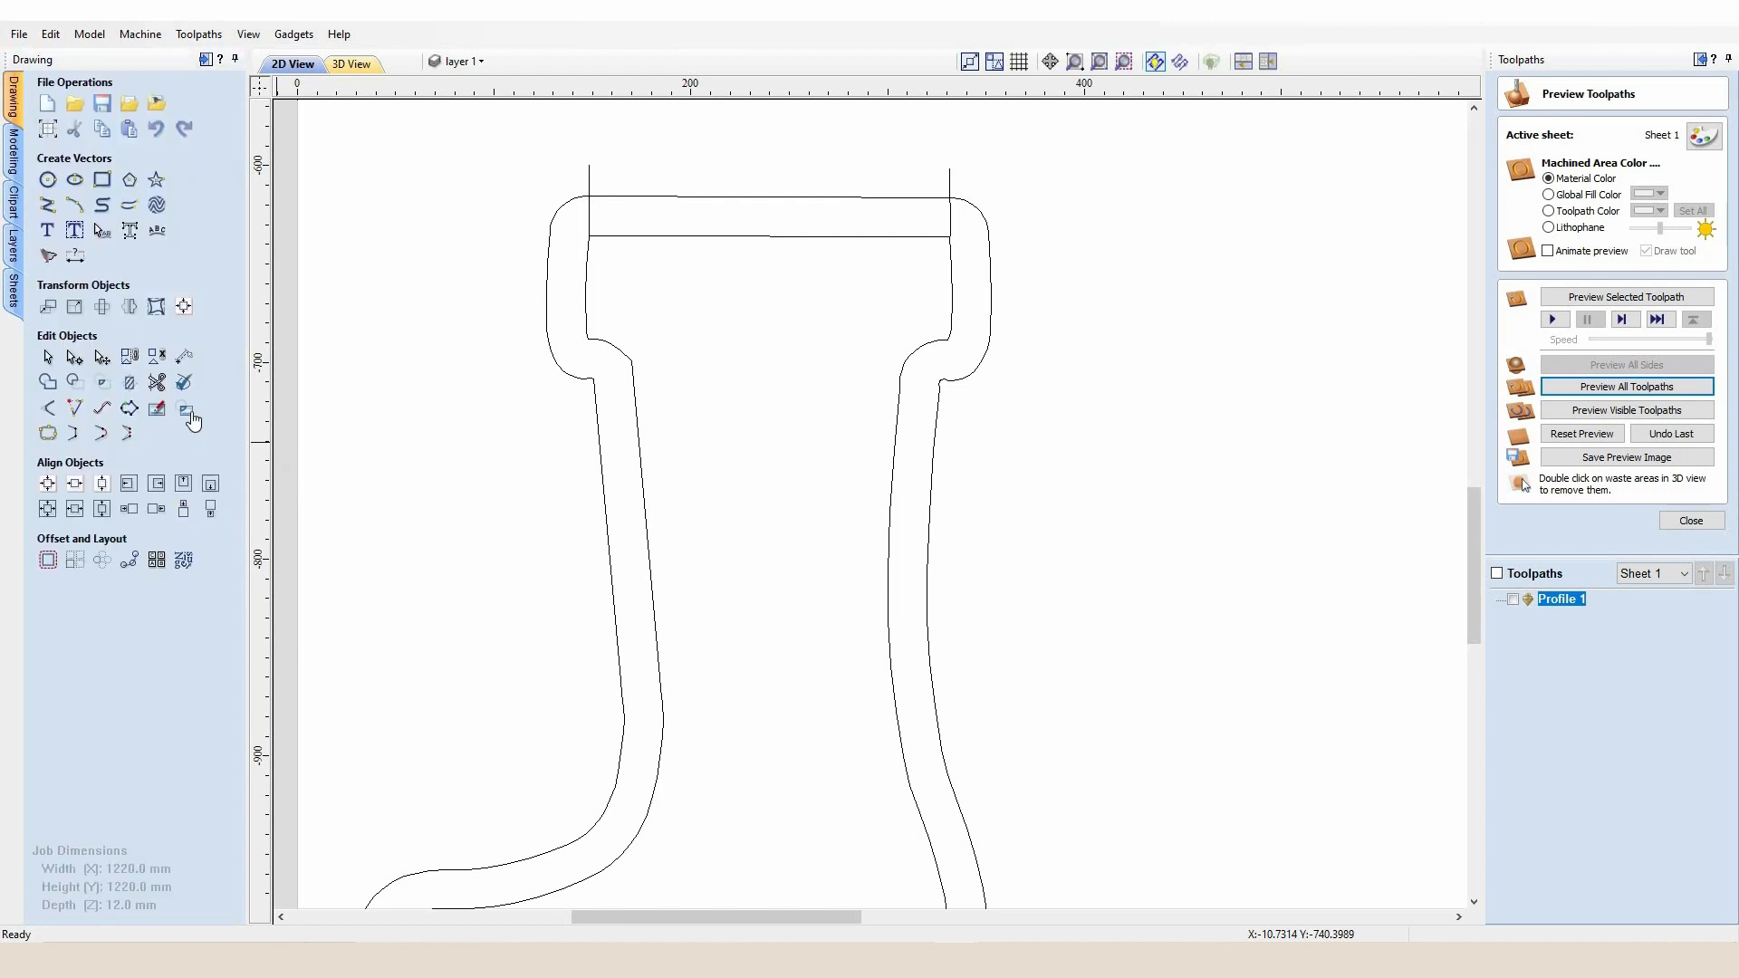
Try trimming the outer outline's top edge between the two vertical lines and undo the trim.
click(155, 381)
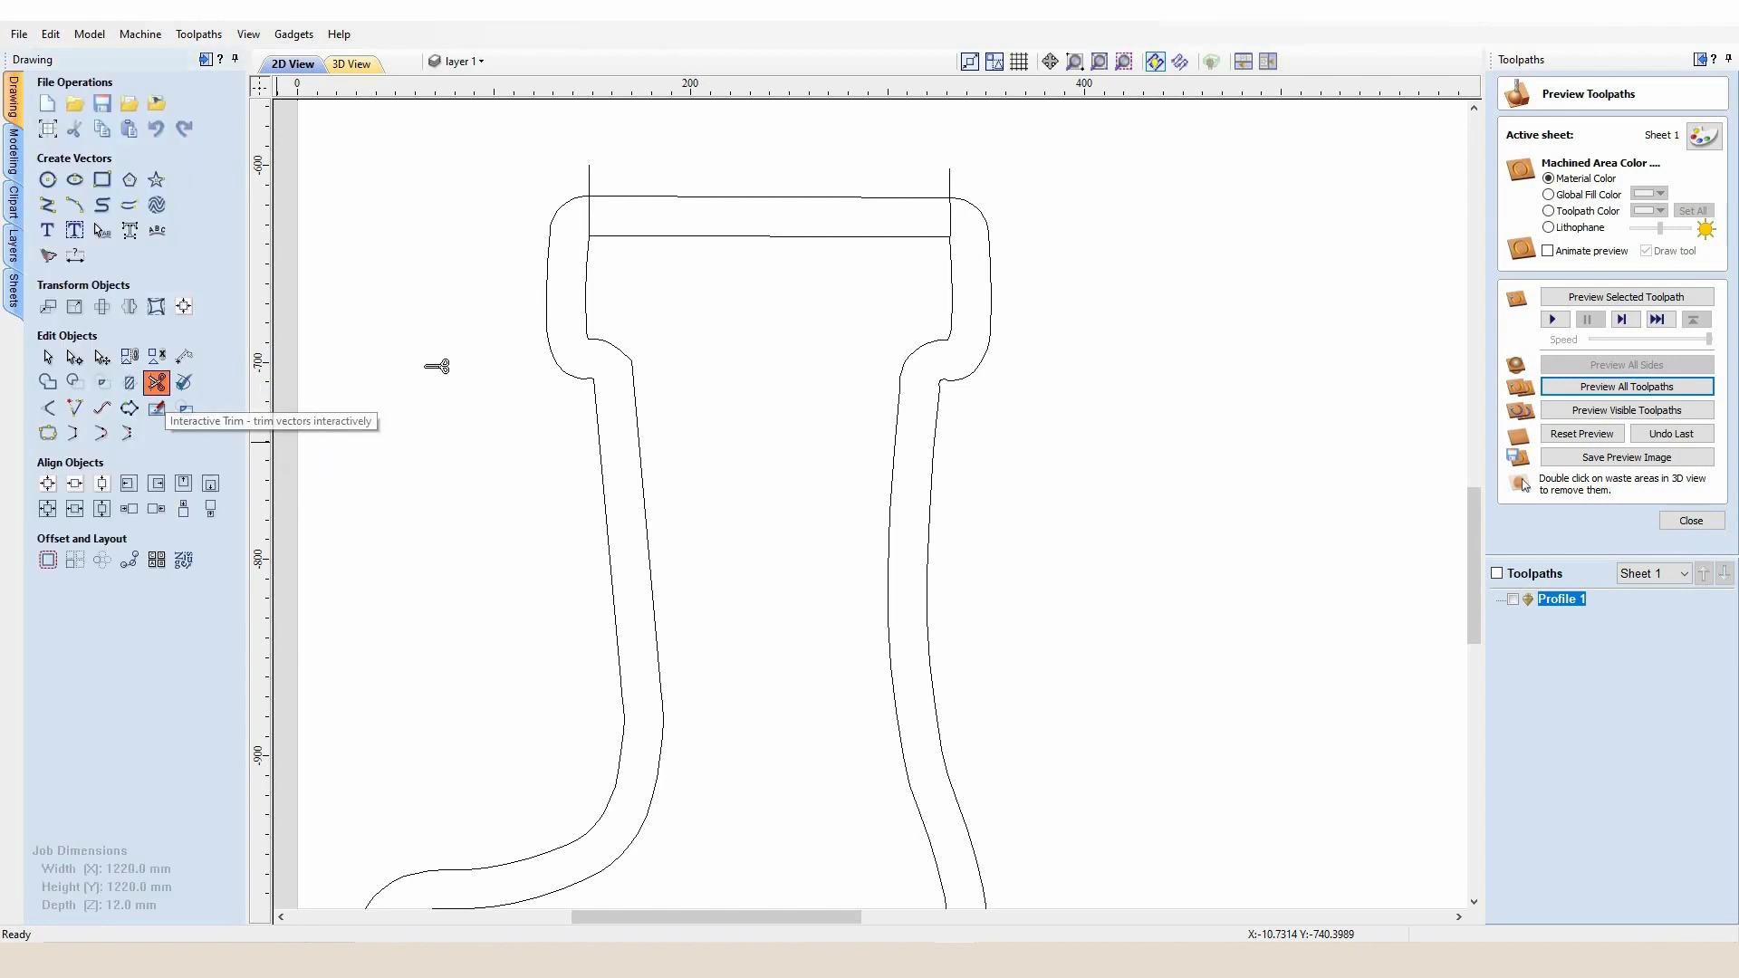
click(764, 239)
click(208, 351)
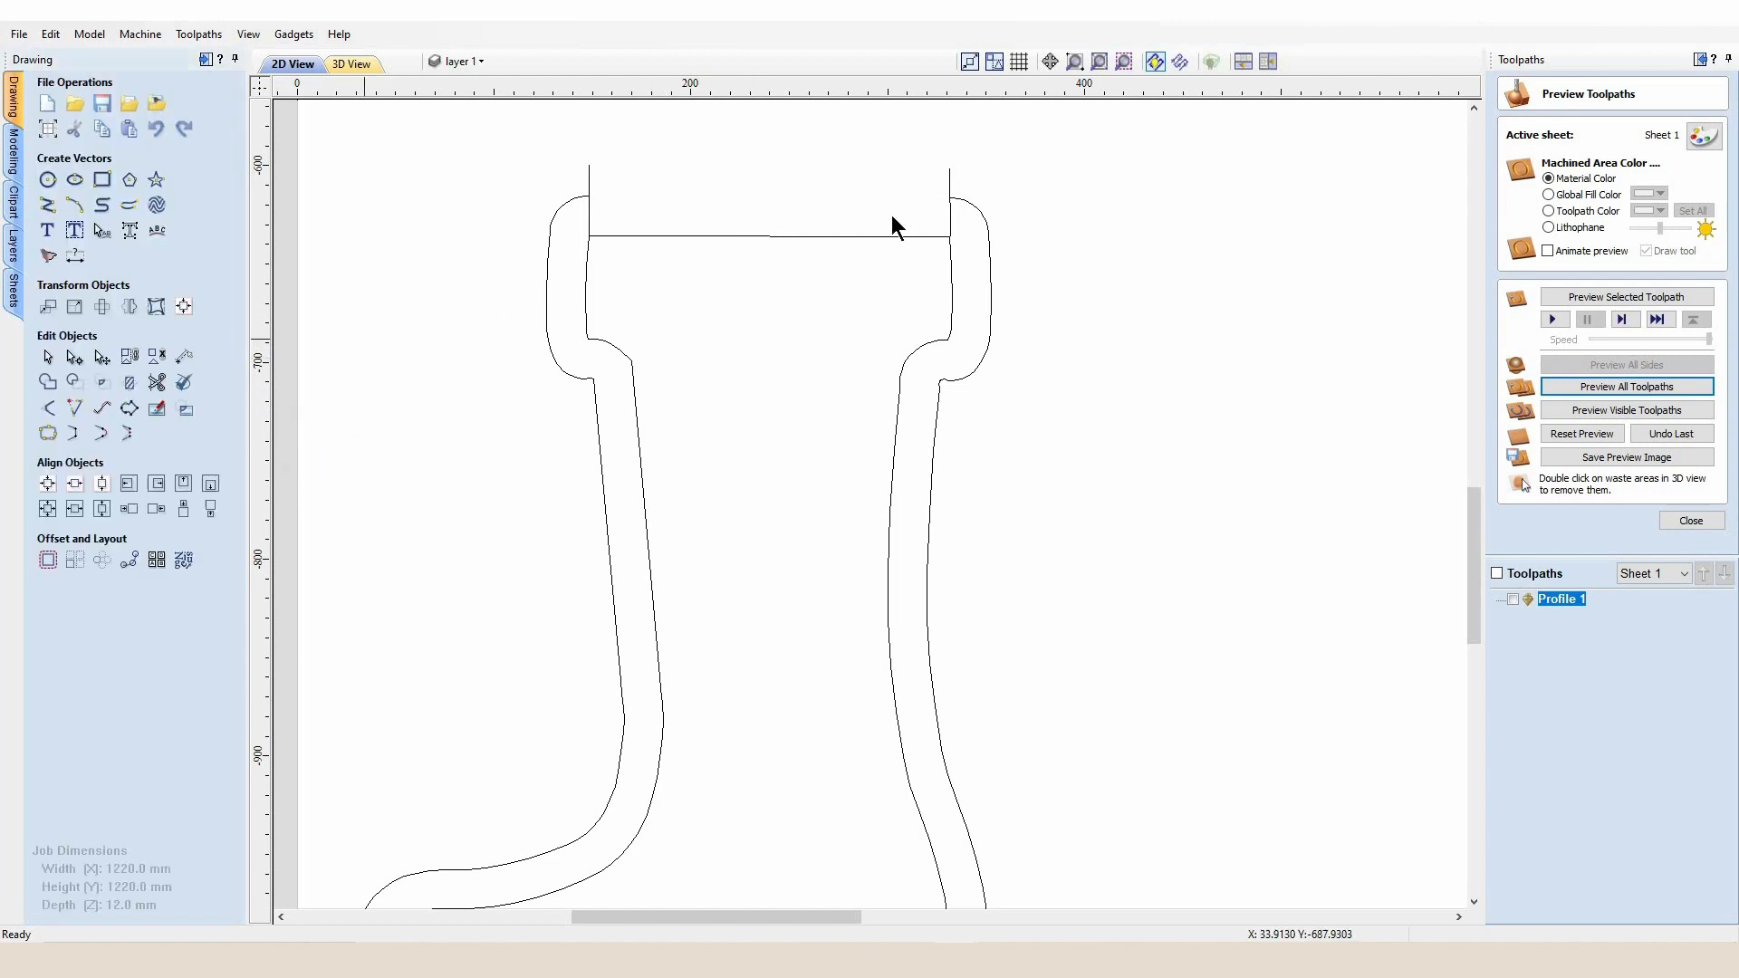
scroll(837, 228, up, 5)
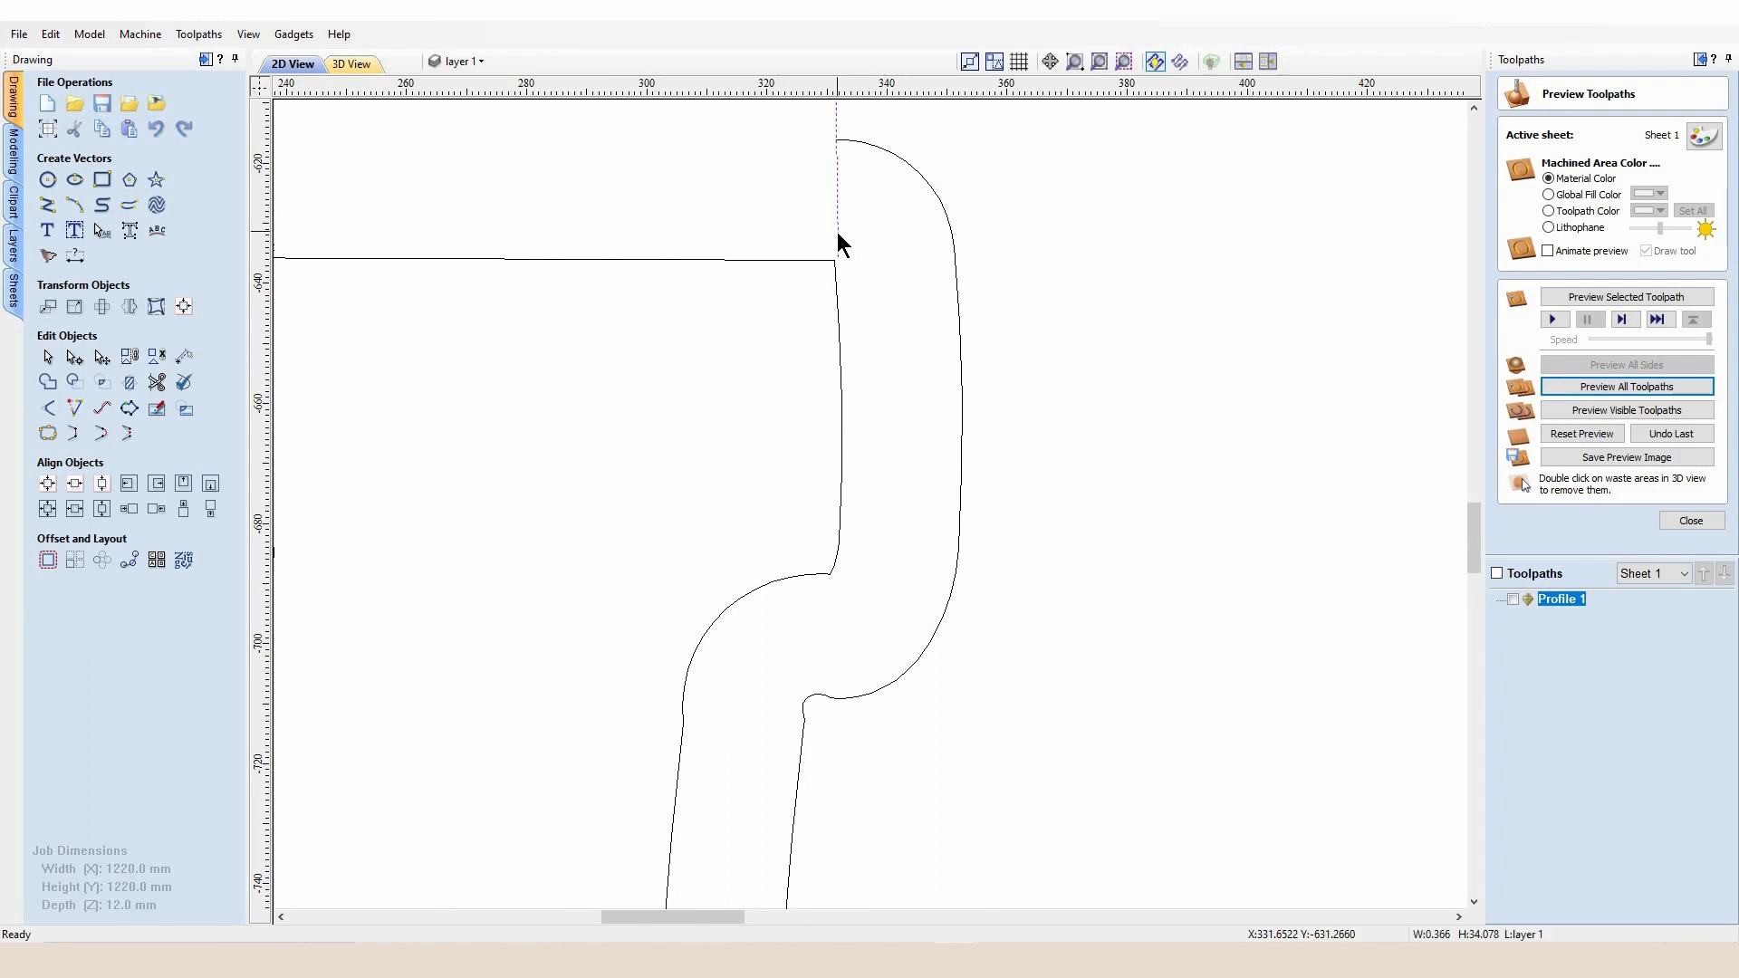
key(ctrl+z)
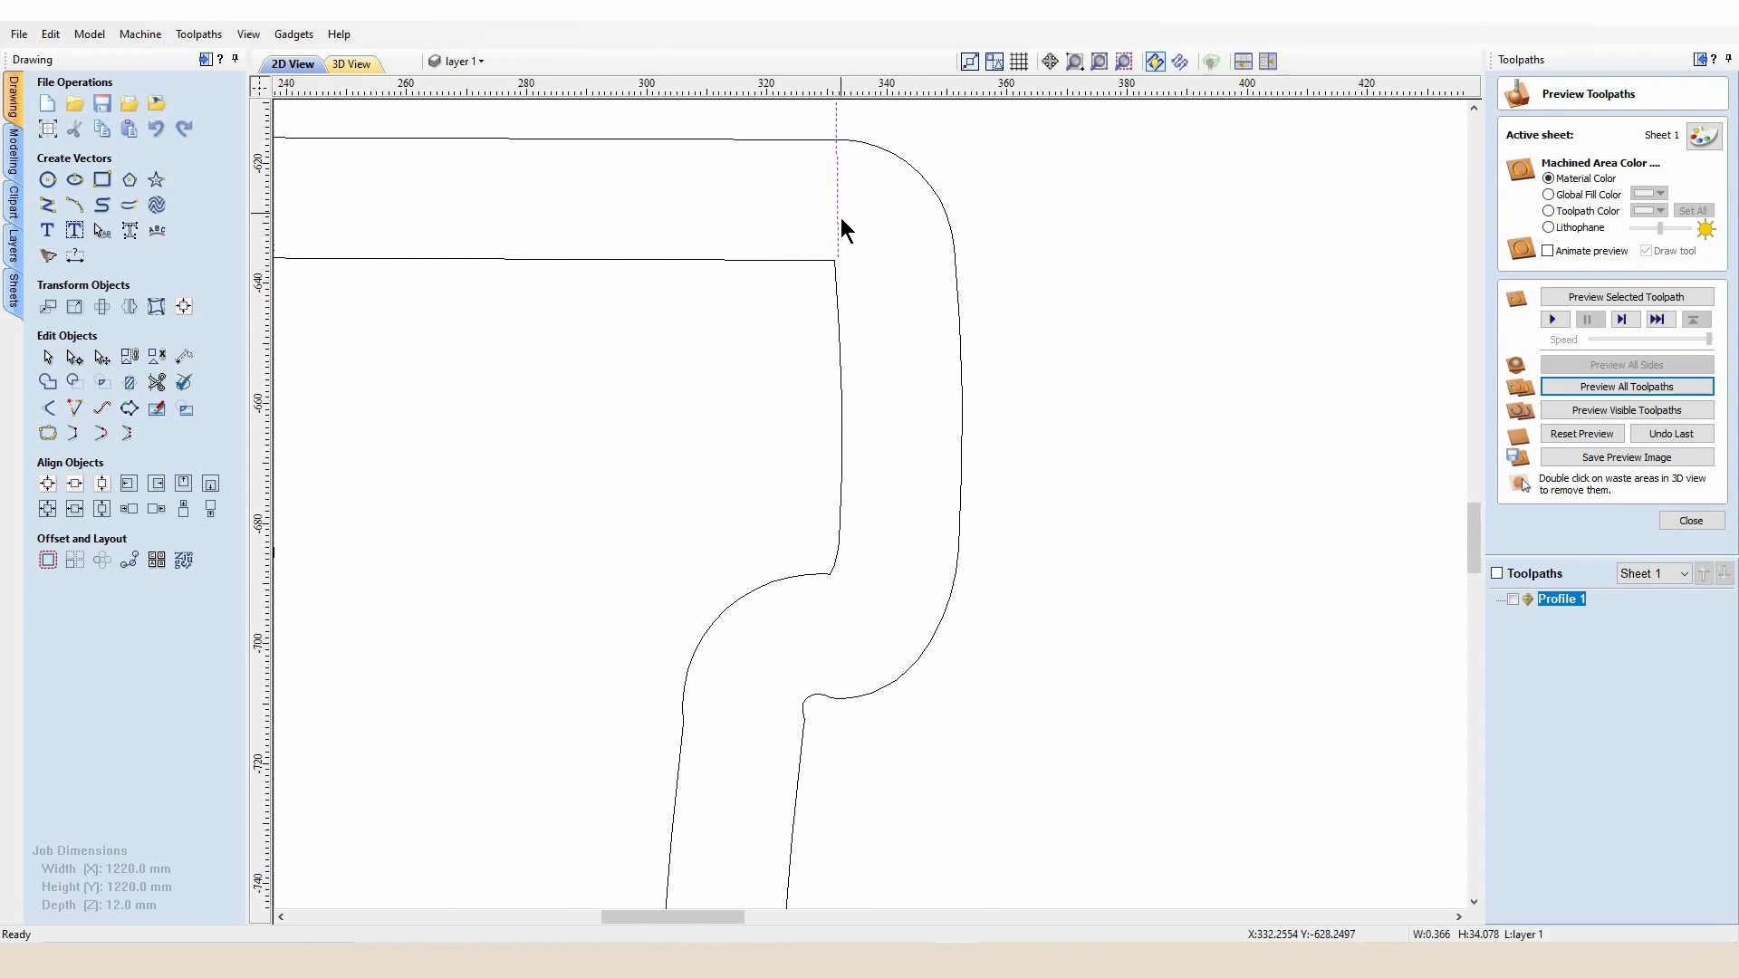
Nudge the right vertical line so its lower end meets the inner outline's top right corner.
click(827, 150)
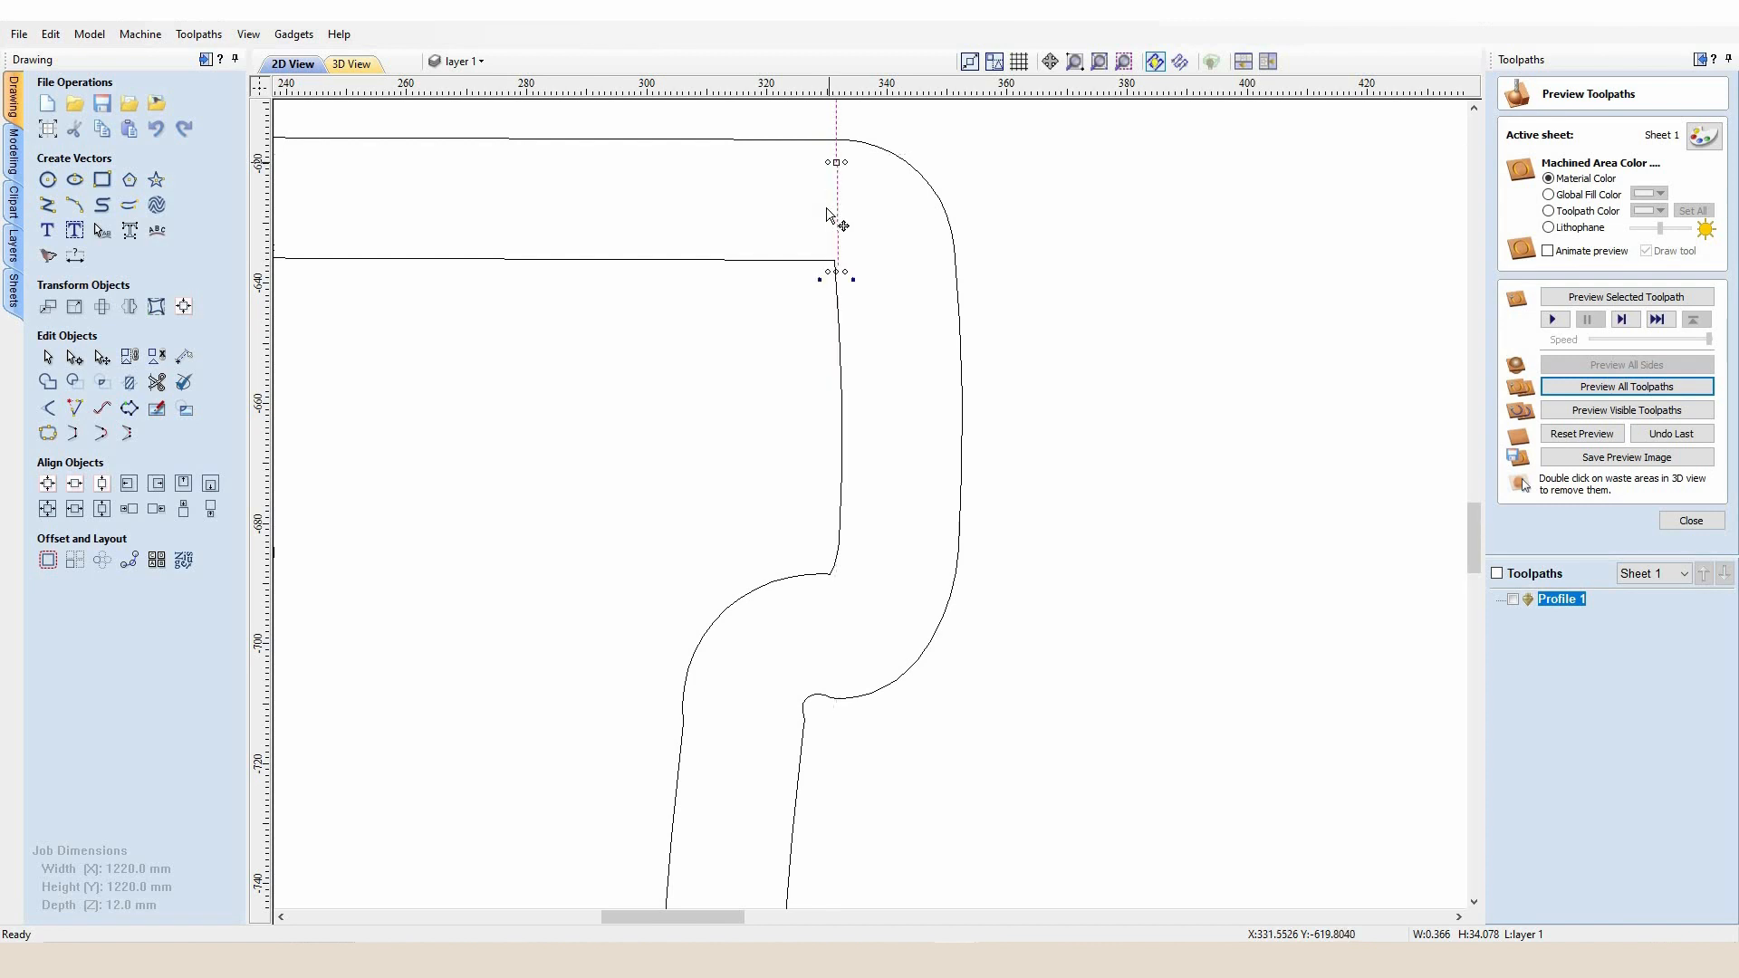
scroll(826, 222, up, 3)
scroll(826, 226, up, 3)
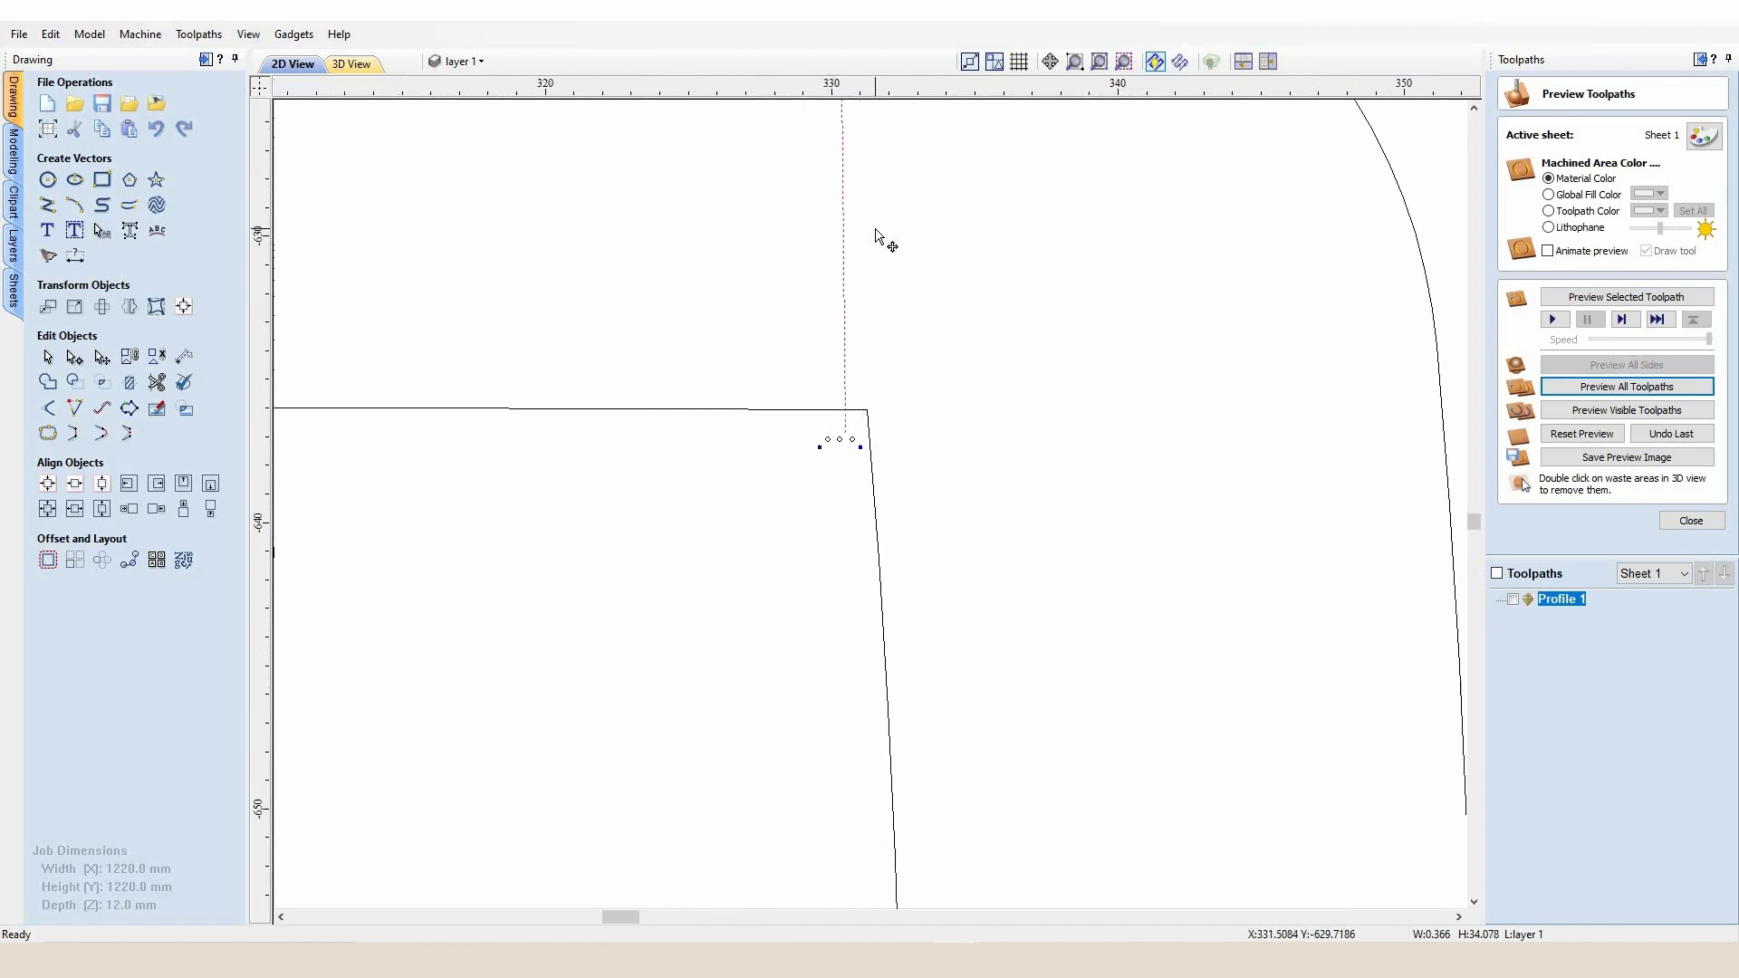
key(Right)
key(Right)
key(Right)
key(Right)
key(Right)
key(Right)
key(Right)
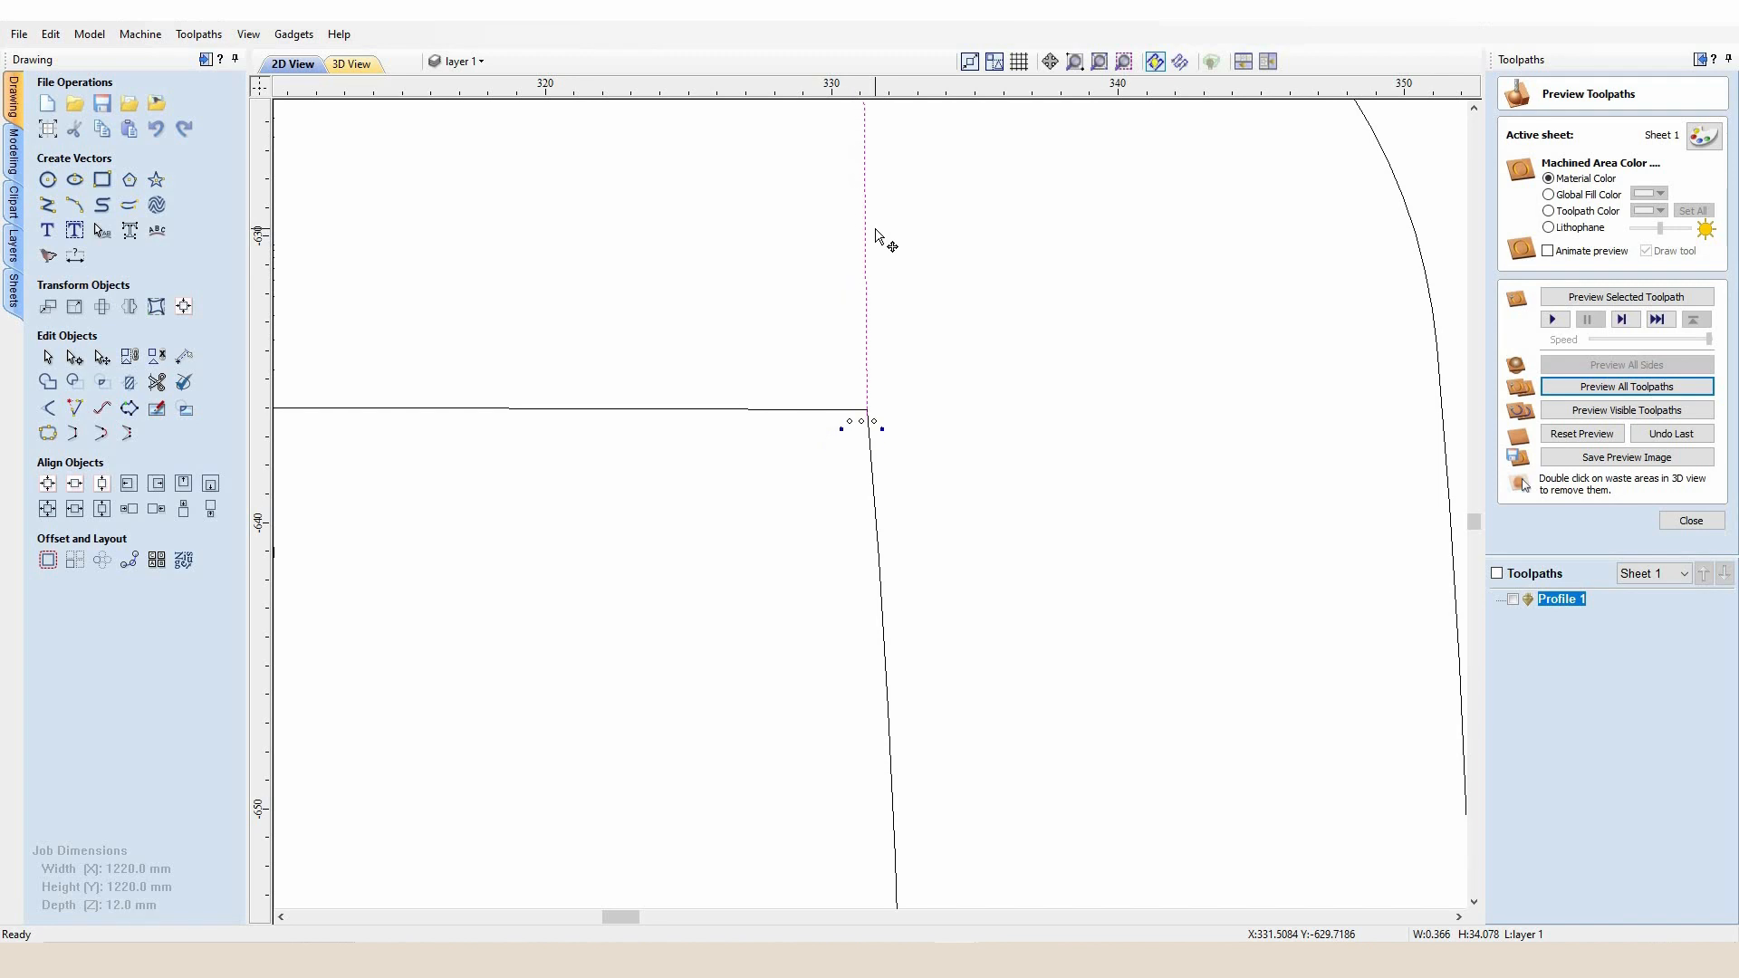
Trim away the top edges of the inner and outer outlines between the two vertical lines to open the stocking's top.
scroll(788, 353, down, 5)
scroll(683, 443, down, 4)
scroll(502, 390, up, 8)
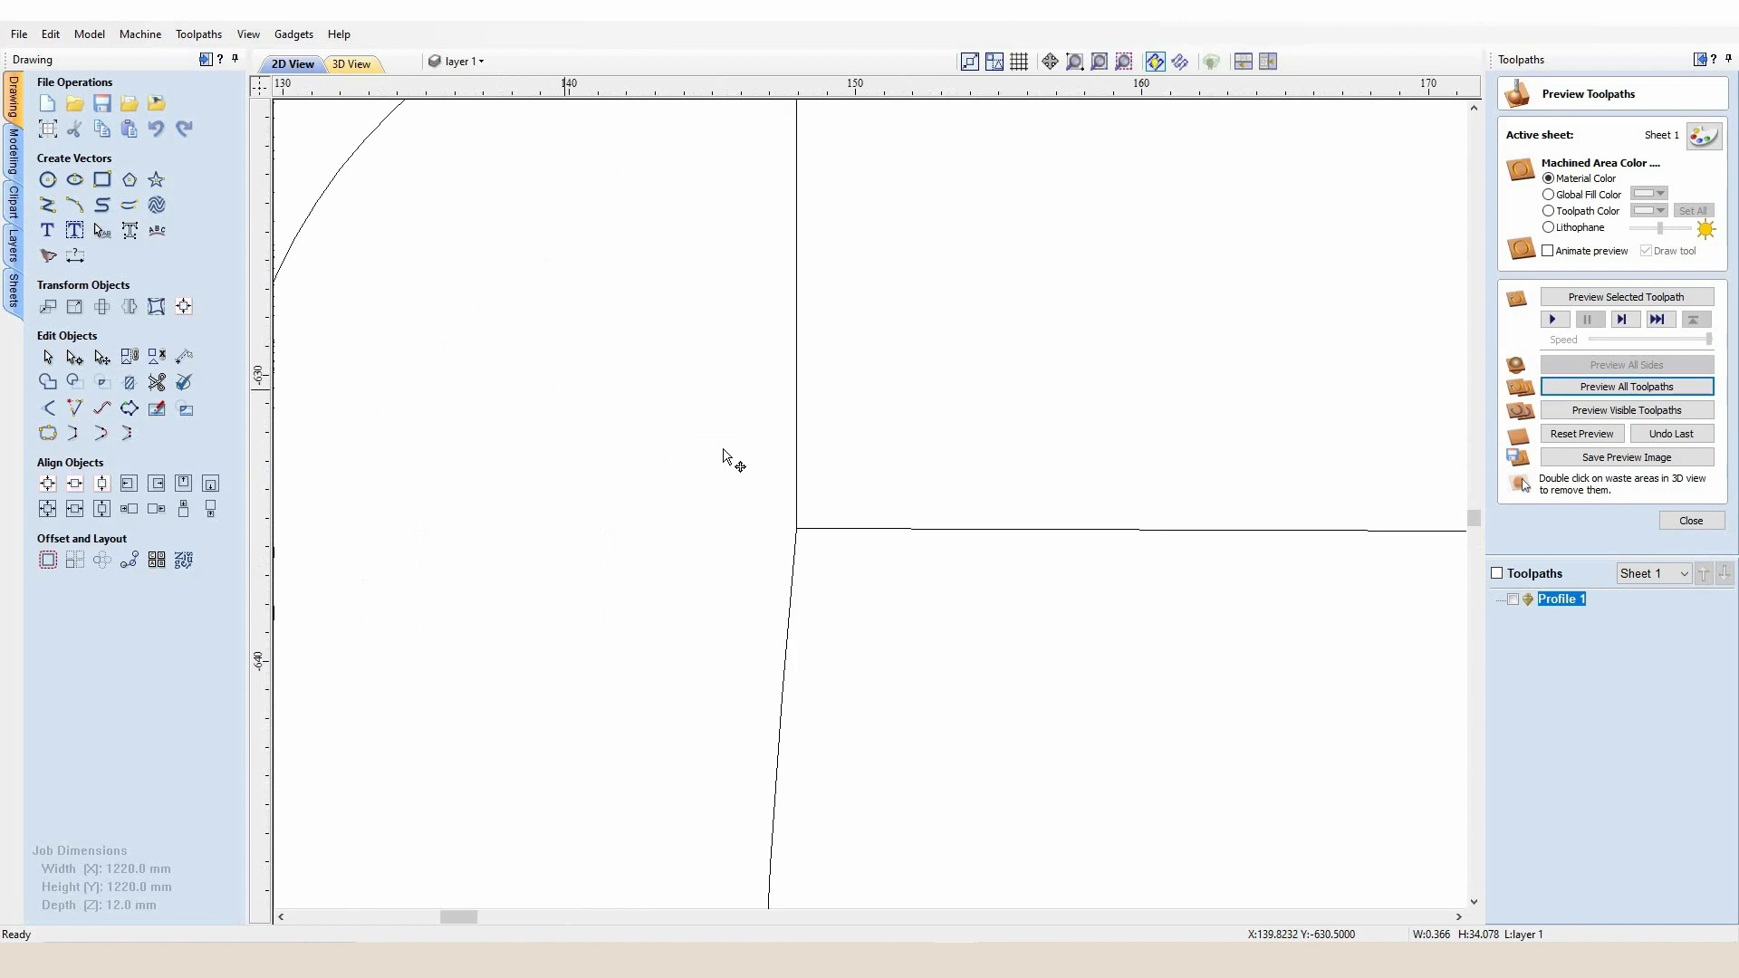
scroll(810, 513, up, 5)
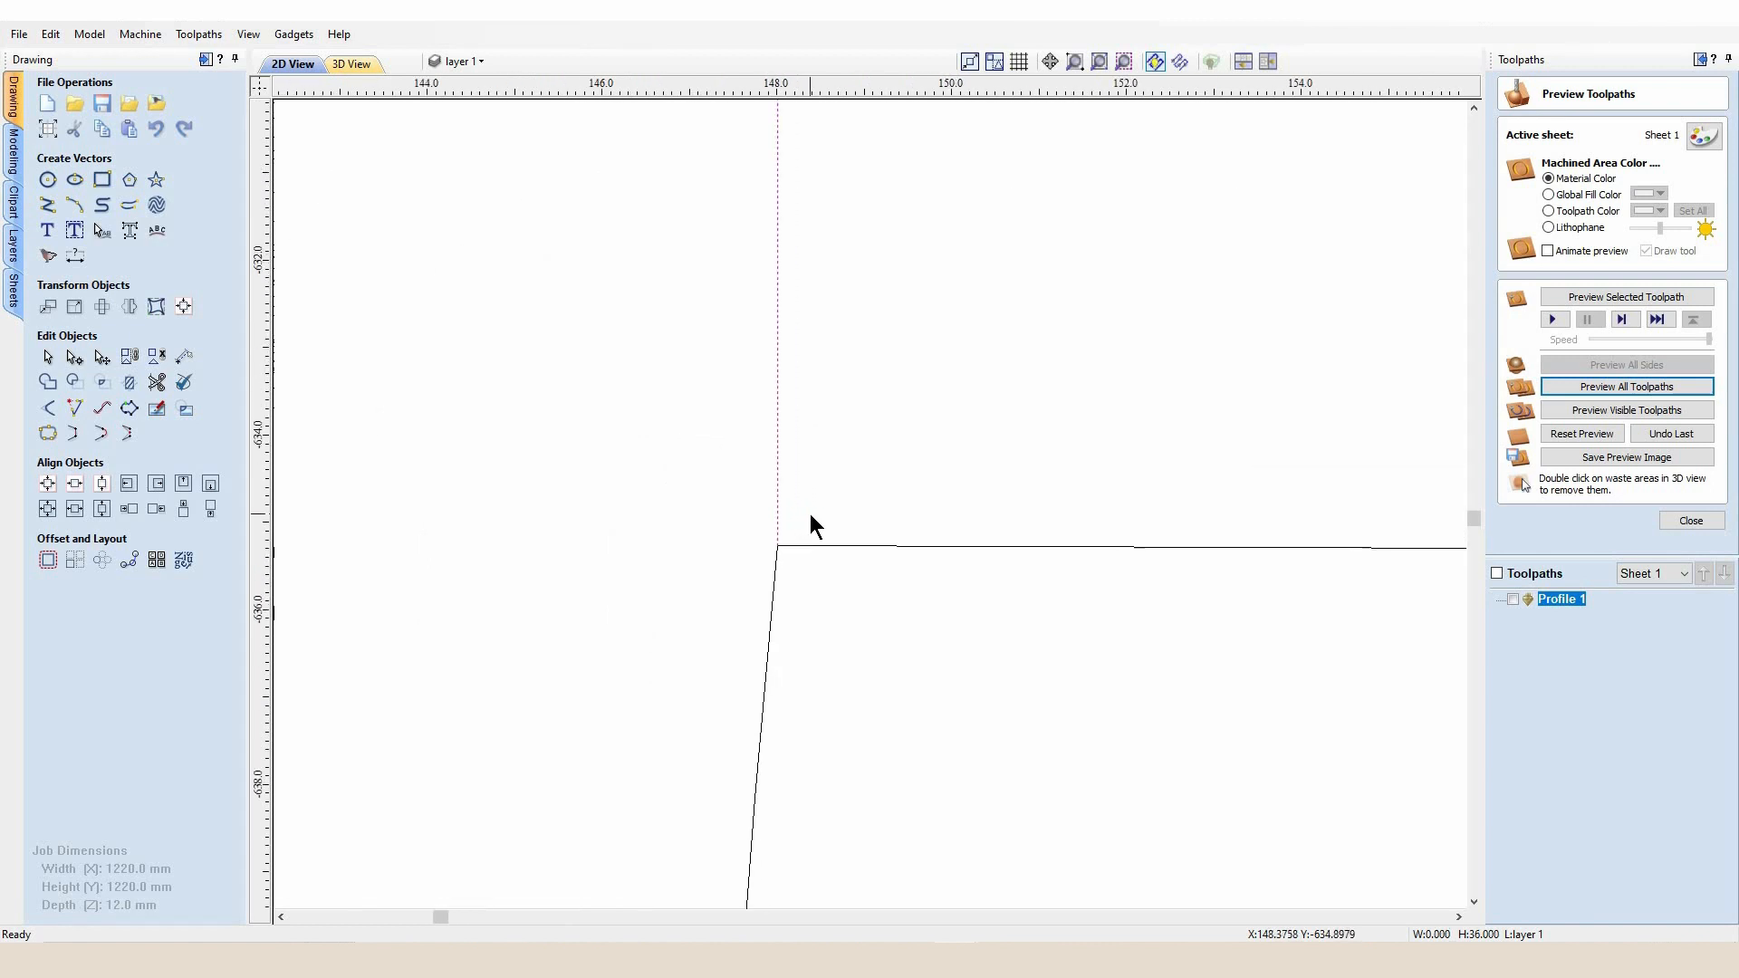
scroll(808, 513, down, 5)
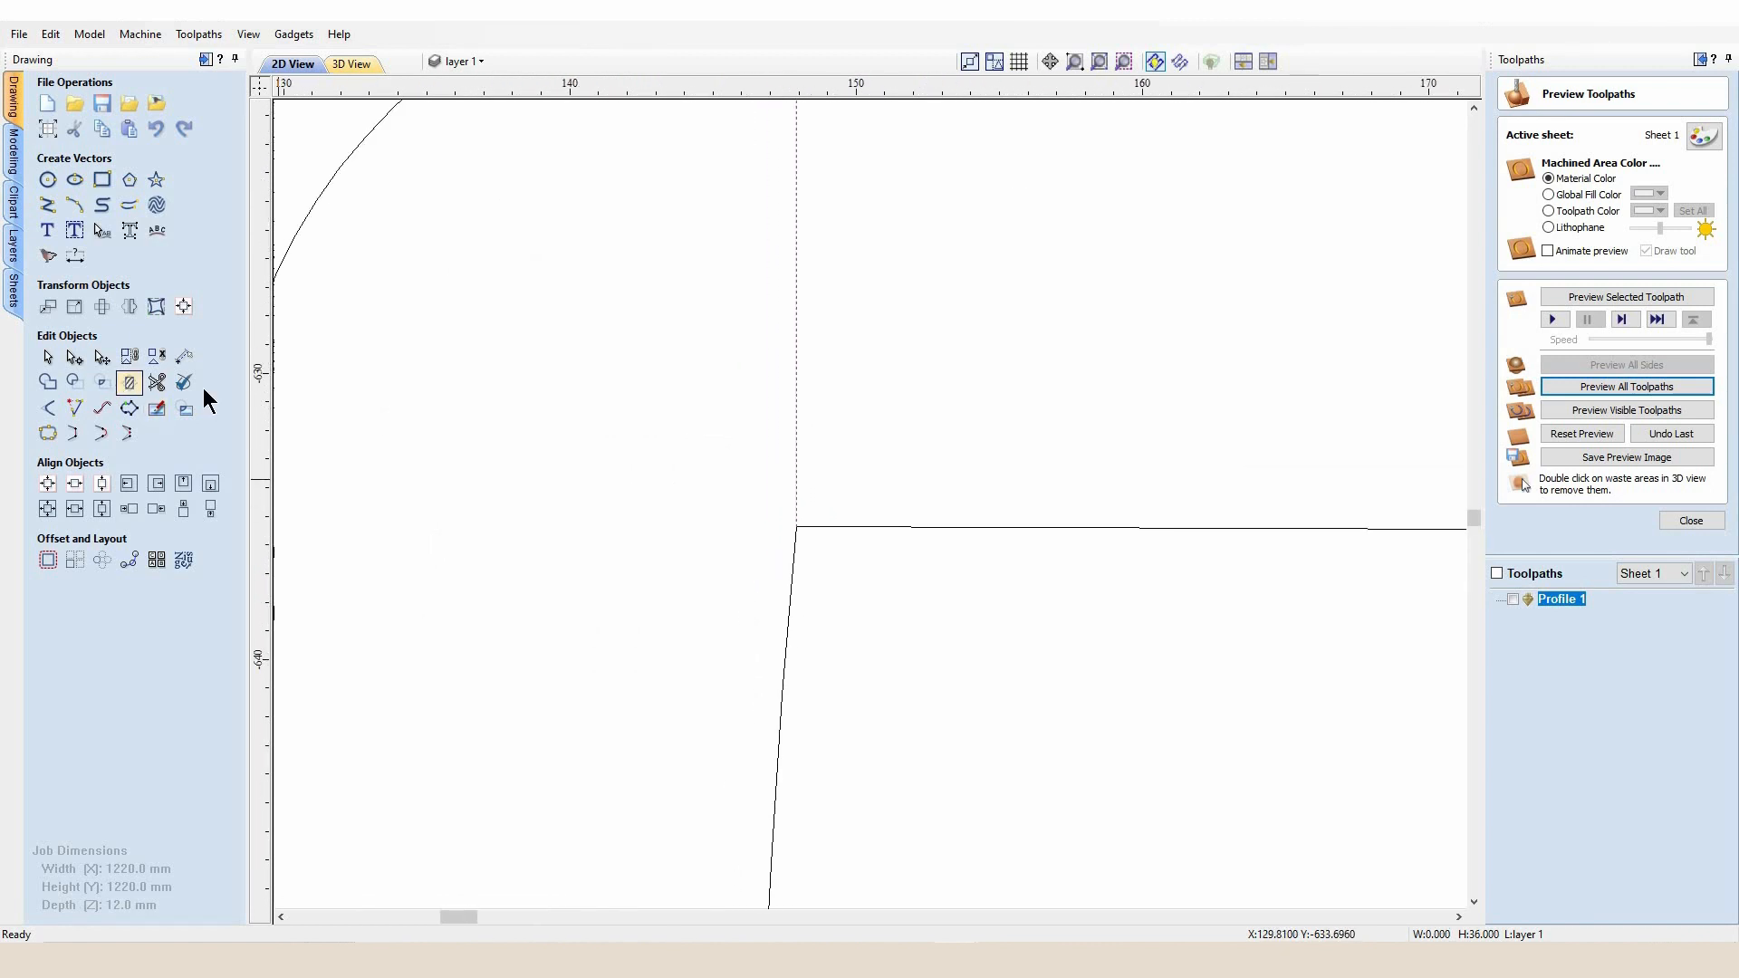
click(157, 381)
click(967, 526)
scroll(1064, 519, down, 10)
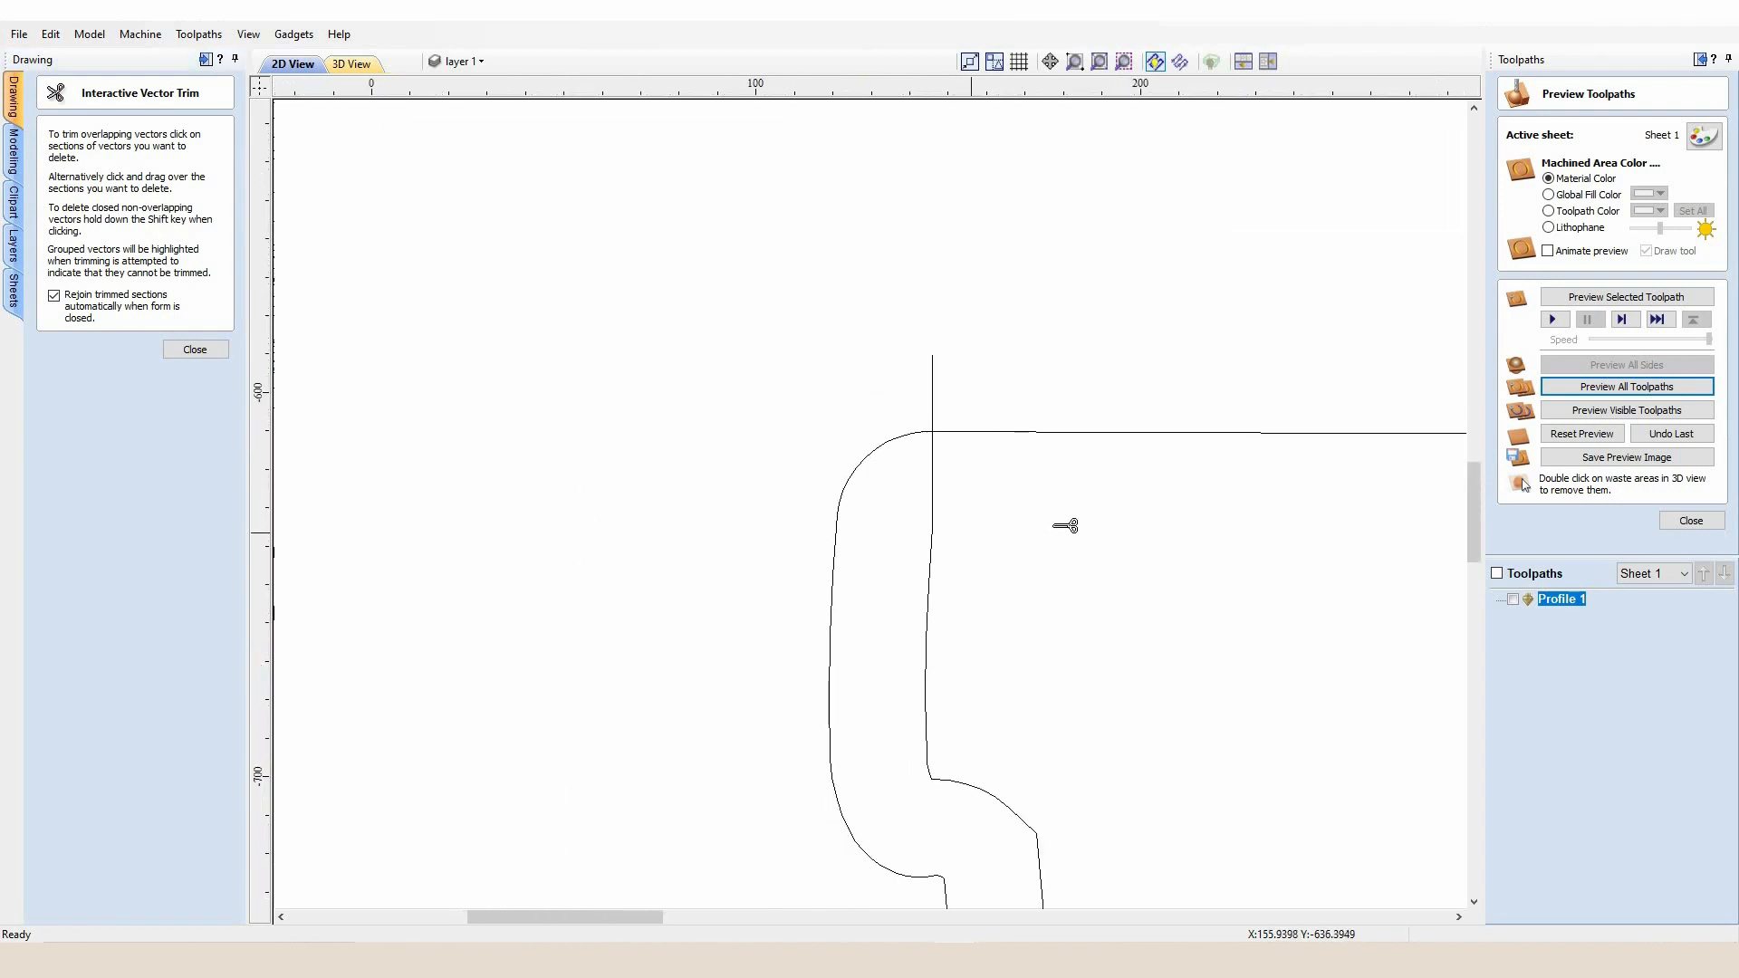
click(1076, 507)
Trim off the ends of both vertical lines that stick out above the outer stocking outline.
scroll(951, 494, up, 4)
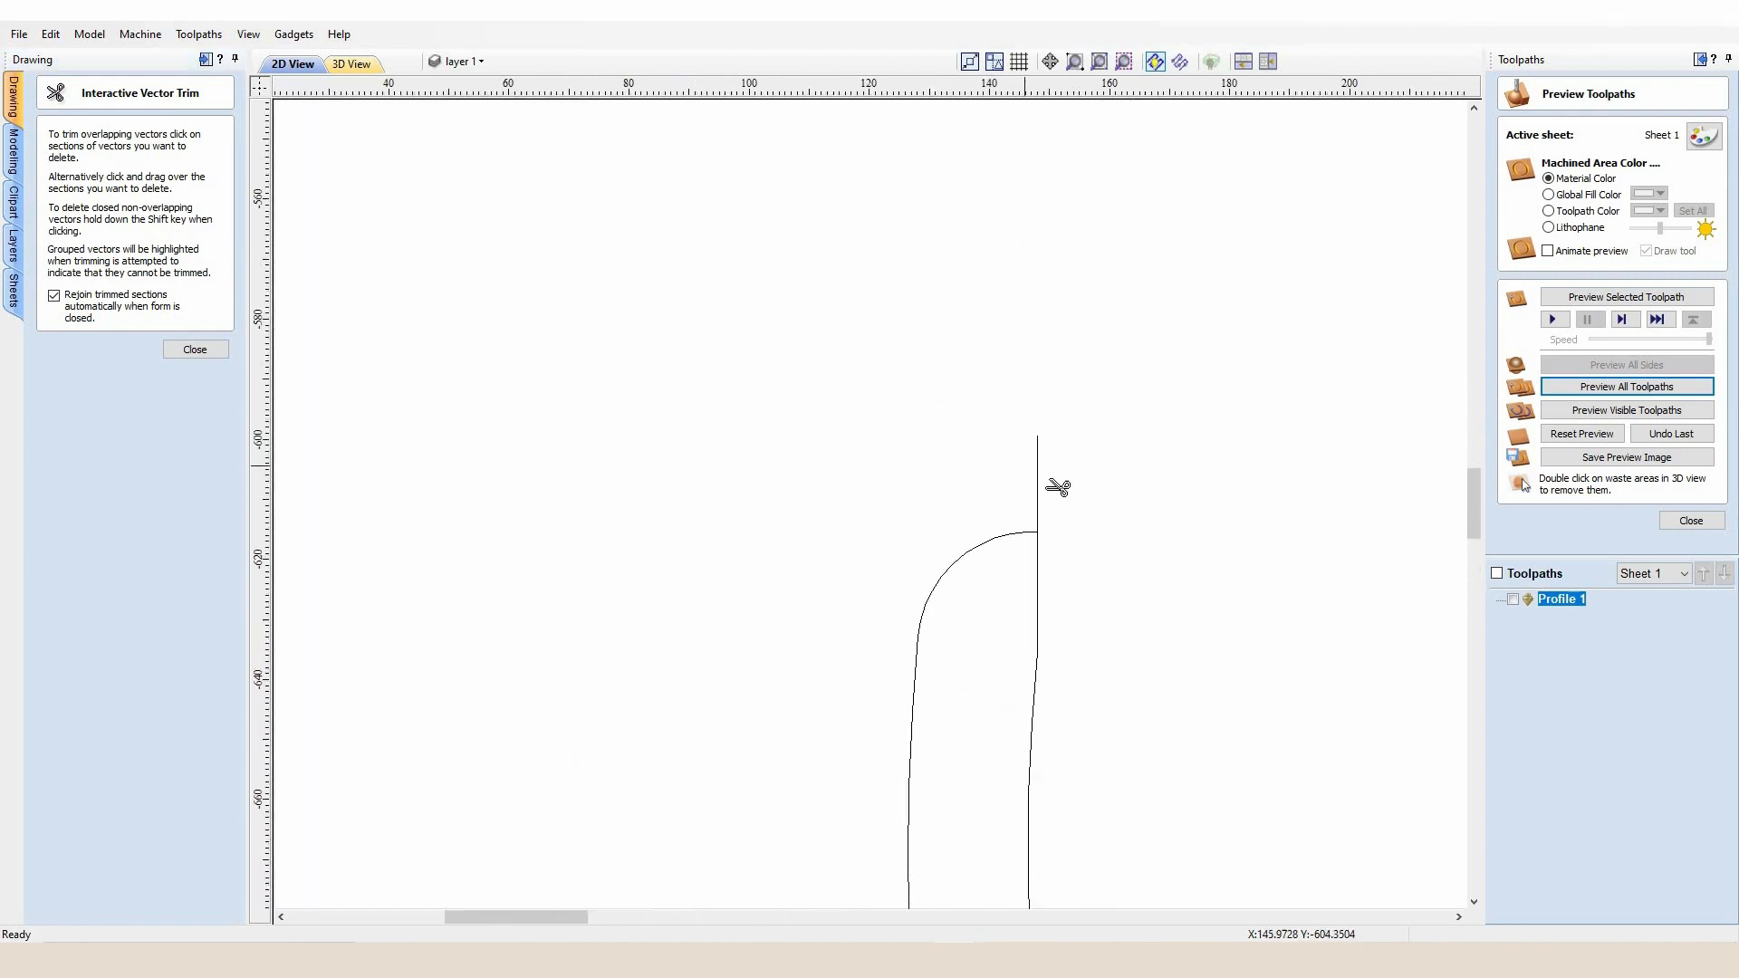
click(1042, 483)
scroll(1266, 482, down, 8)
scroll(1285, 489, up, 5)
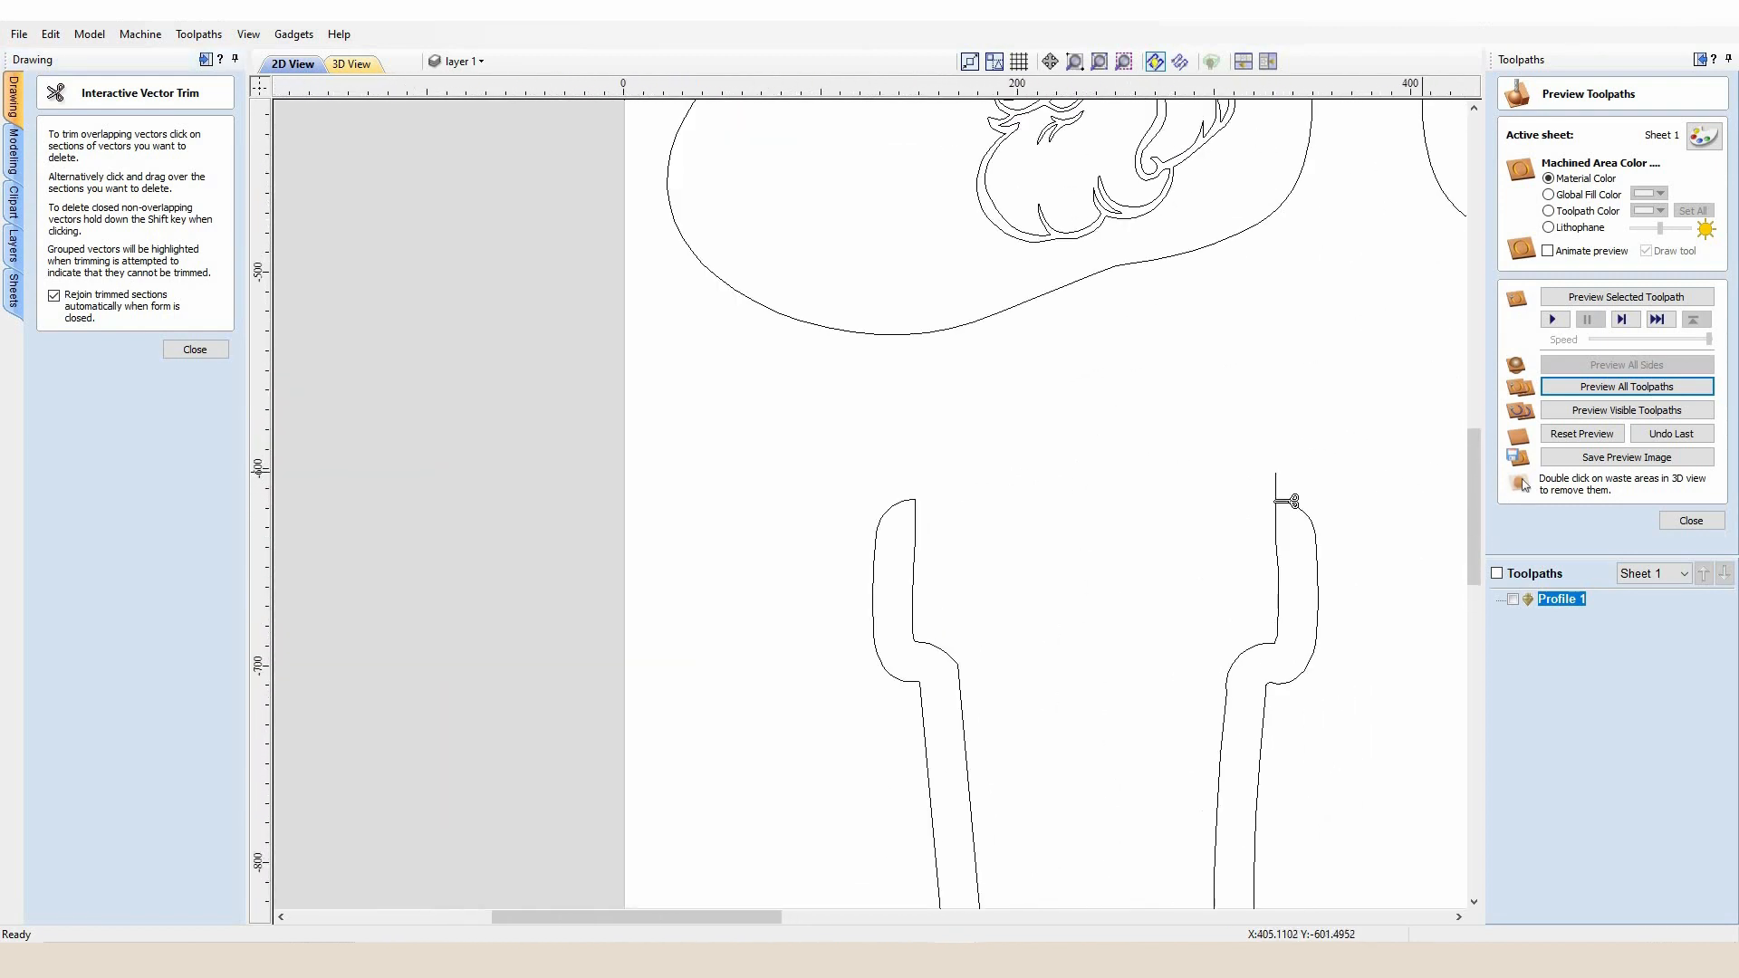
click(1197, 493)
scroll(1096, 543, down, 8)
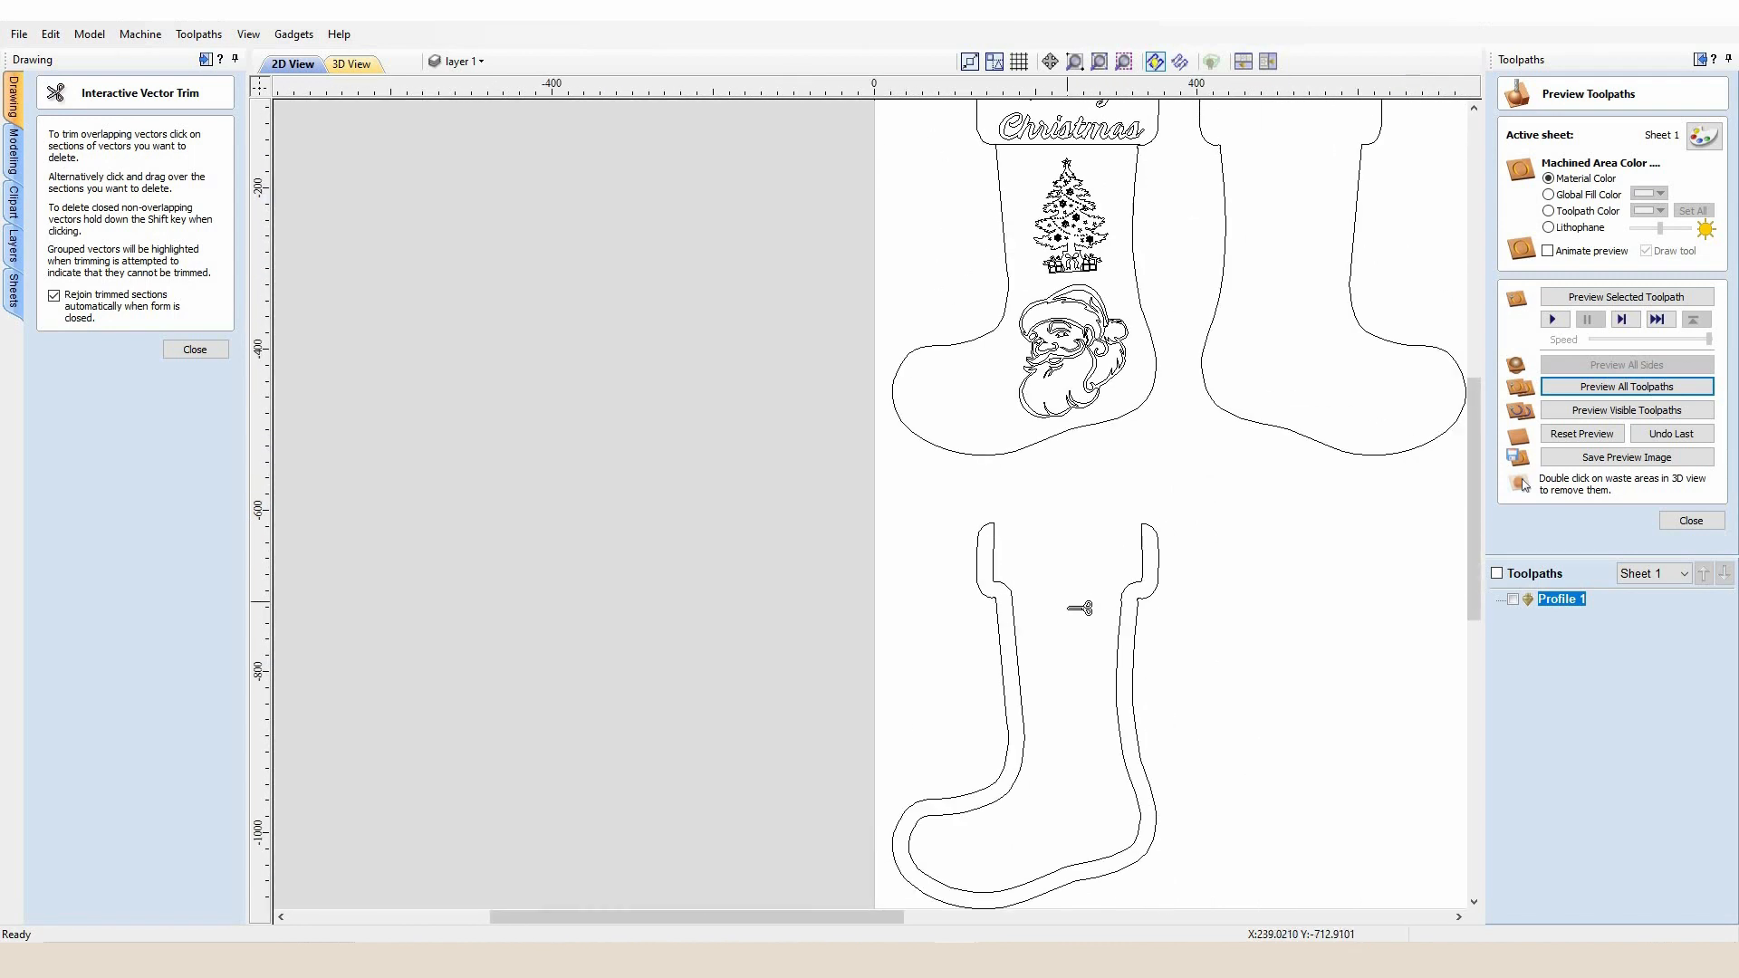
key(Escape)
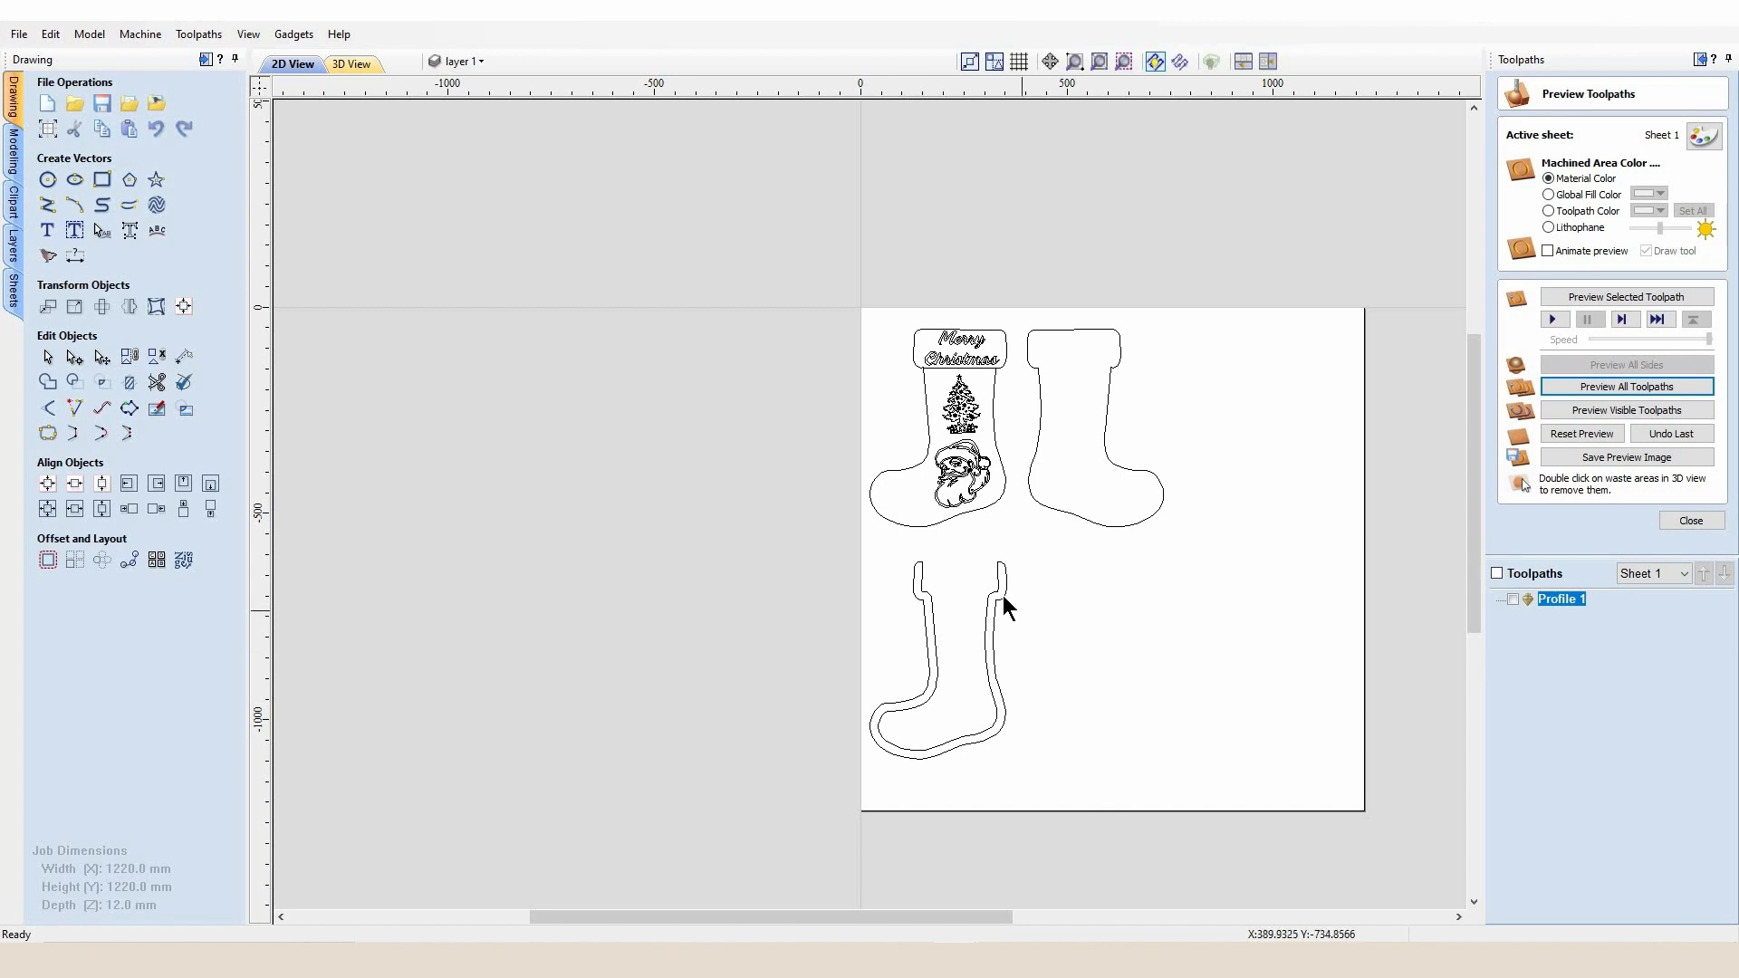
Duplicate the open-topped stocking frame twice and place the copies in a row beside the original.
click(1005, 631)
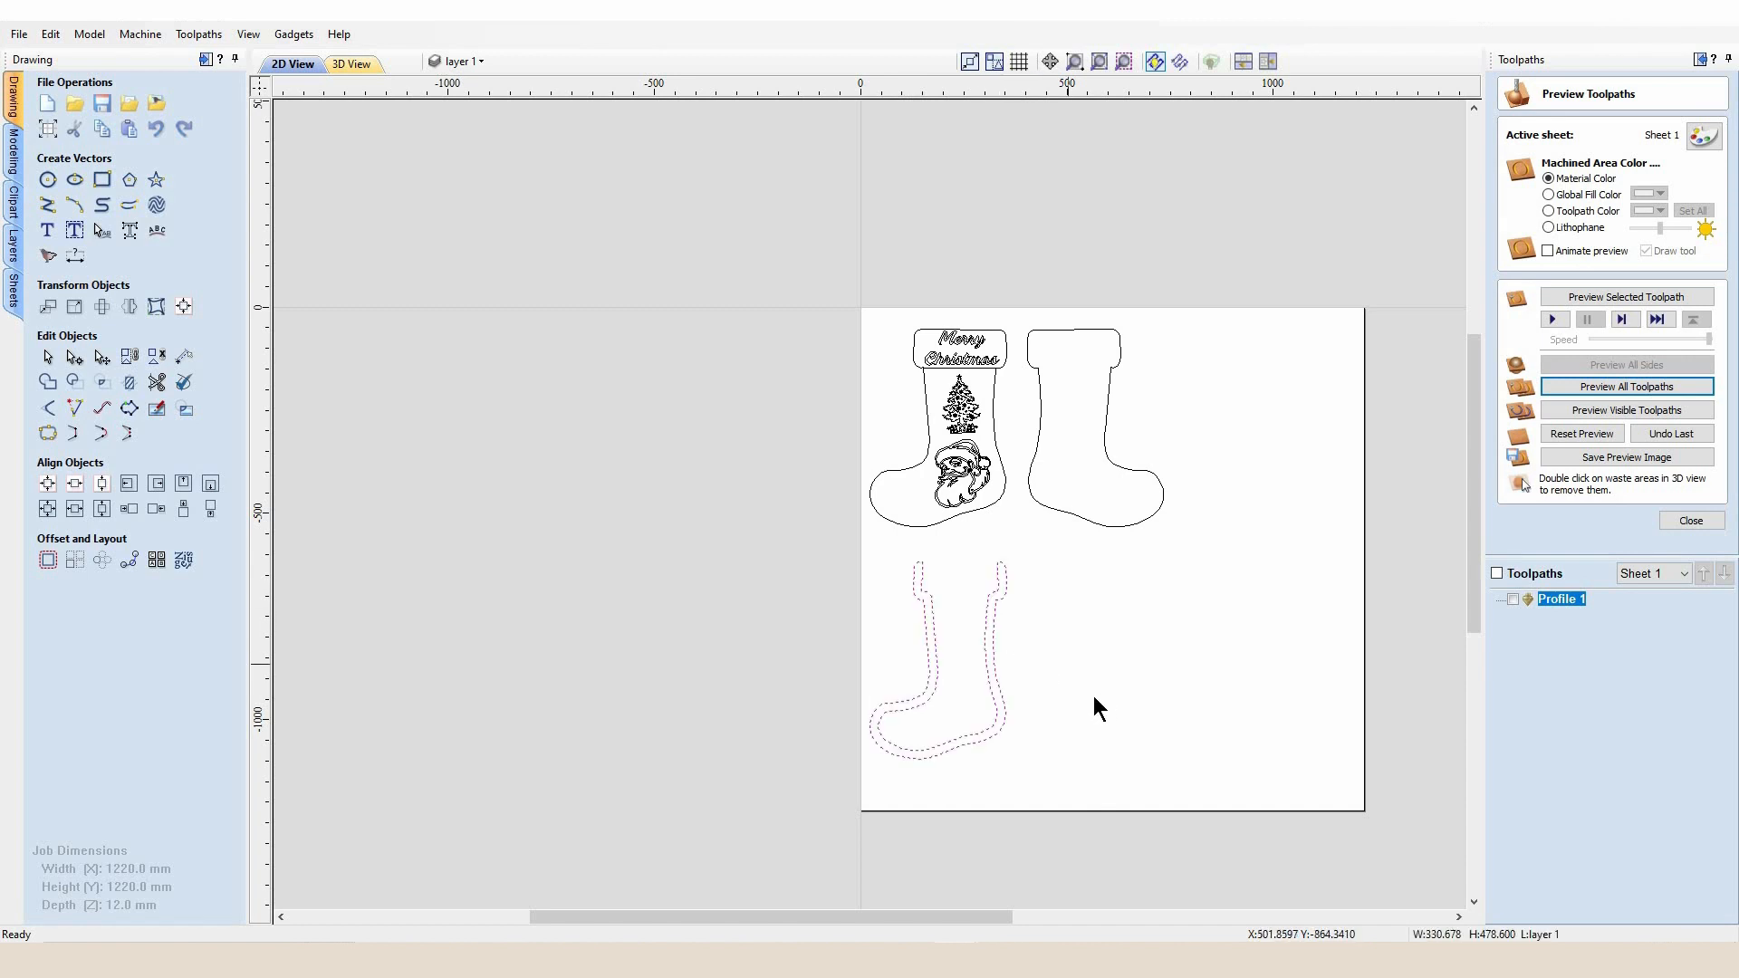
scroll(1012, 694, up, 2)
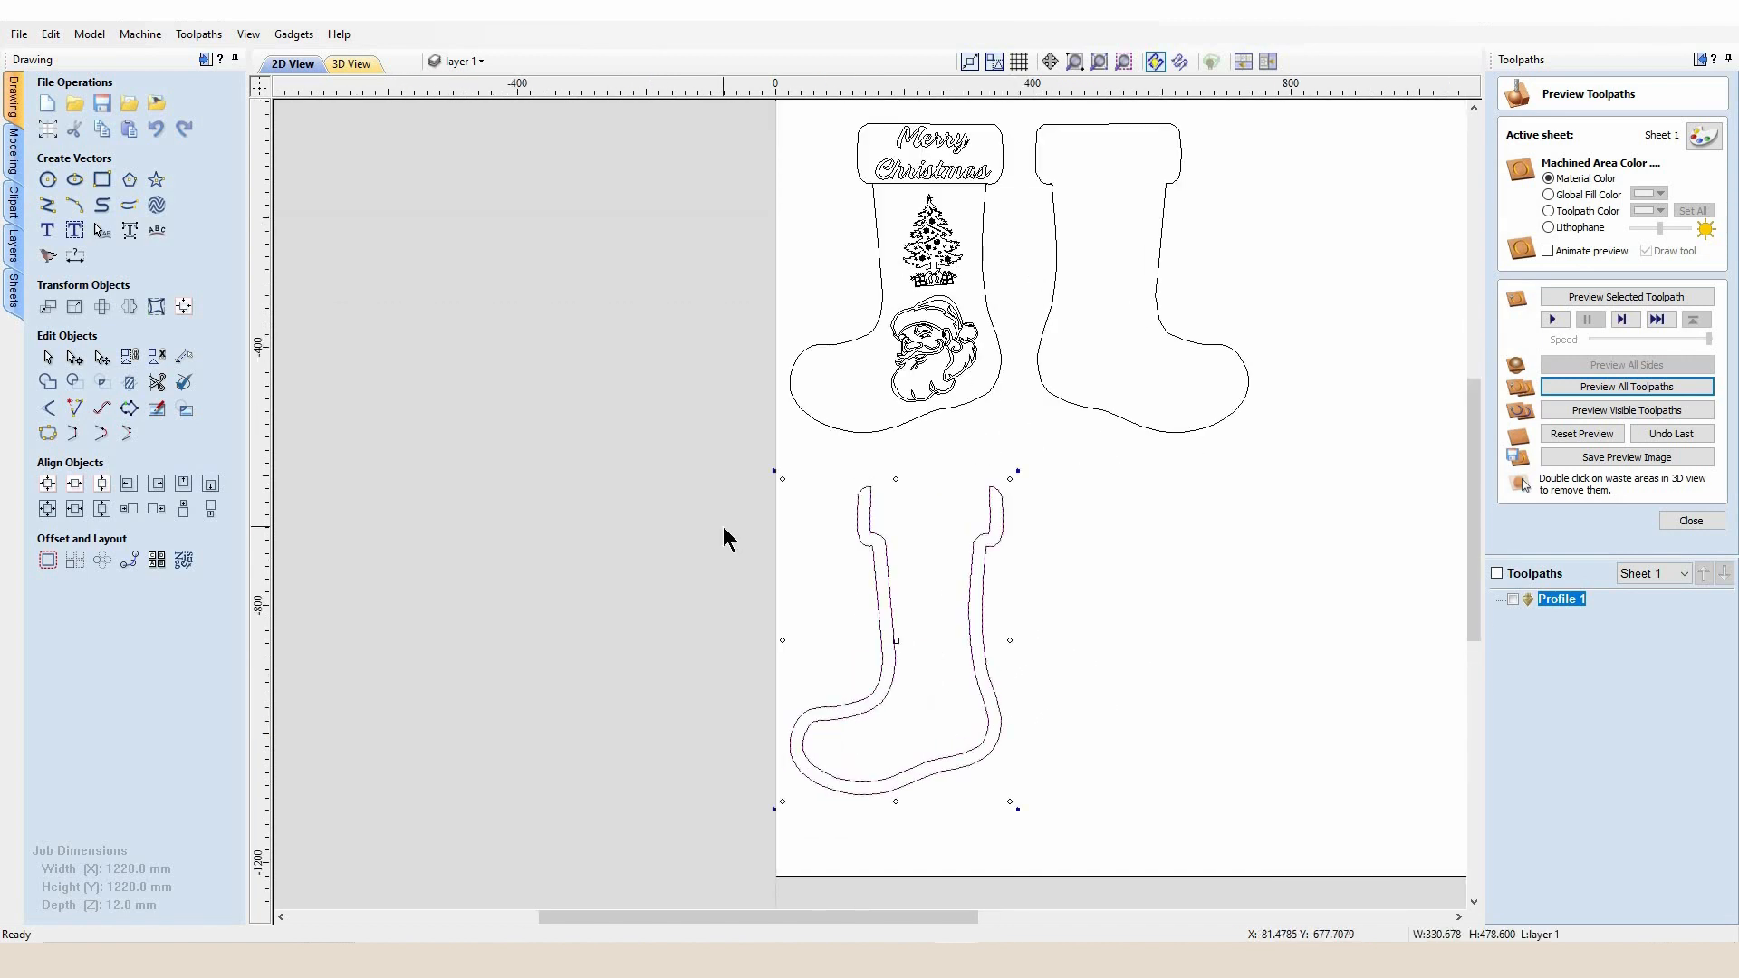
key(ctrl+v)
key(ctrl+v)
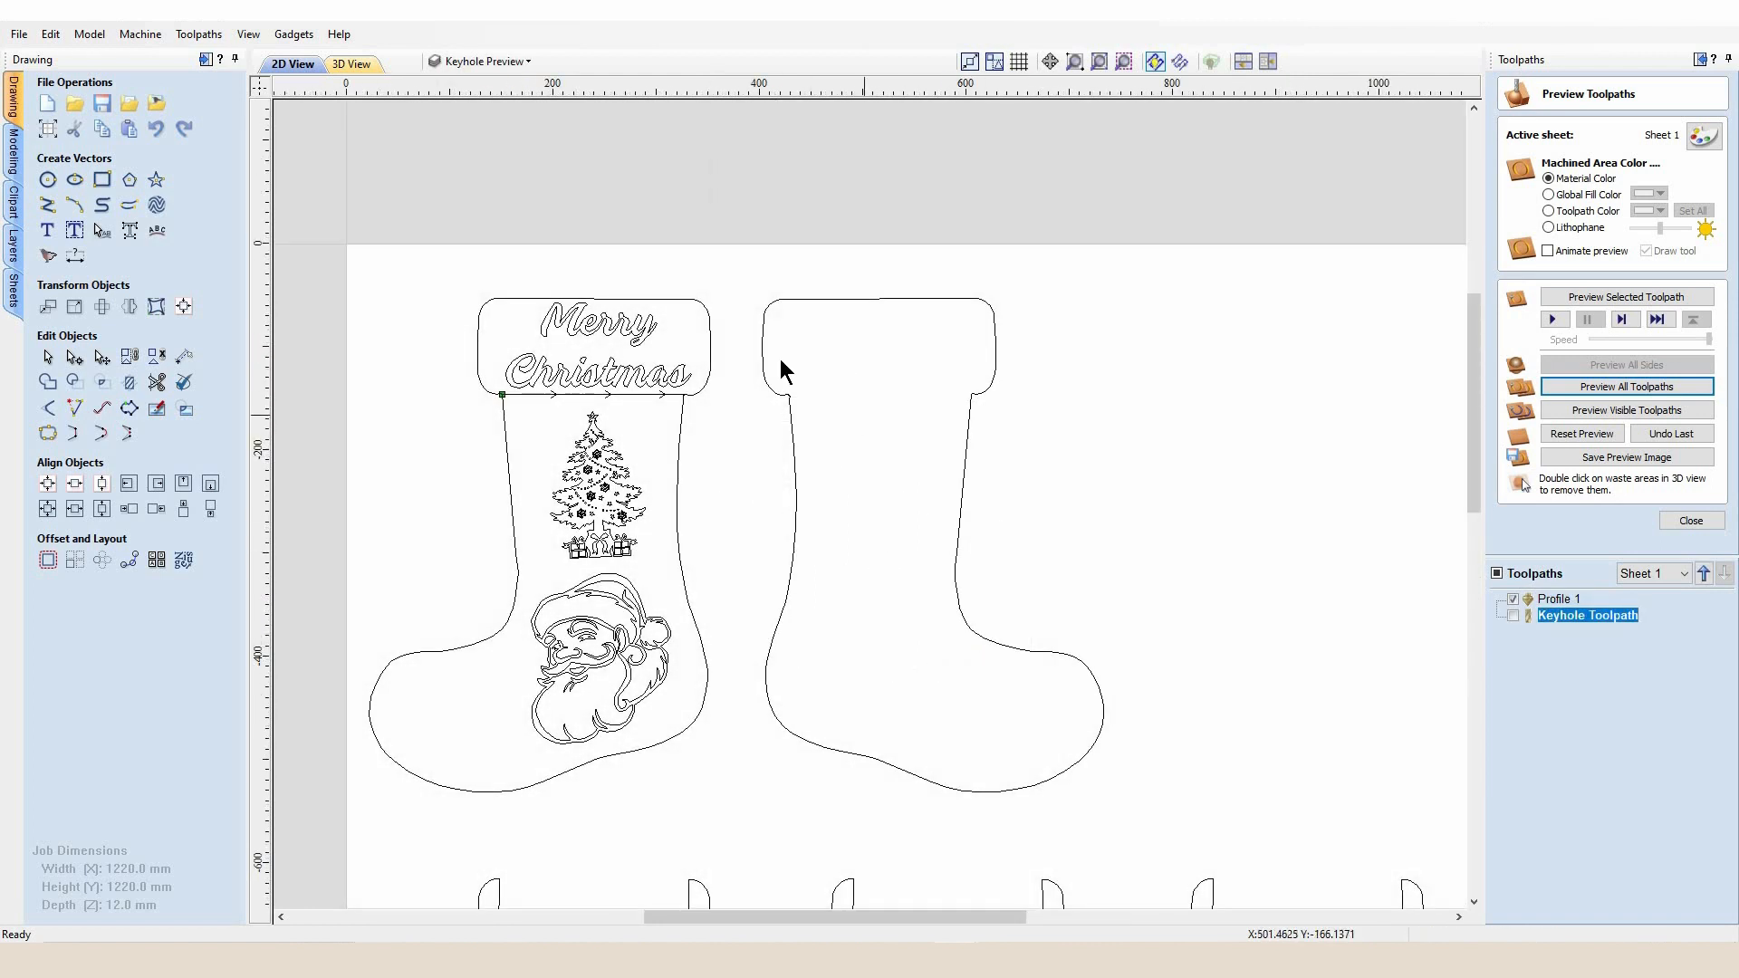
Draw a circle of 4.5 mm diameter at the centre of the blank stocking's cuff, near its lower edge.
click(49, 181)
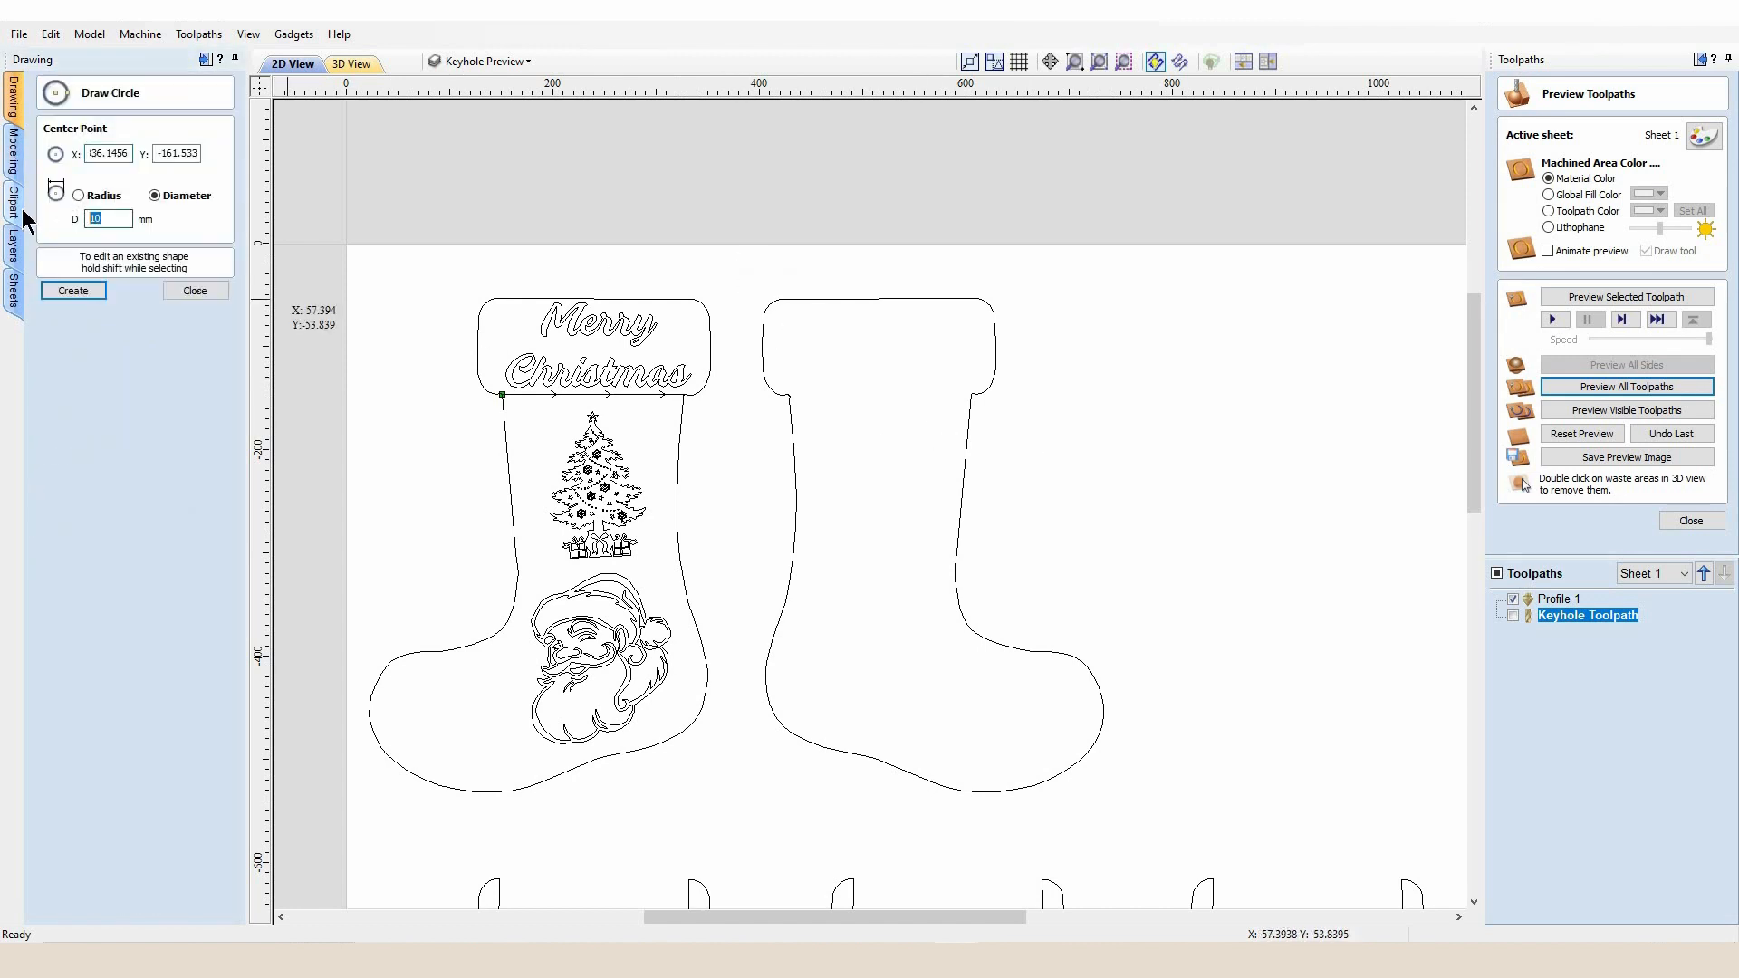
text(4.5)
click(876, 390)
scroll(877, 384, up, 3)
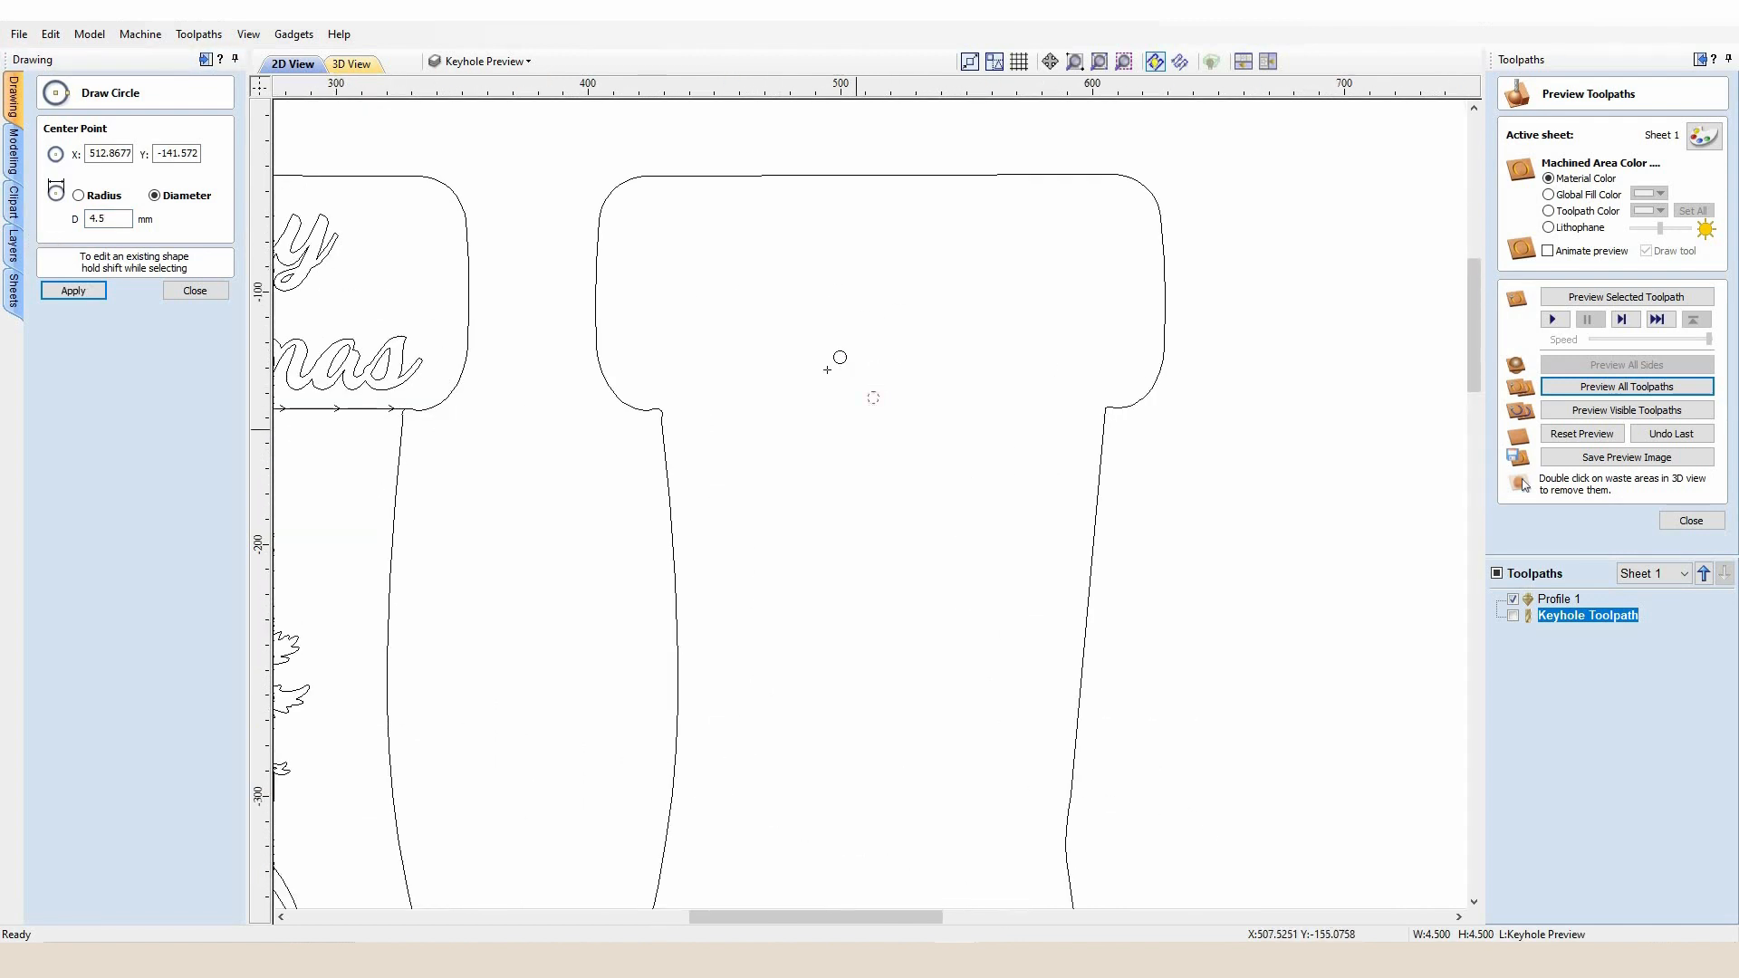
click(192, 291)
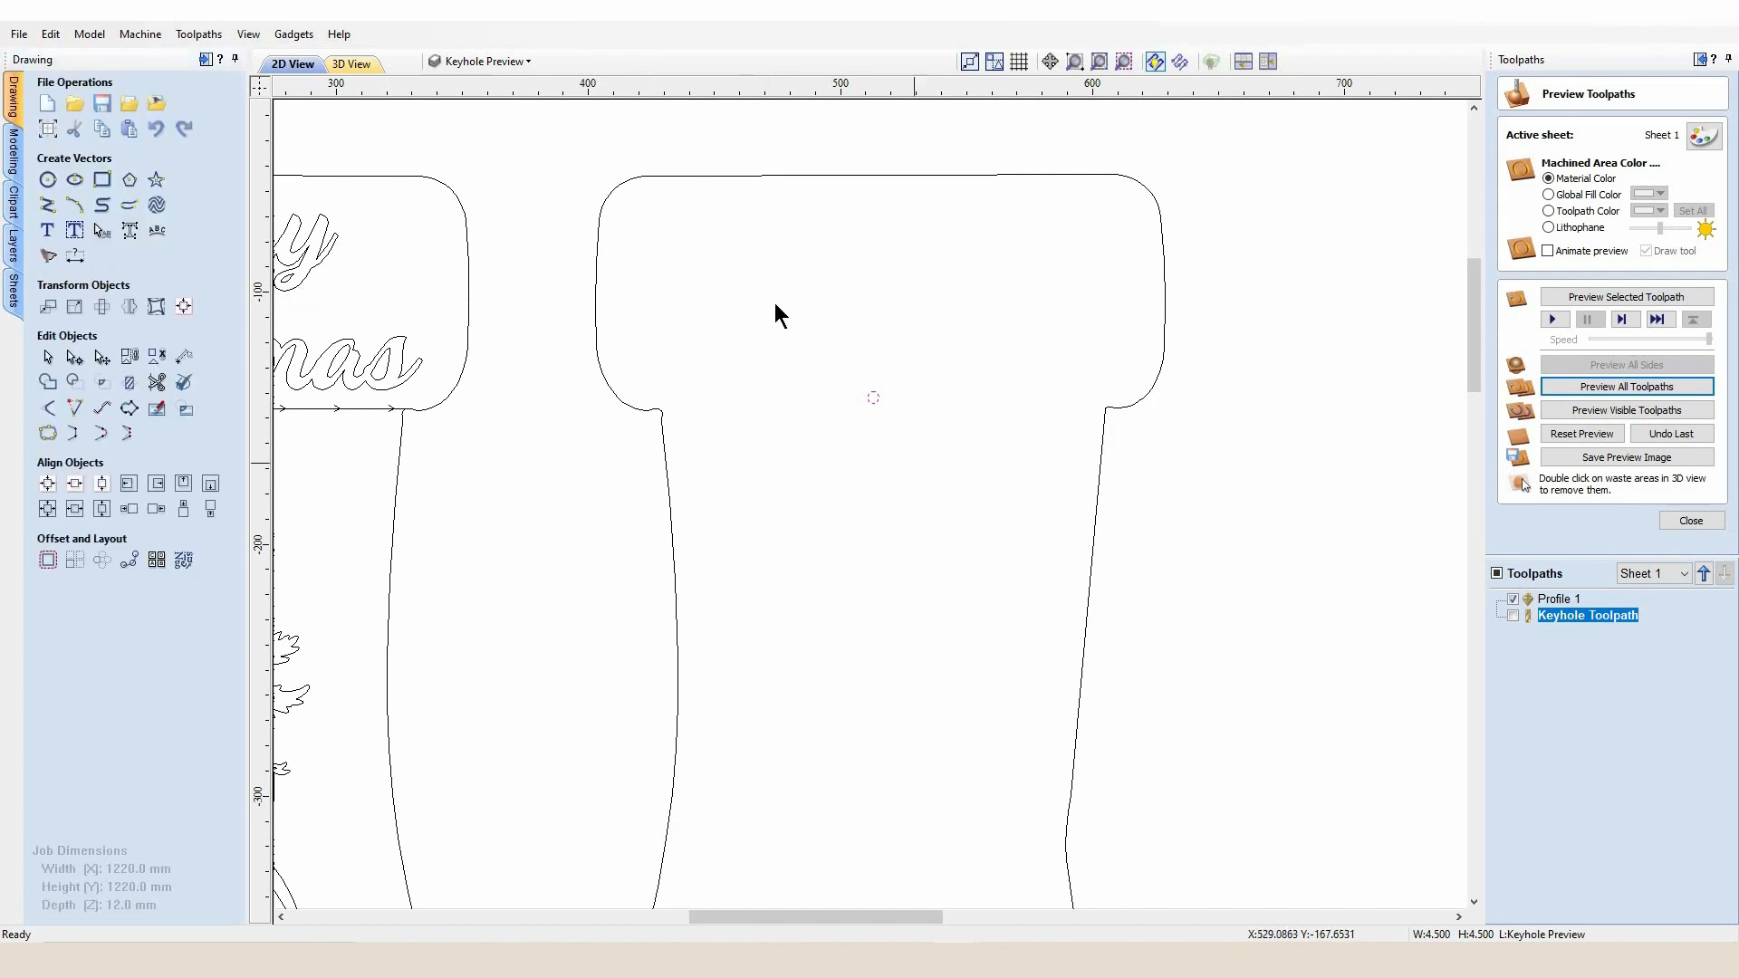
Create a keyhole toolpath on the circle: vertical bottom to top, 9 mm deep, 25 mm long, 9.5 mm entry, 4.5 mm slot, Trend C120 cutter.
click(292, 37)
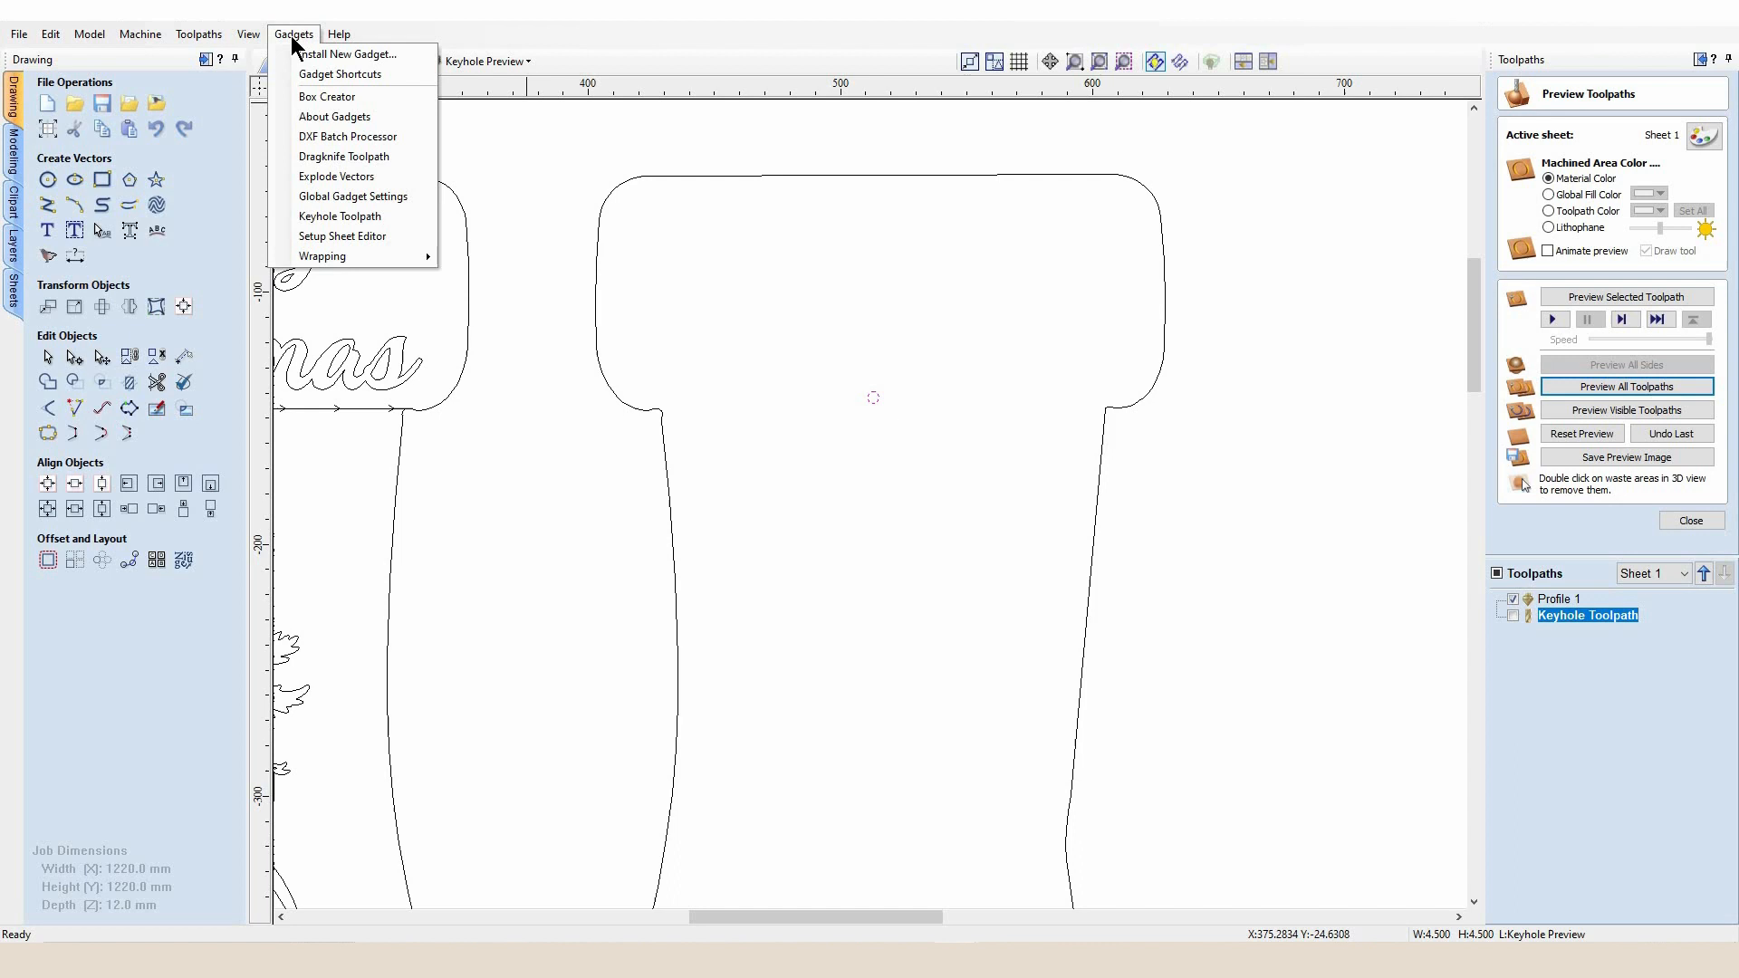
click(358, 221)
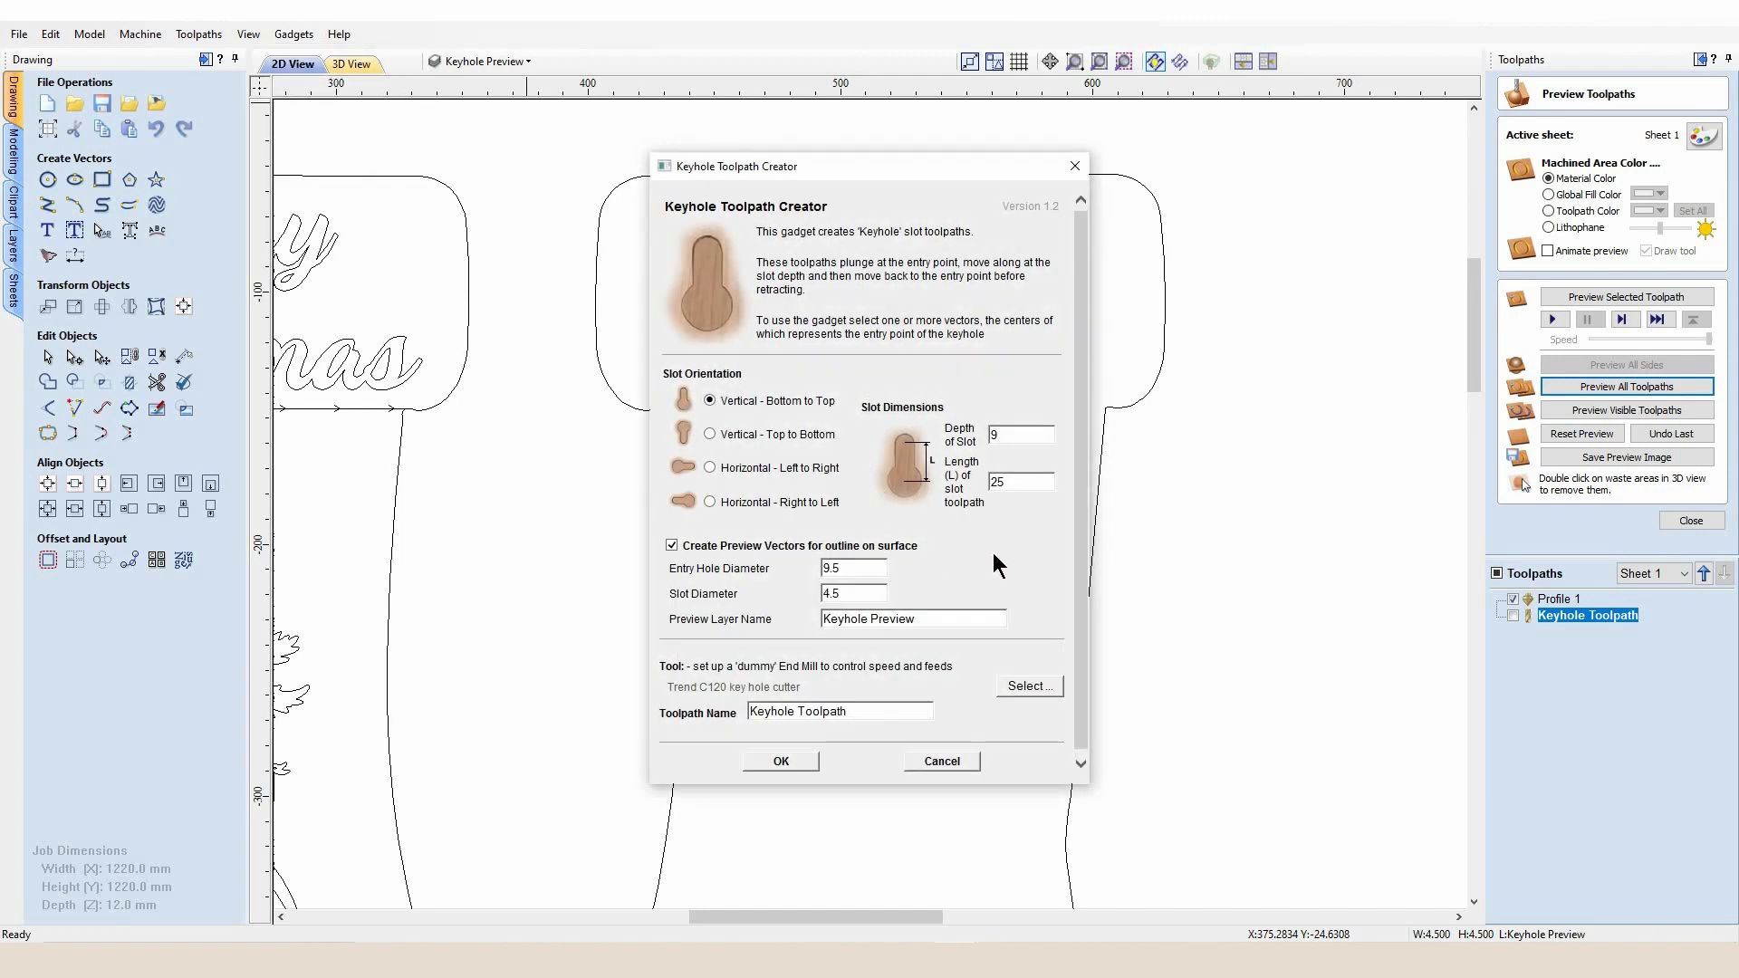
click(1005, 436)
click(849, 592)
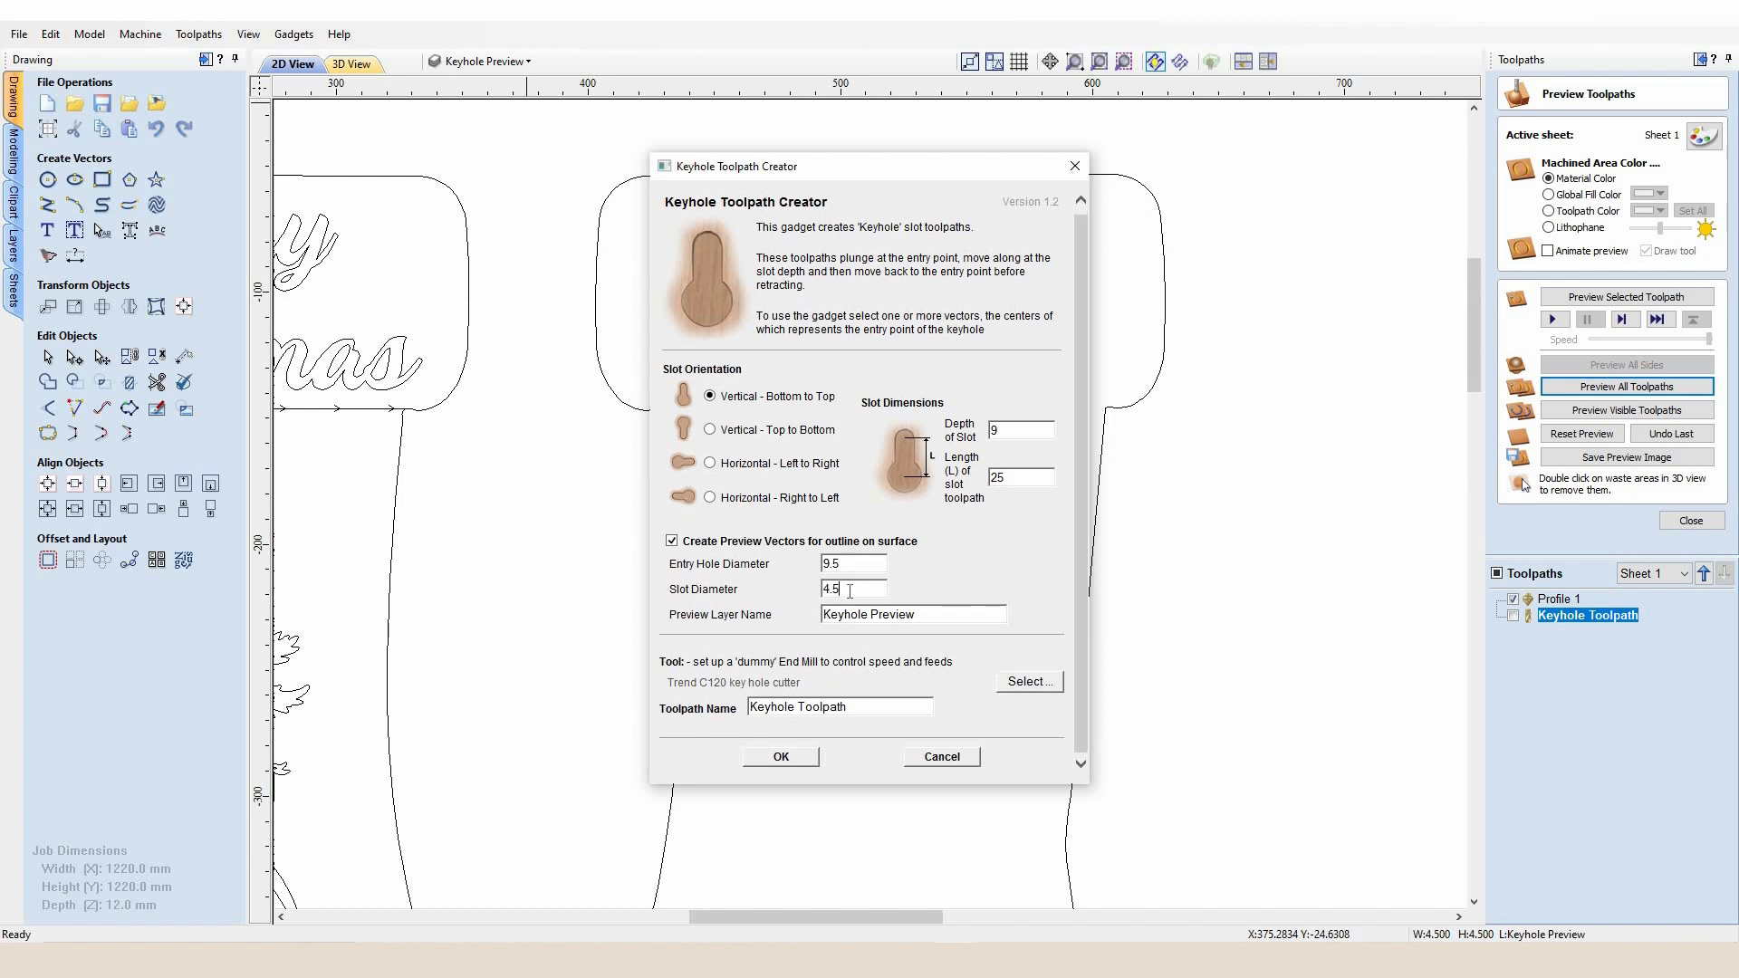
click(1028, 682)
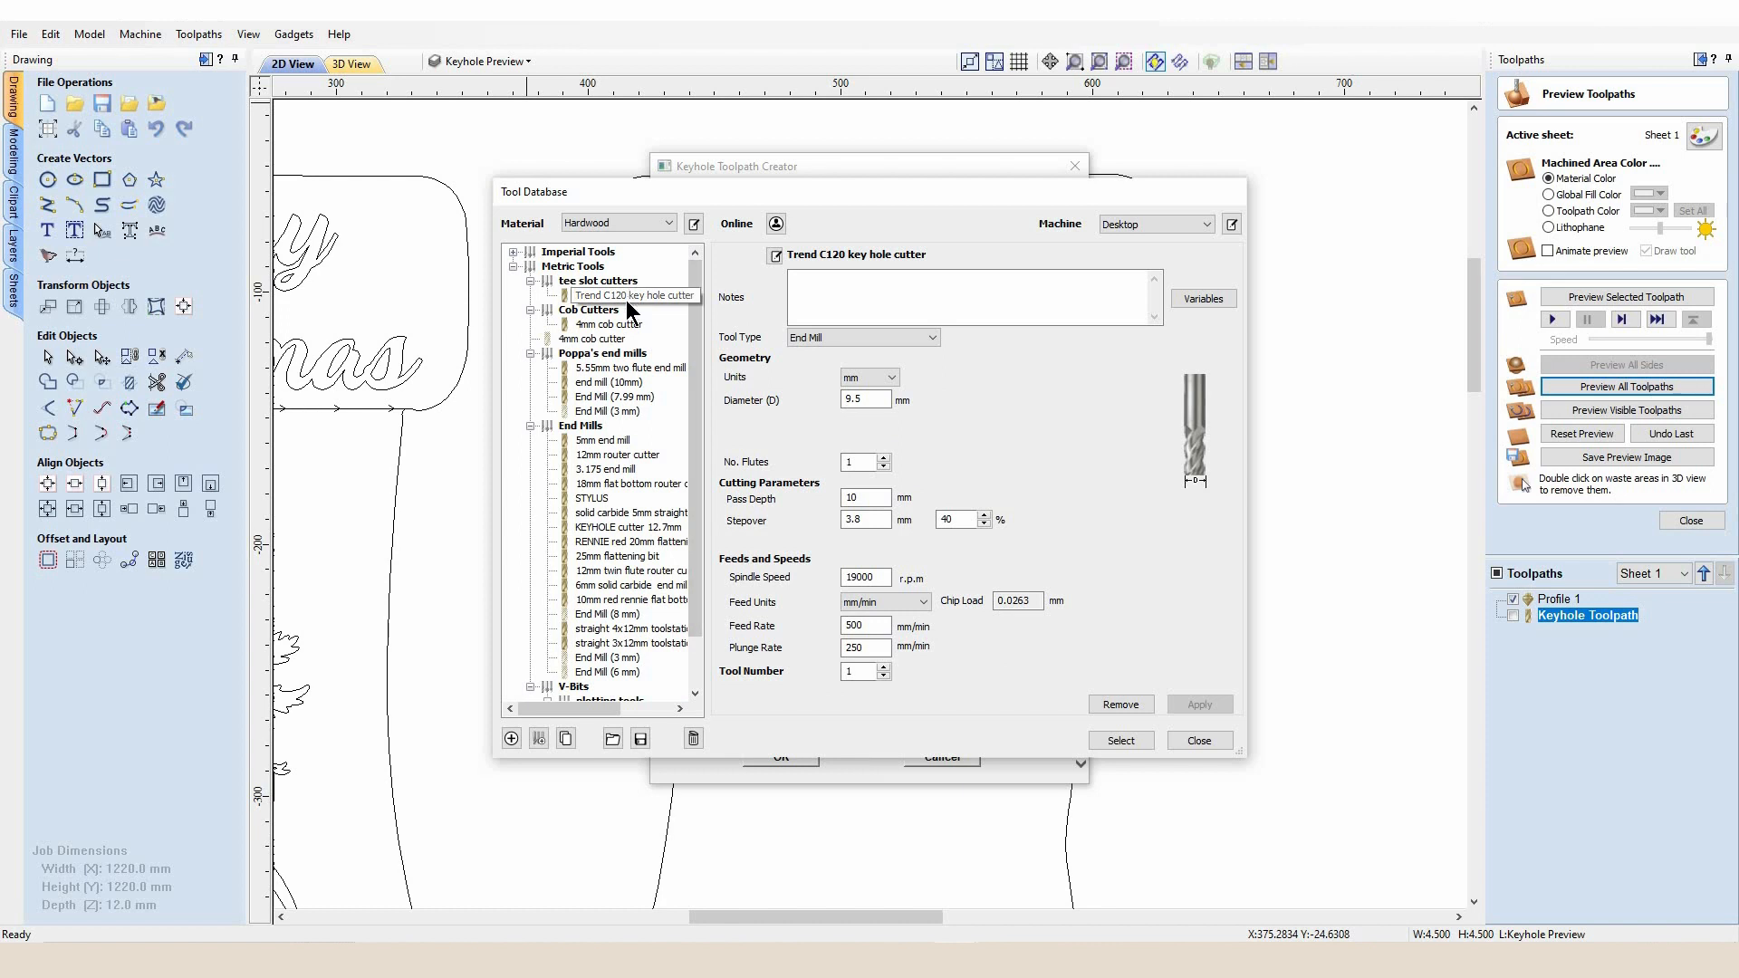
click(1123, 741)
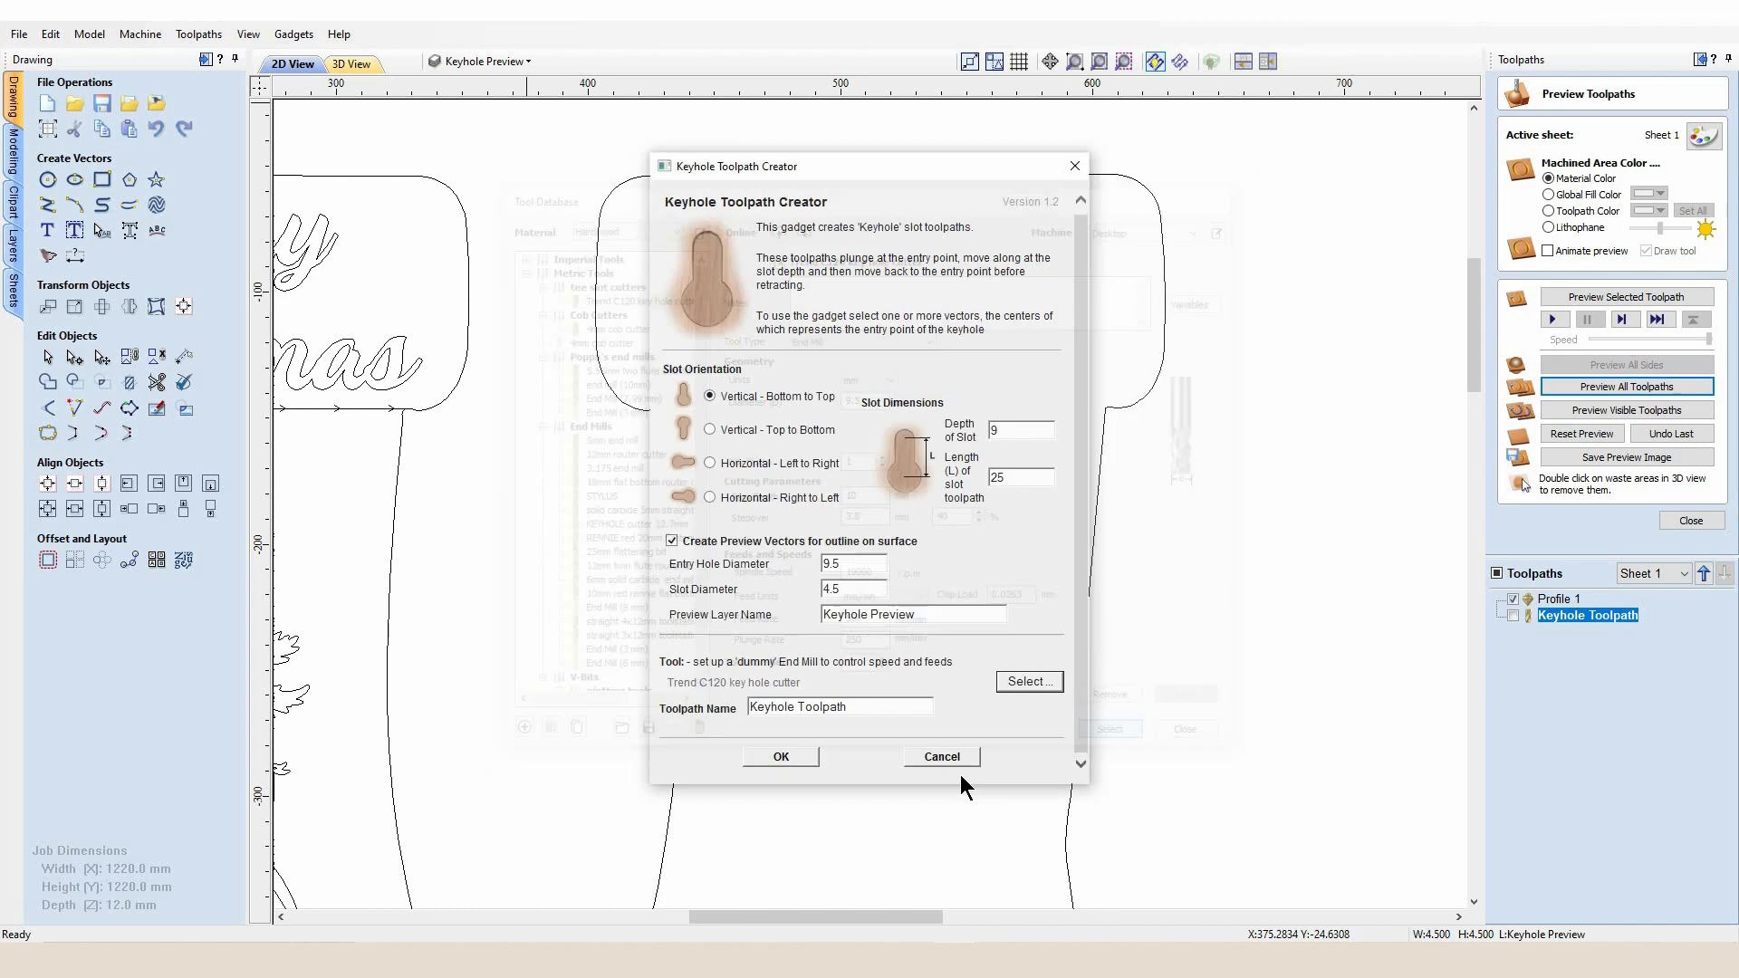
click(799, 758)
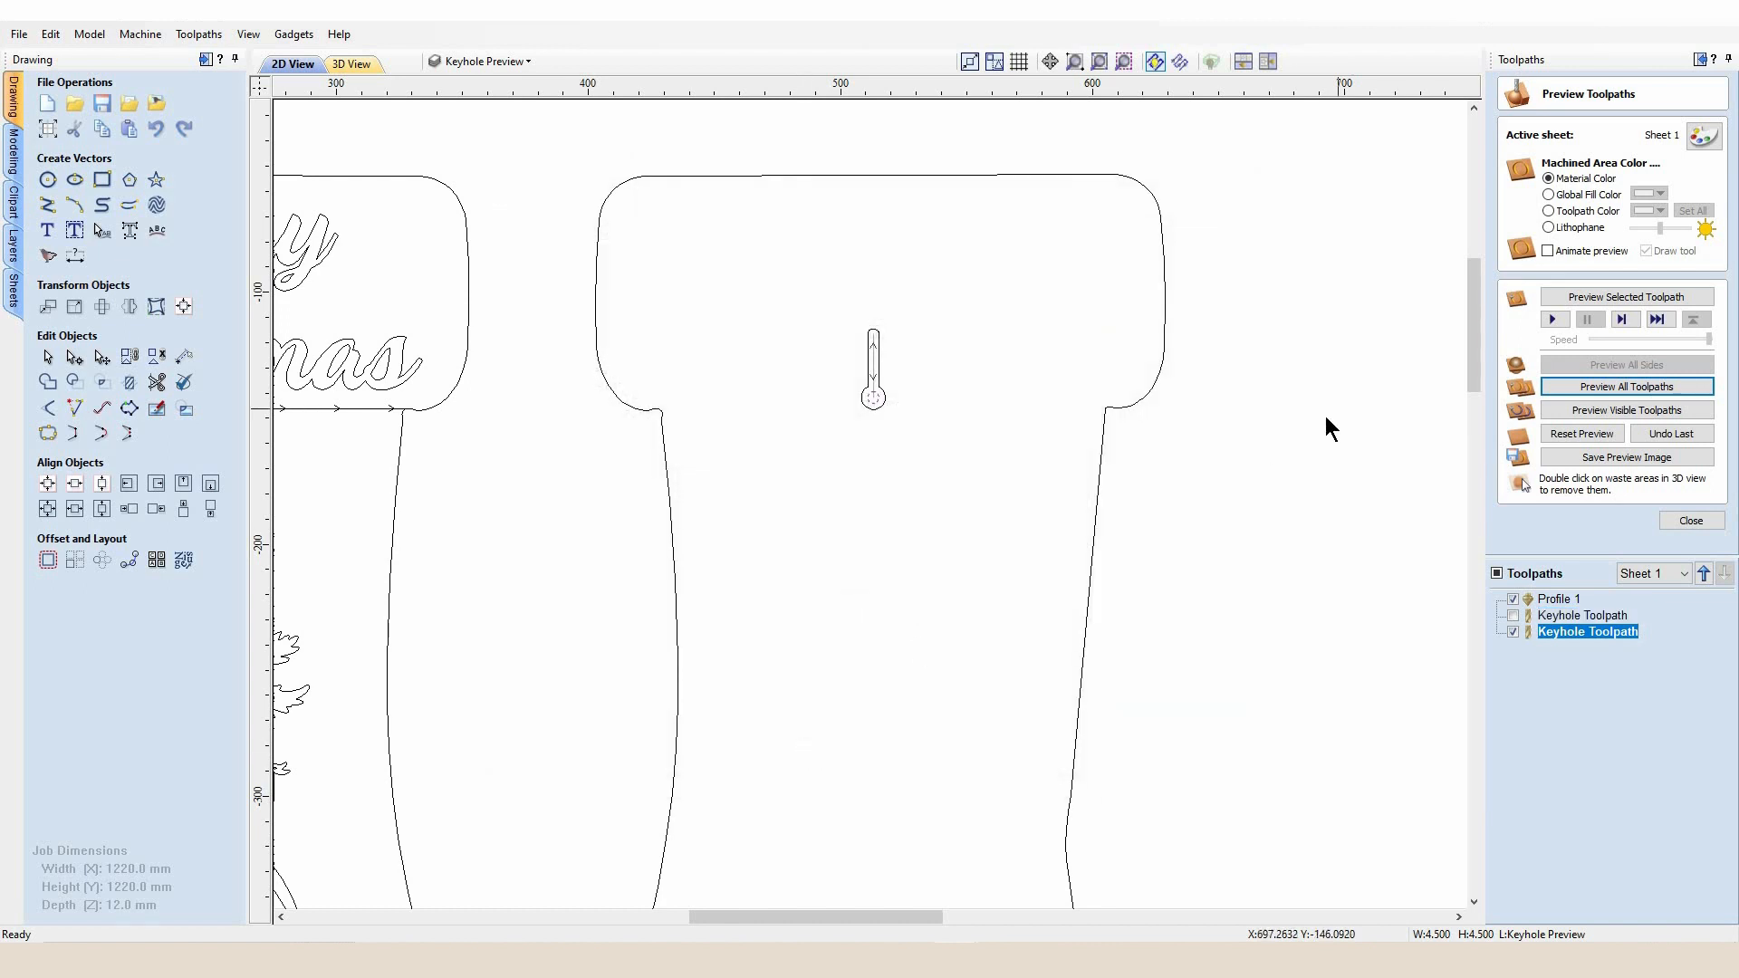
Delete the older, hidden keyhole toolpath, keeping the one just made on the blank stocking.
scroll(884, 383, up, 2)
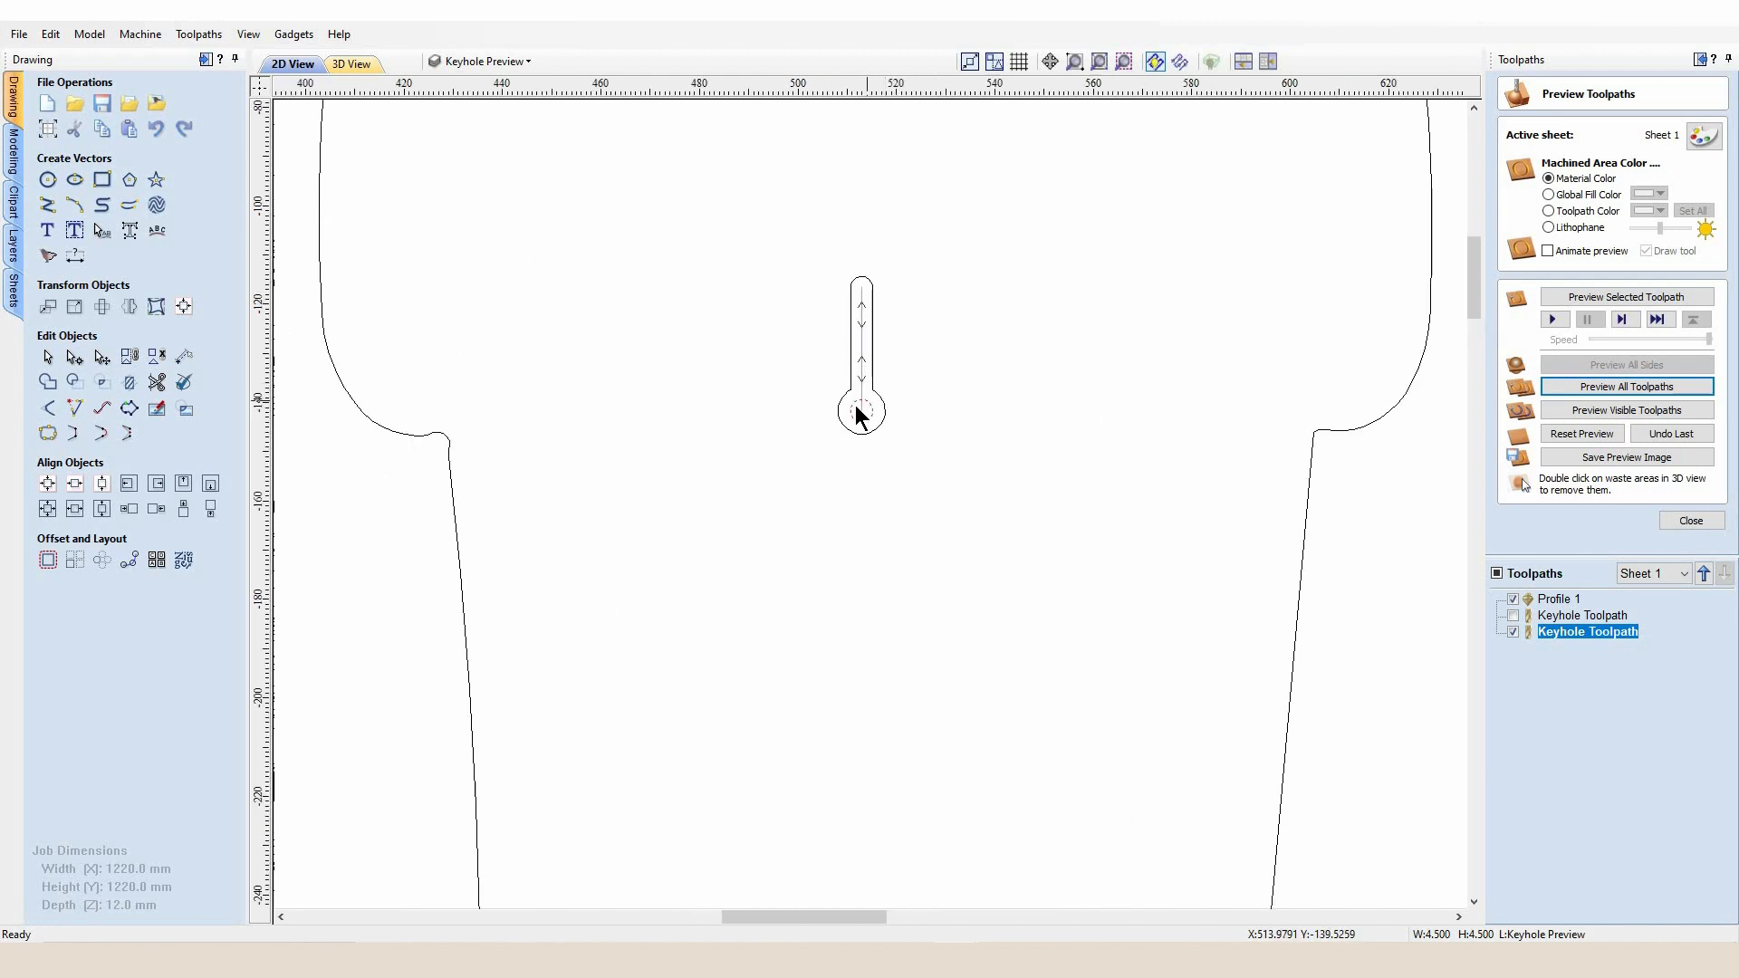
right_click(1563, 615)
mouse_move(1660, 853)
click(1495, 853)
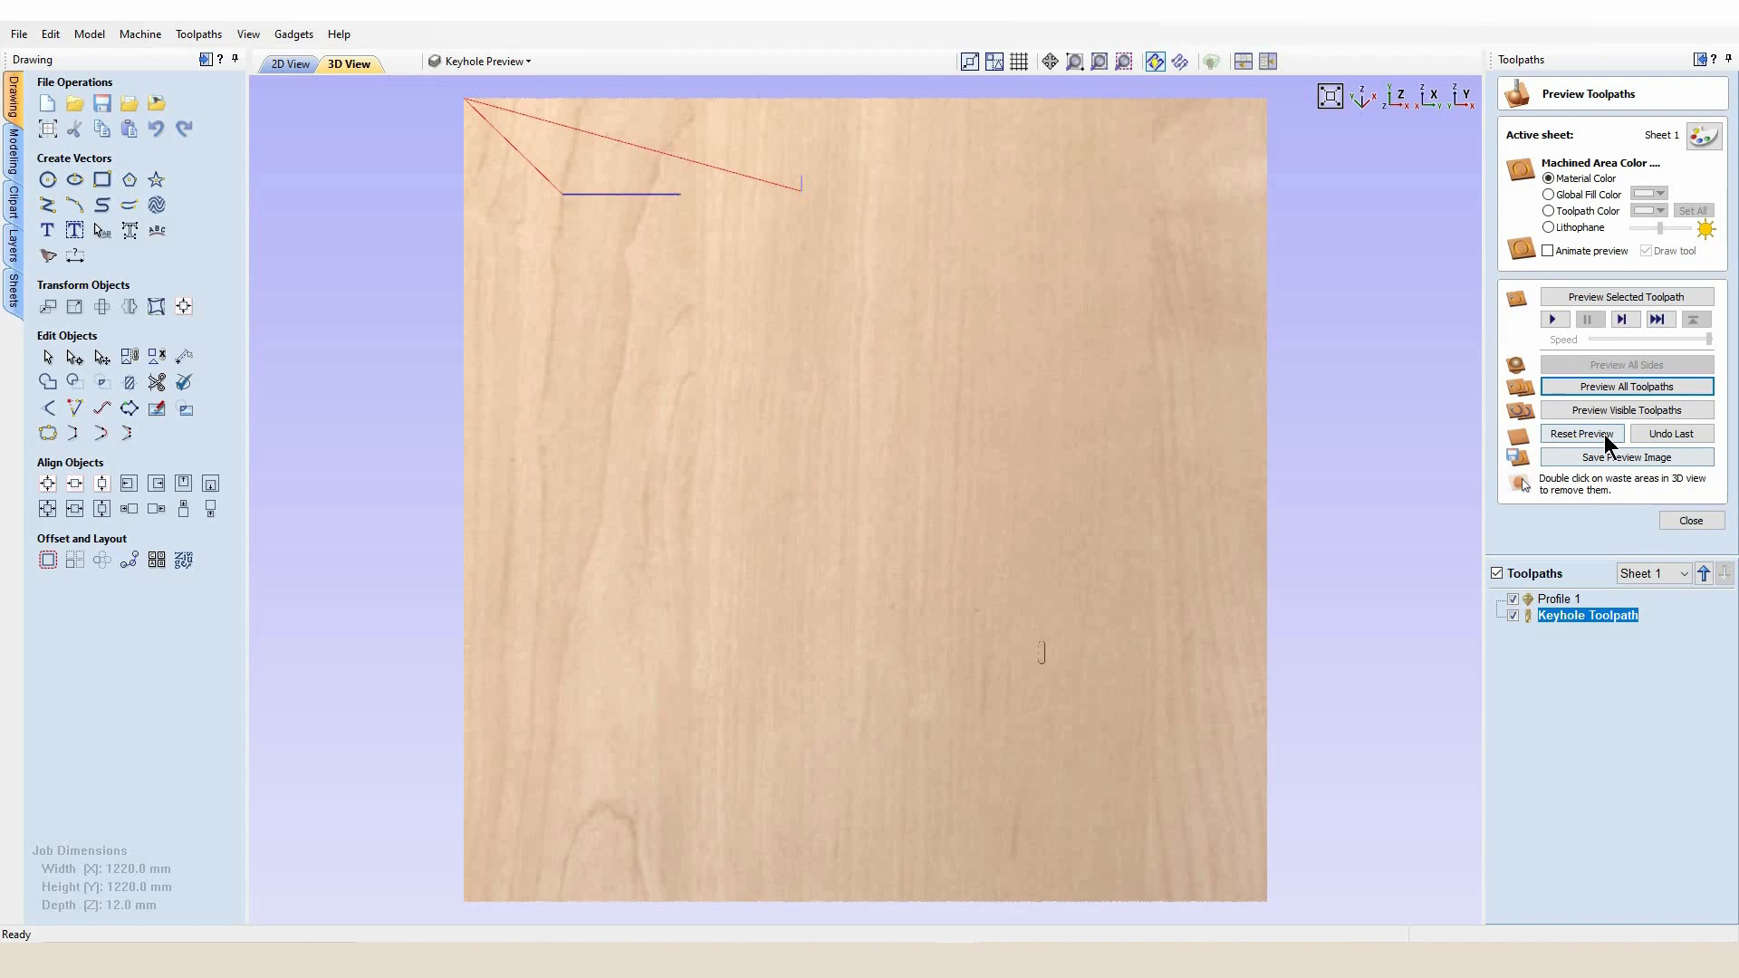
Reset the simulation, preview all toolpaths and examine the keyhole slot in 3D.
click(1602, 435)
click(1568, 385)
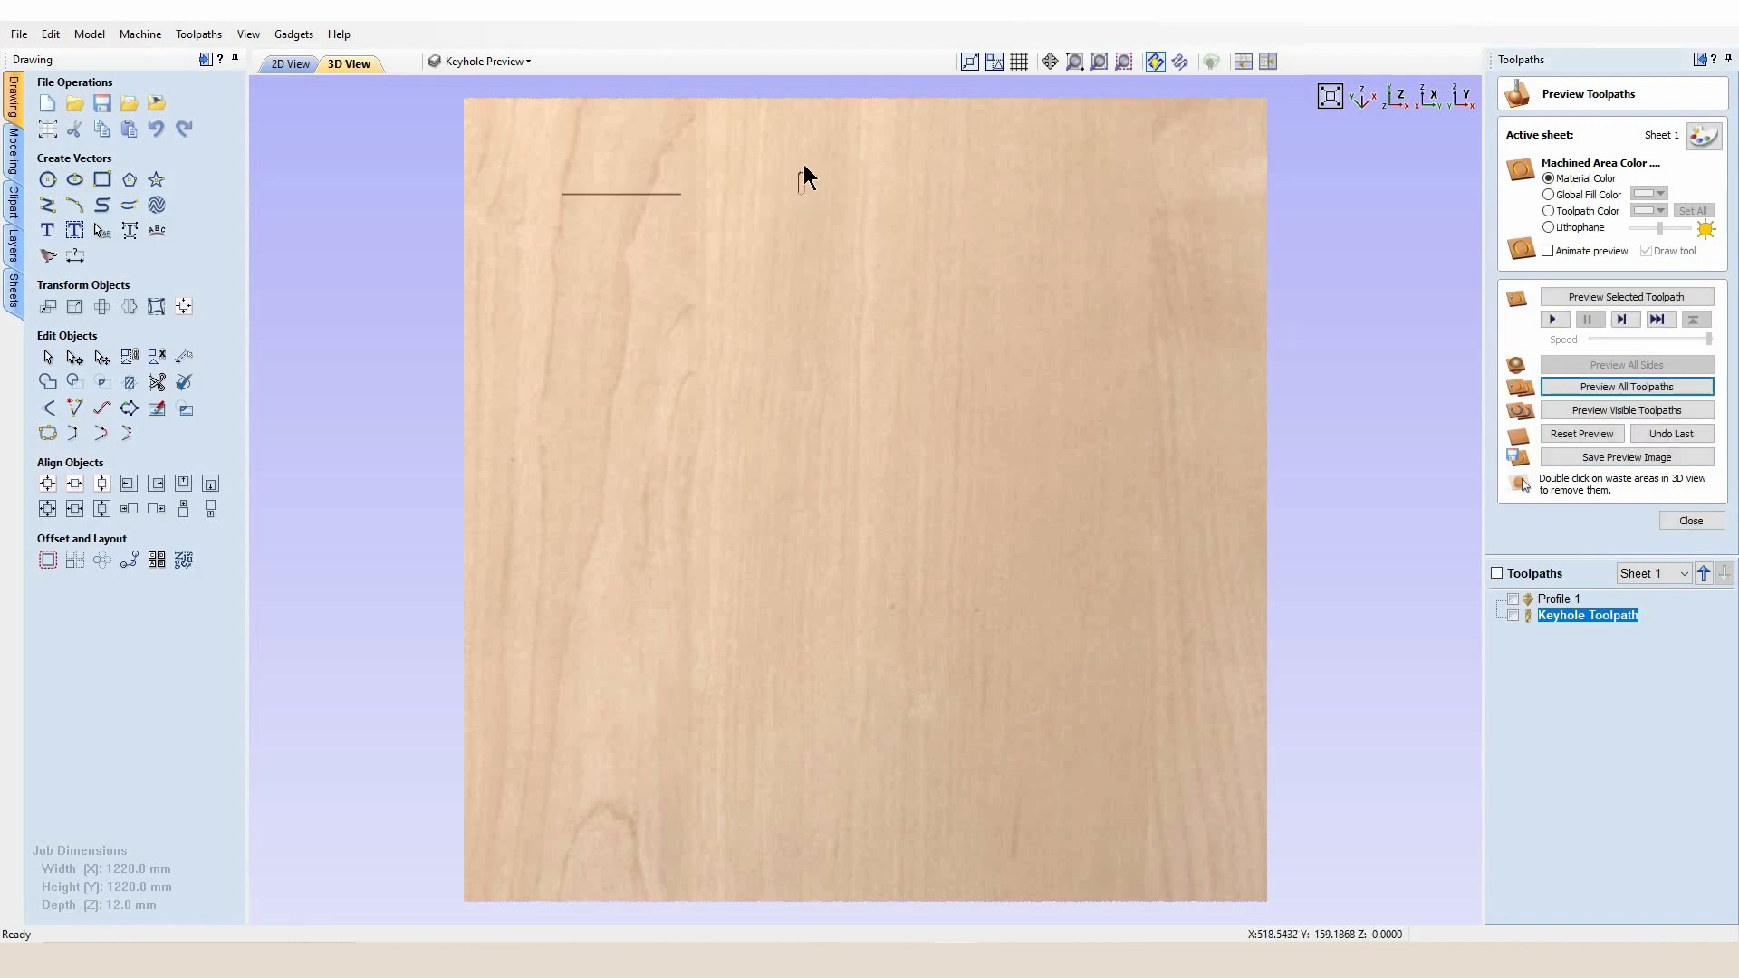
scroll(808, 192, up, 1)
scroll(806, 176, up, 2)
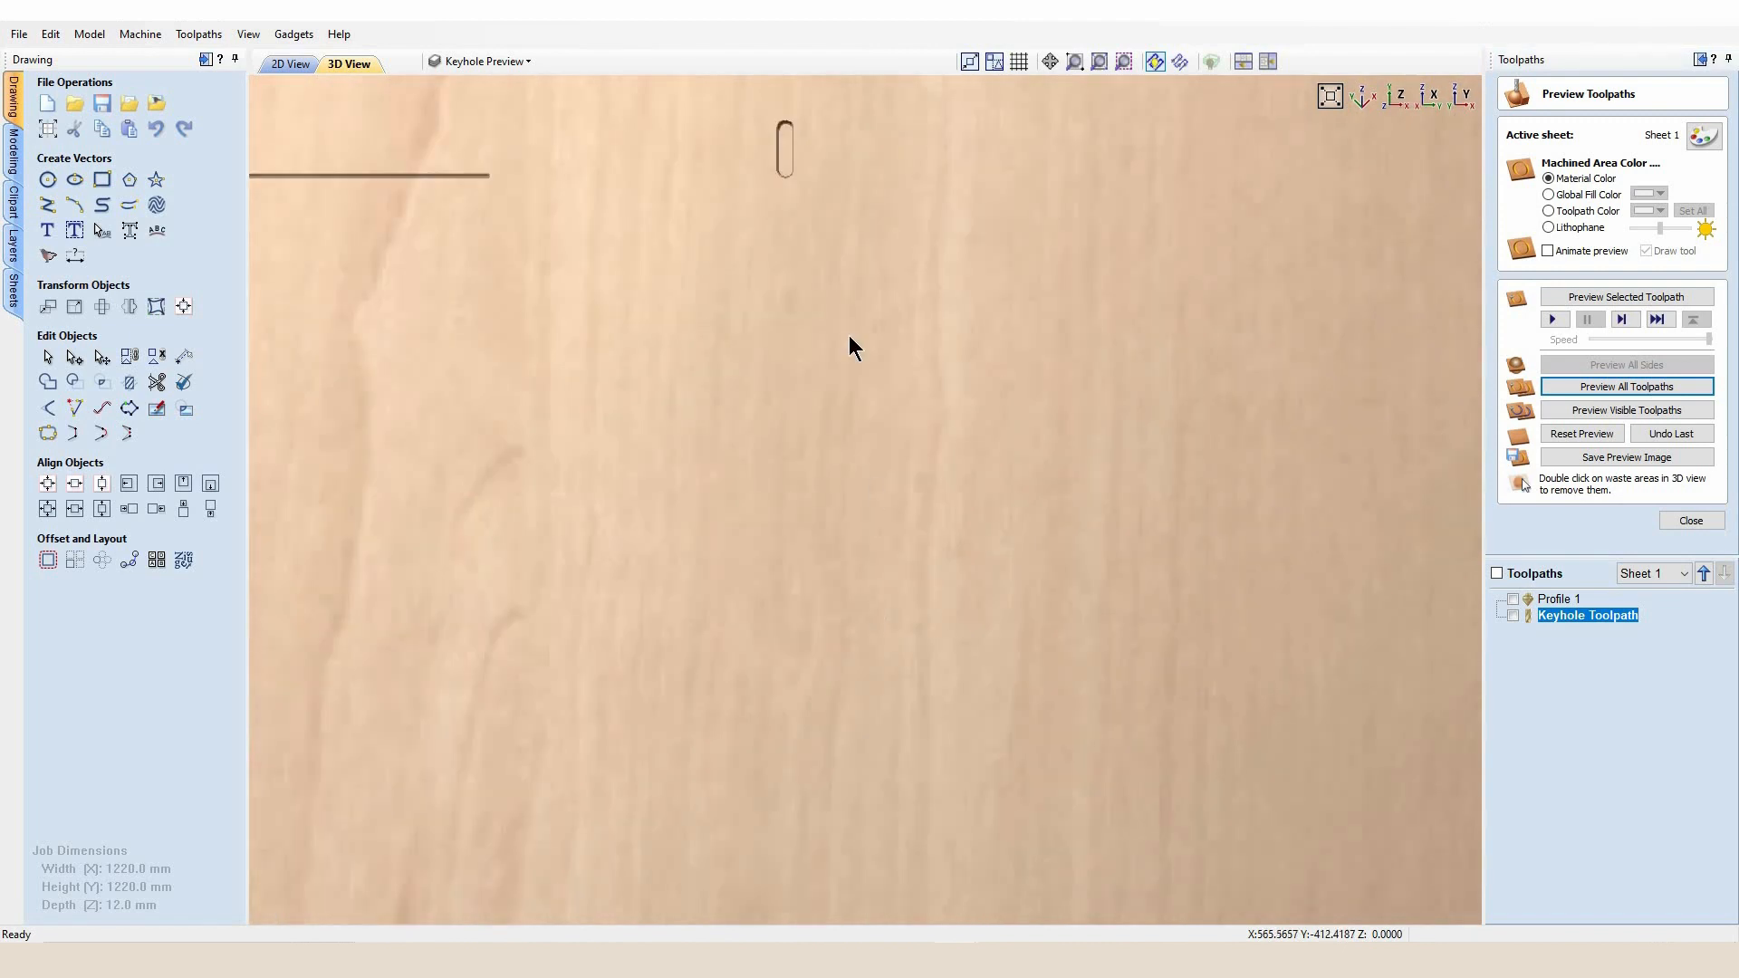
middle_drag(817, 307, 844, 552)
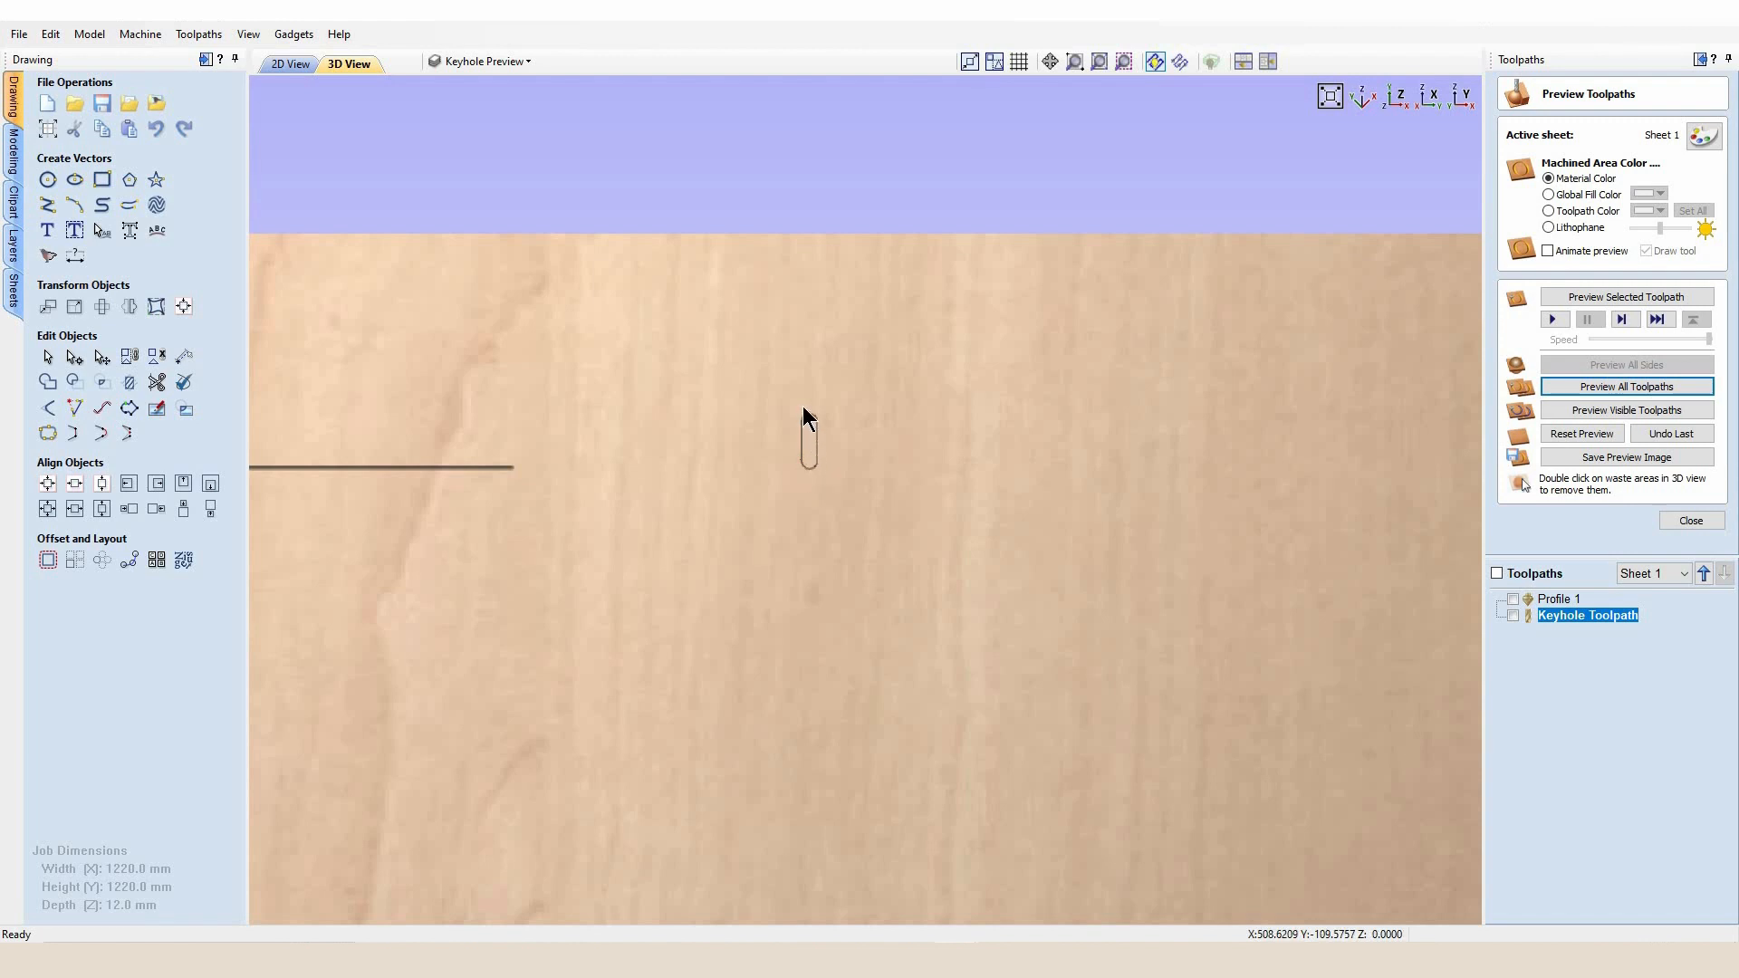
Return to the 2D drawing and group all the "Merry Christmas" lettering vectors into one object.
key(F2)
scroll(997, 447, down, 5)
scroll(1041, 580, down, 1)
scroll(1058, 607, up, 1)
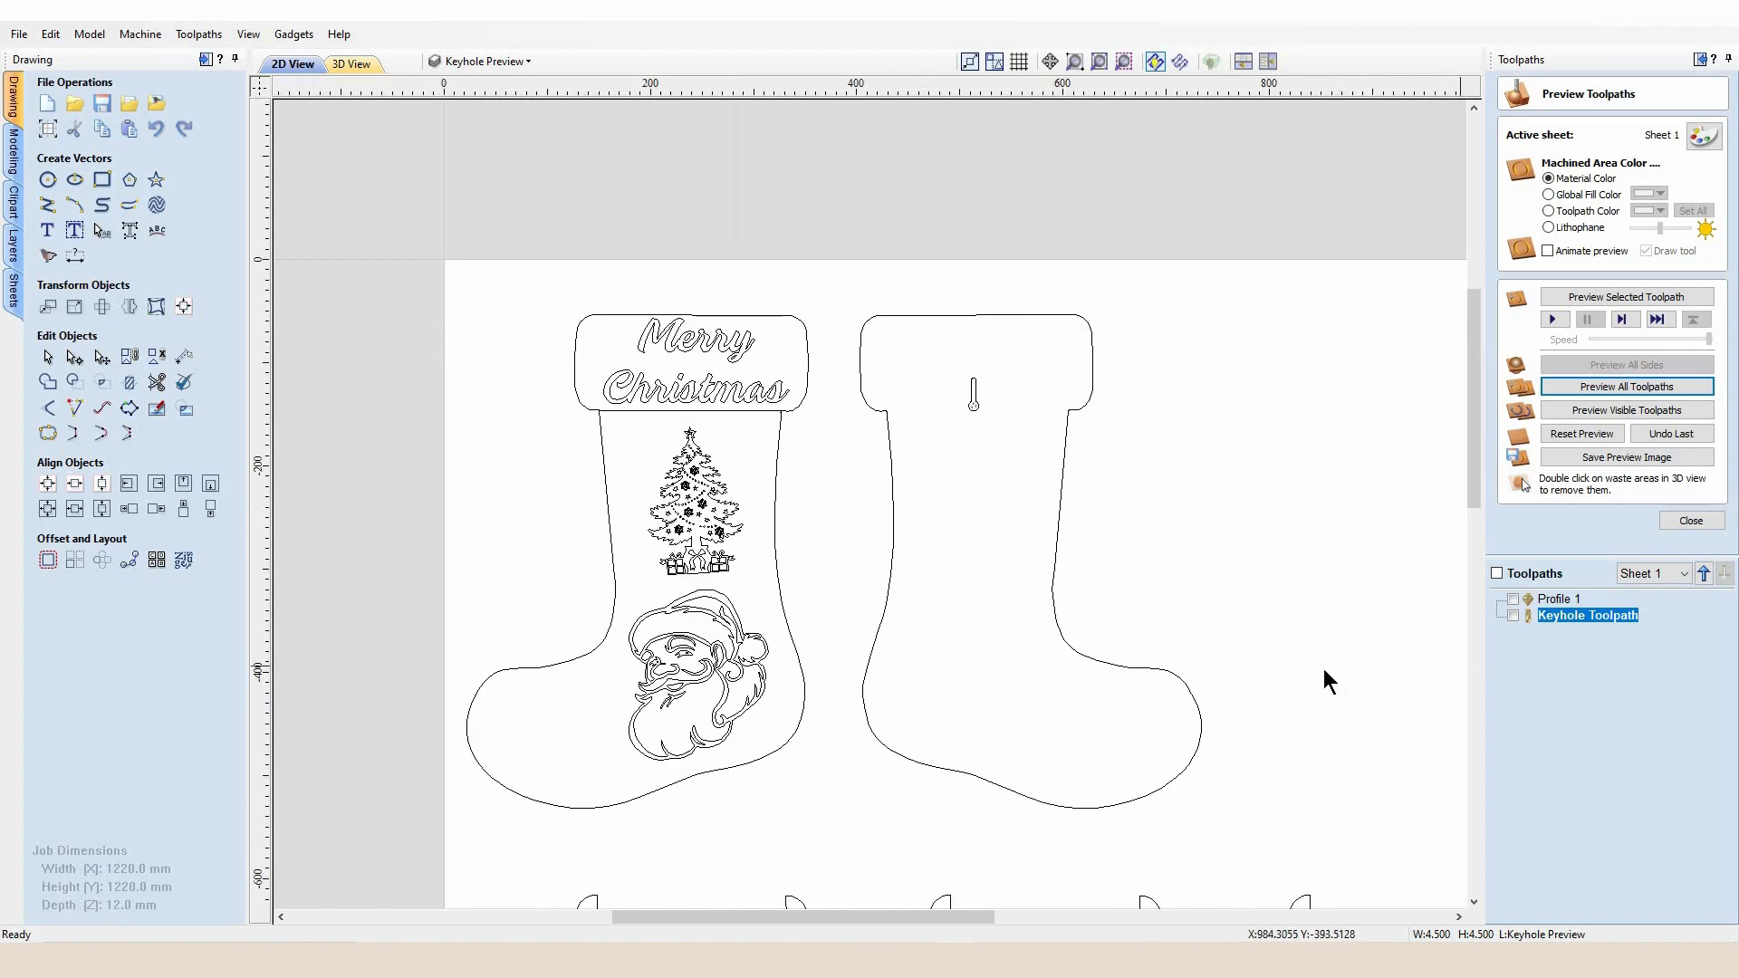
scroll(1313, 715, down, 1)
scroll(1300, 800, down, 1)
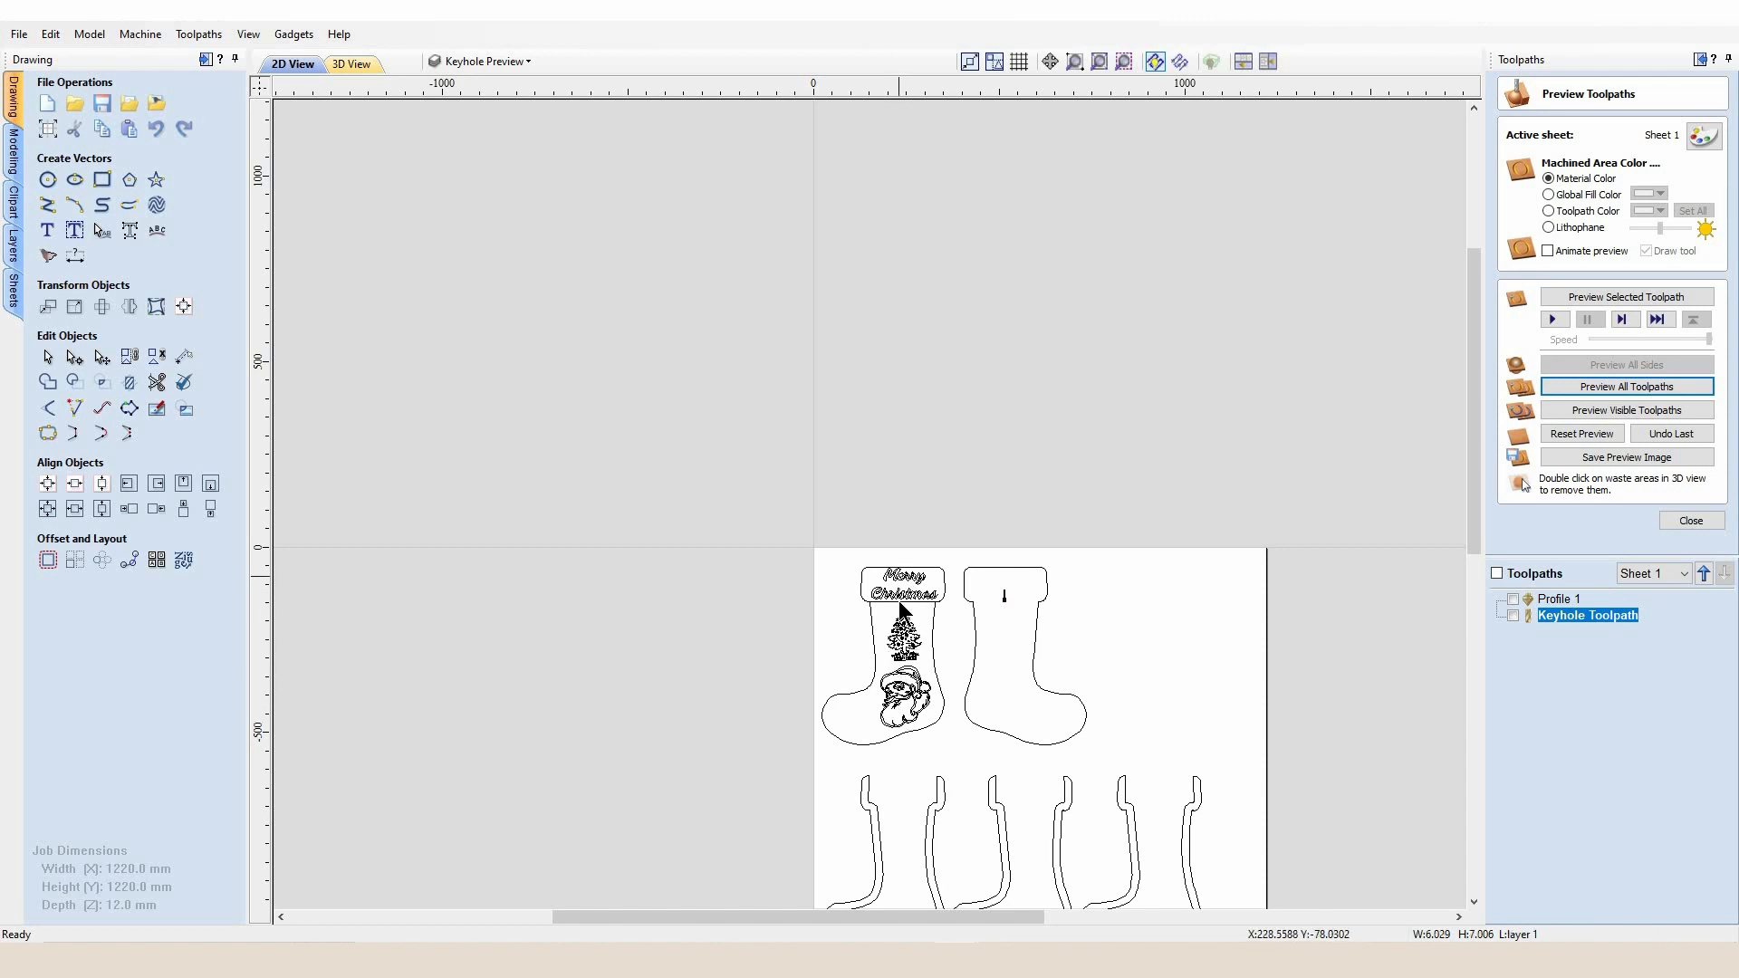
scroll(905, 602, up, 2)
drag(1015, 635, 806, 555)
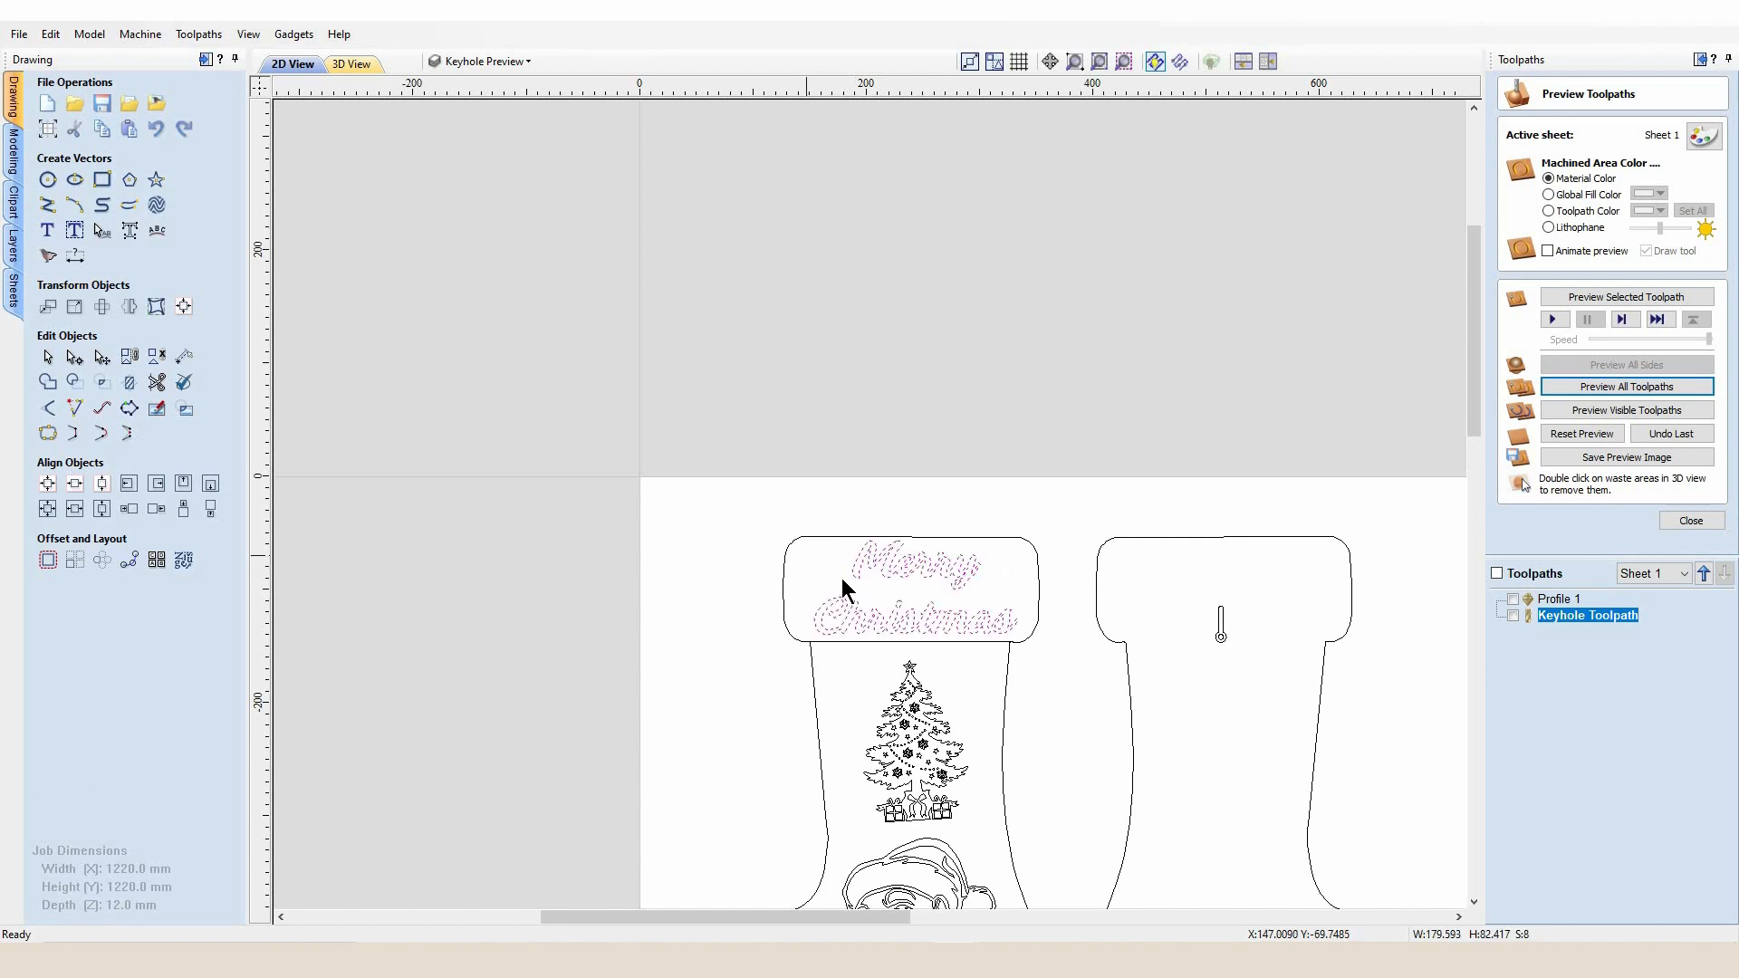
click(953, 596)
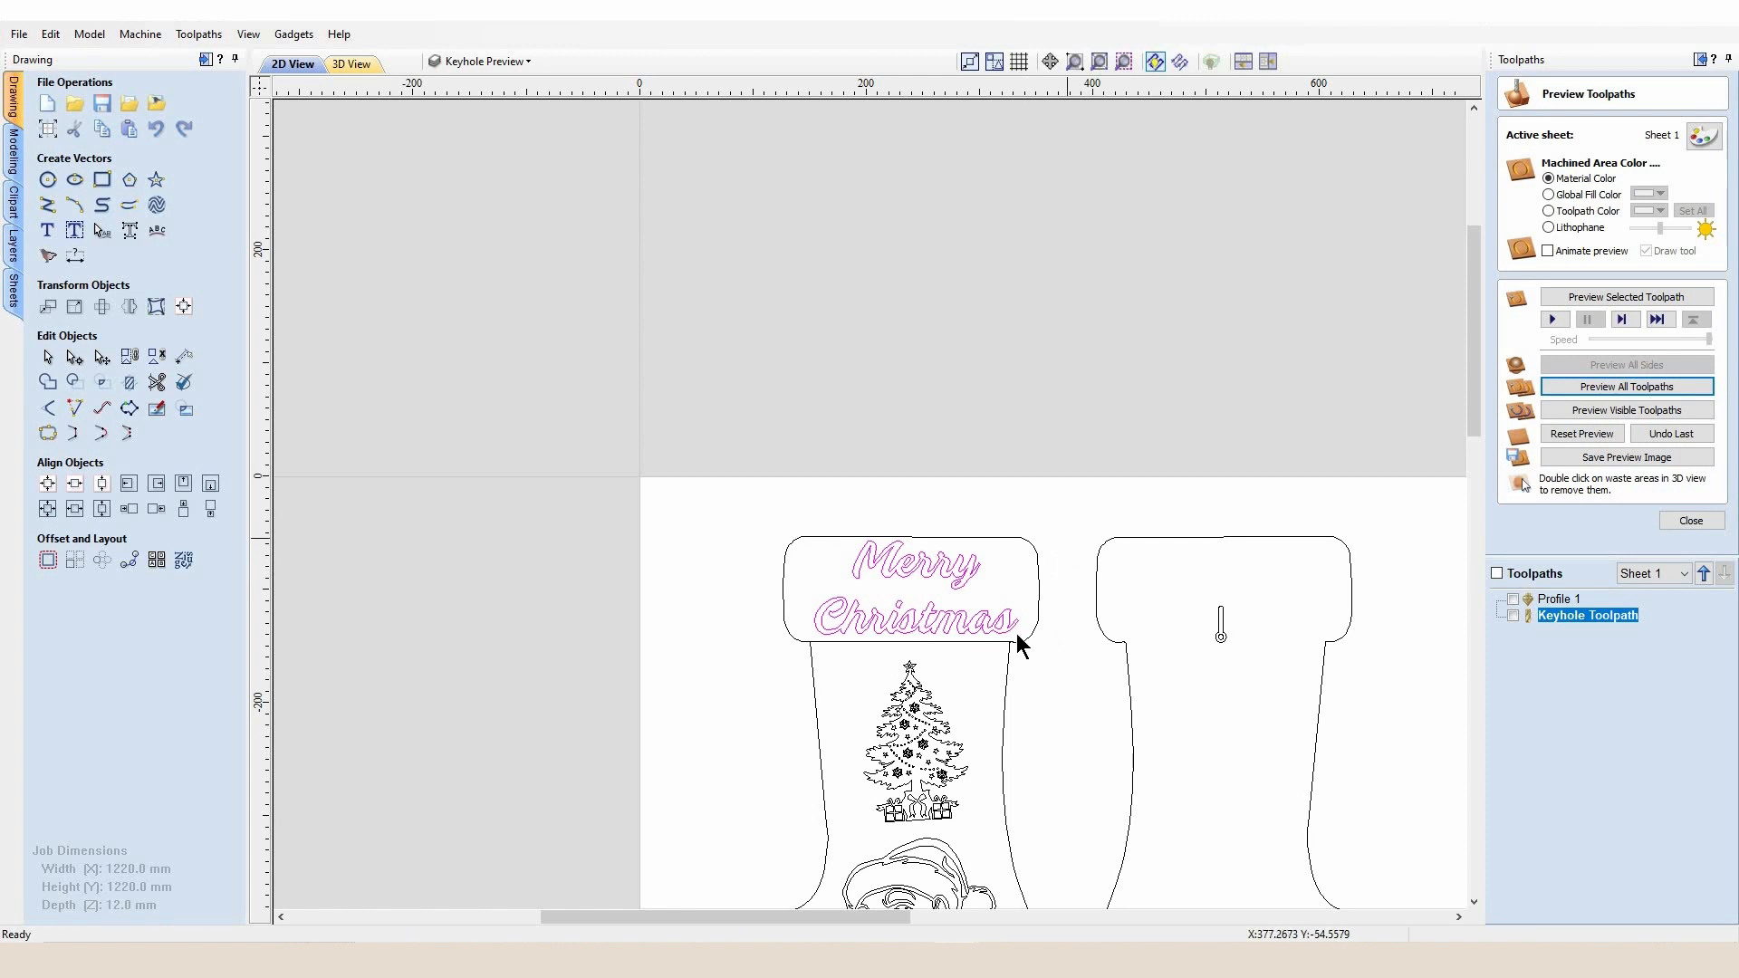
Select the lettering, the tree and the Santa in turn to check that each is a single group.
click(947, 623)
click(924, 768)
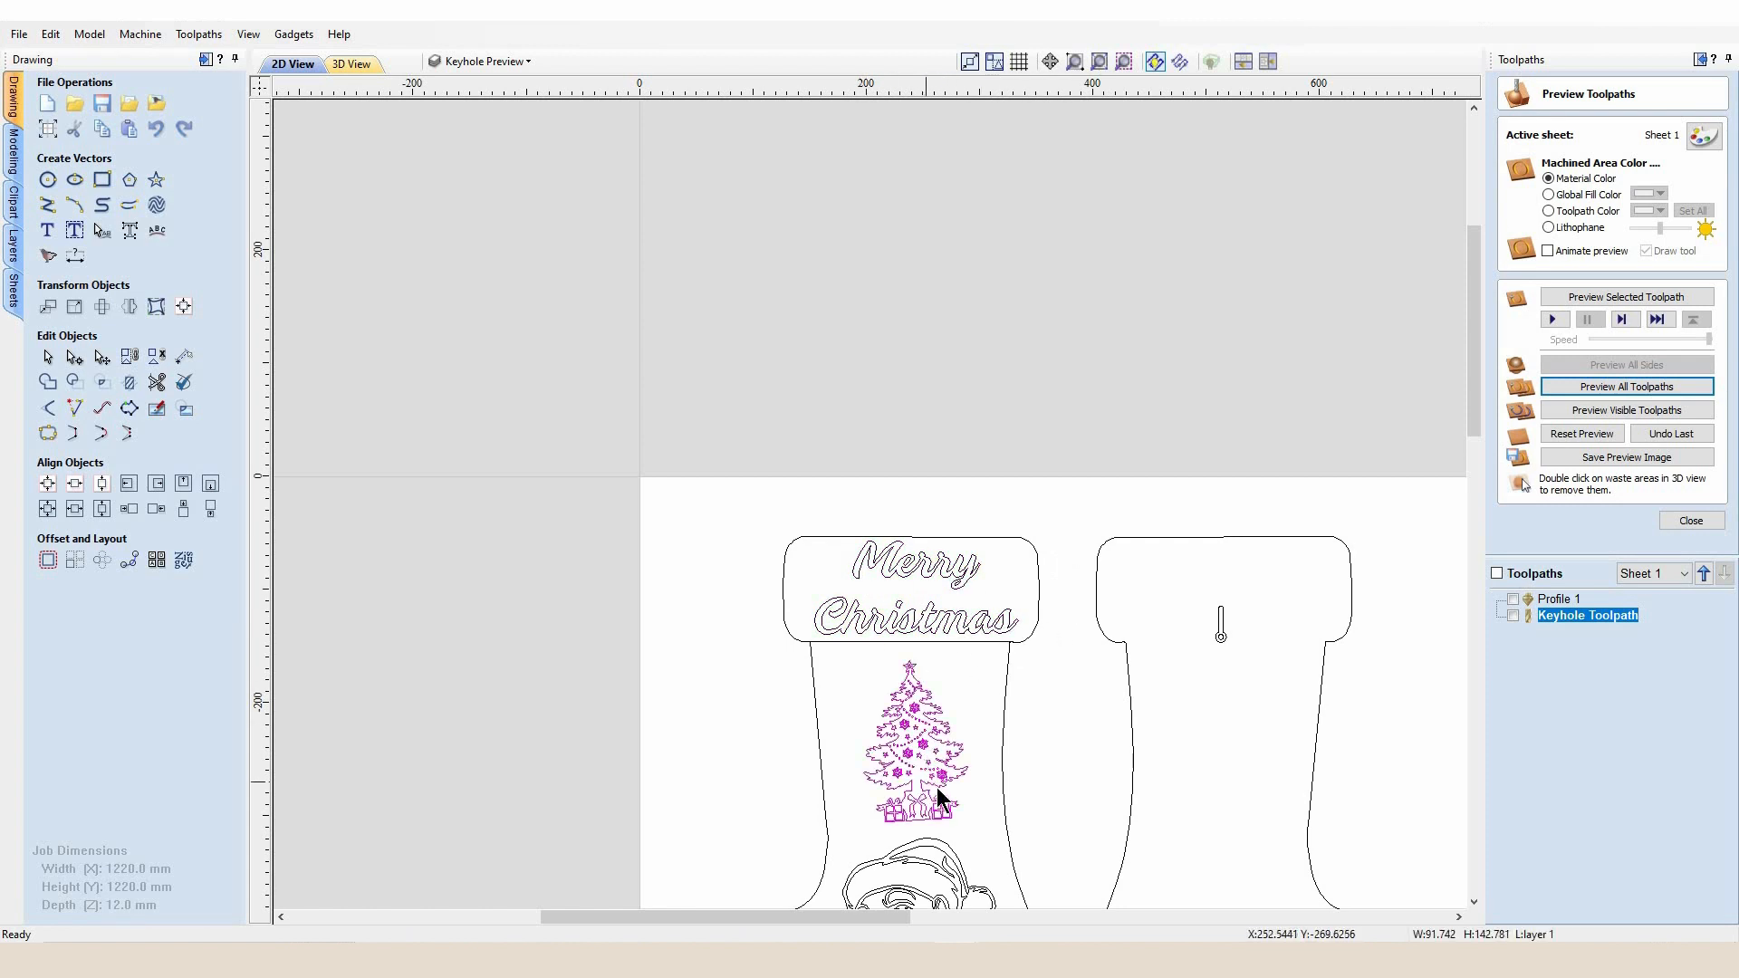
scroll(938, 797, down, 2)
scroll(935, 852, up, 3)
click(949, 600)
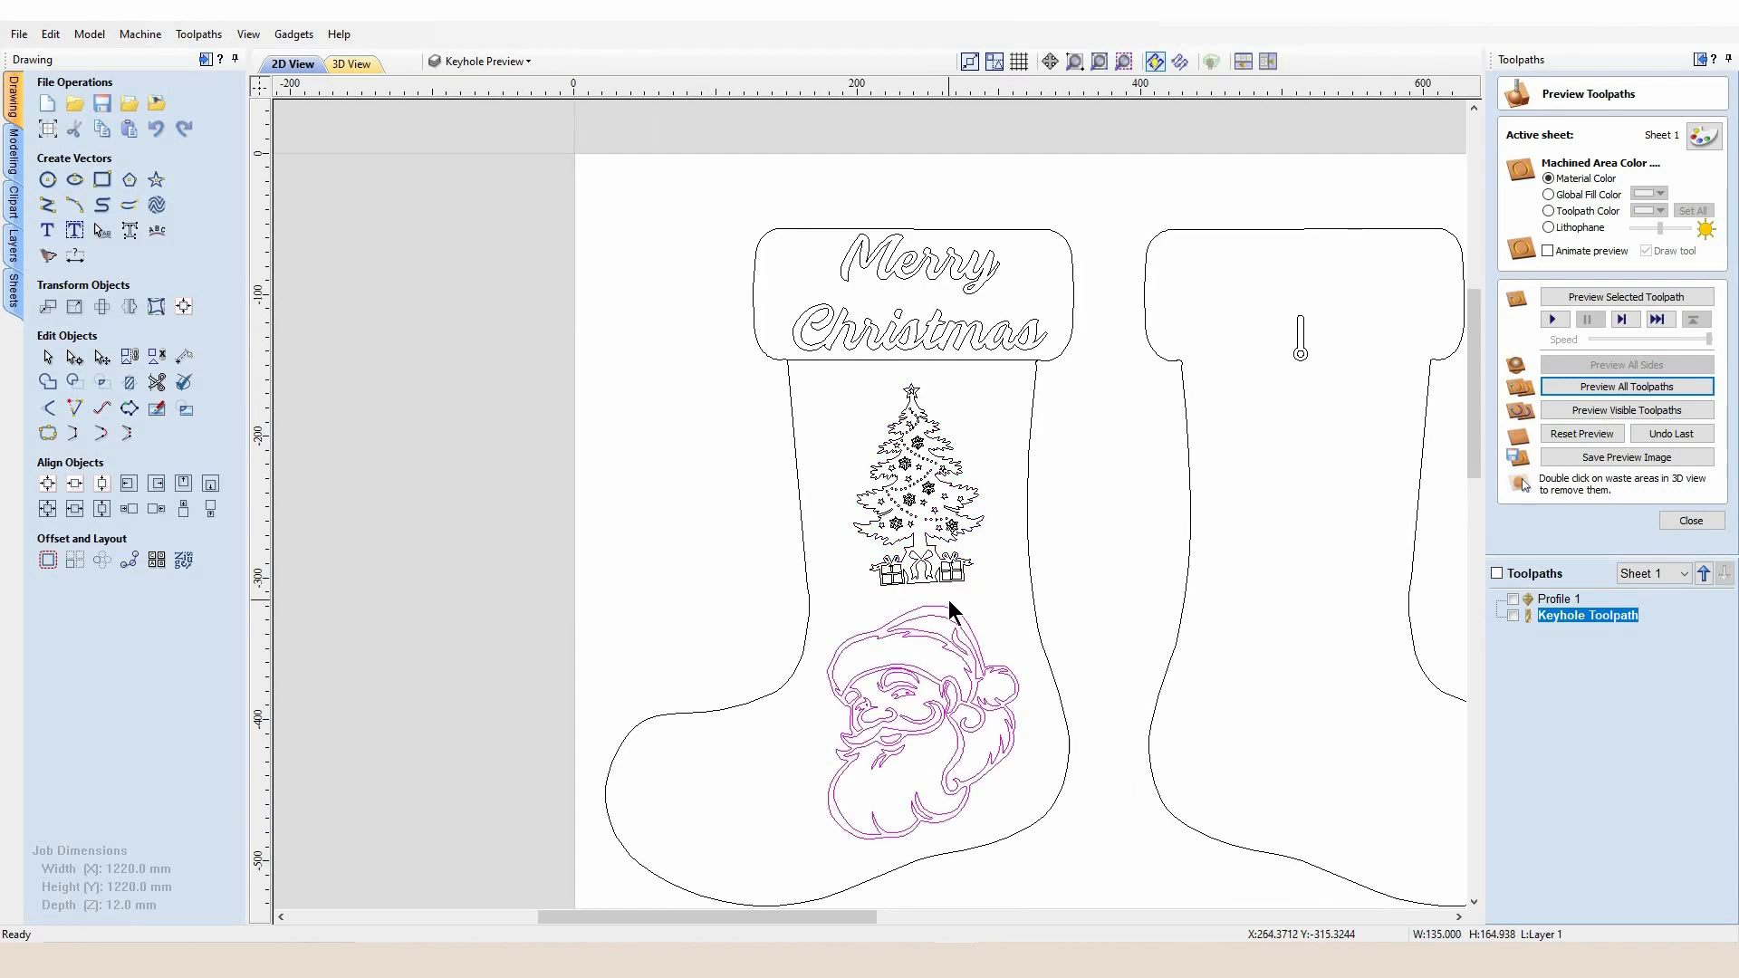
scroll(949, 599, down, 2)
Calculate a V-carve toolpath for the "Merry Christmas" lettering with a 5 mm flat depth and the 60 degree v bit.
click(1689, 522)
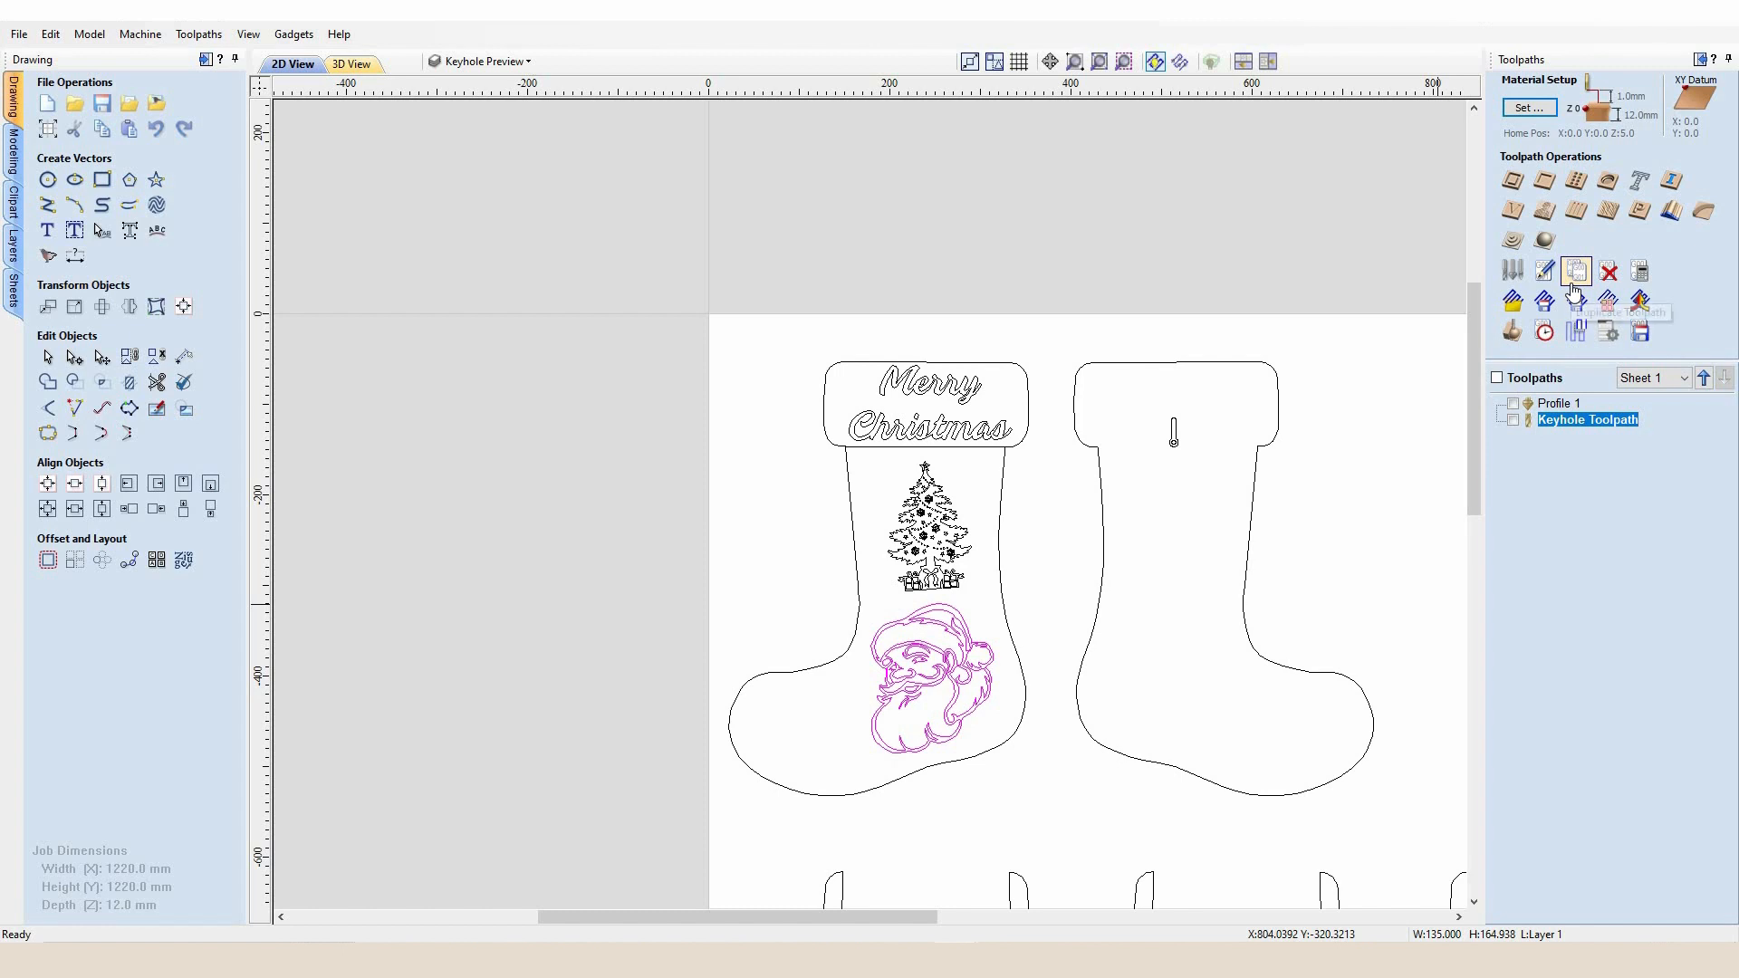
click(985, 440)
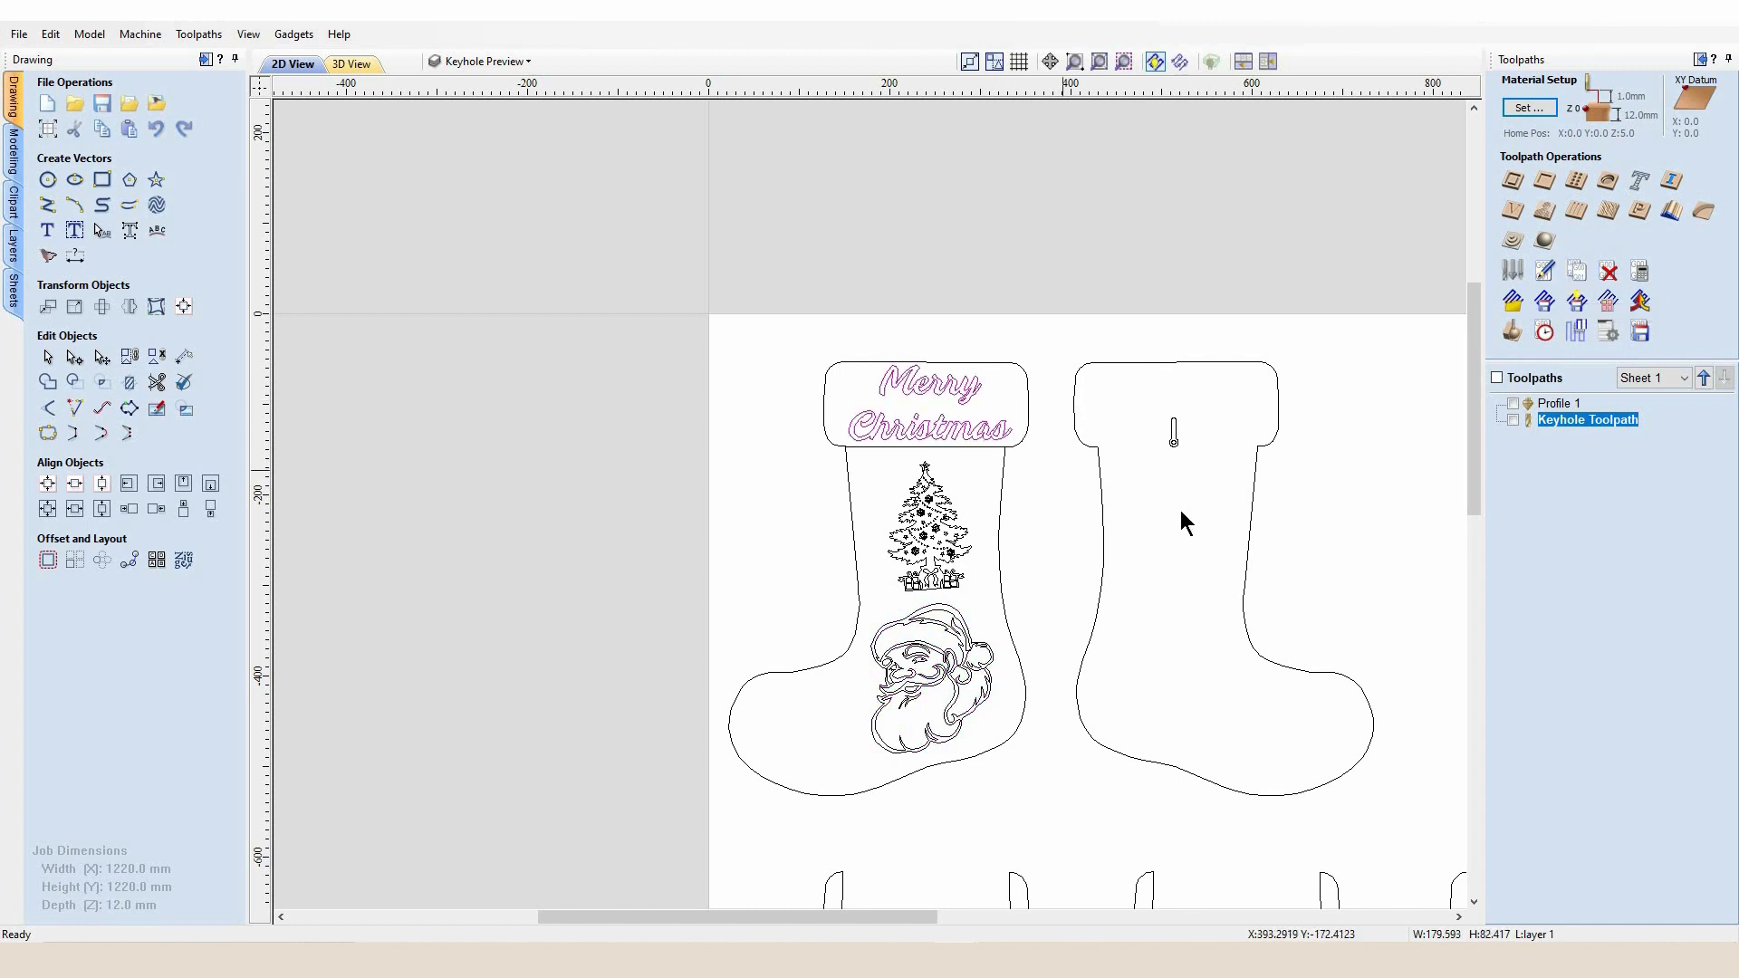
click(1524, 208)
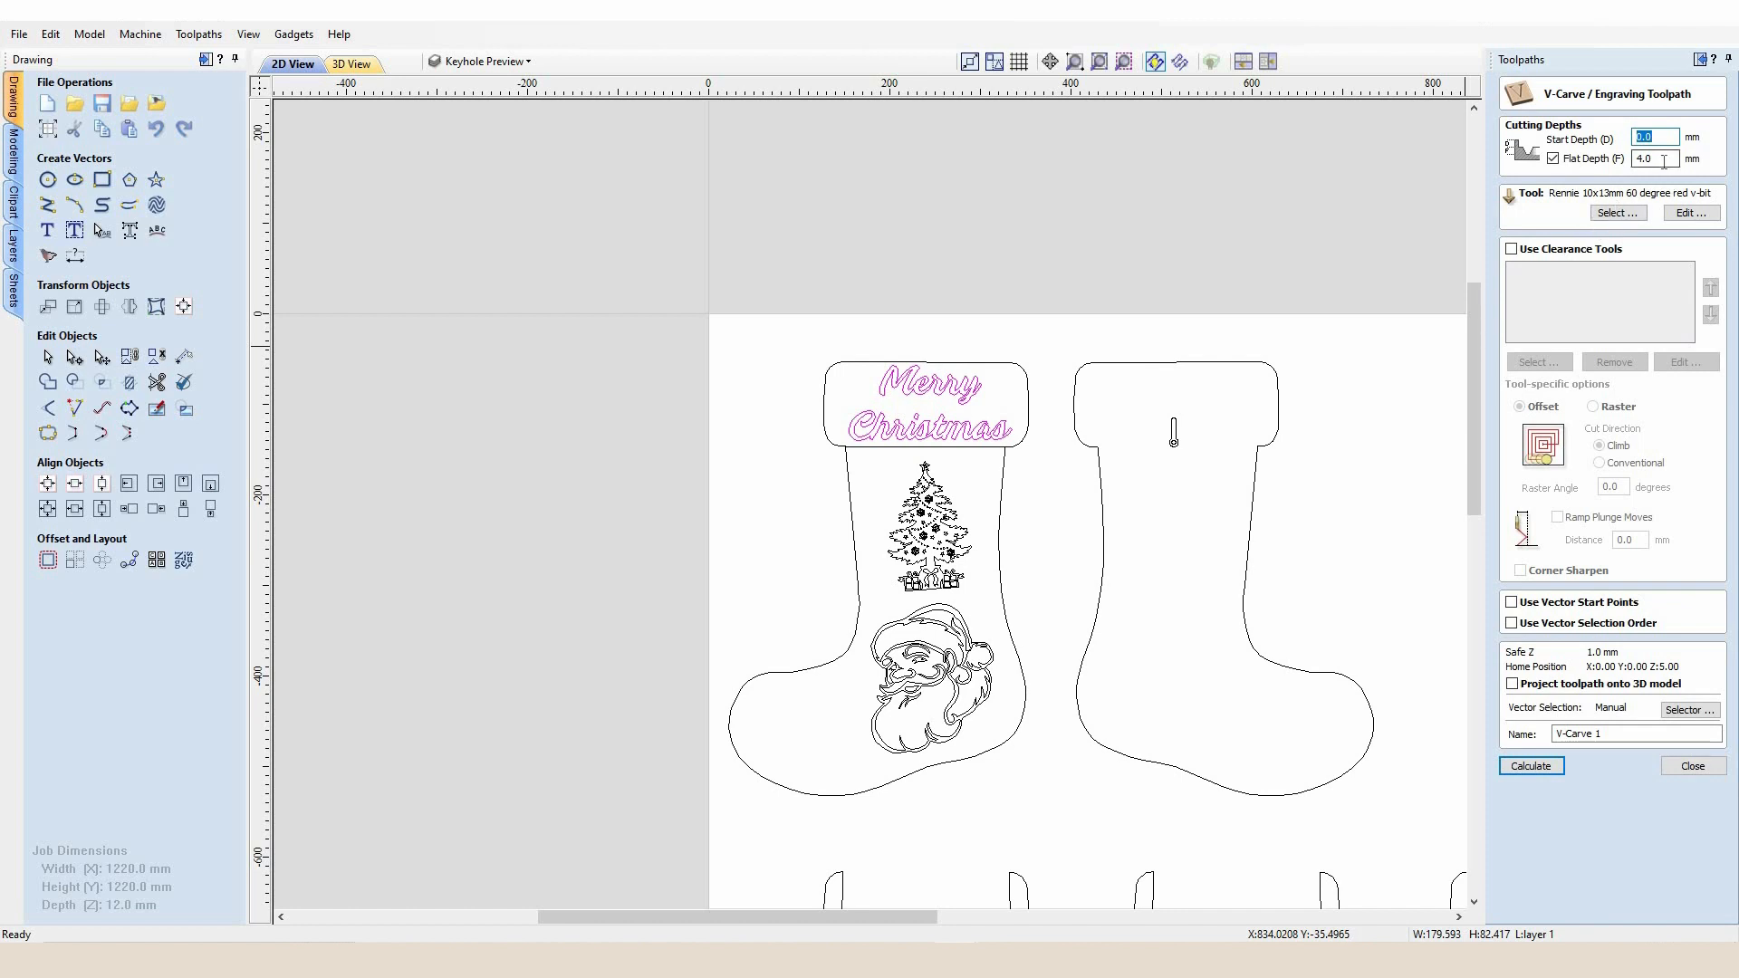
text(5)
click(1632, 214)
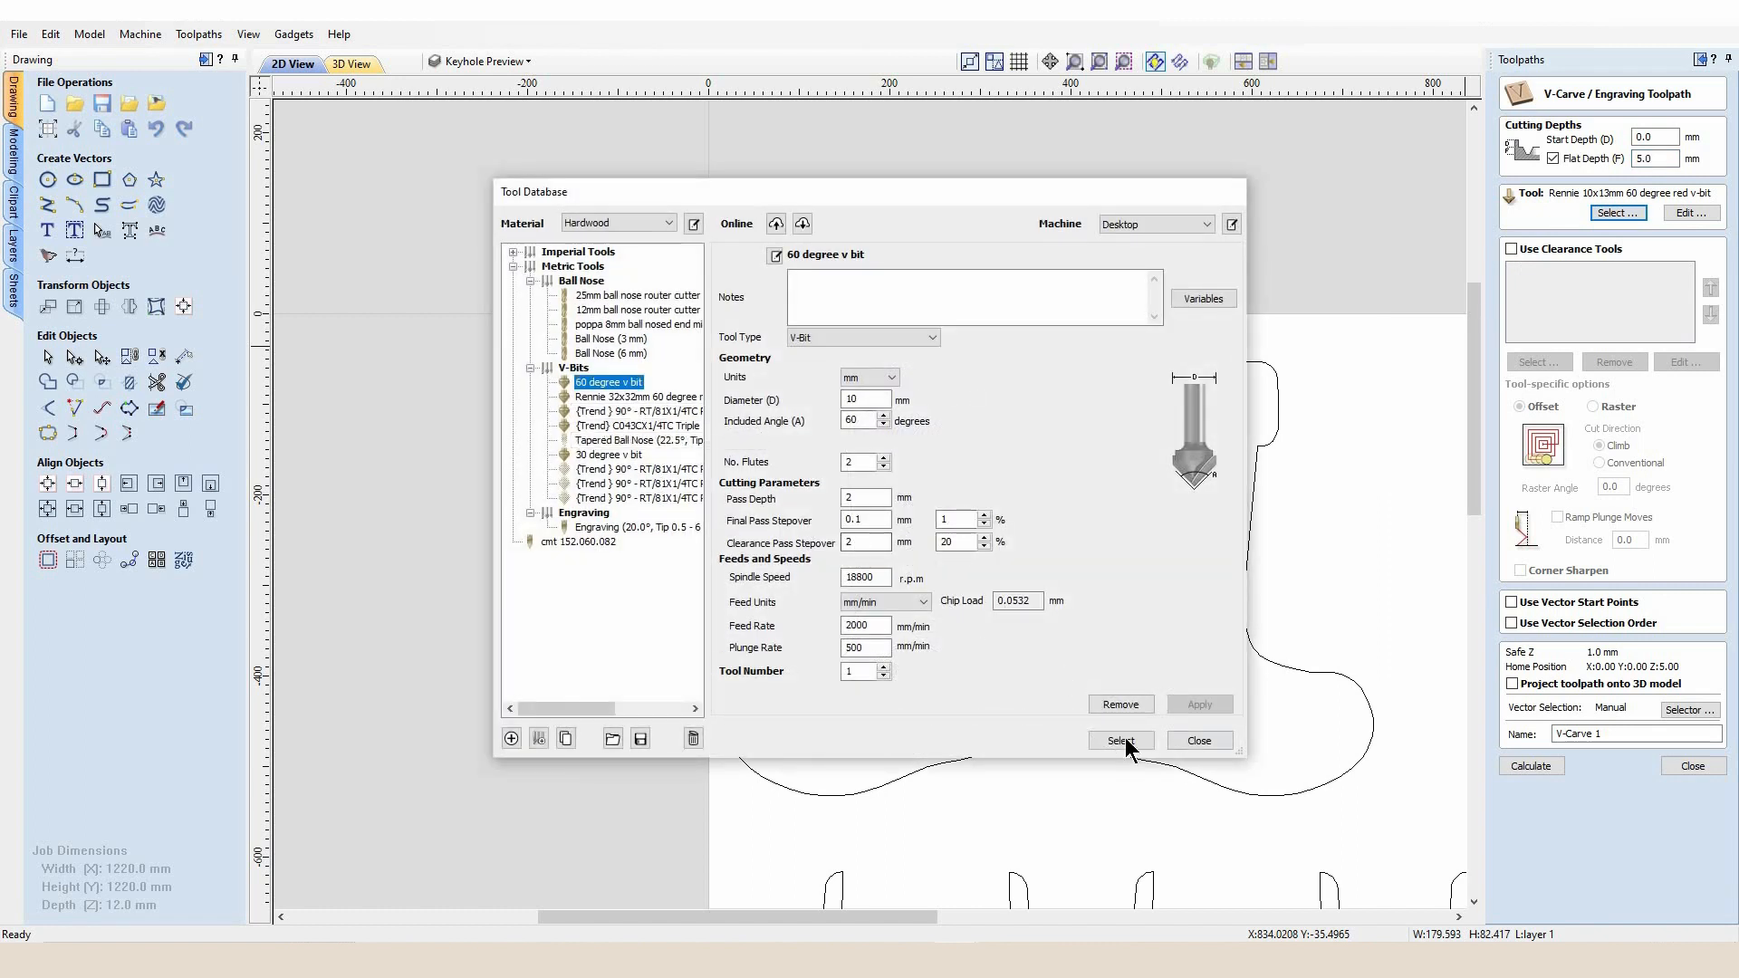
click(1124, 740)
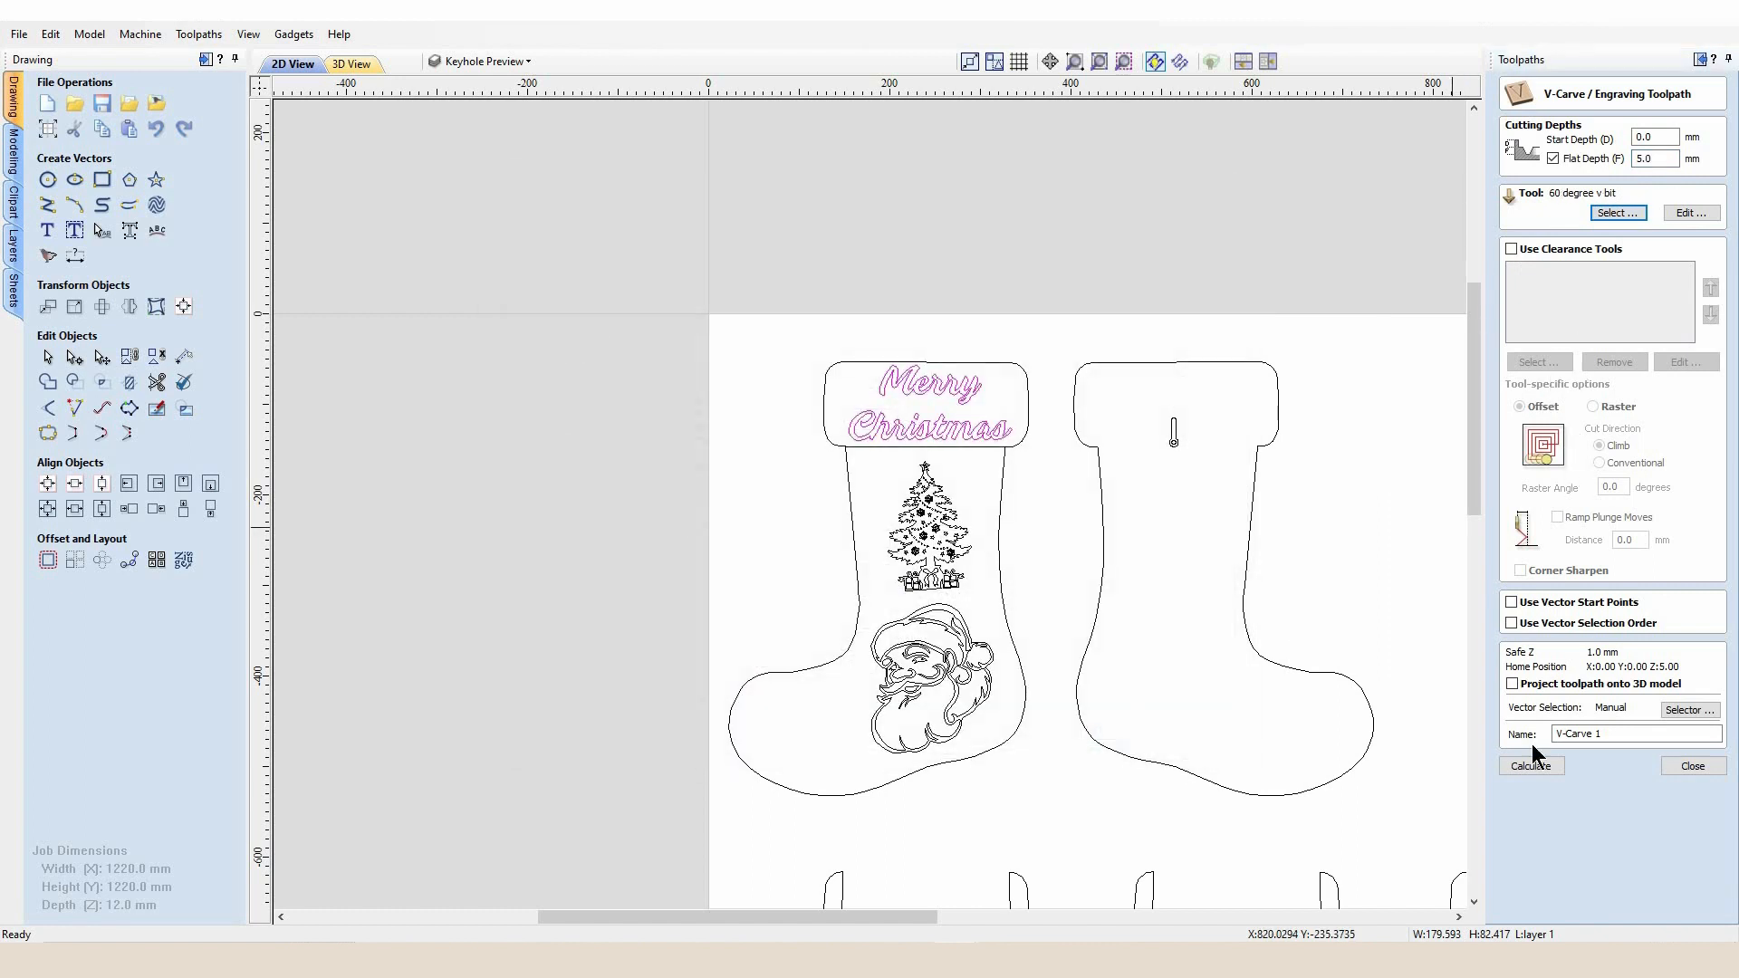
click(1532, 766)
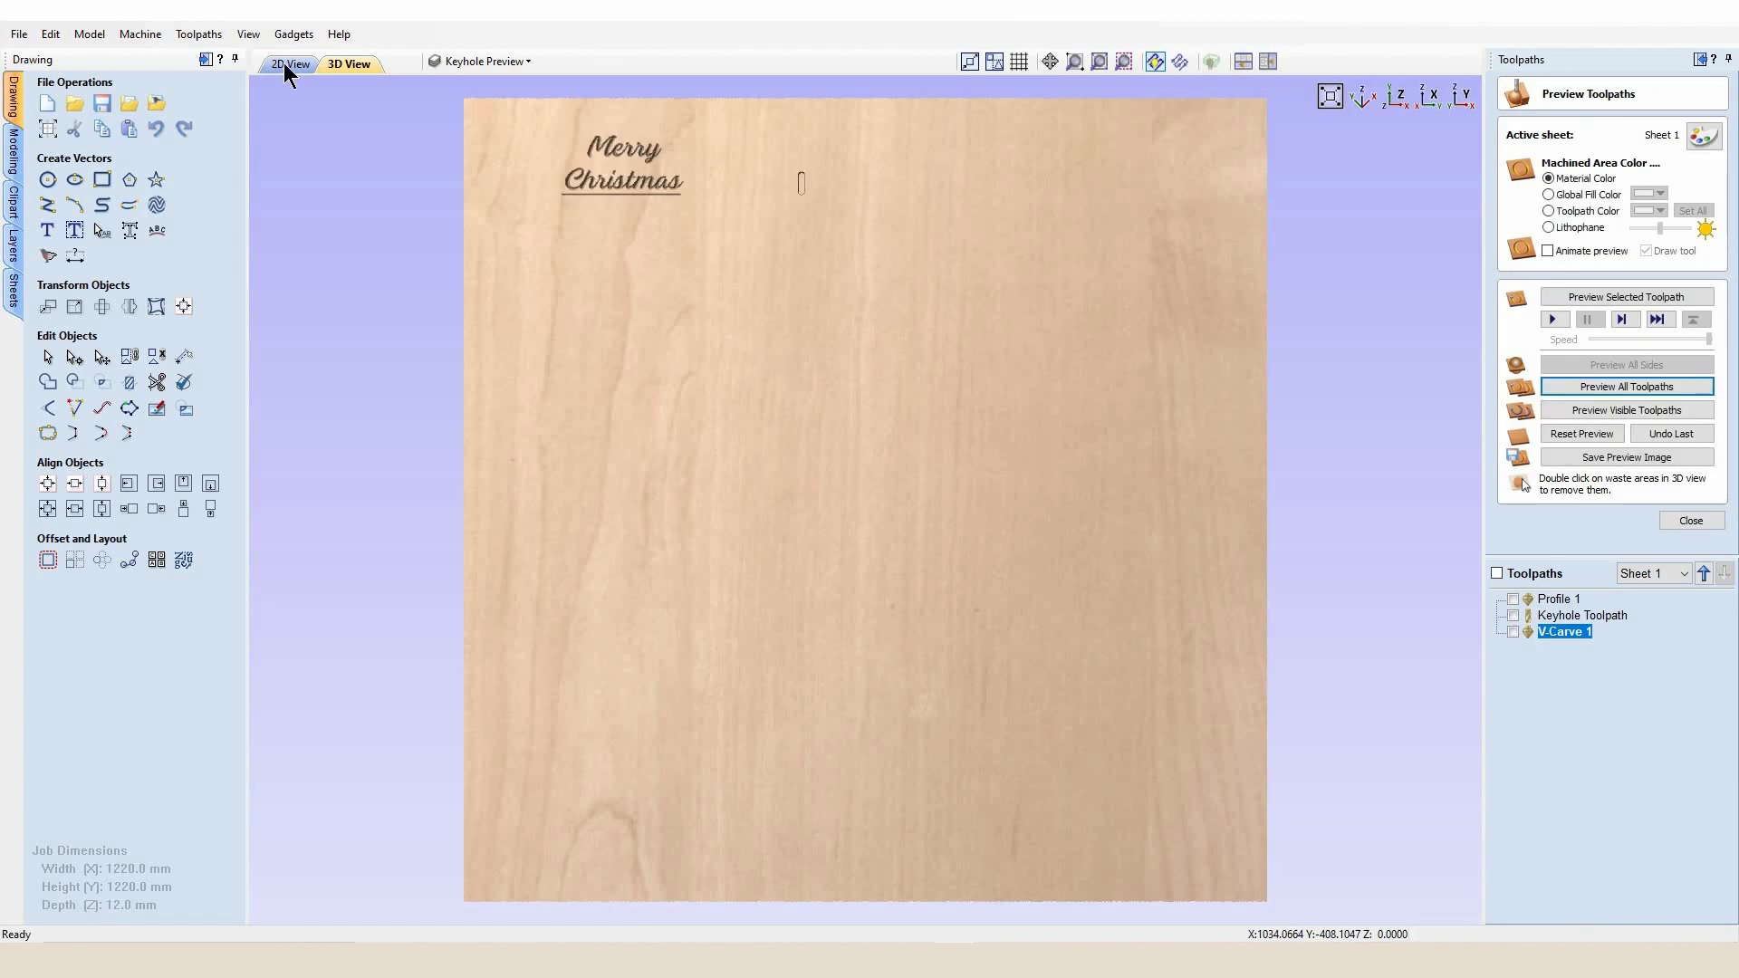
Calculate a V-carve toolpath for the Santa with a 3 mm flat depth and the 60 degree v bit.
click(295, 65)
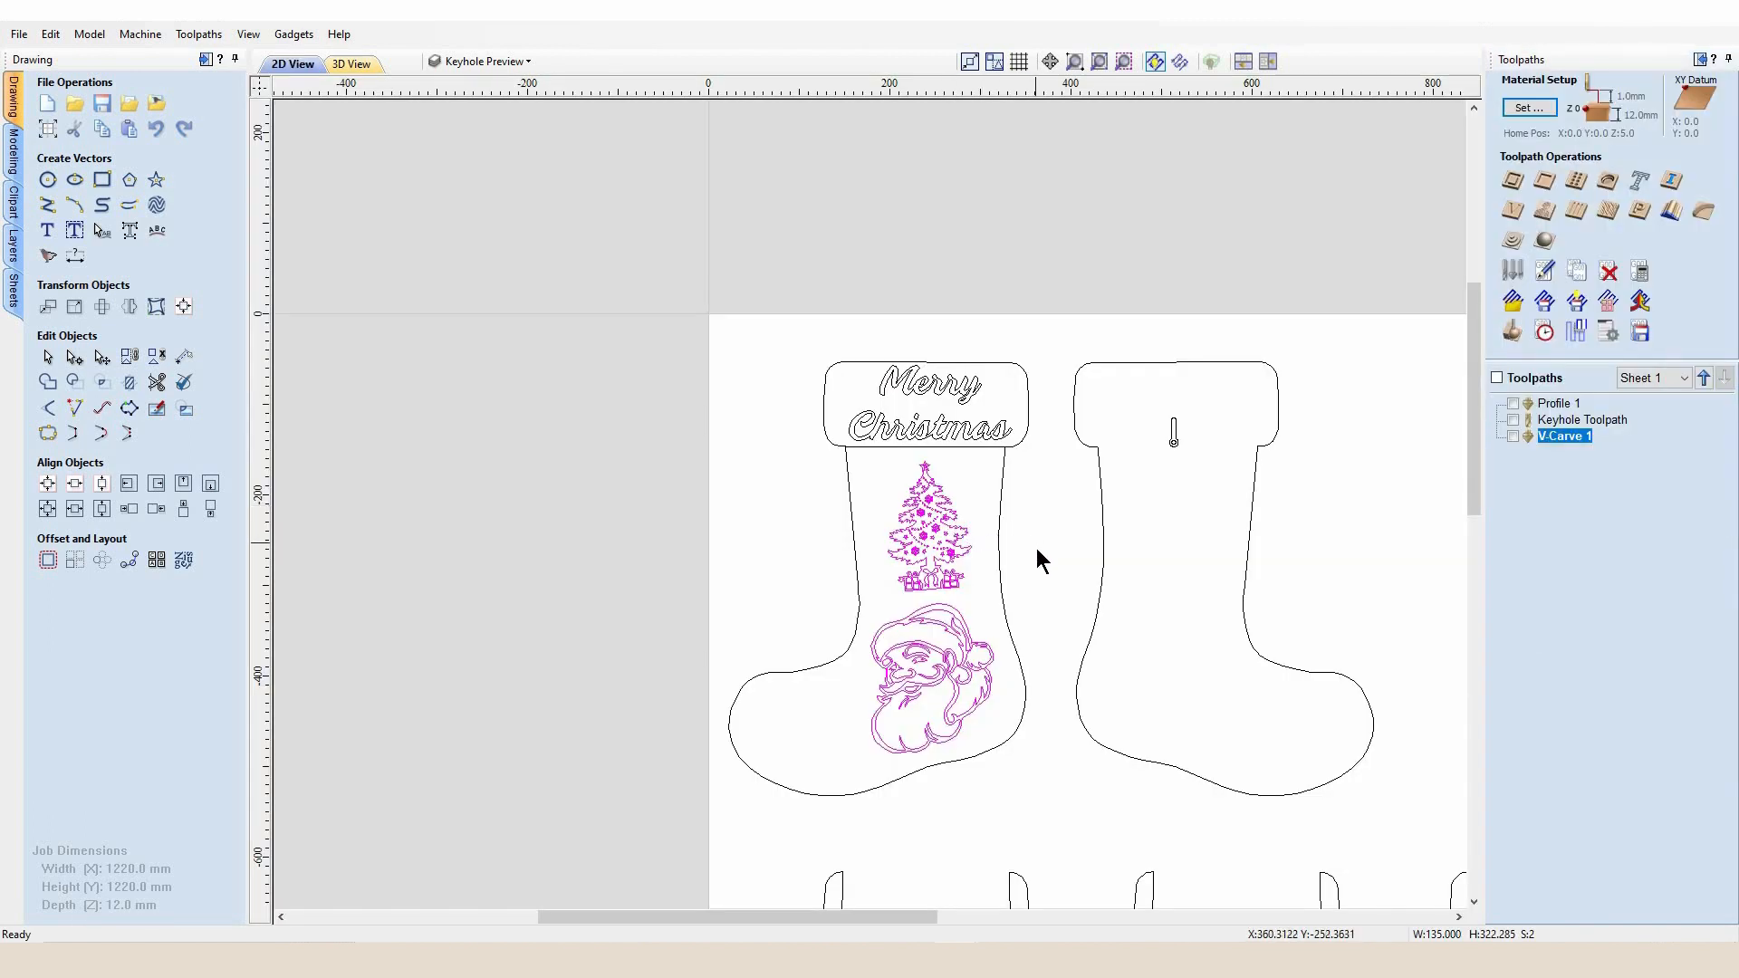
click(949, 668)
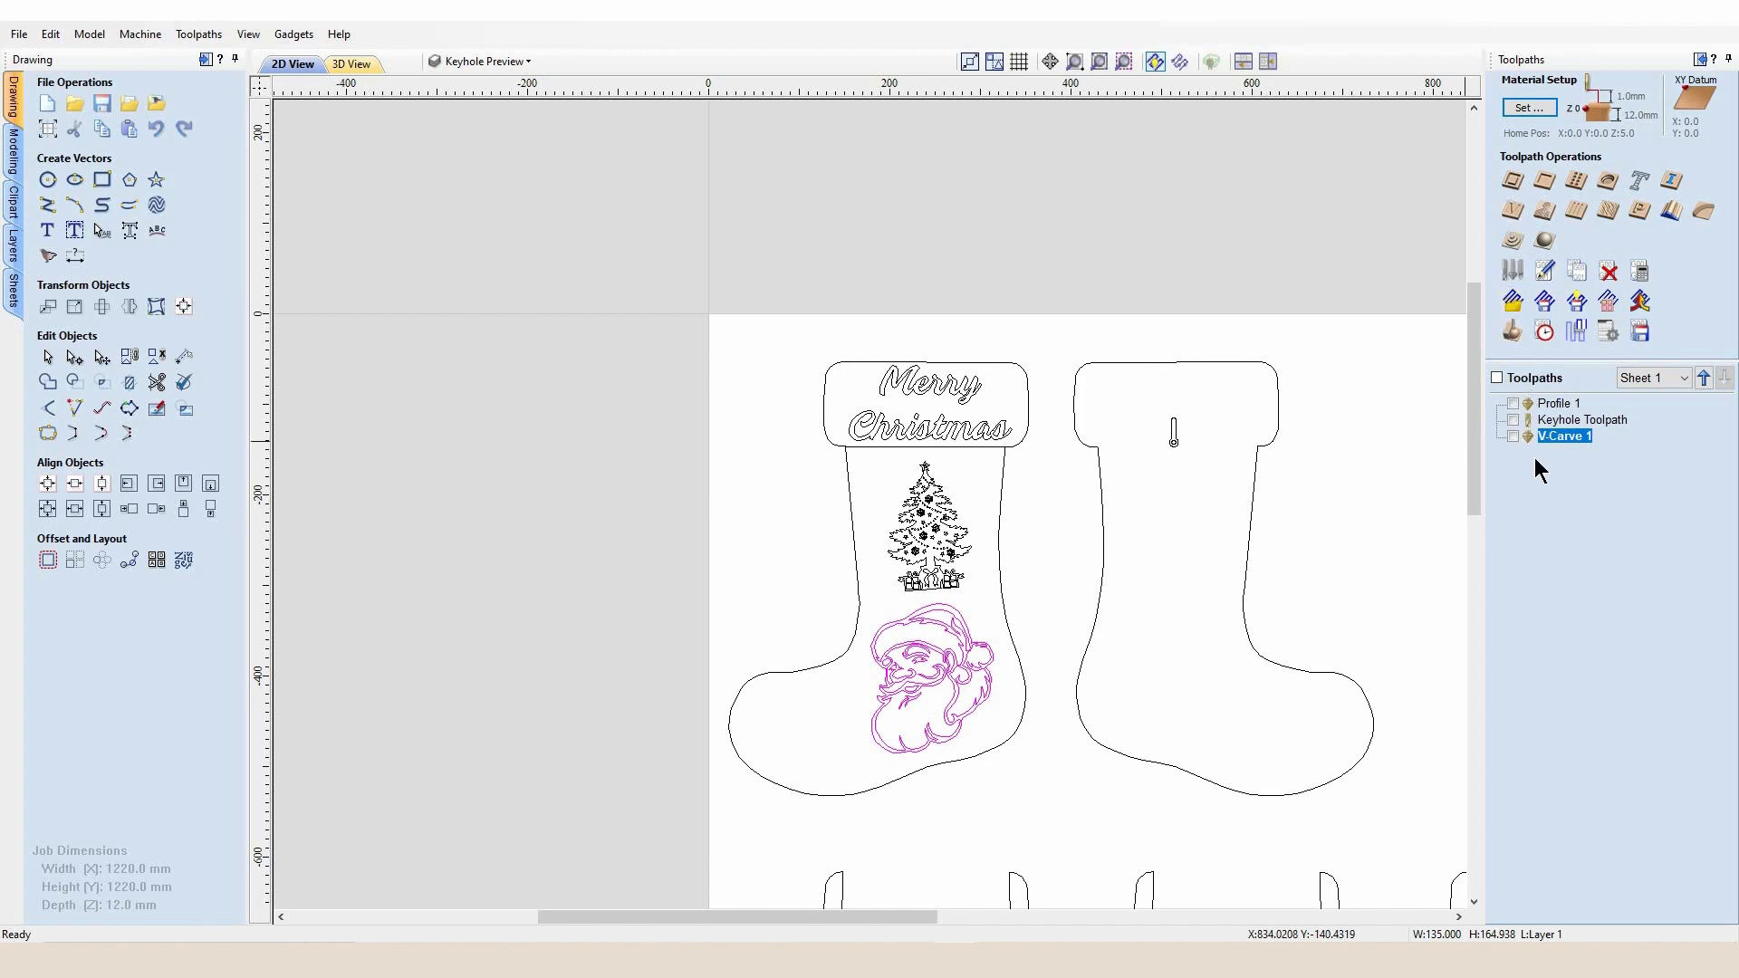
click(1513, 211)
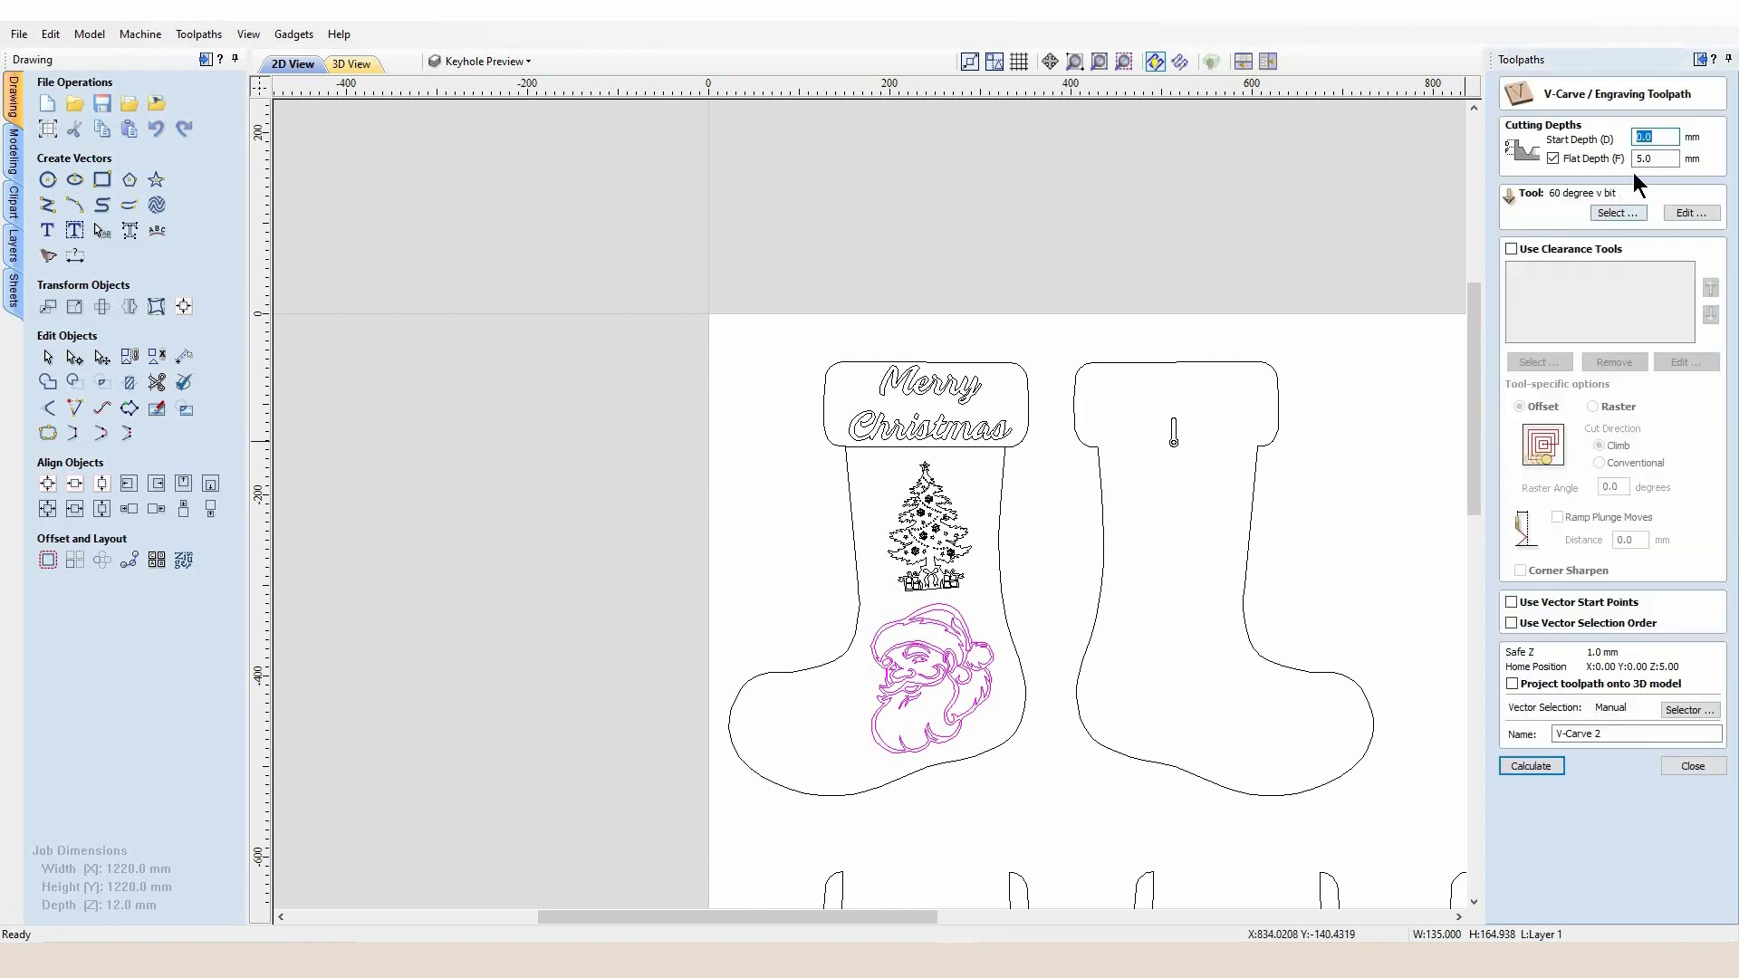
key(Tab)
text(3)
click(1547, 761)
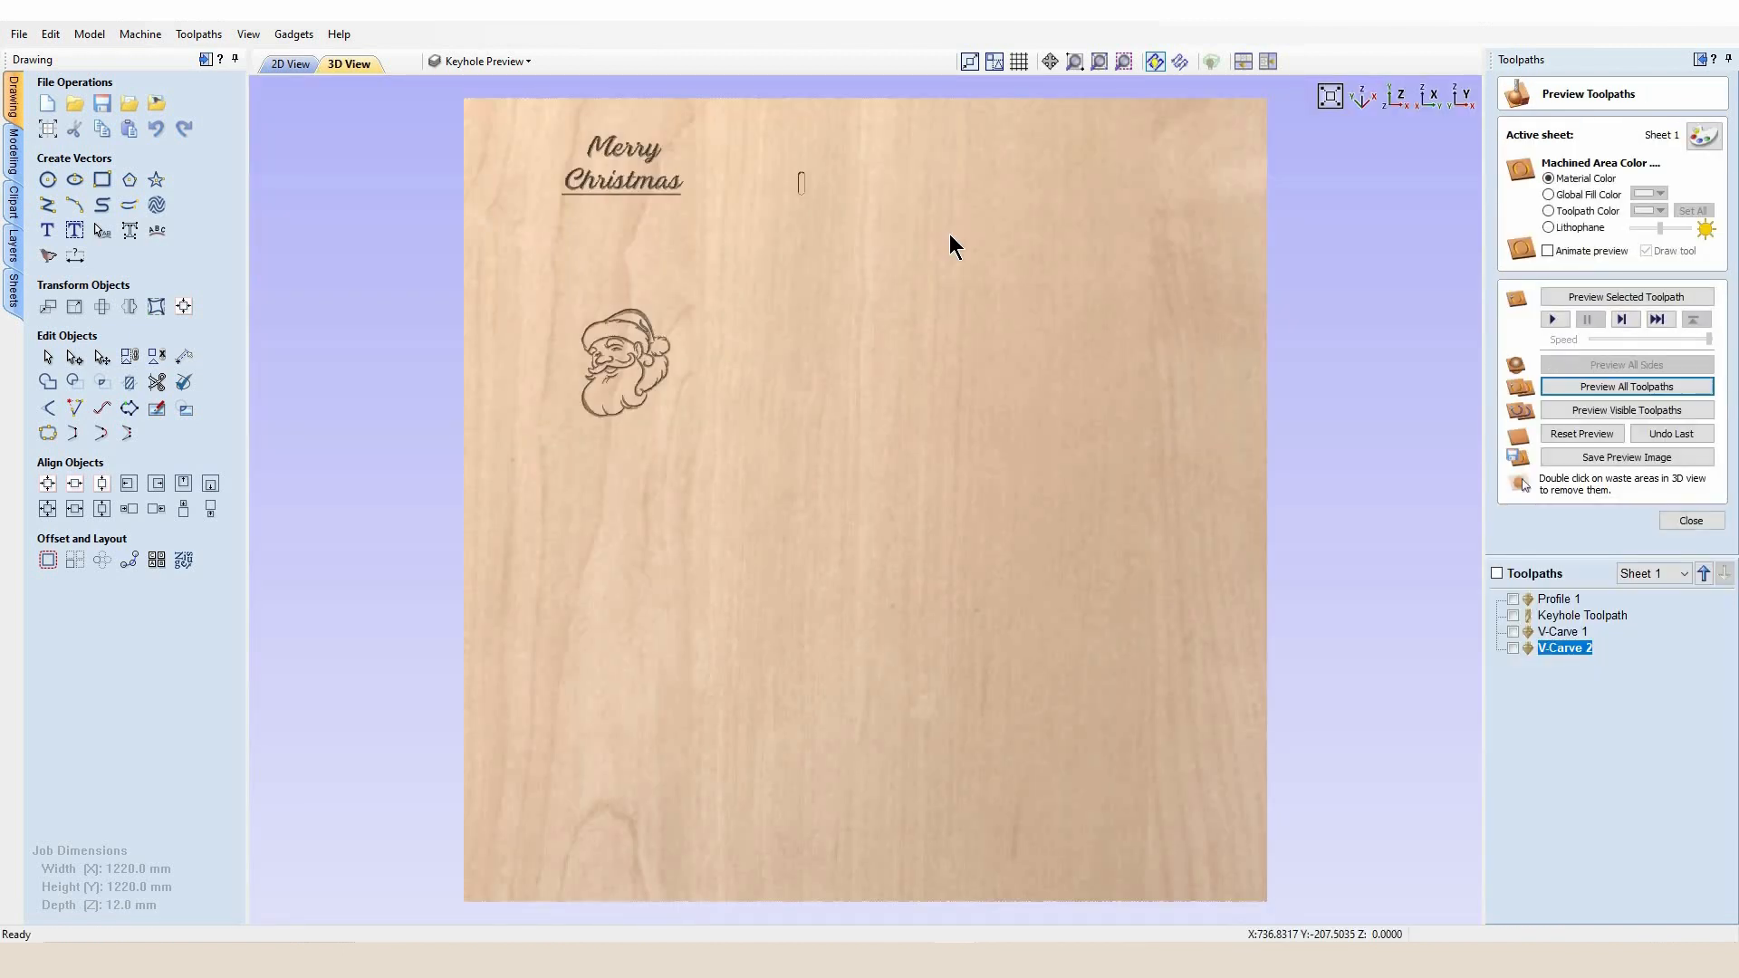
Return to the 2D drawing, select the Christmas tree and start a profile toolpath that machines on the tree's vectors.
click(290, 65)
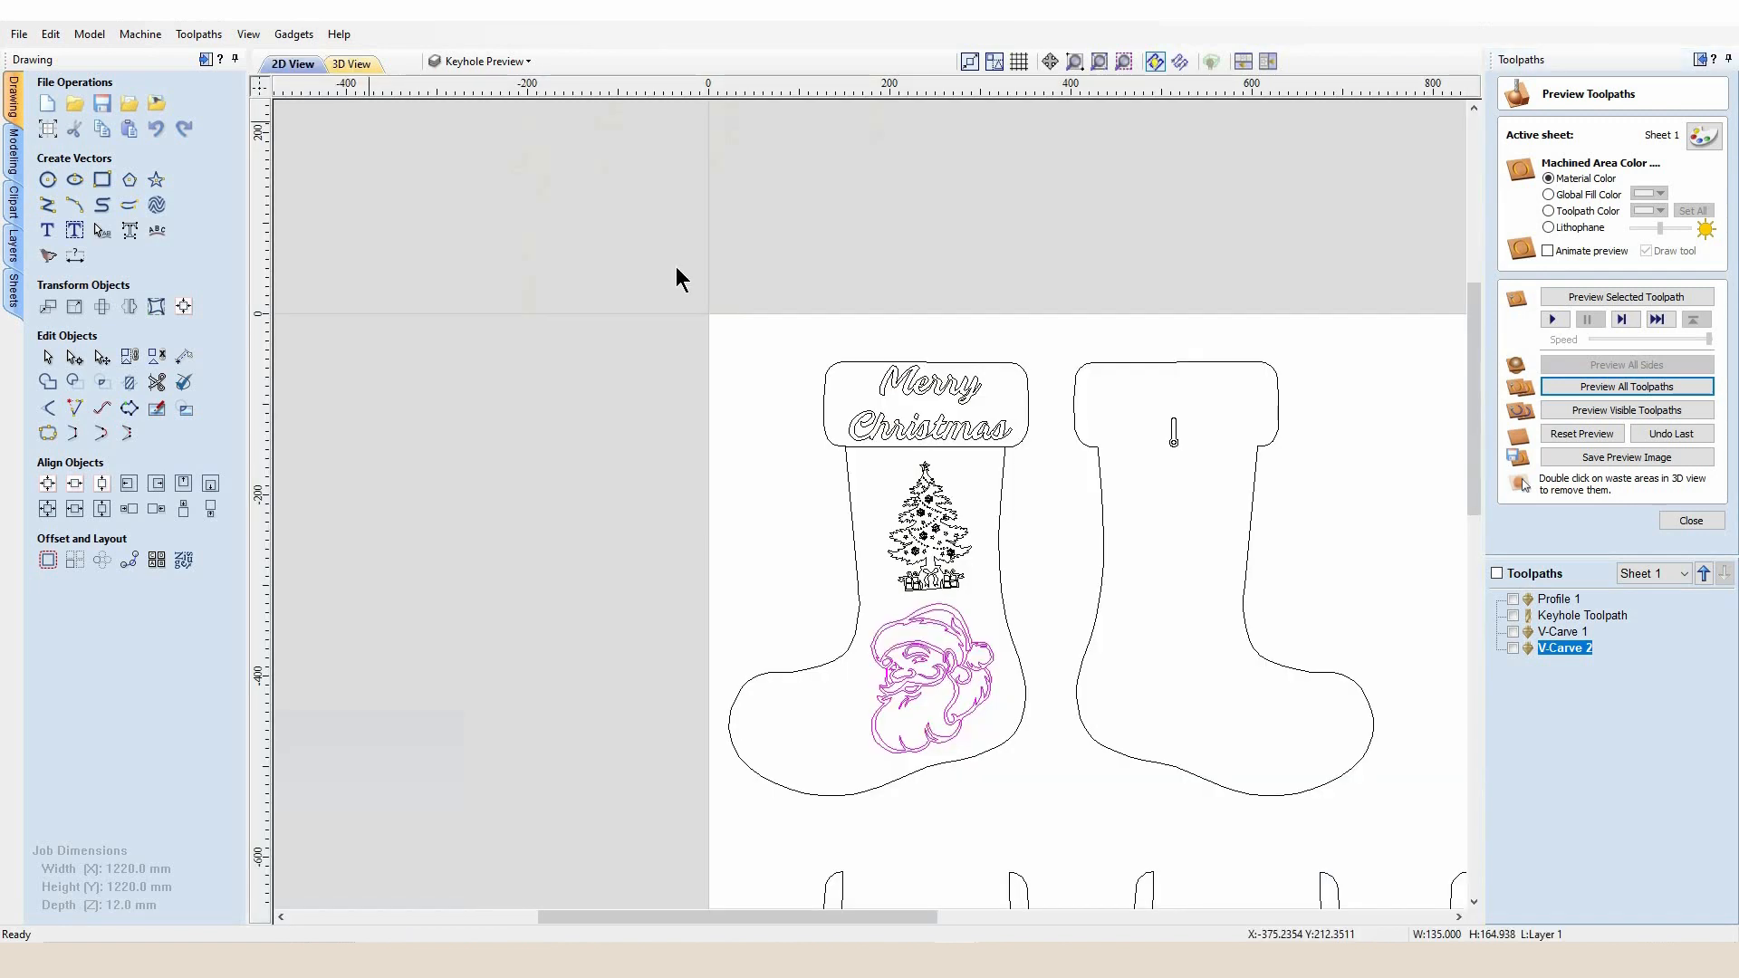
scroll(955, 575, up, 3)
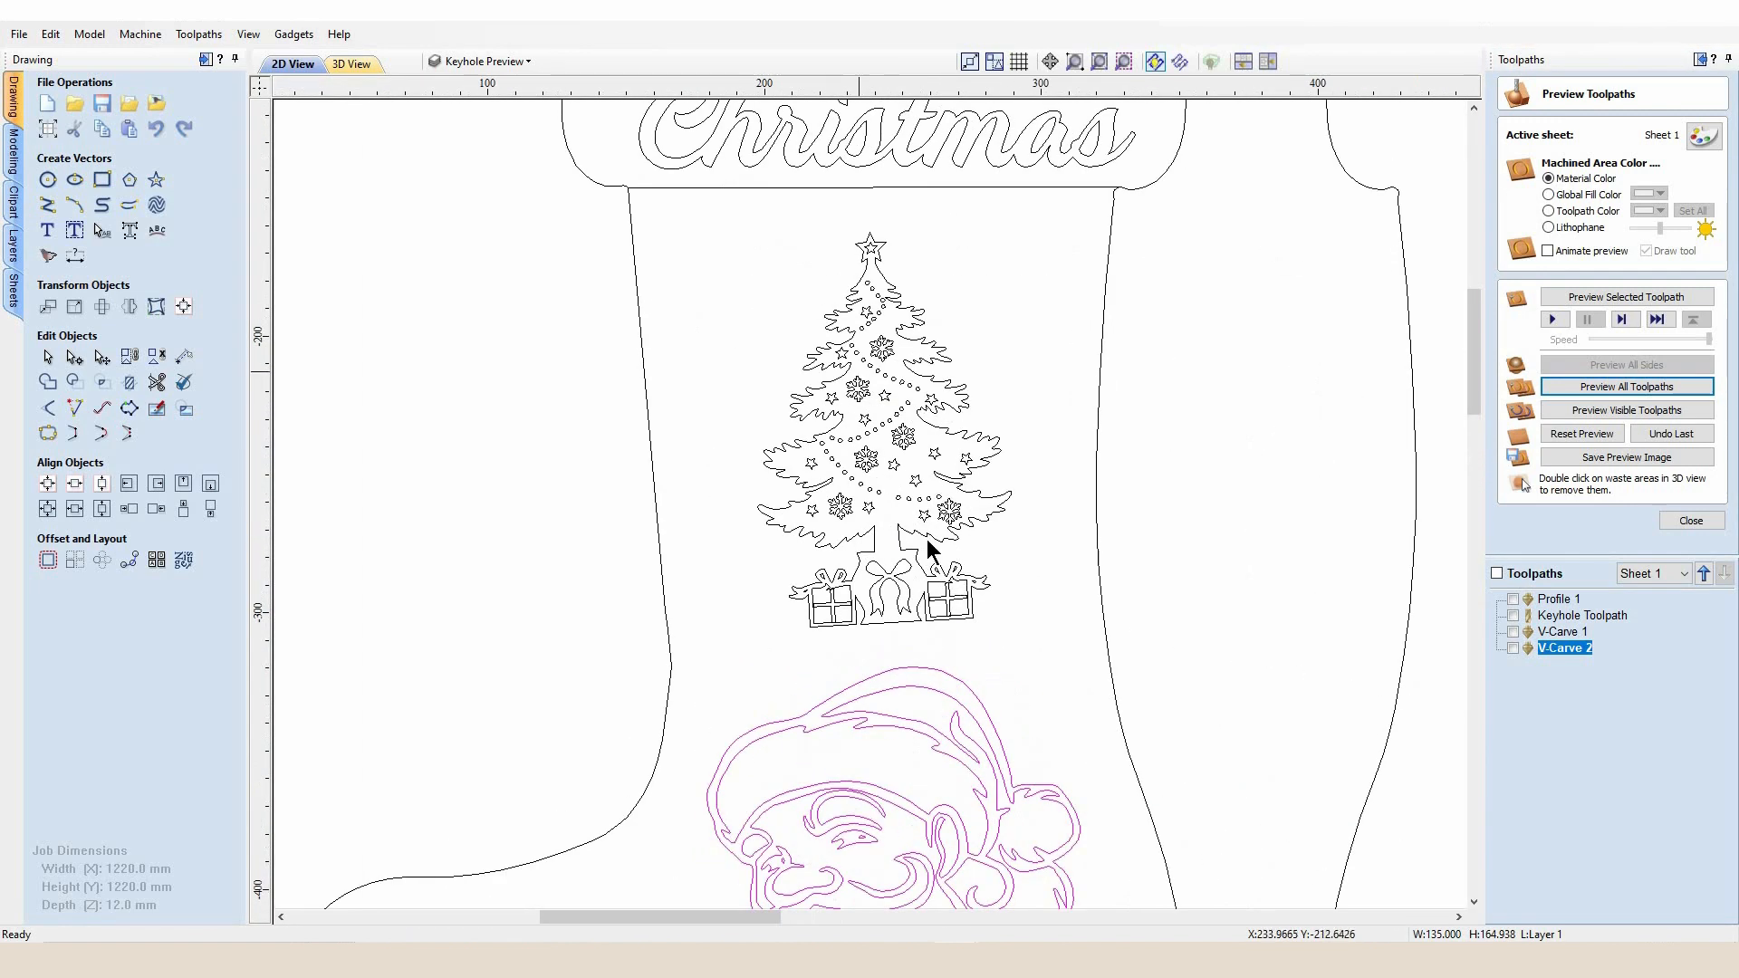
drag(996, 617, 736, 226)
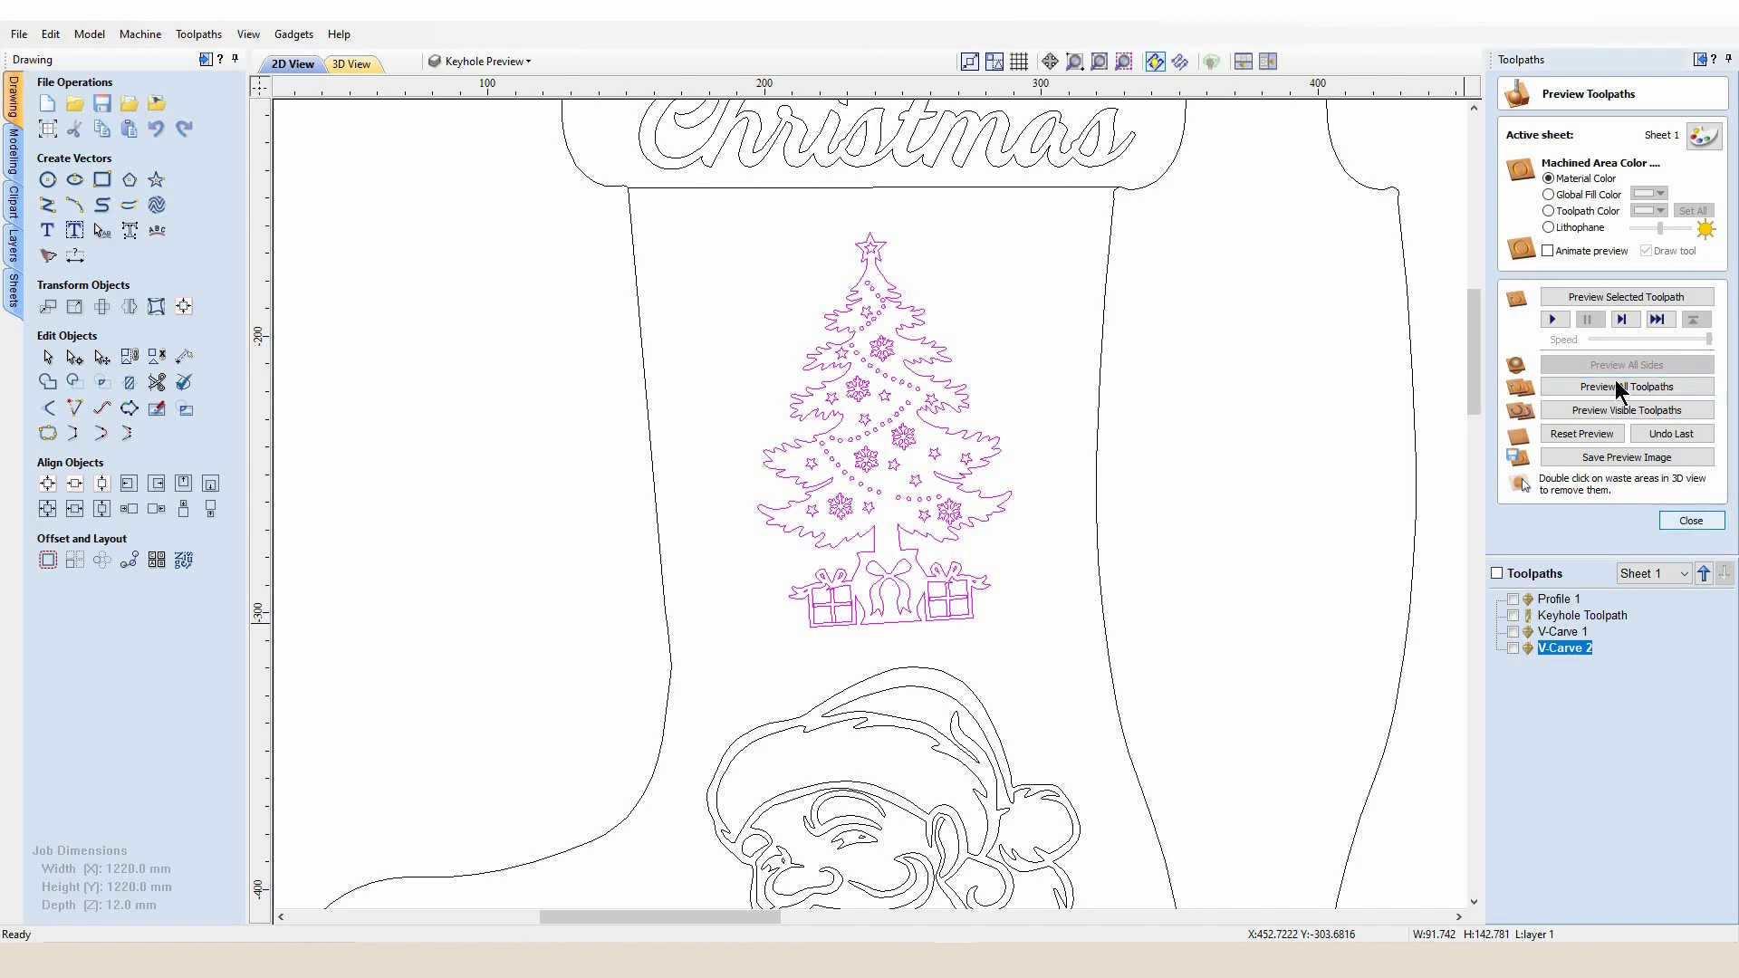
key(Escape)
click(1514, 186)
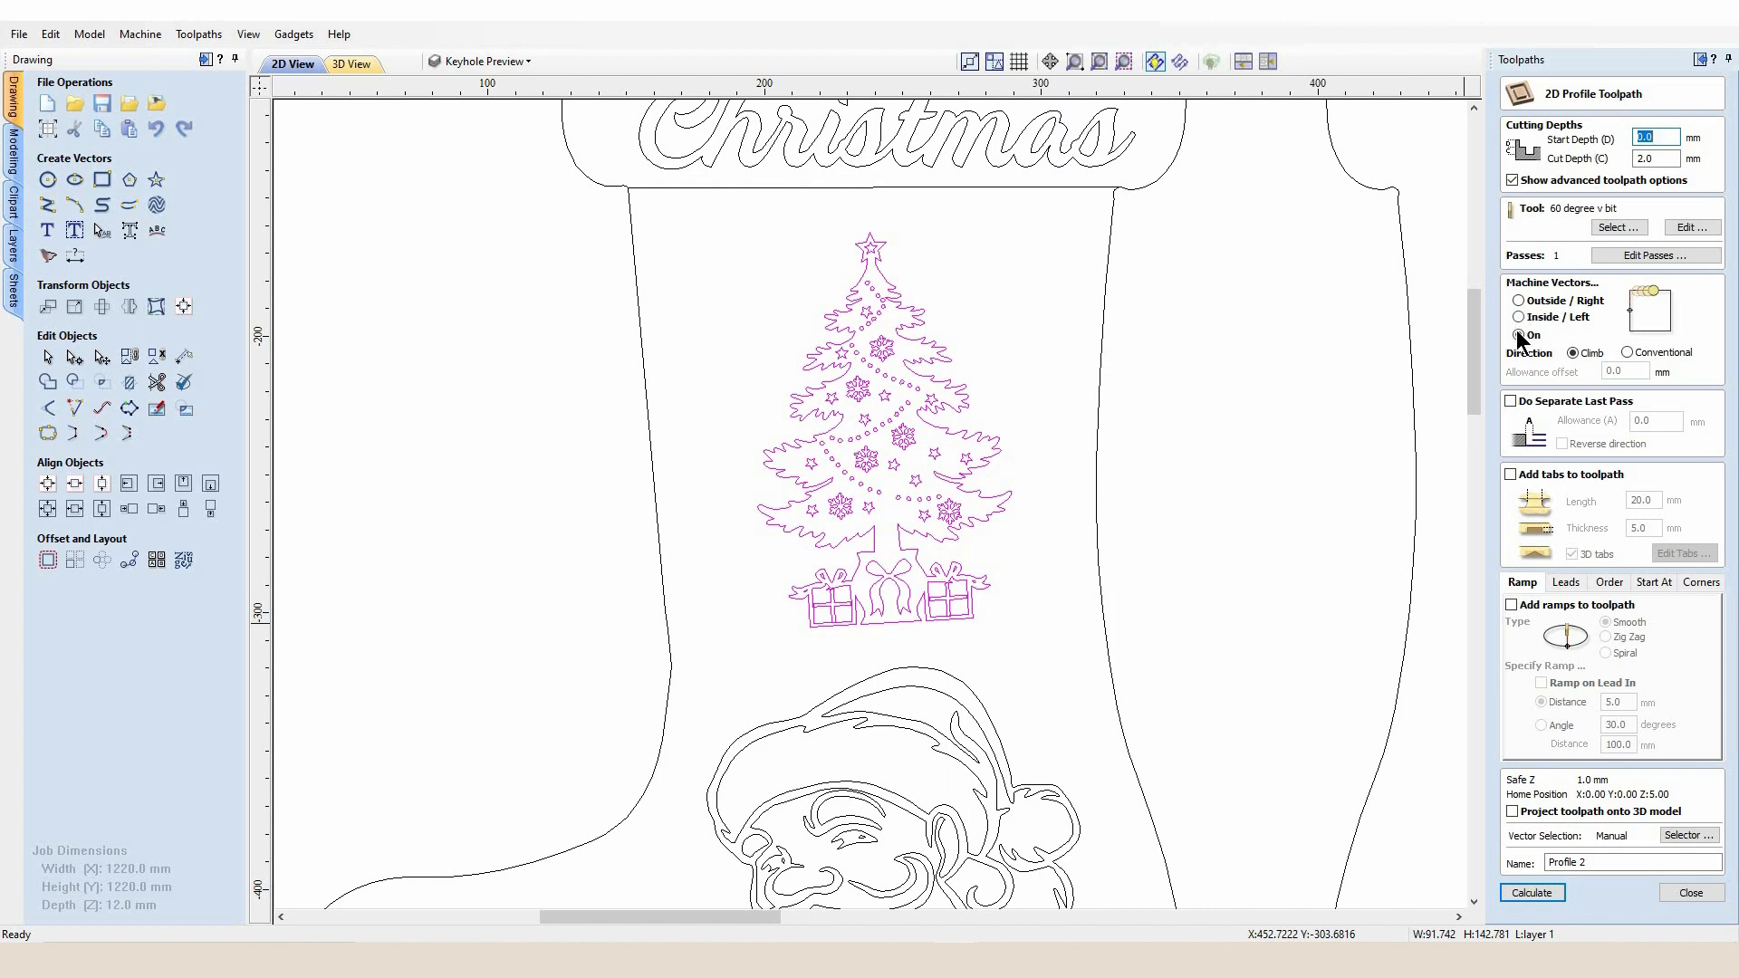
Assign the 30 degree v bit, set the cut depth to 1.5 mm and calculate the tree's profile toolpath.
click(1606, 227)
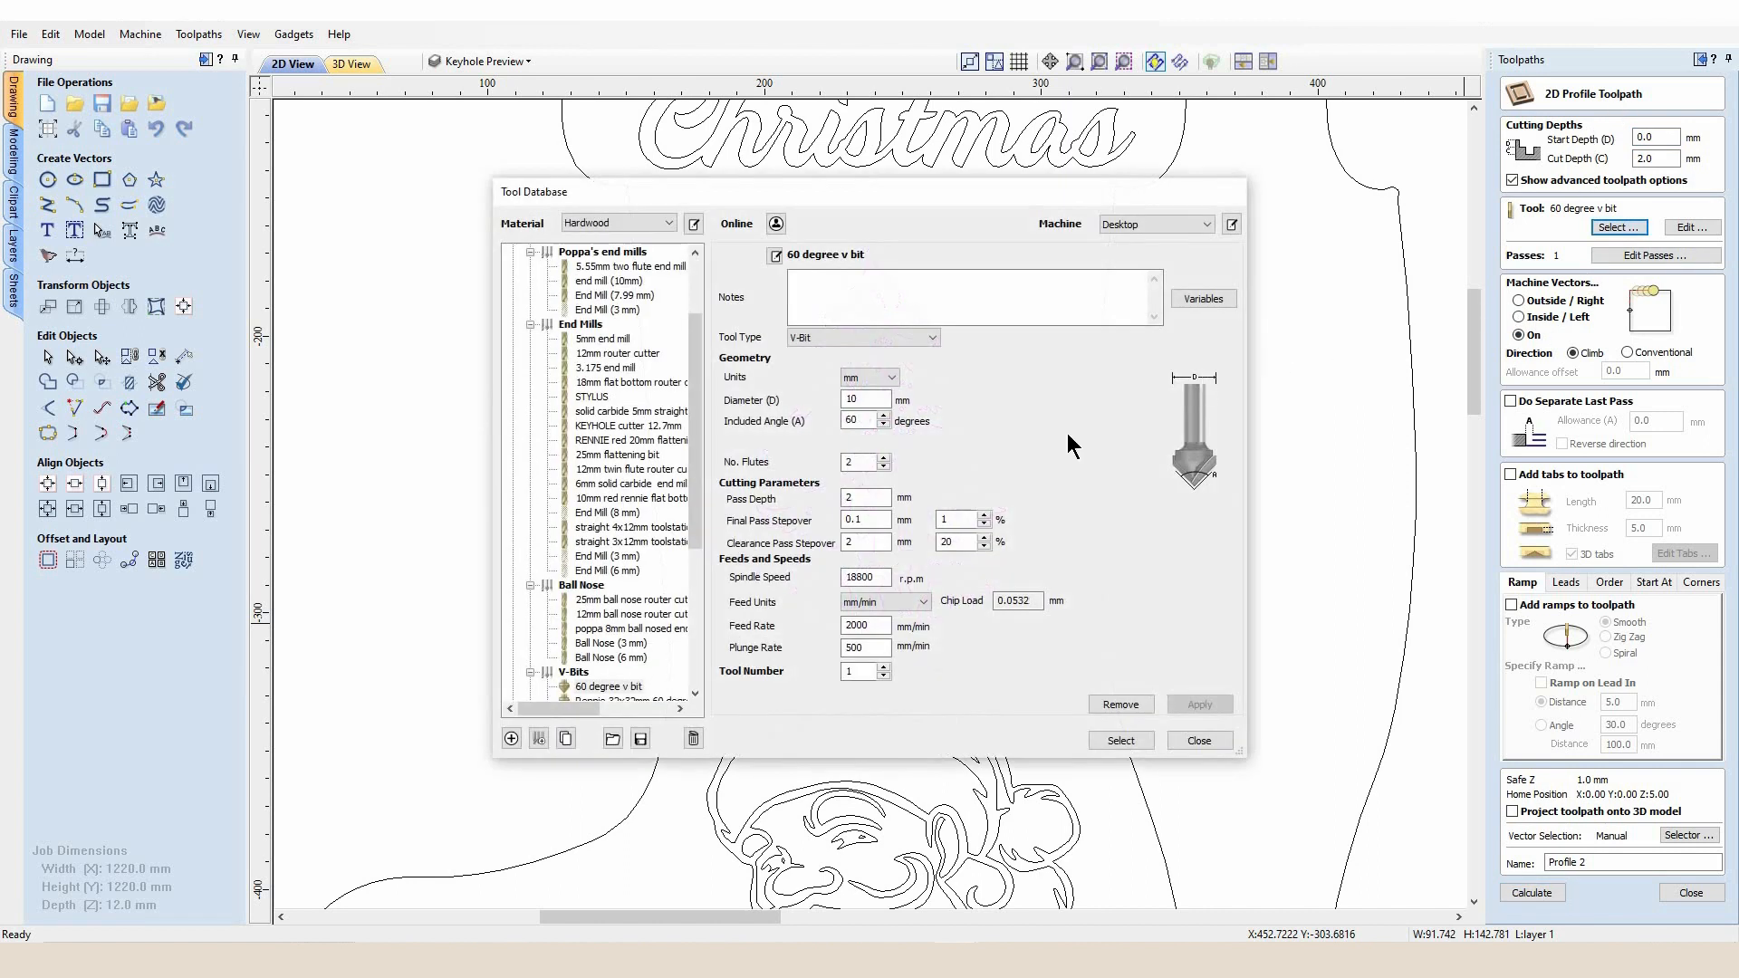
scroll(687, 470, down, 6)
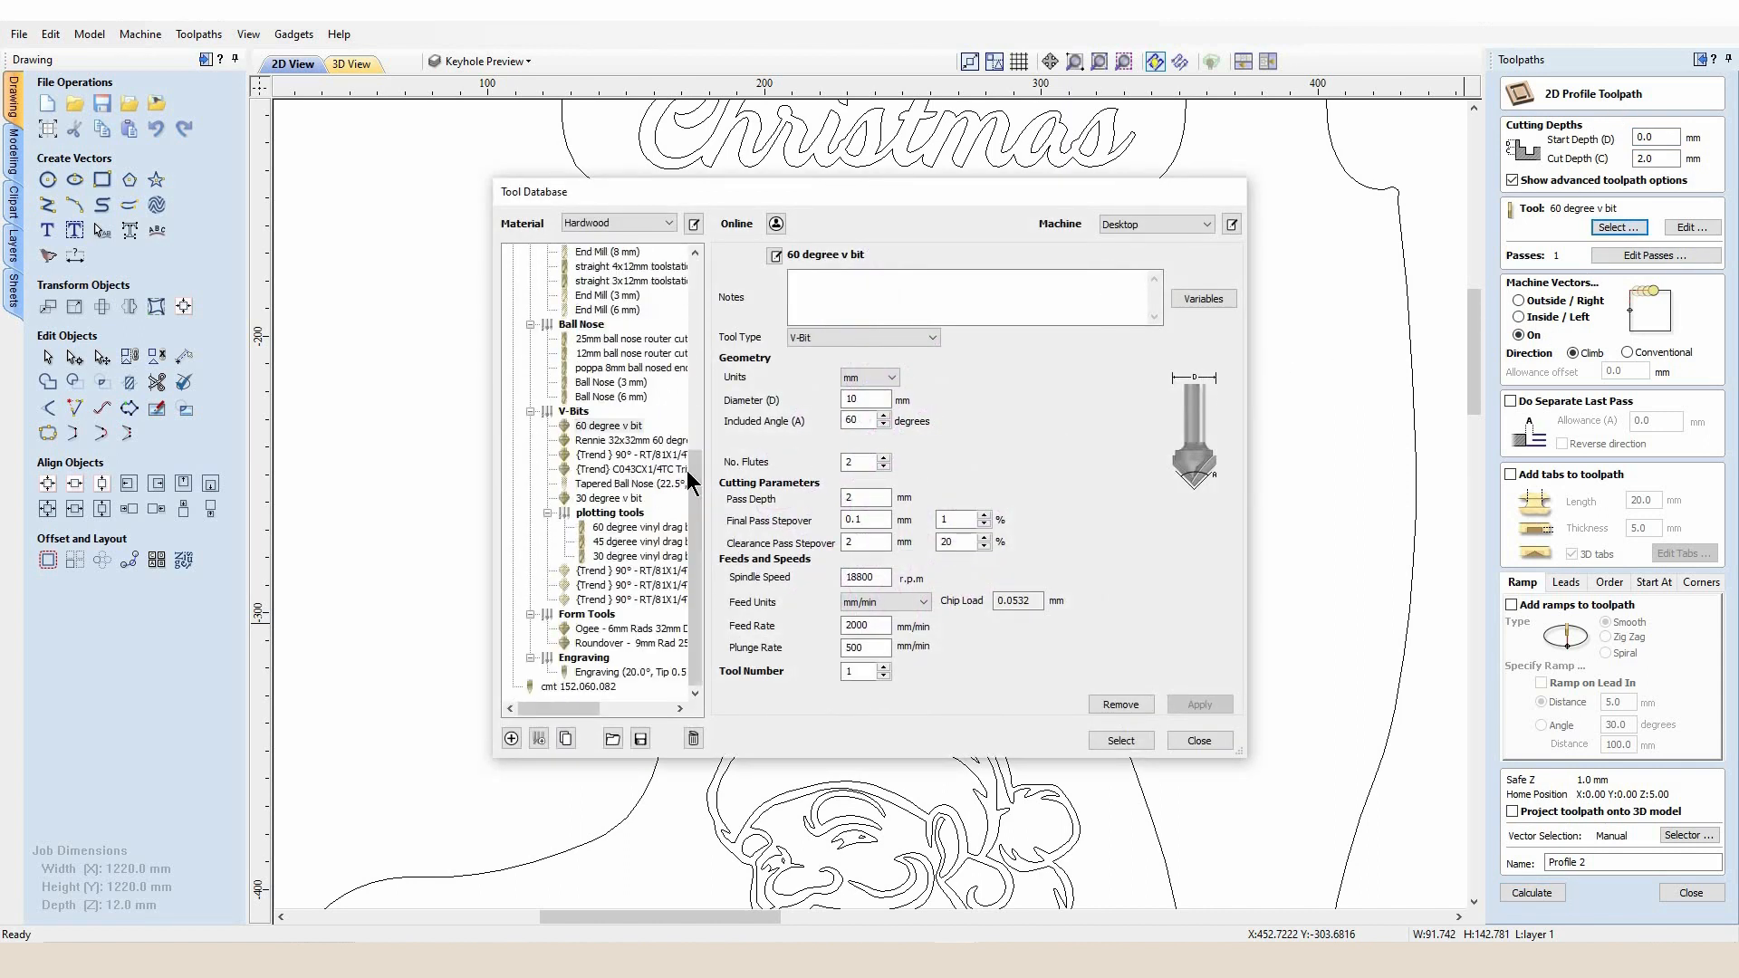
click(645, 557)
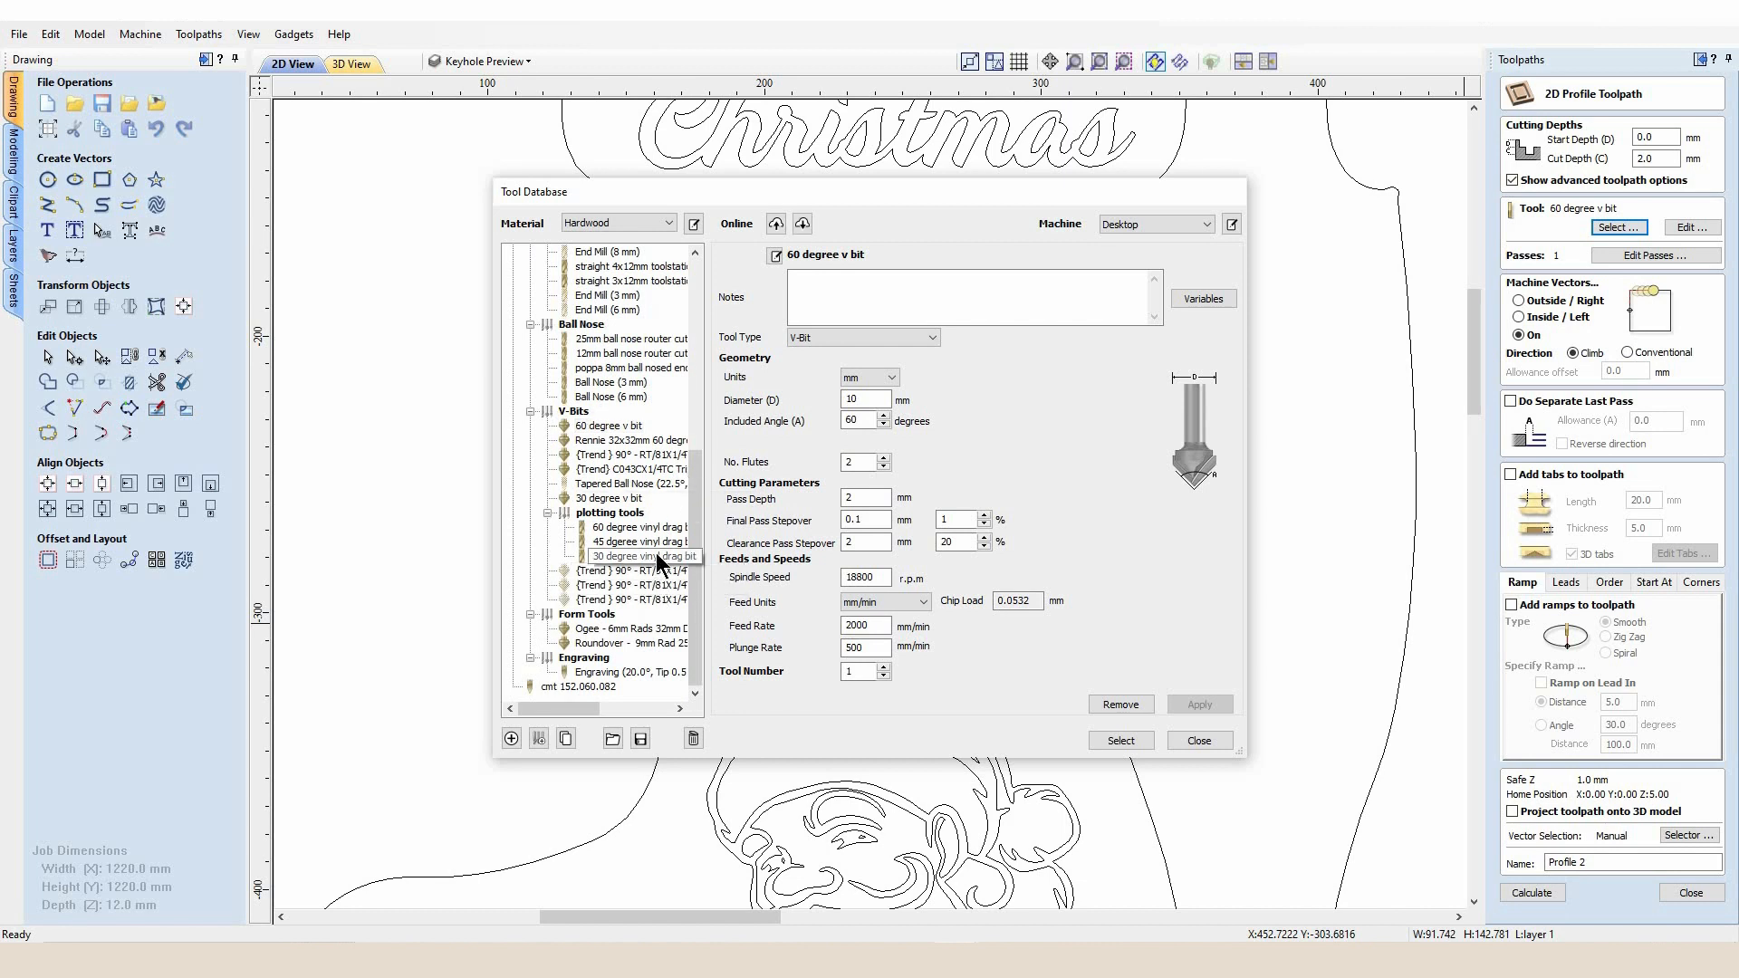
click(637, 499)
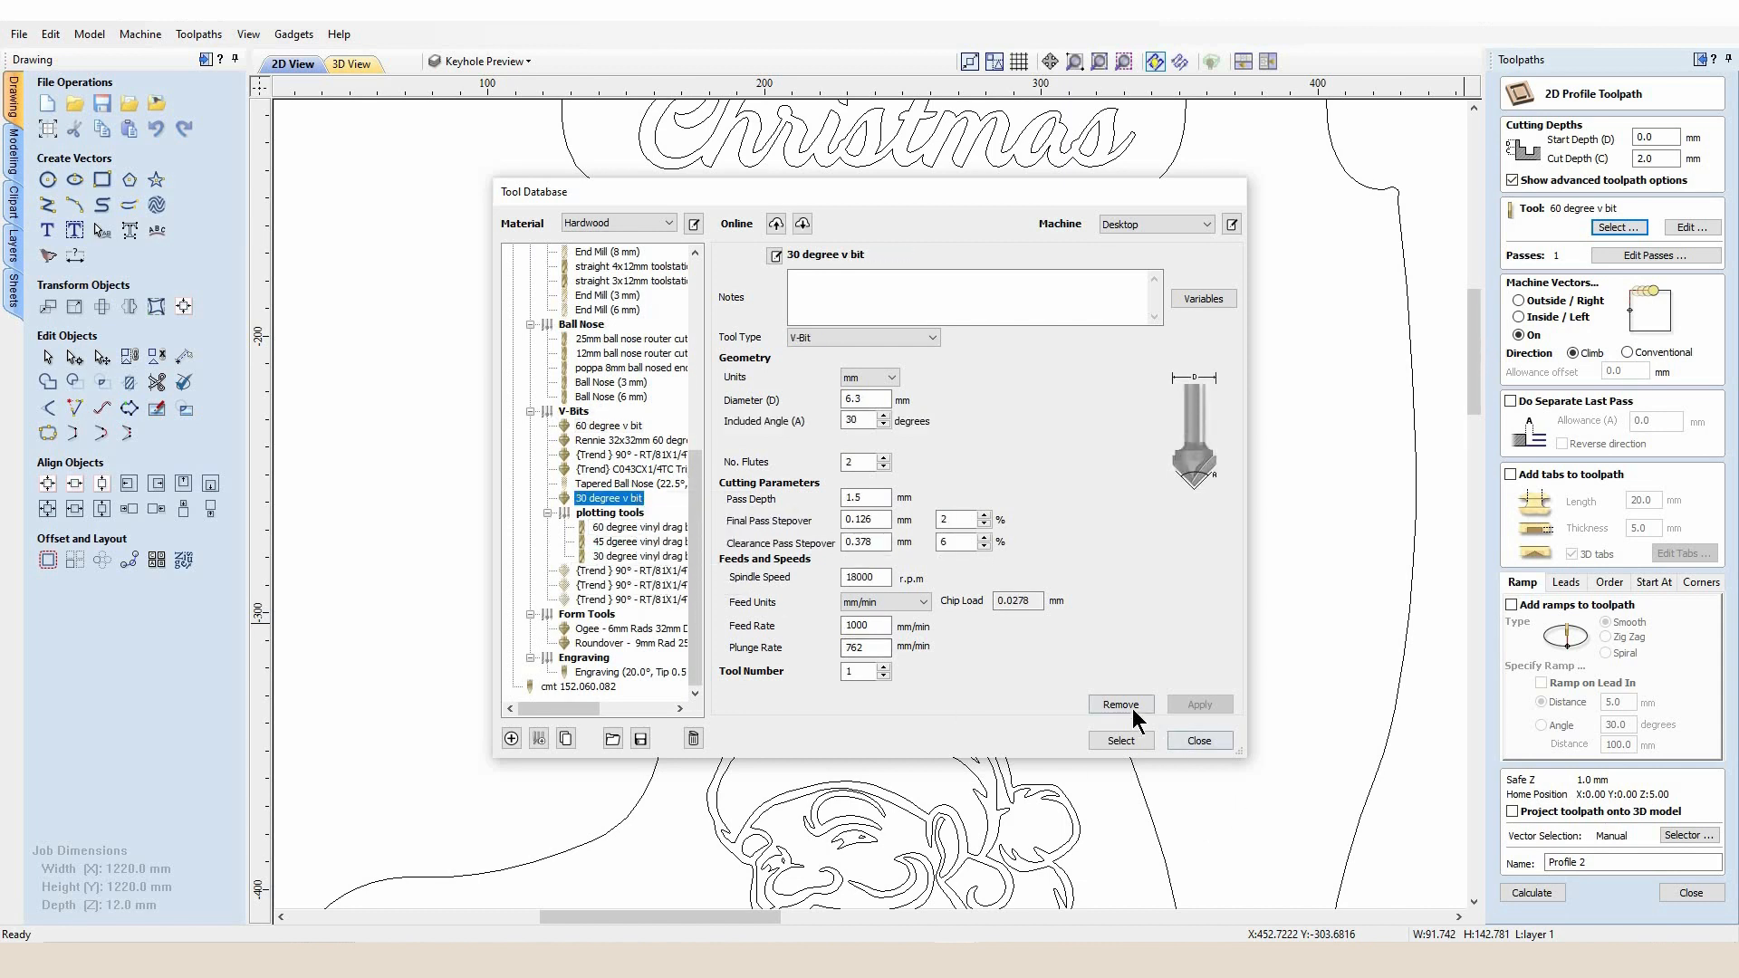
click(1121, 740)
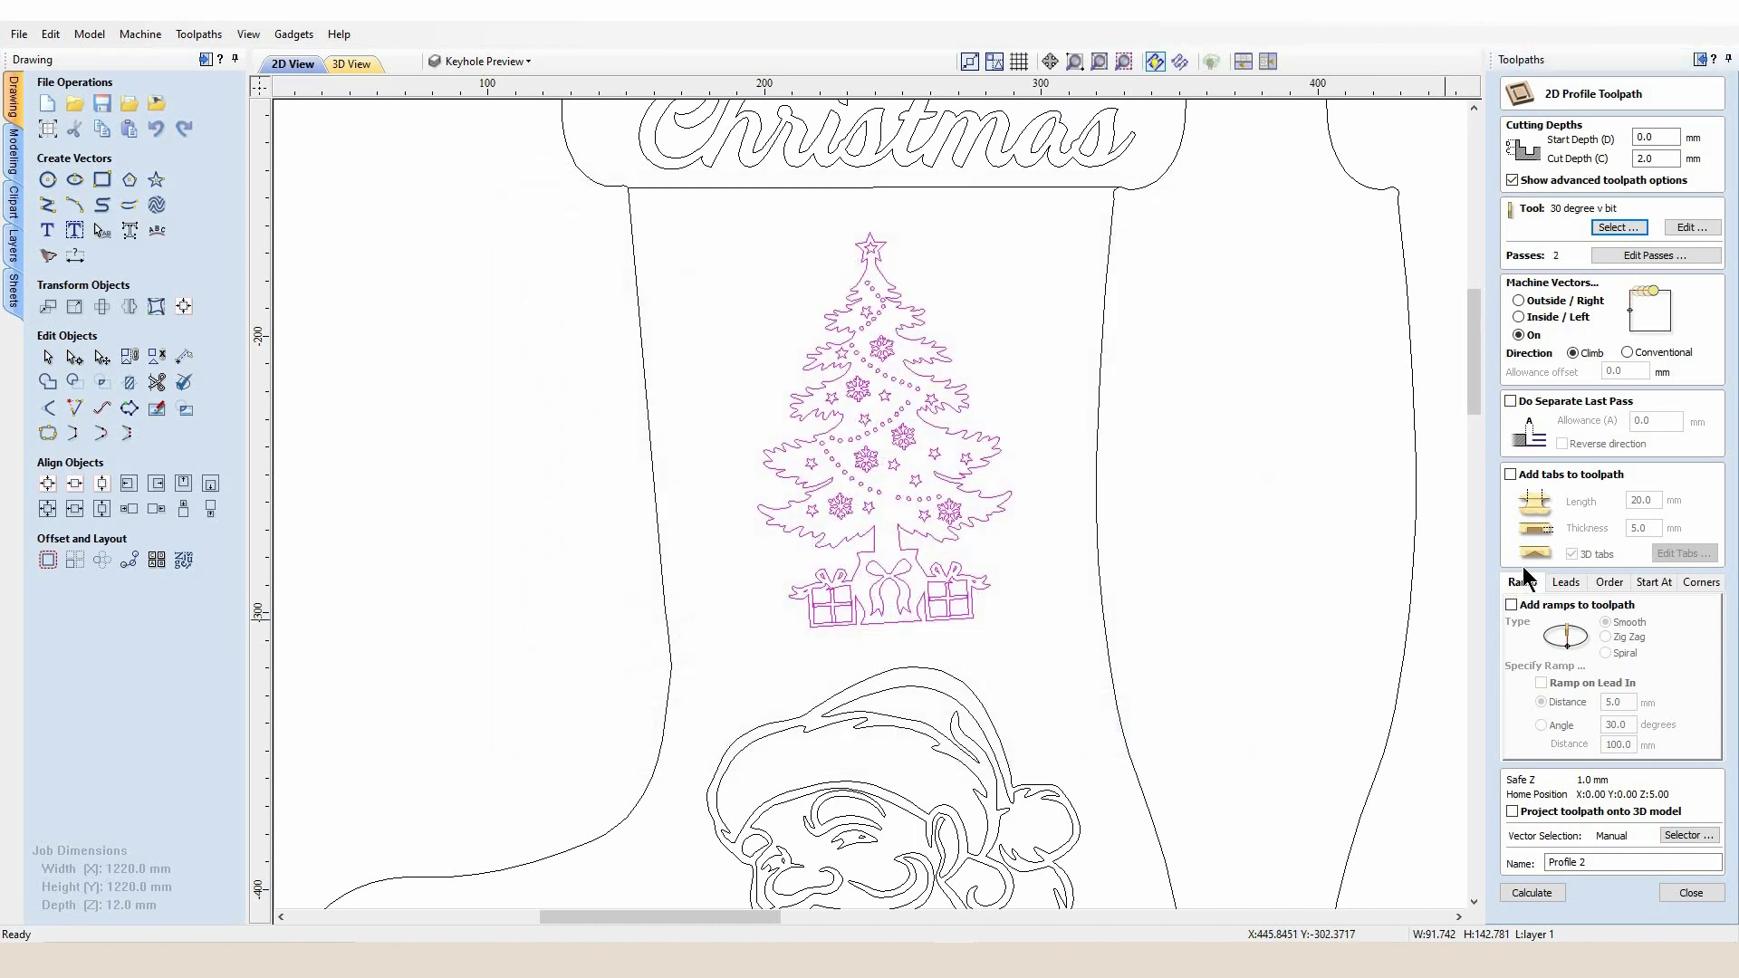
click(1669, 158)
text(1.5)
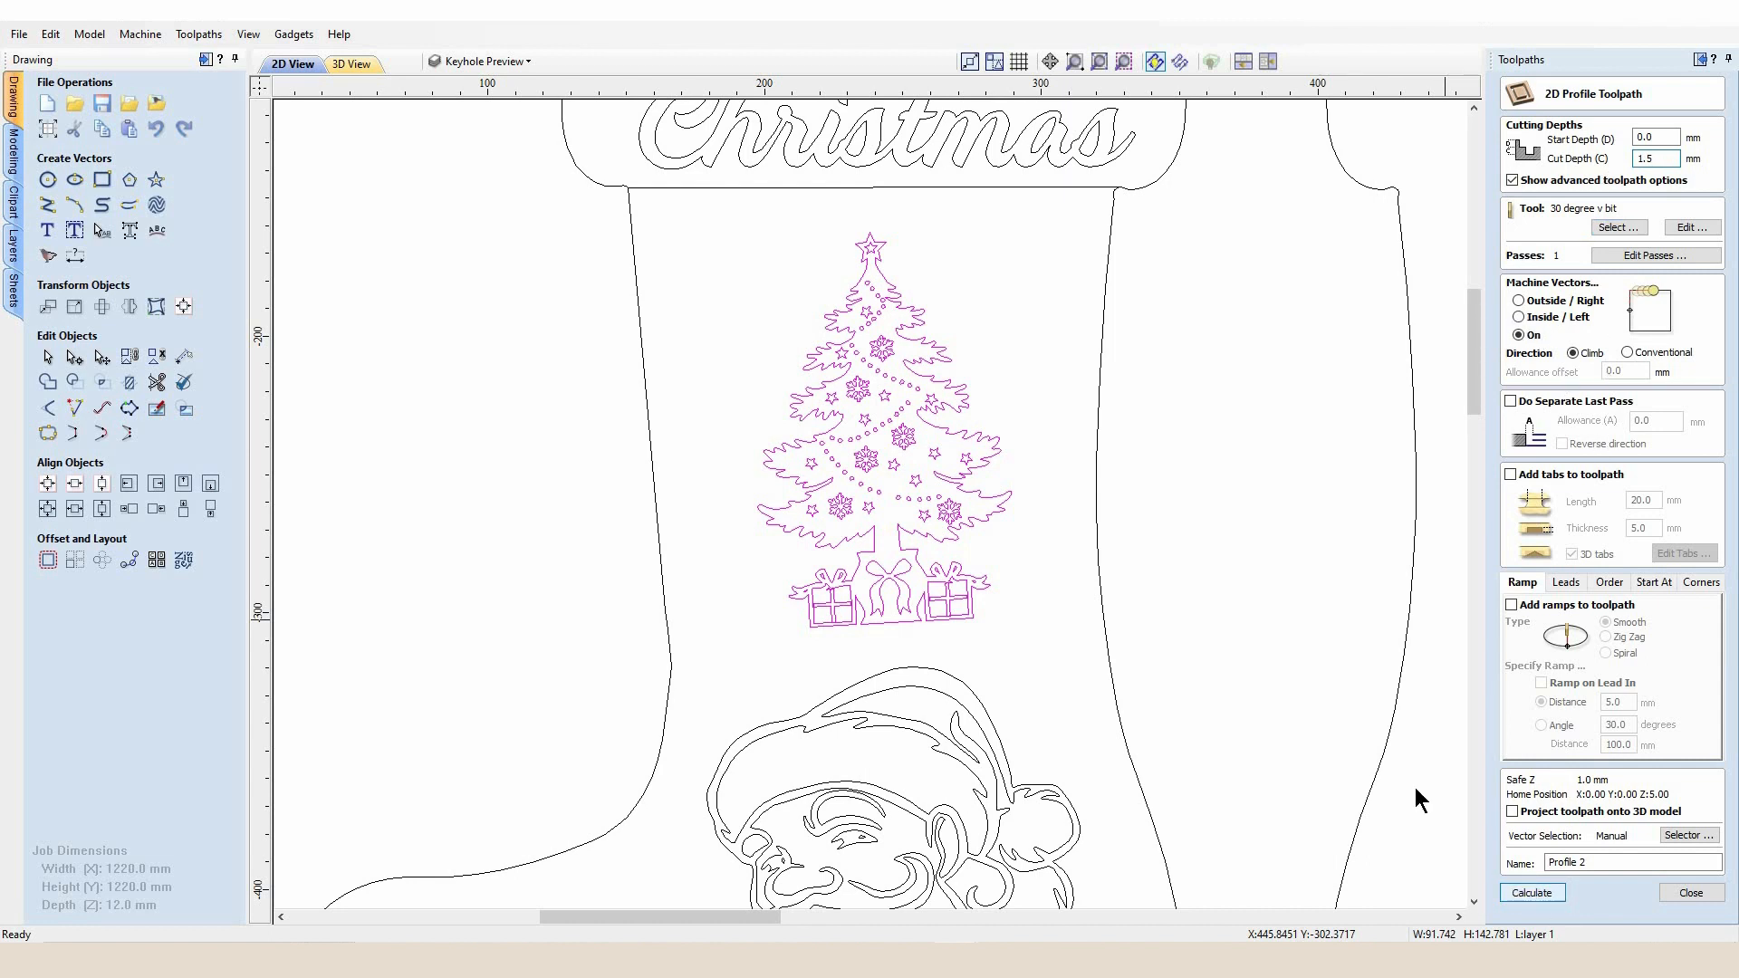
key(Return)
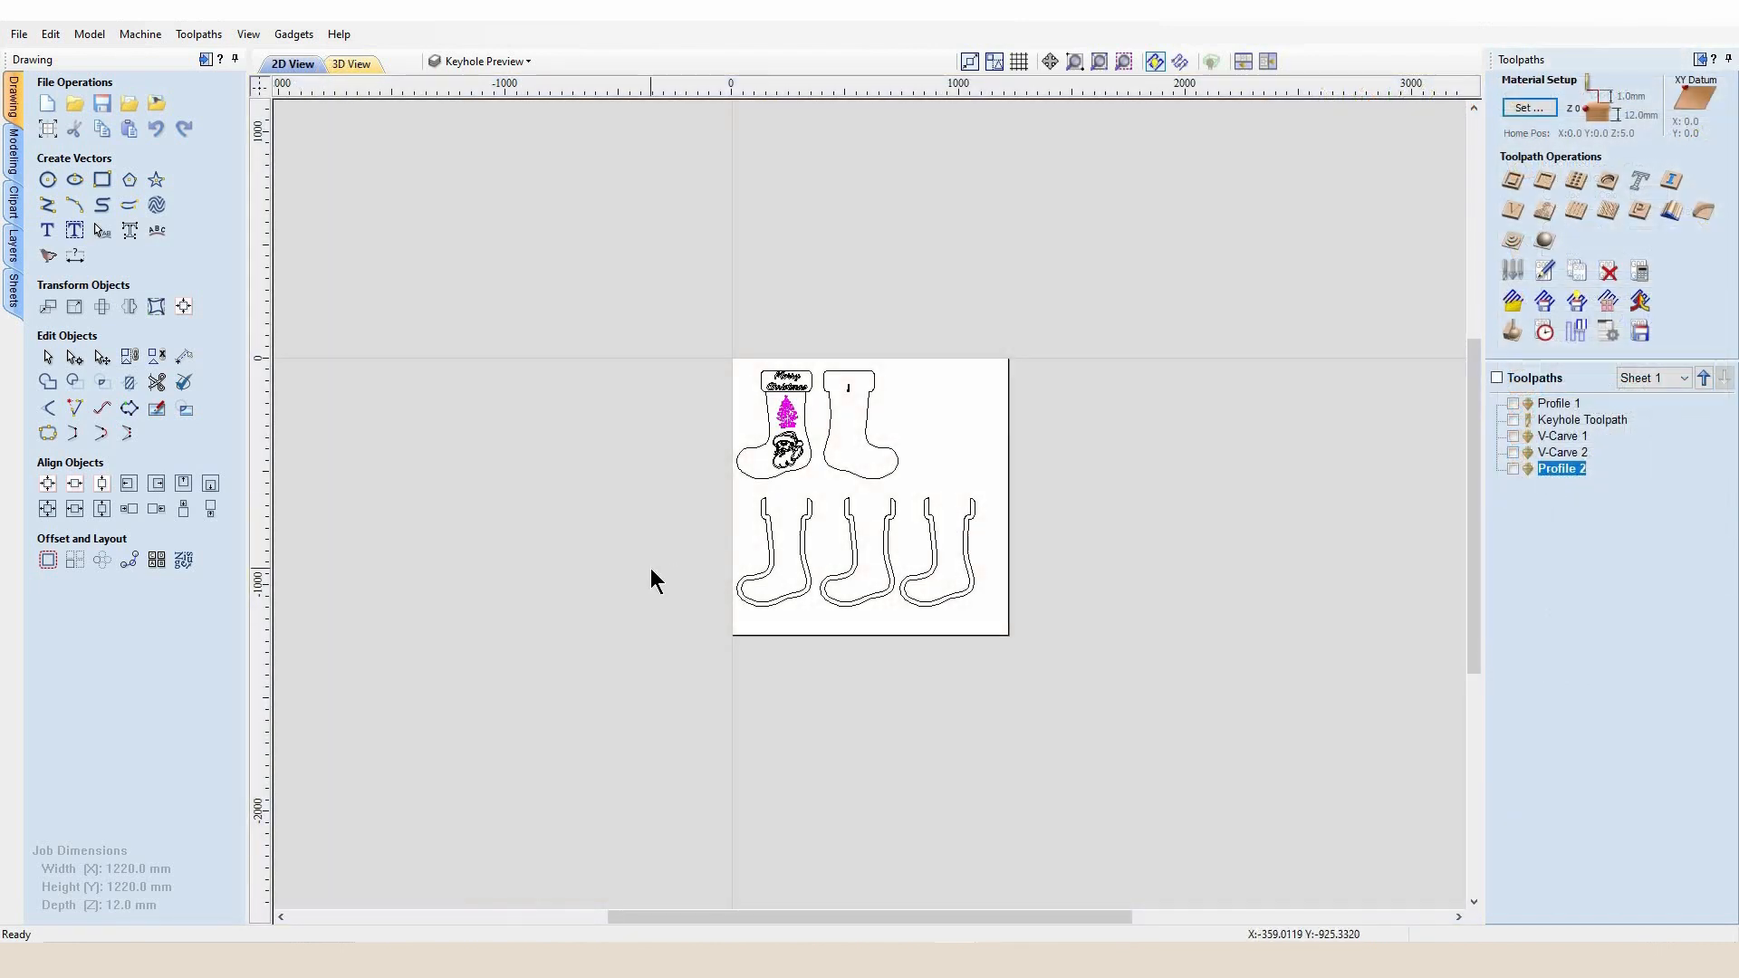
Select both full stocking outlines and the three open-topped frames, and start a new profile toolpath for them.
click(910, 539)
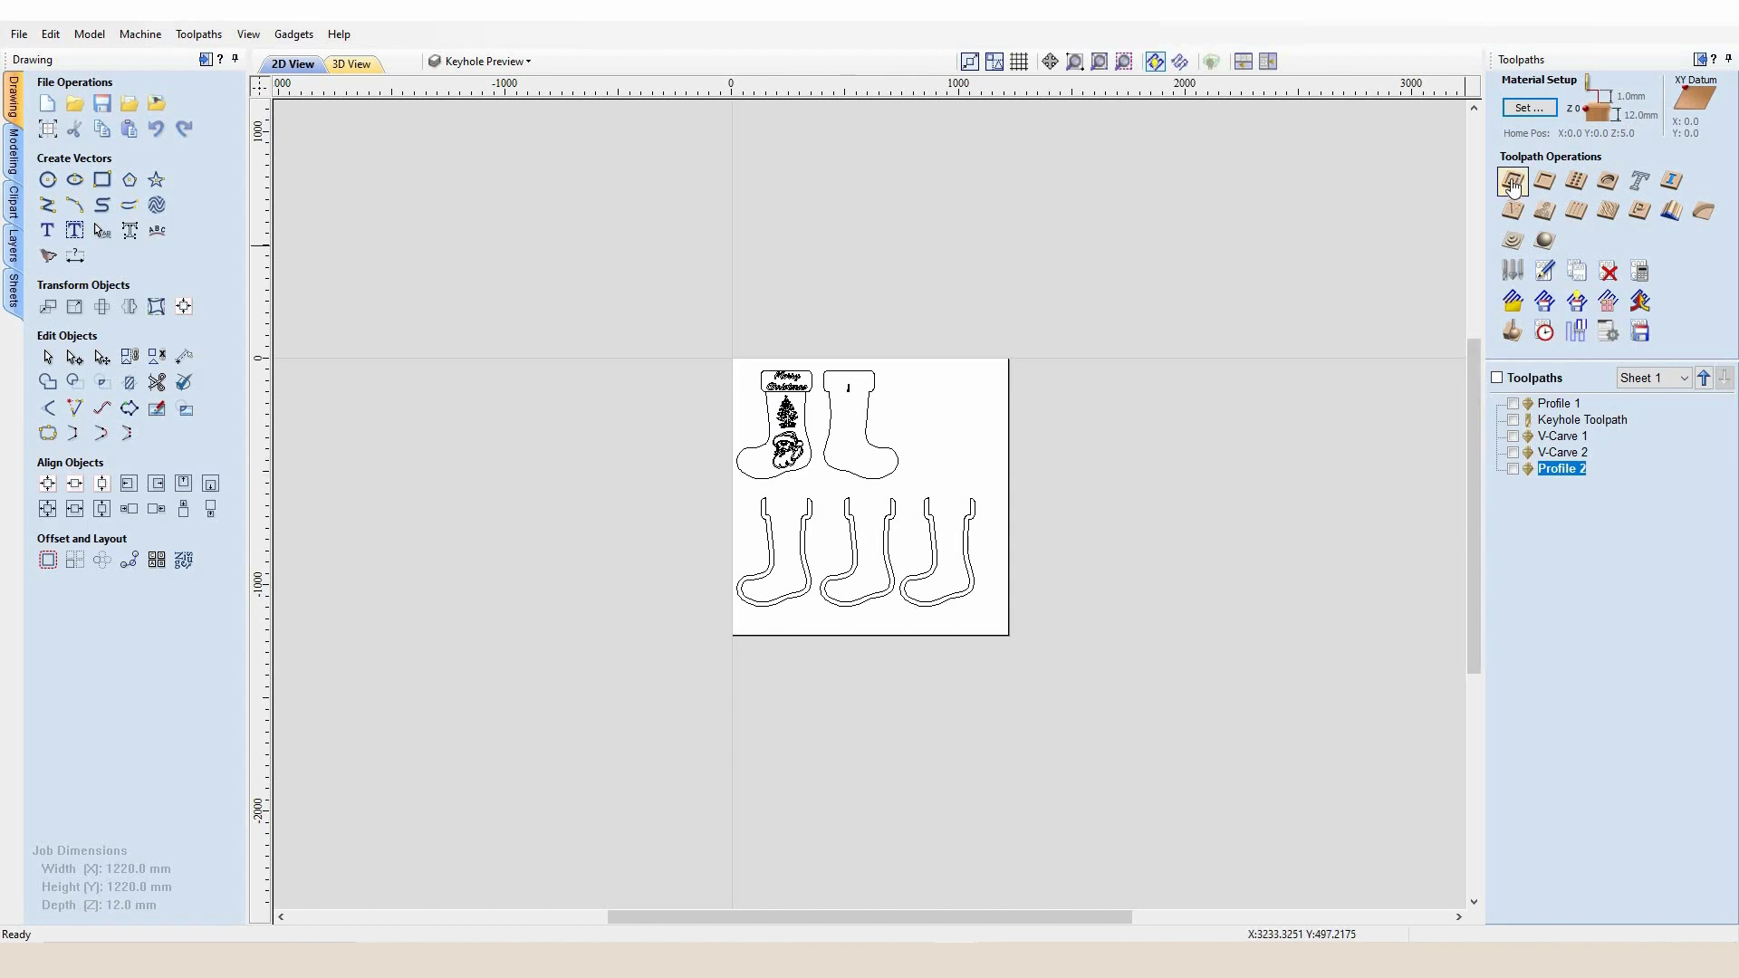
click(762, 481)
shift+click(859, 475)
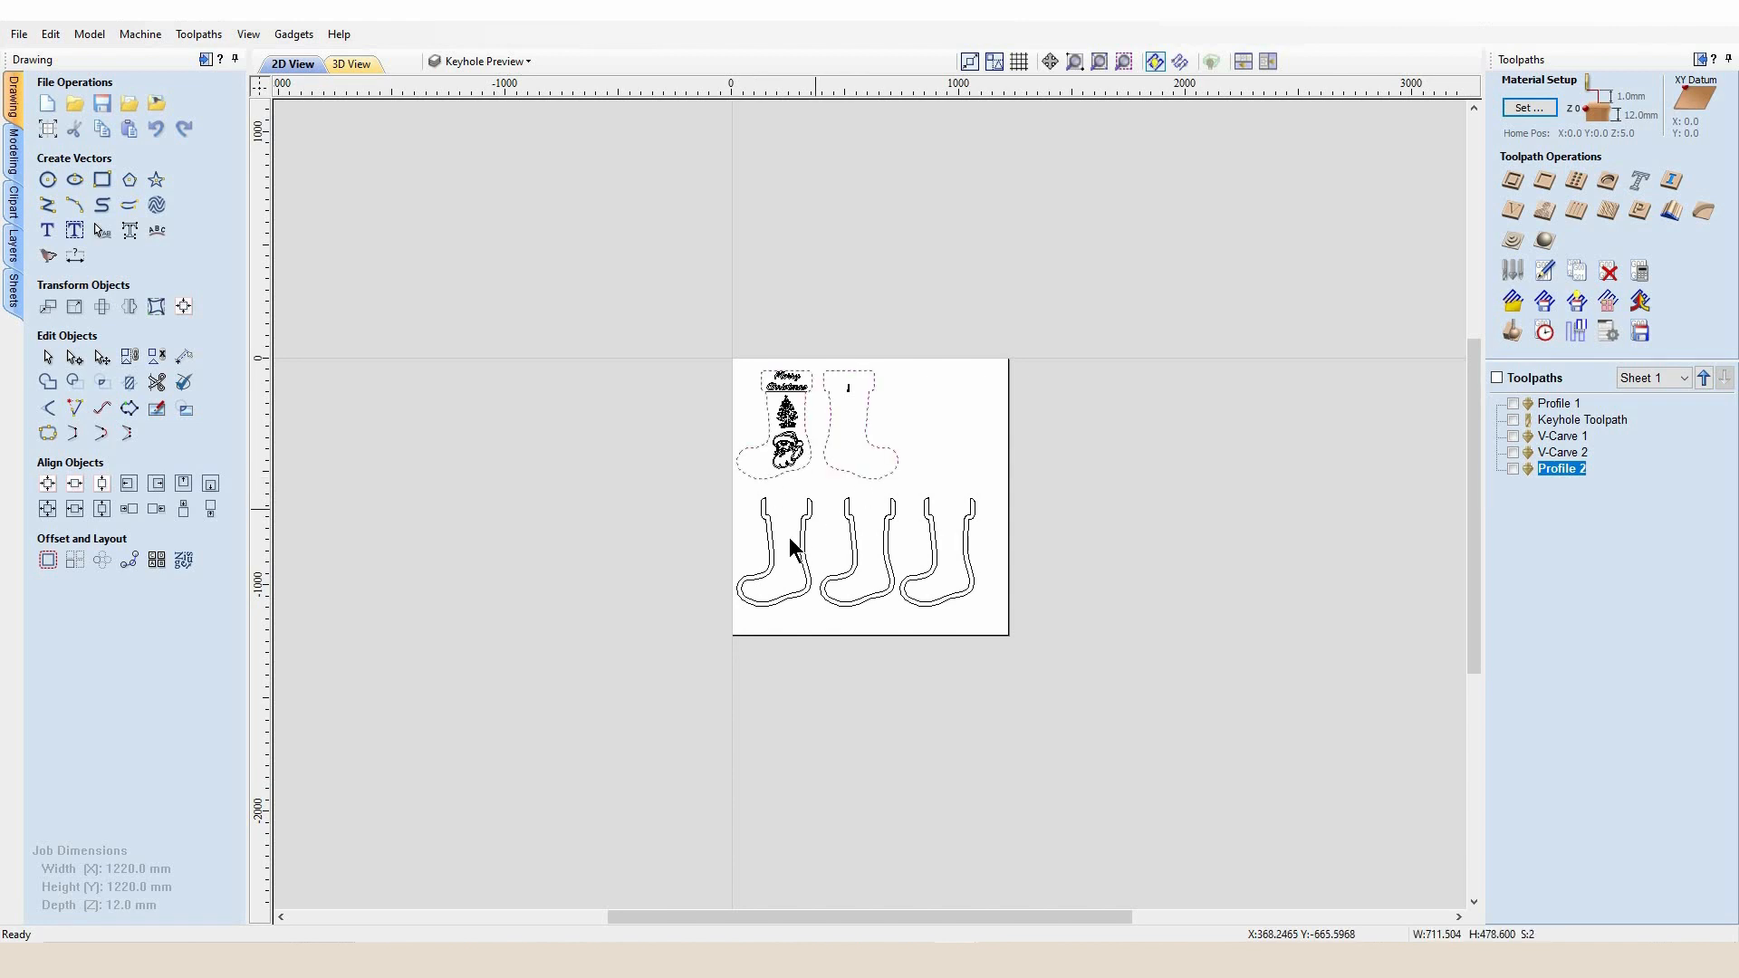
shift+click(775, 552)
shift+click(857, 553)
shift+click(932, 552)
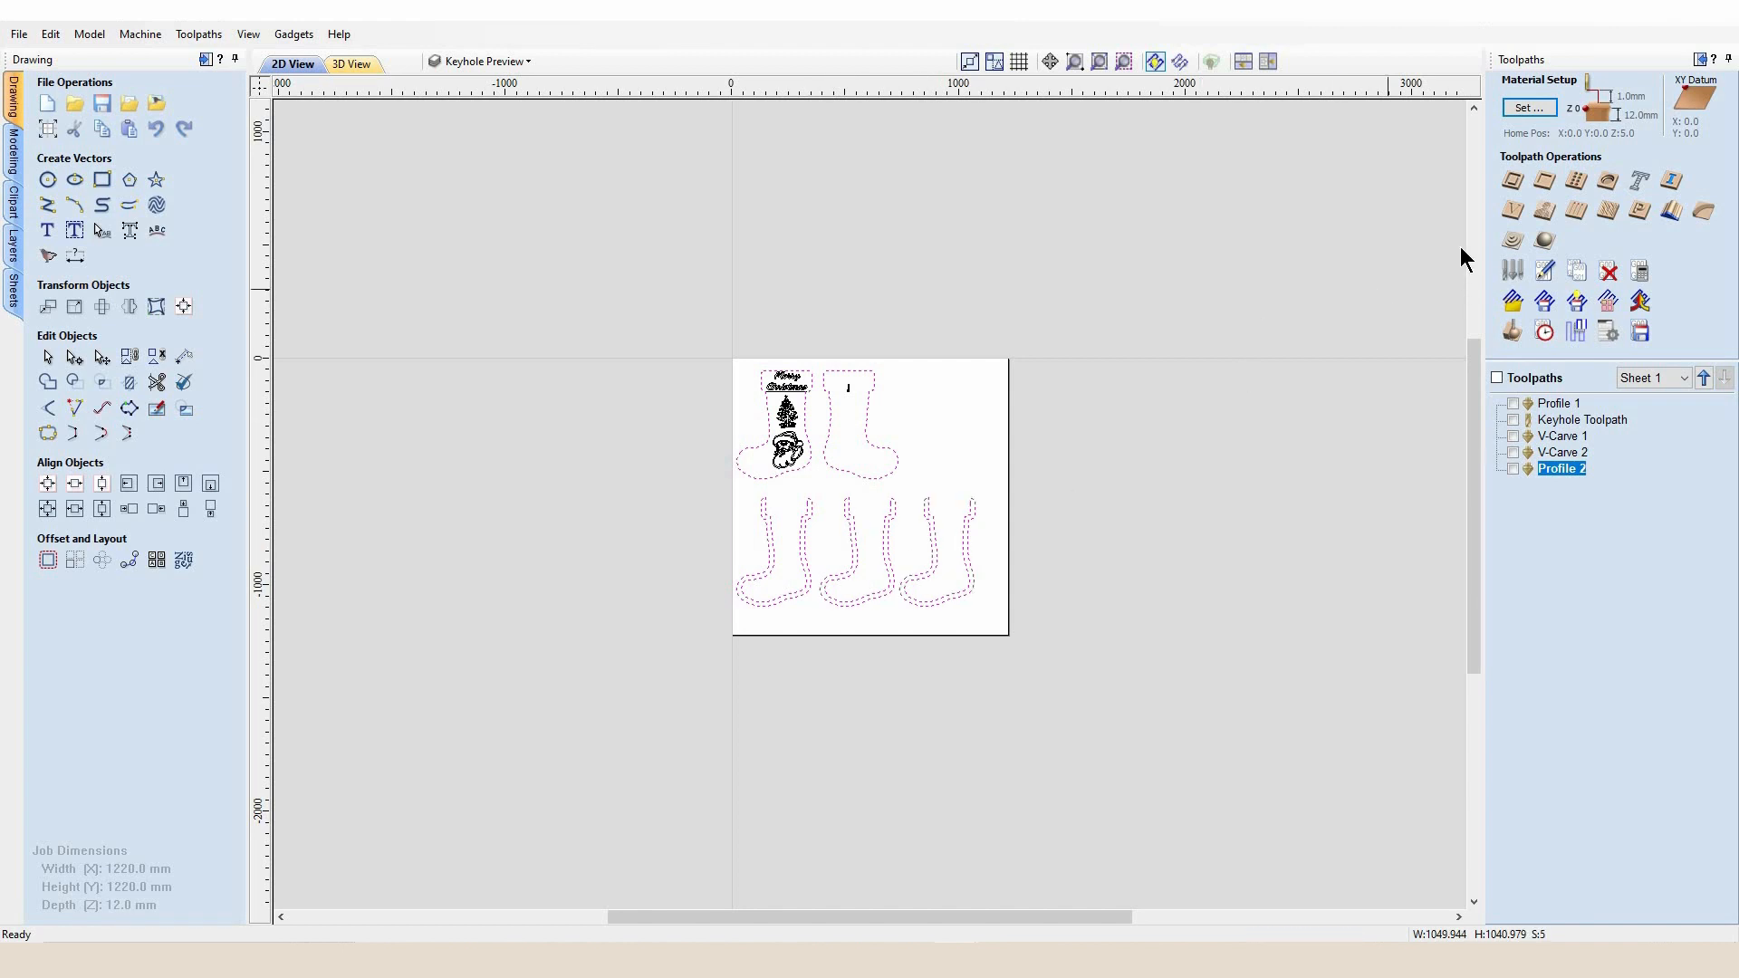
click(1512, 180)
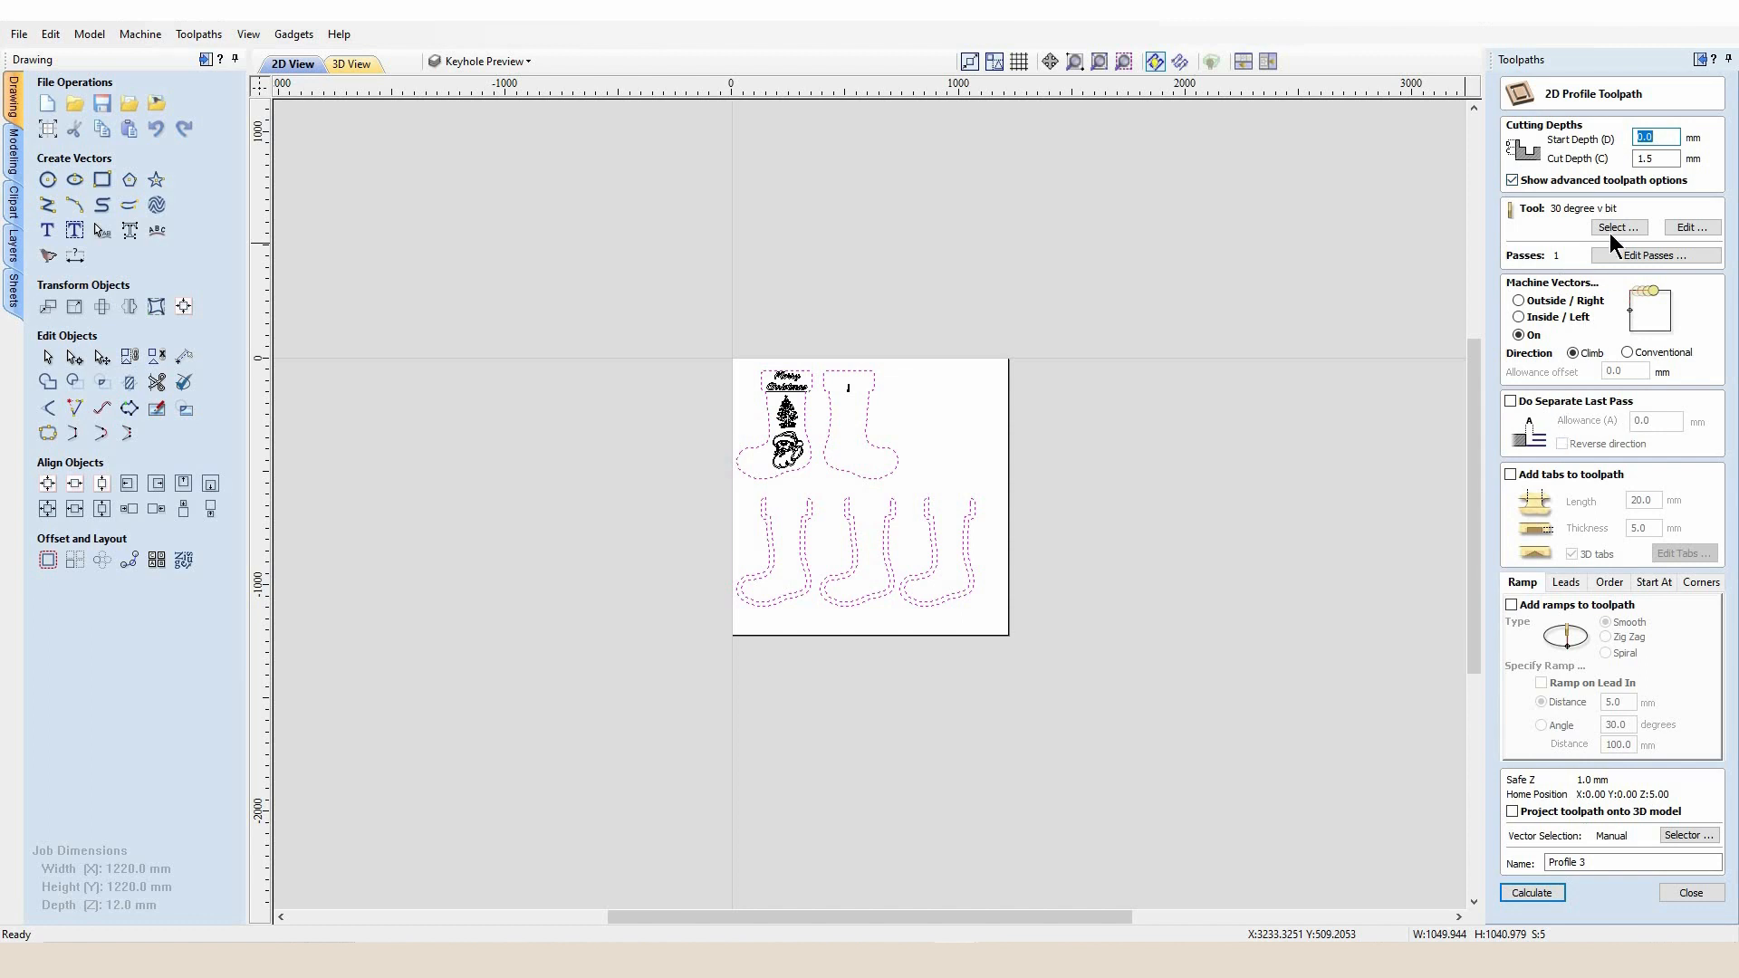
Set the cut-out depth to 13 mm and choose the 6mm solid carbide end mill.
click(1640, 161)
text(13)
click(1623, 224)
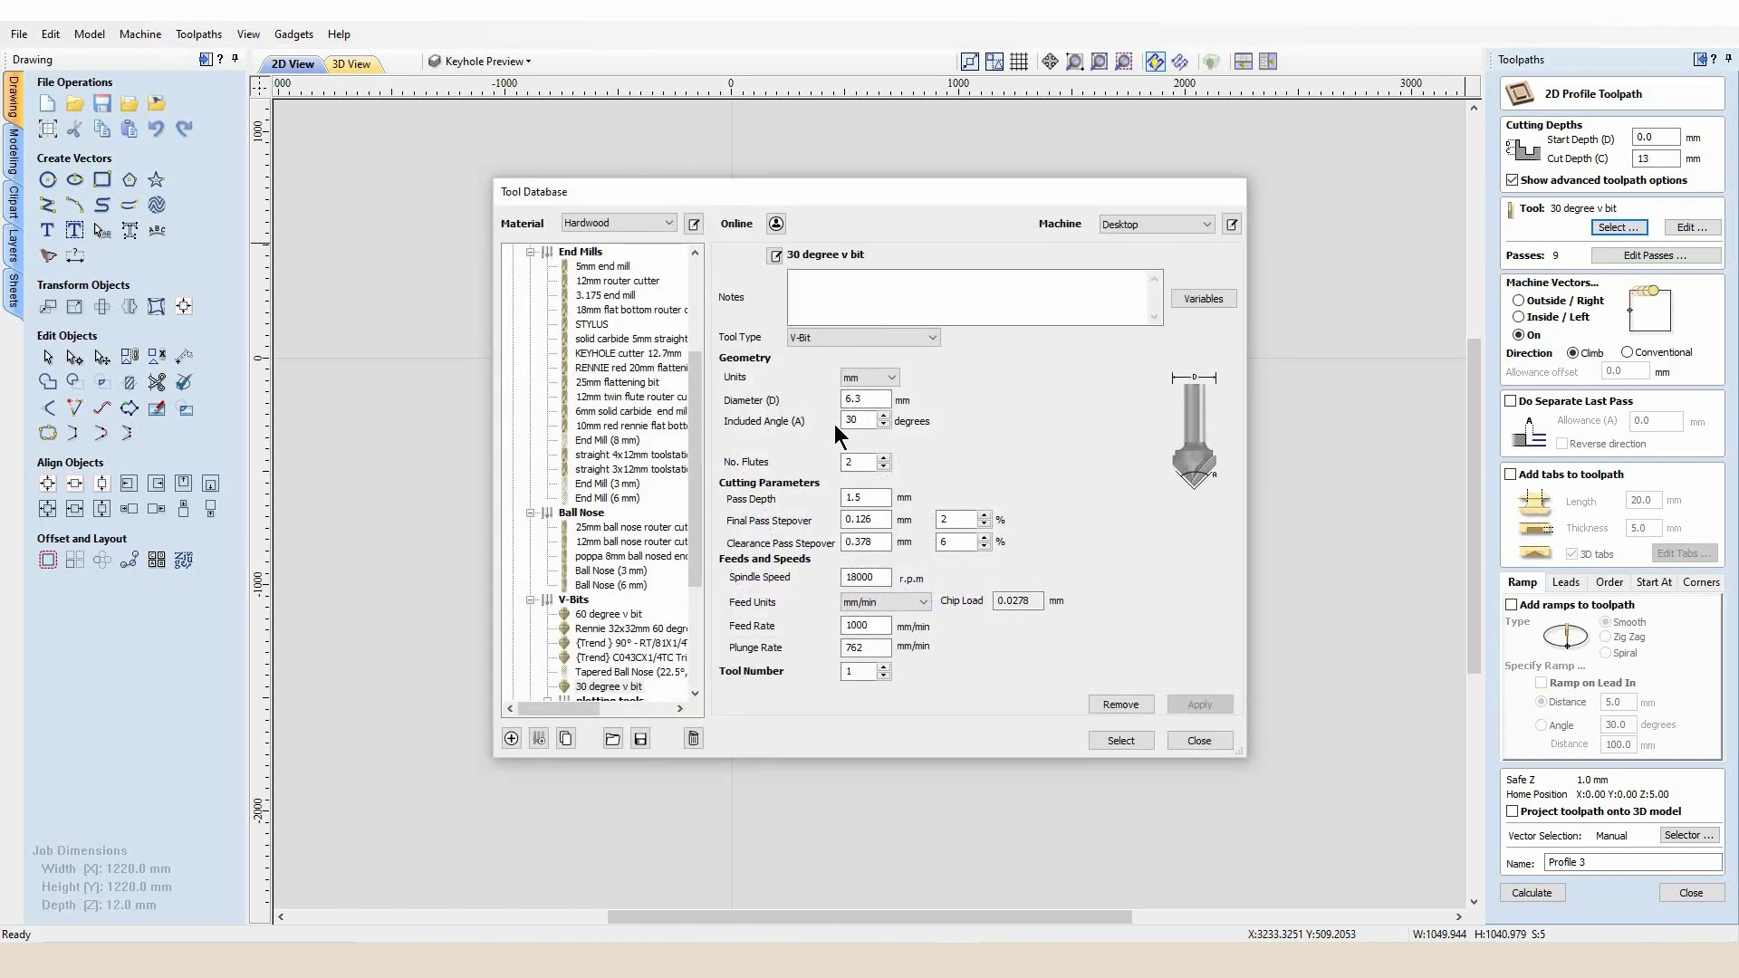
drag(698, 508, 697, 499)
click(638, 426)
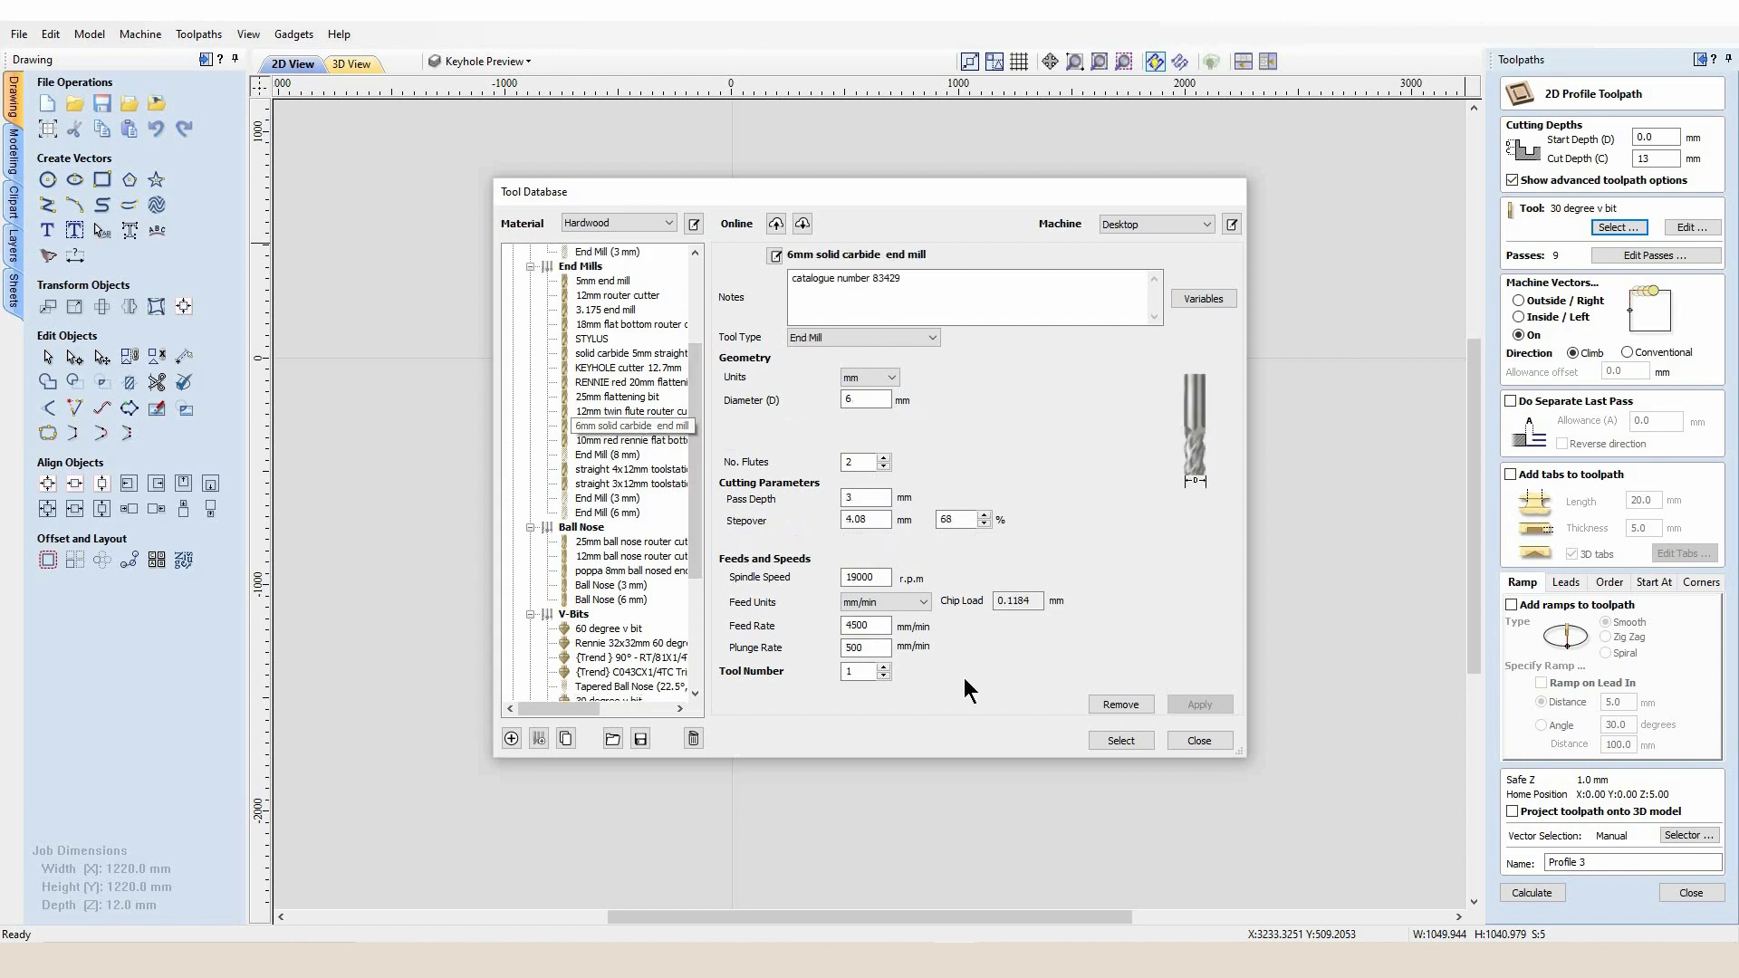
click(1116, 741)
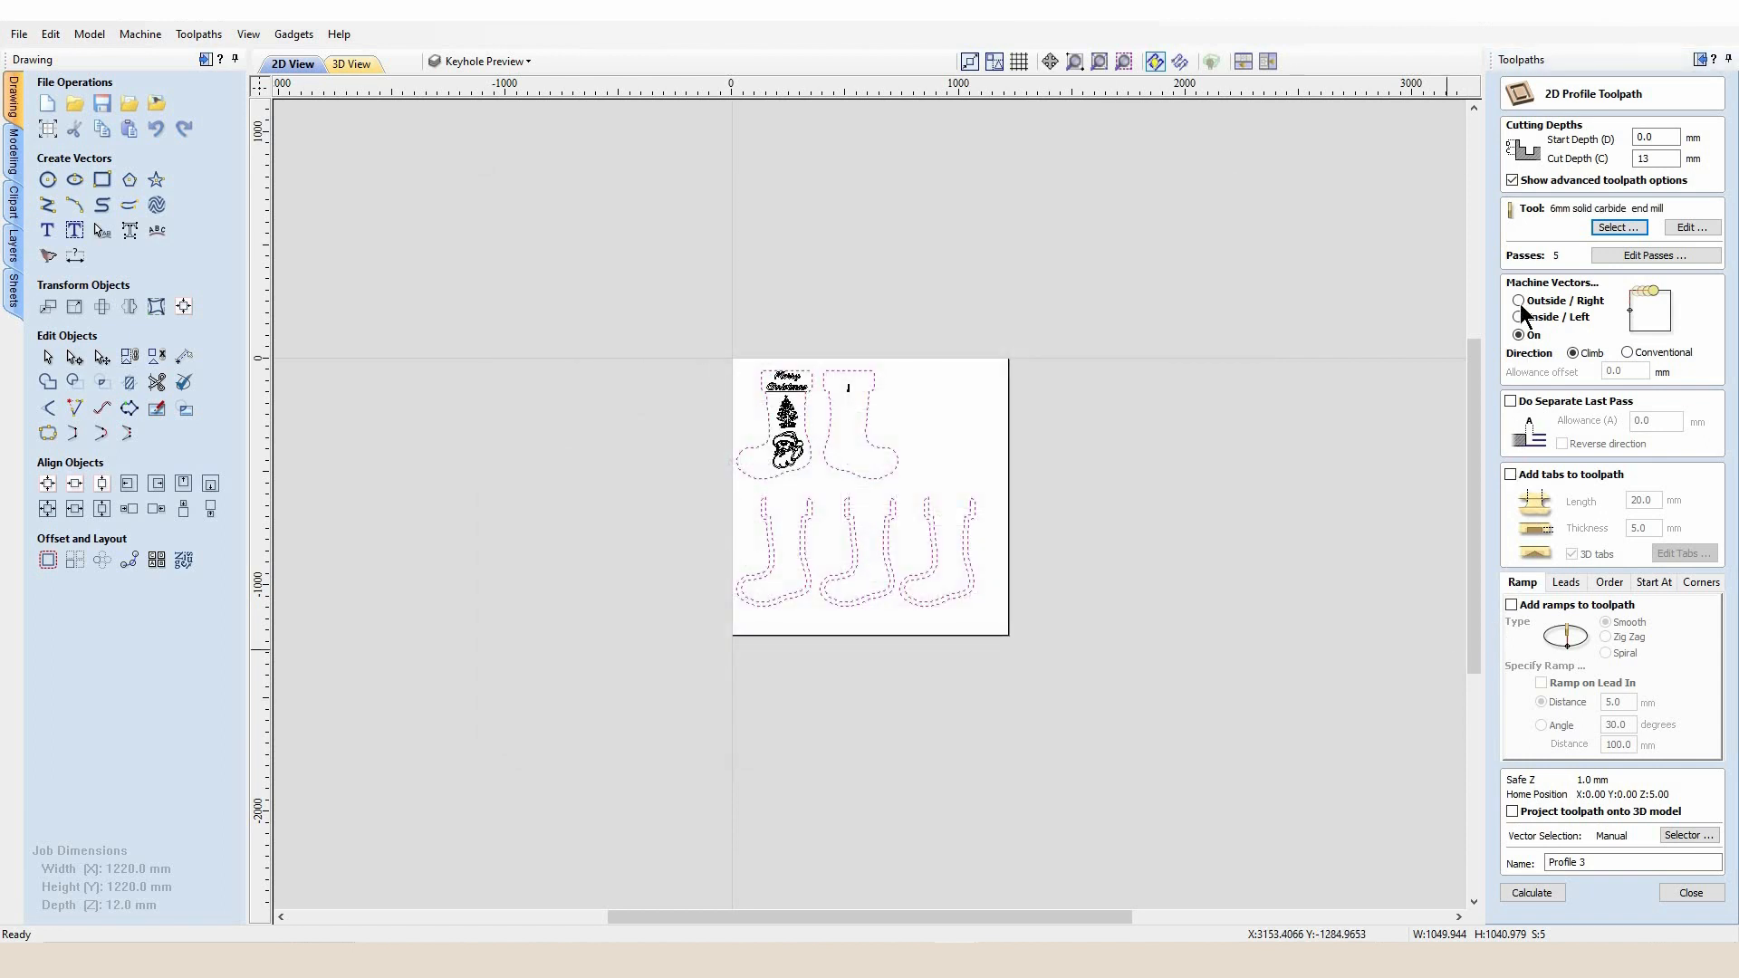
Cut outside the vectors with a 0.01 mm separate last pass allowance, and add 3D tabs 20 mm long and 6 mm thick.
click(1519, 301)
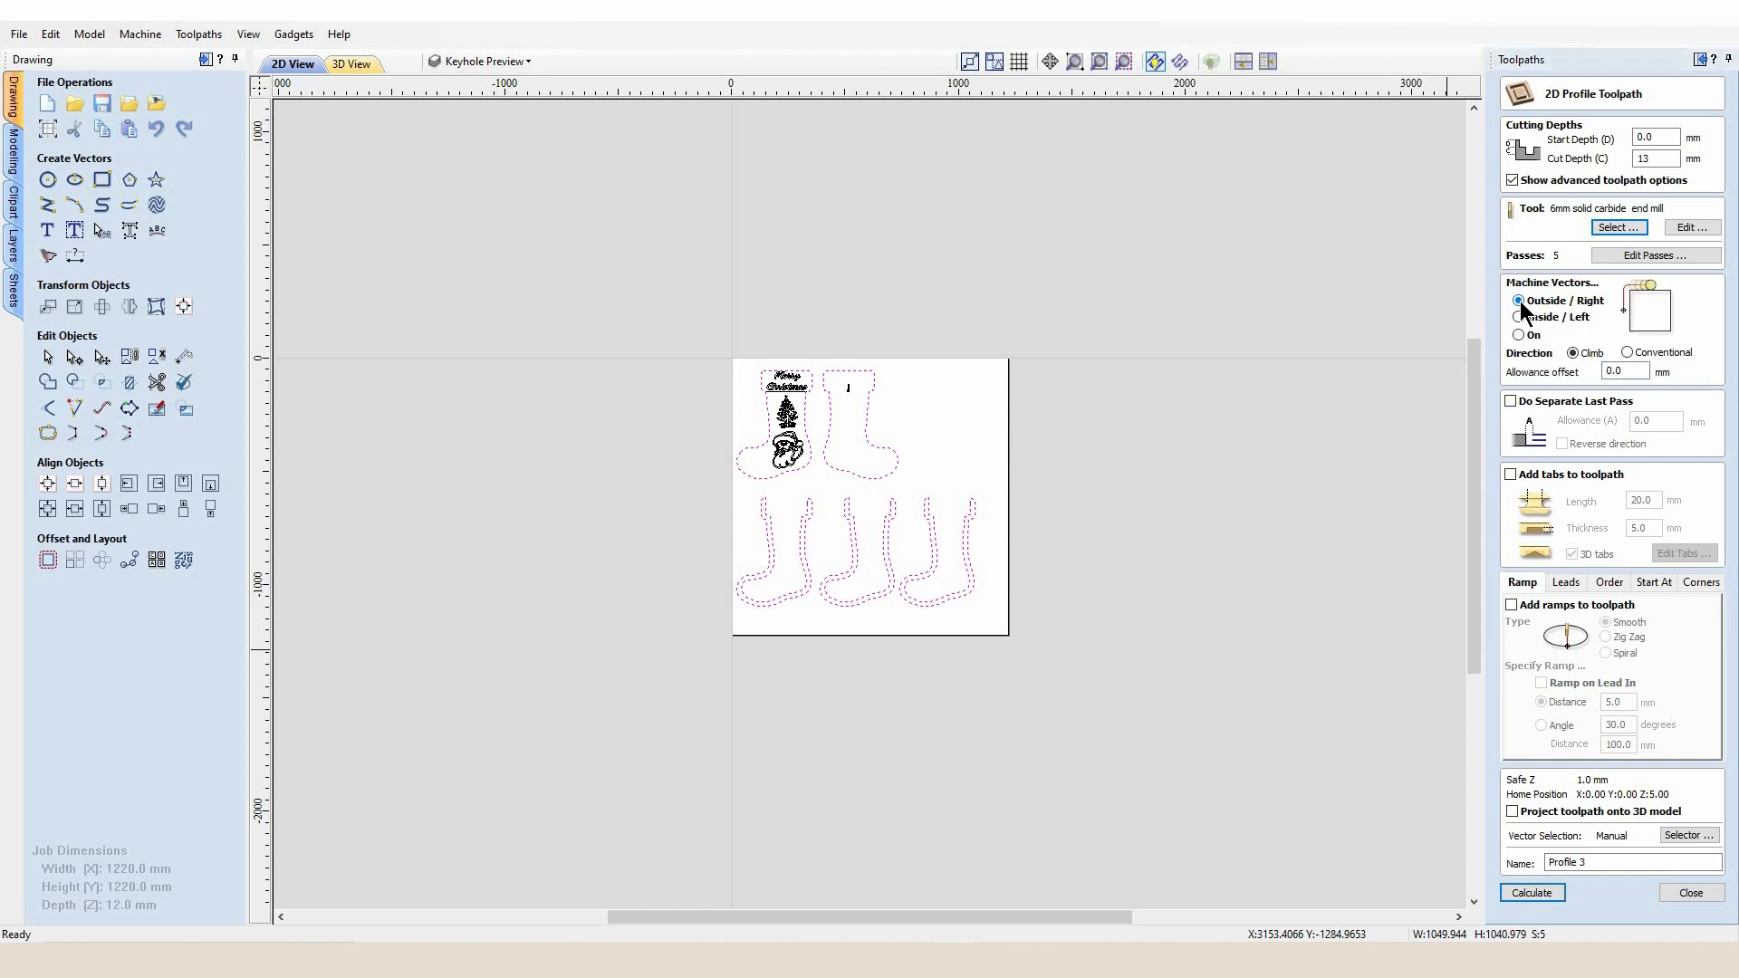
click(1511, 401)
click(1673, 421)
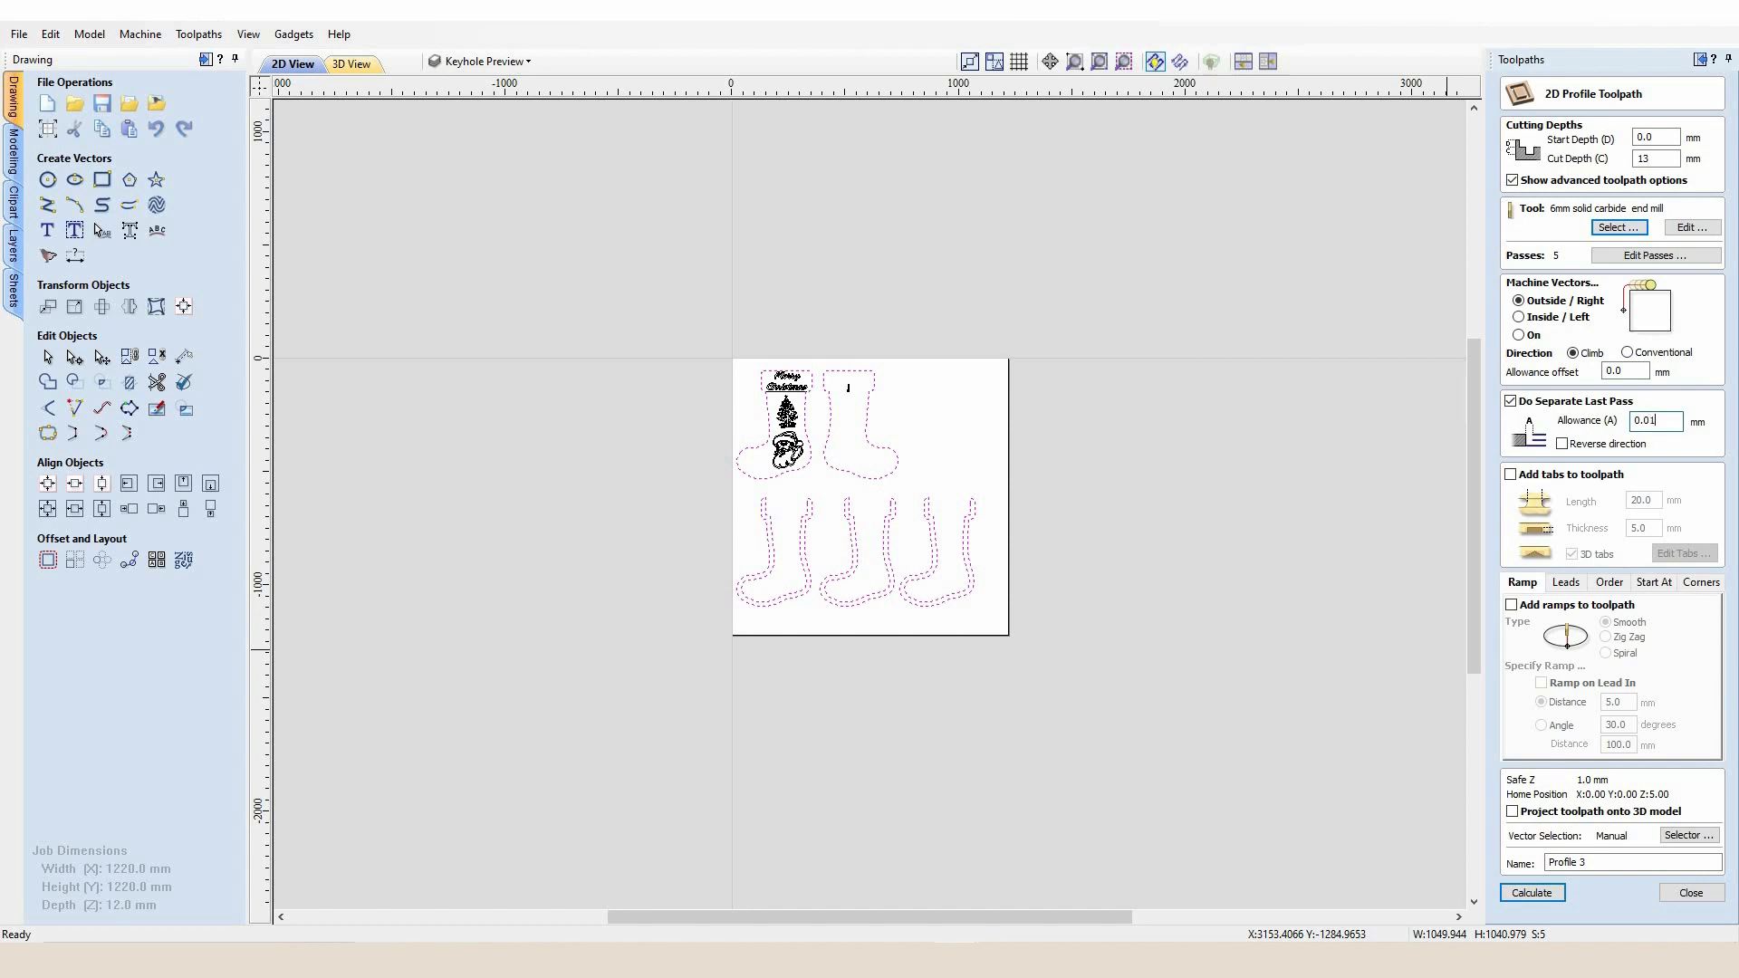
click(1511, 475)
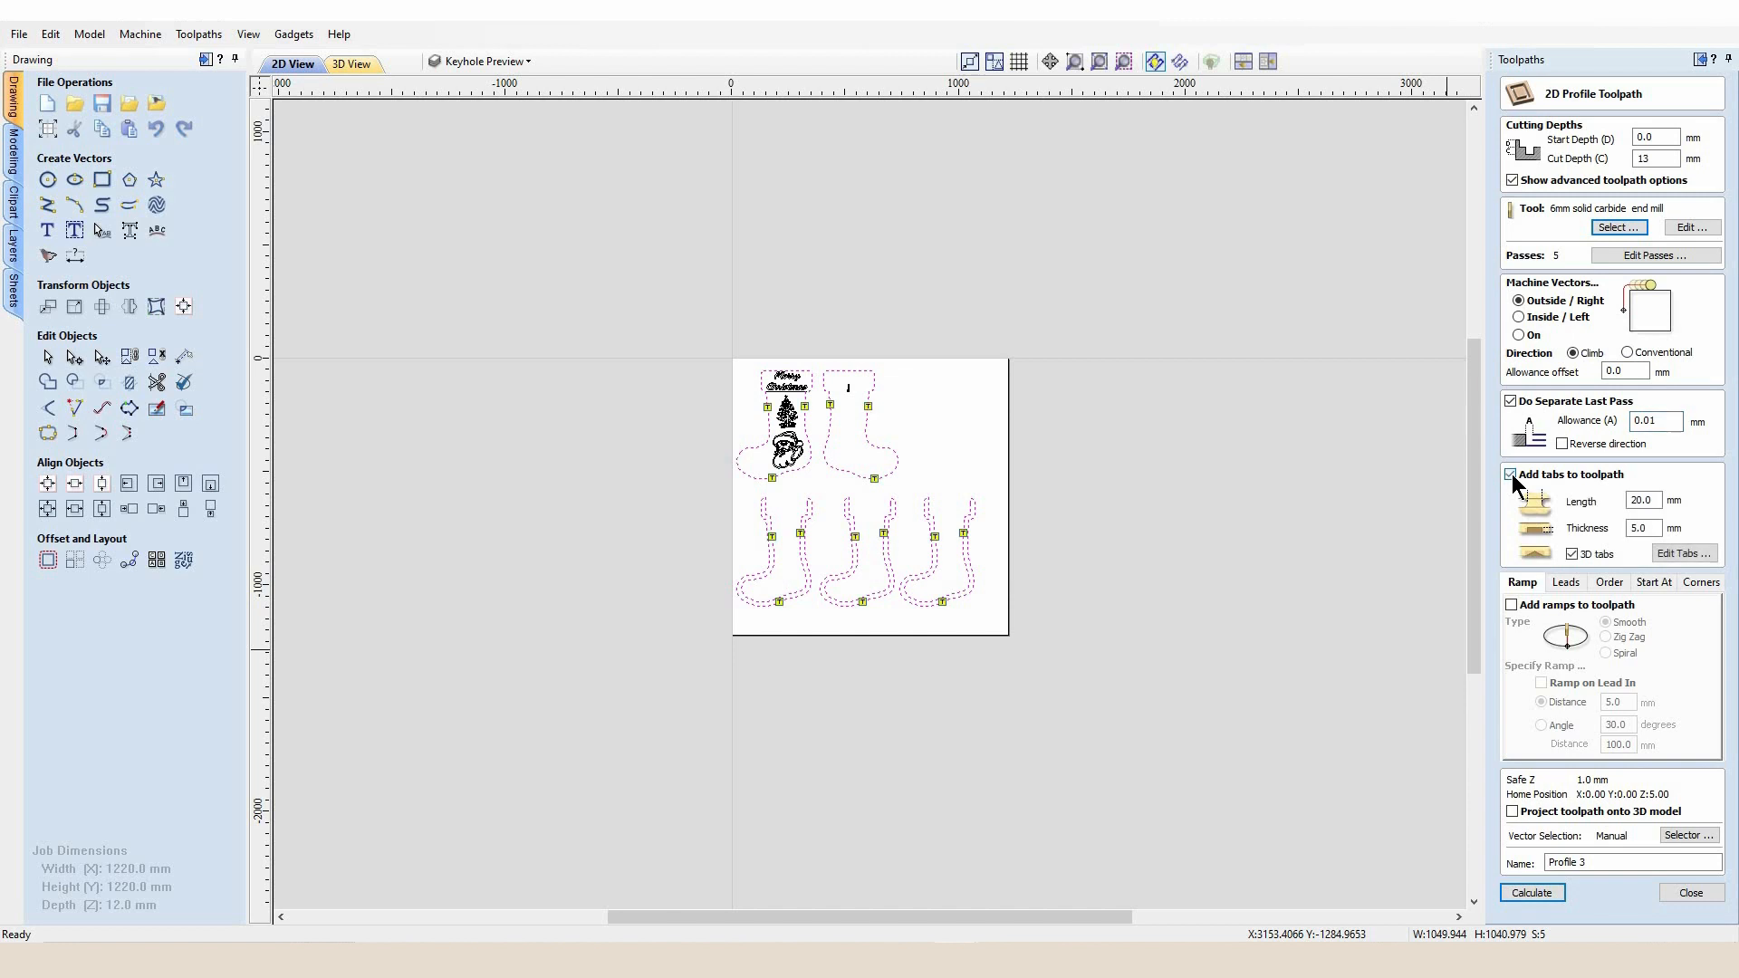
double_click(1639, 528)
Add 9 mm straight leads at 45 degrees with lead out, use bottom-centre start points, and calculate the cut-out toolpath.
click(1563, 589)
click(1517, 604)
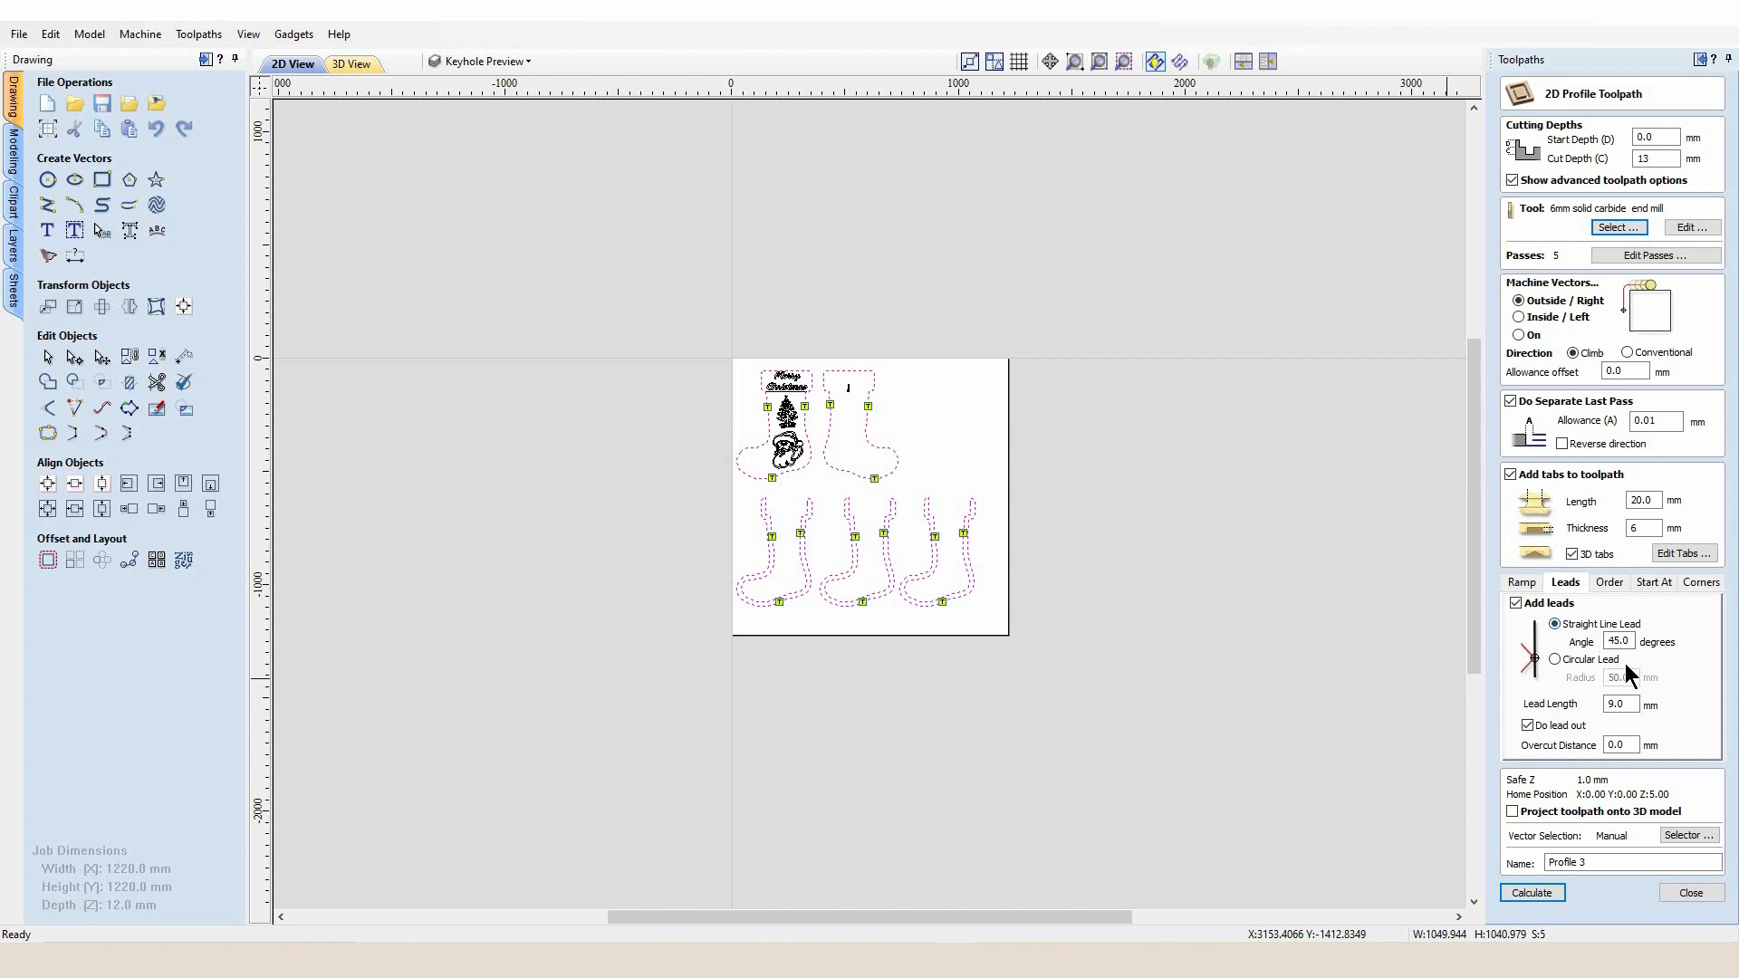
click(1644, 584)
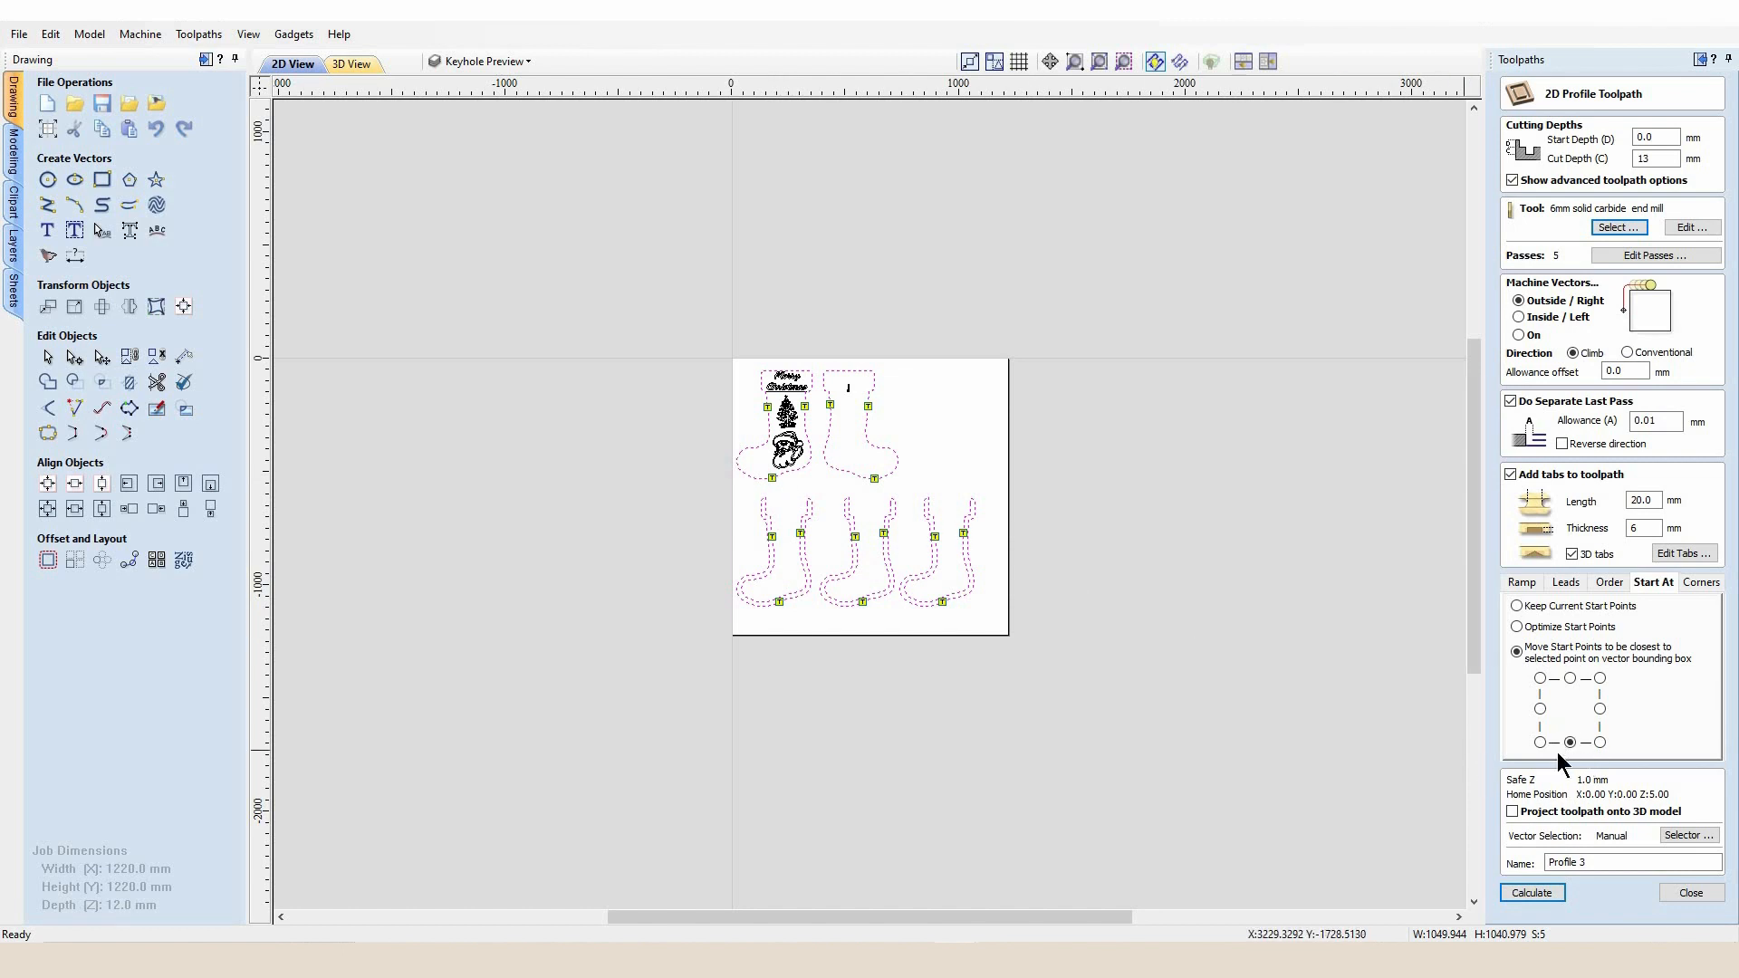
click(1531, 893)
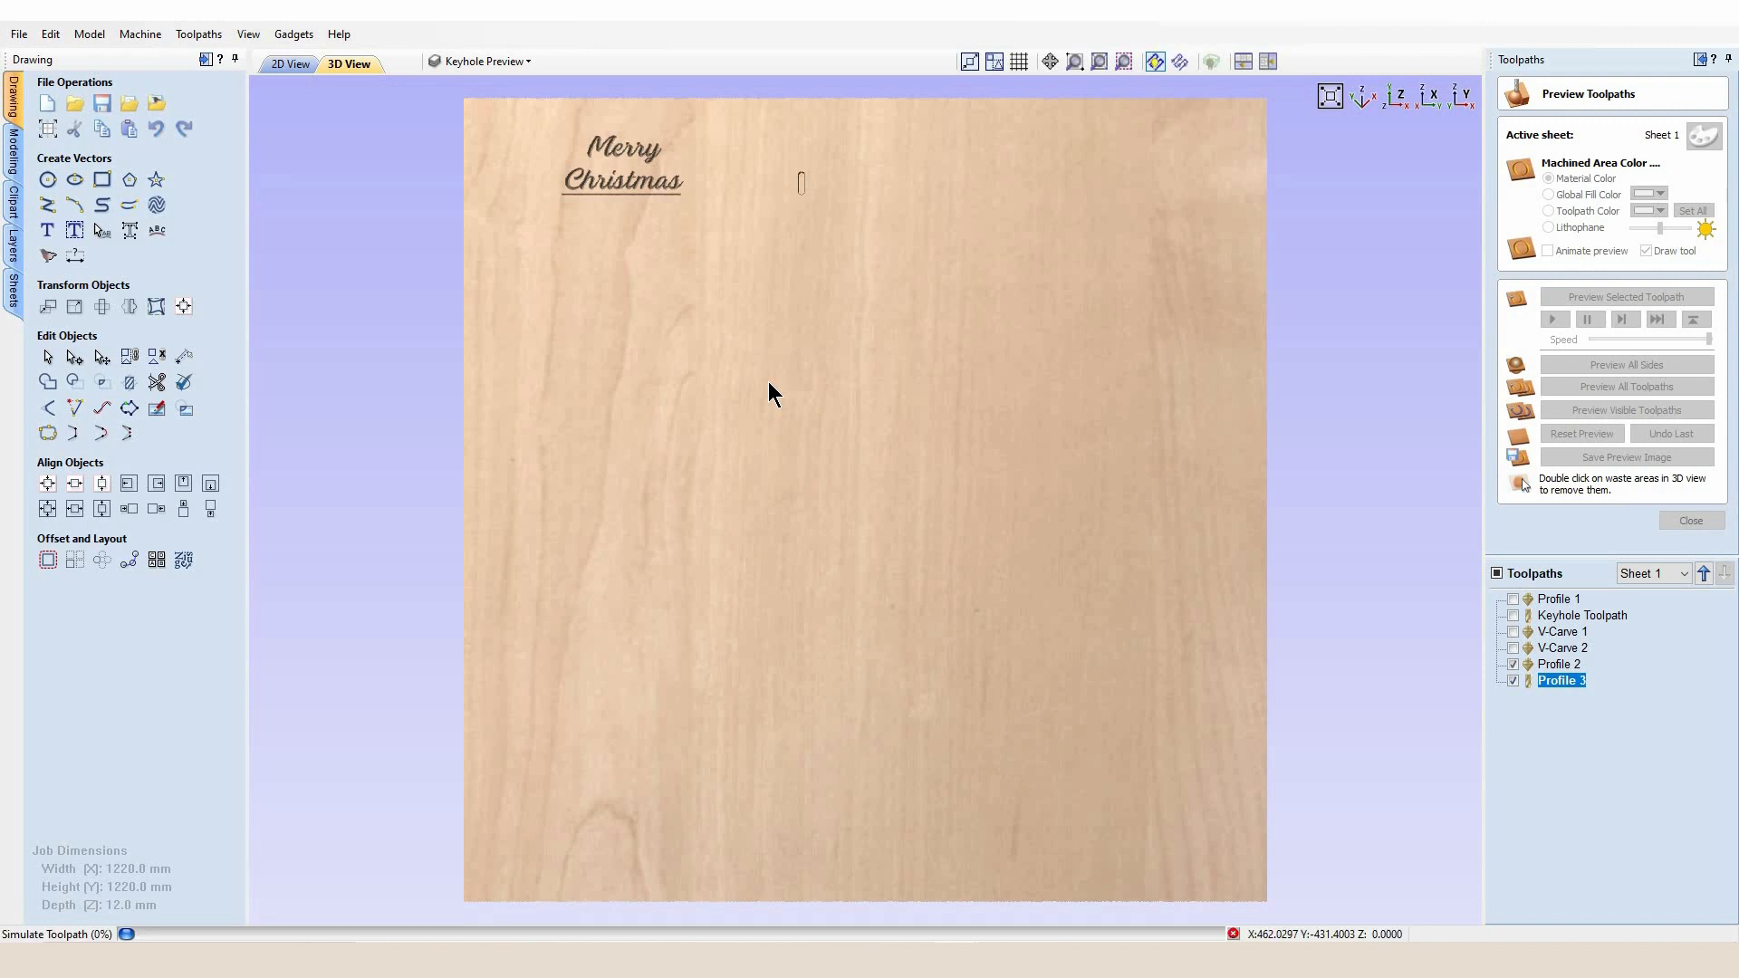
Return to the 2D drawing and check the lower row's first frame with the Vector Validator and Join Vectors for errors and open contours.
click(292, 65)
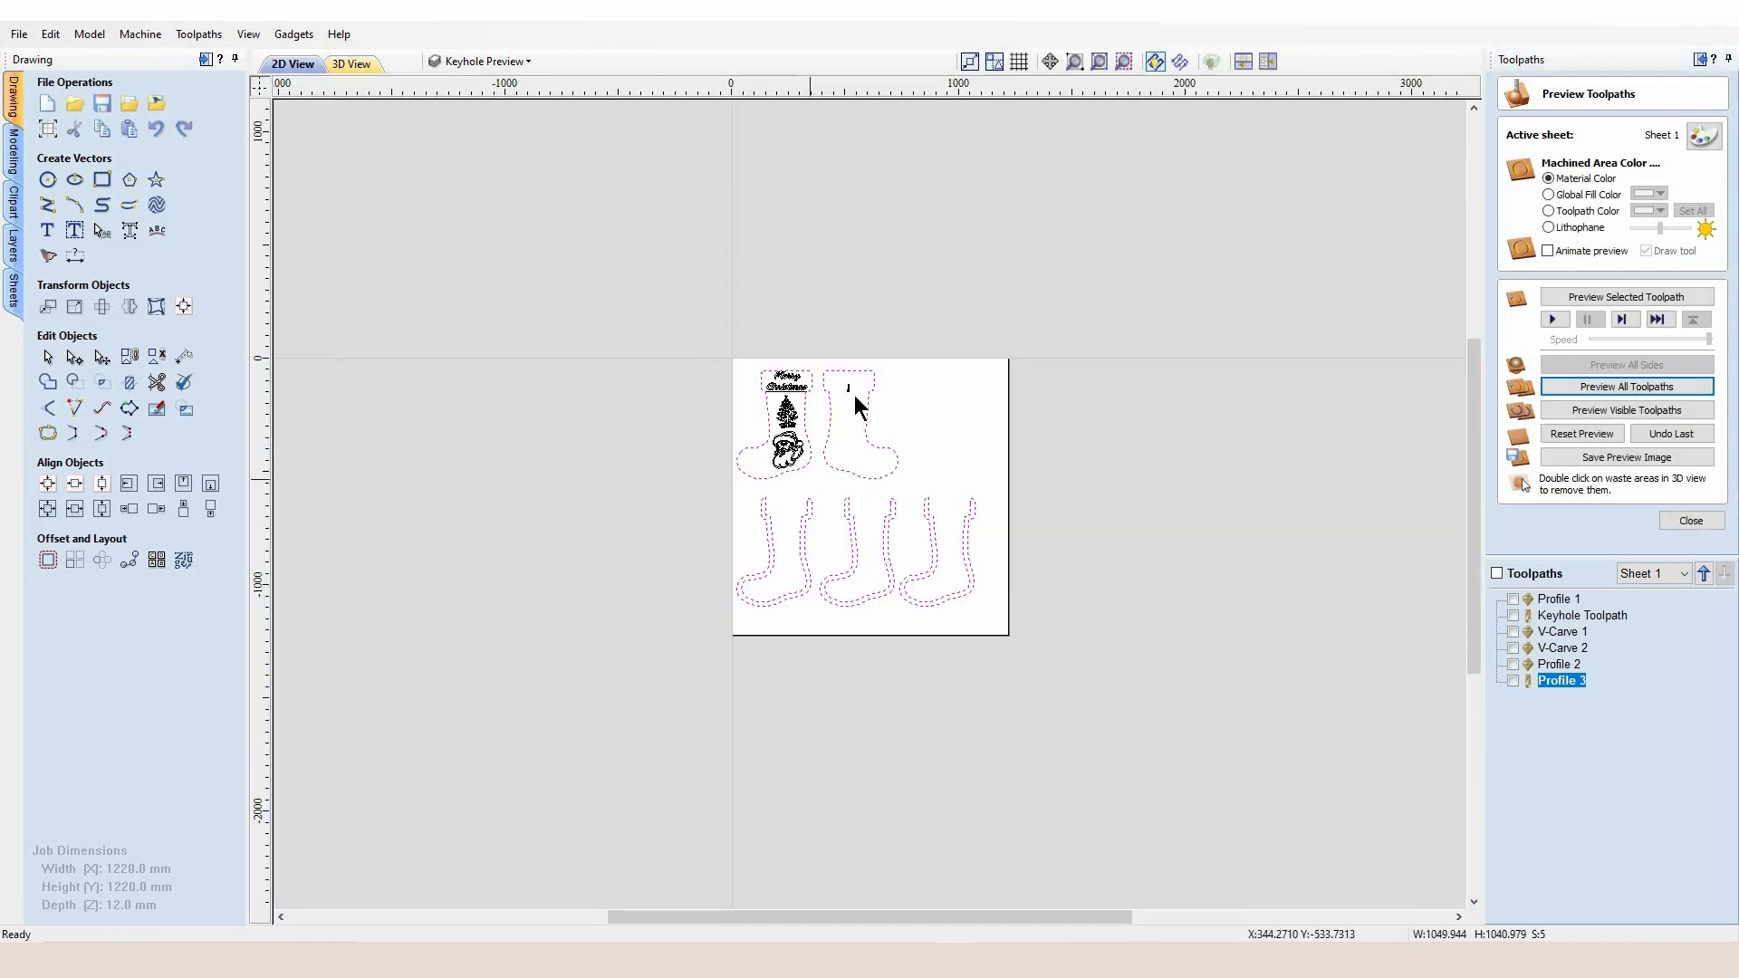
click(776, 543)
click(771, 547)
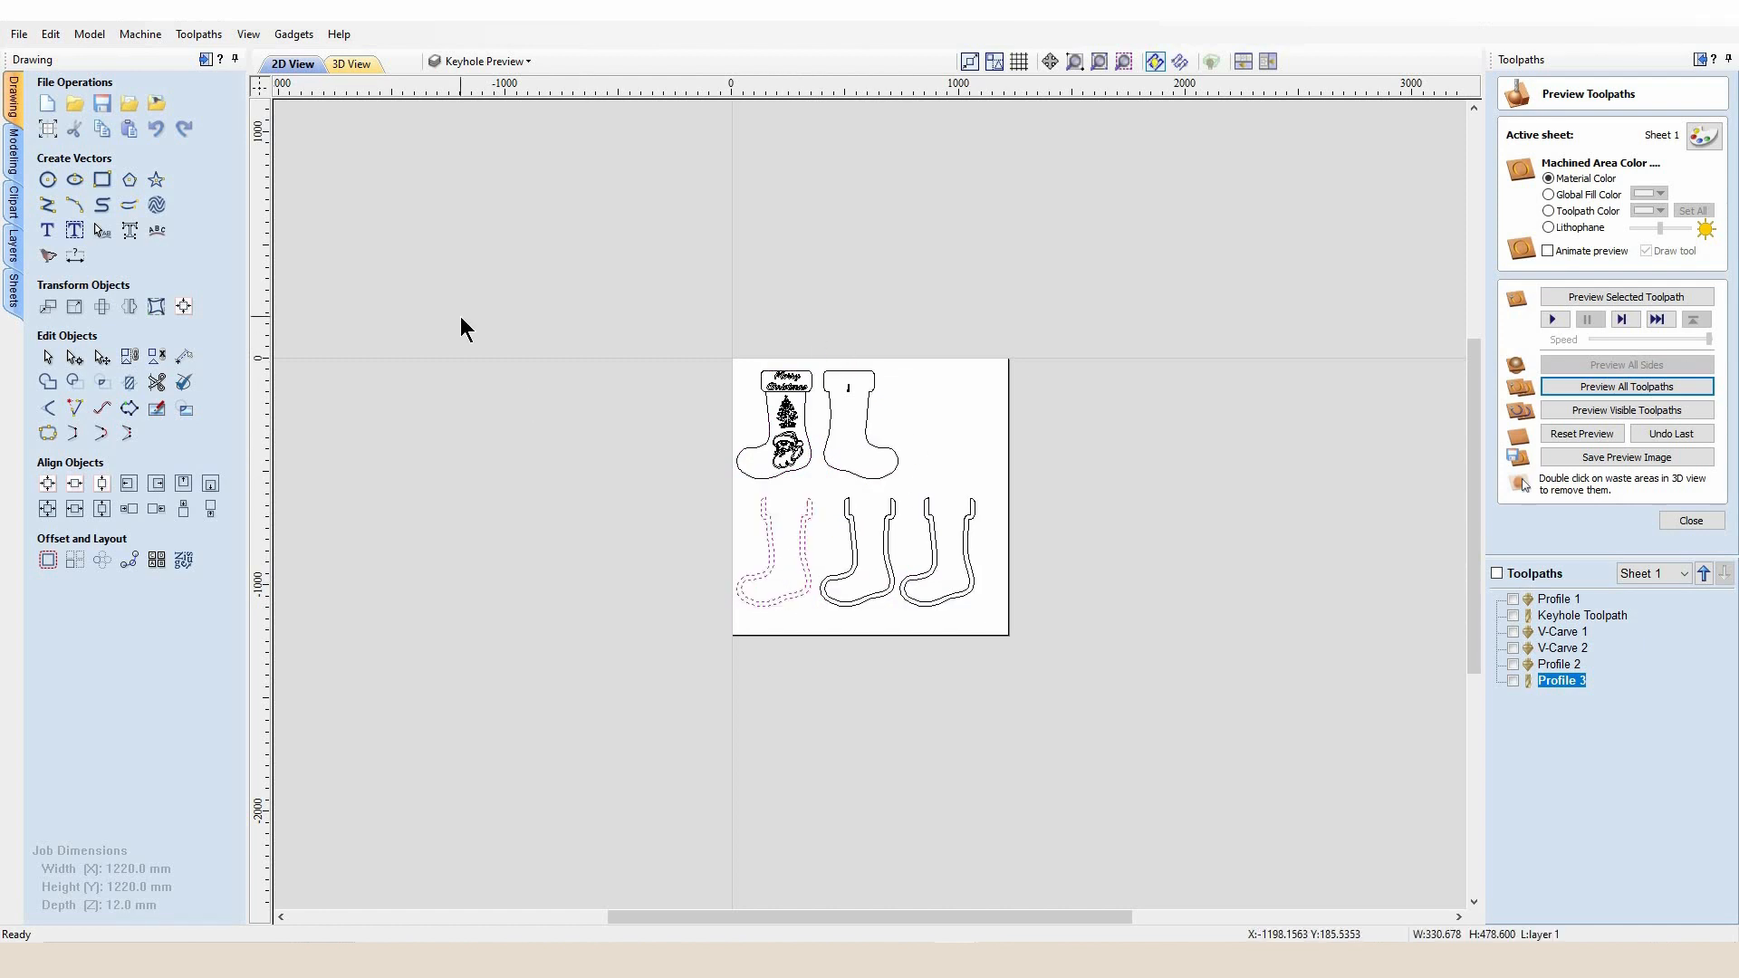
click(183, 382)
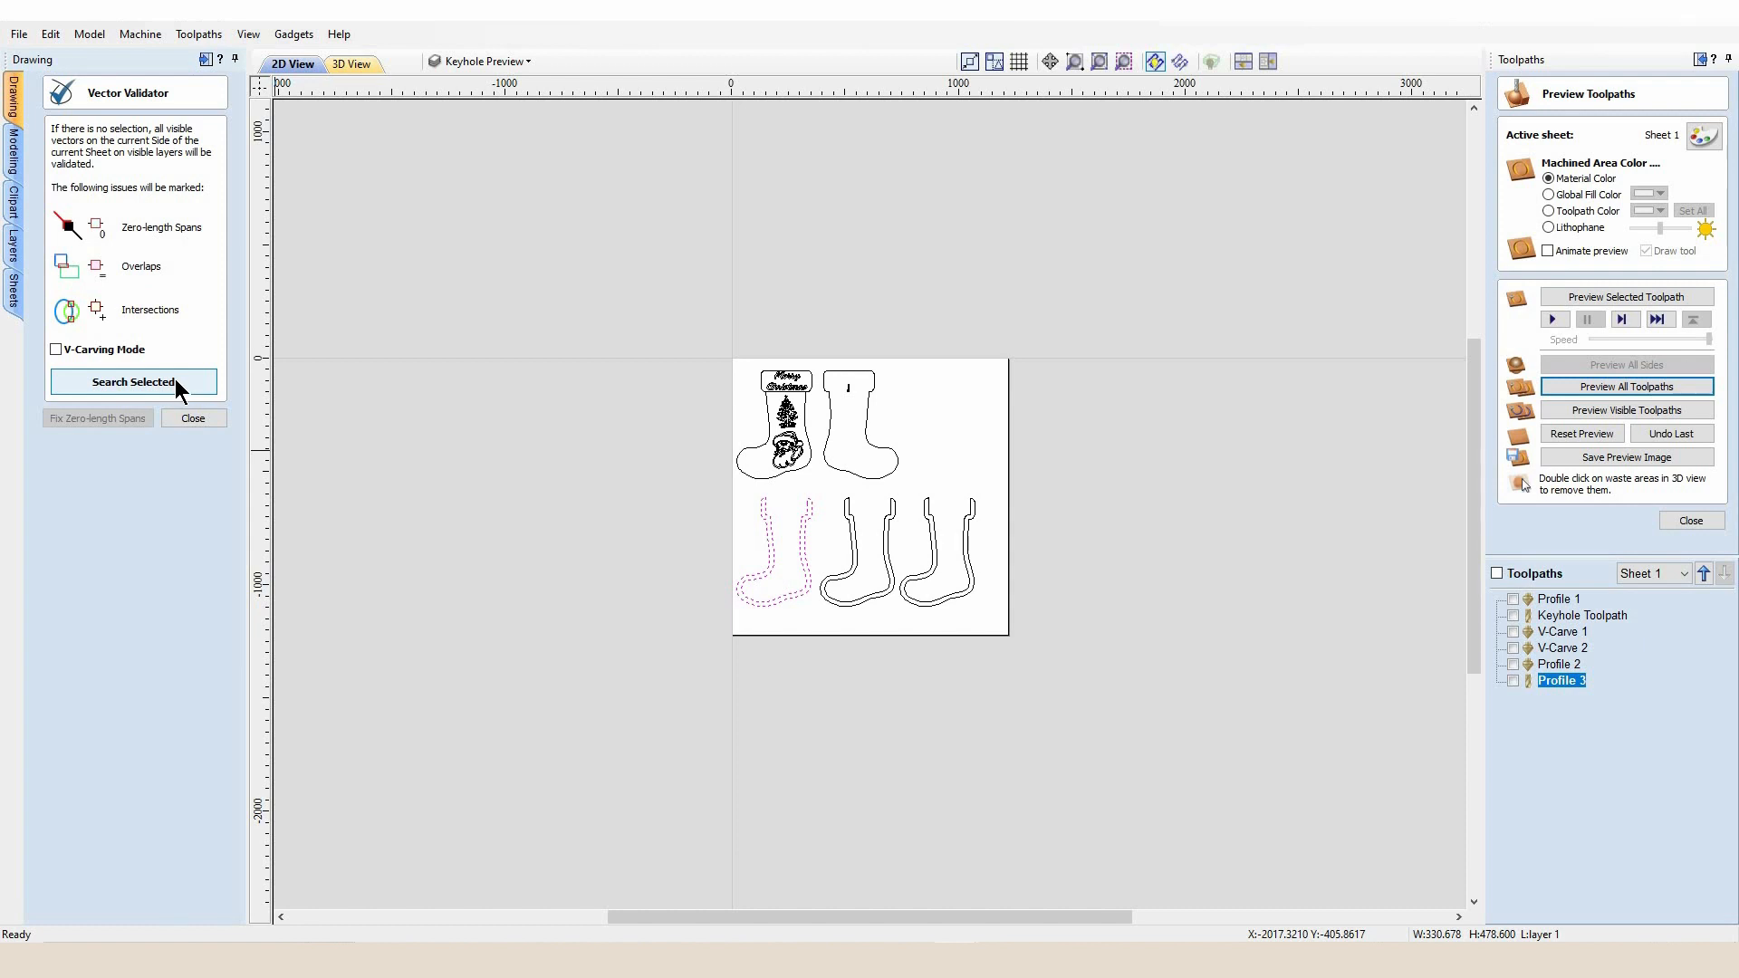
click(176, 378)
click(194, 418)
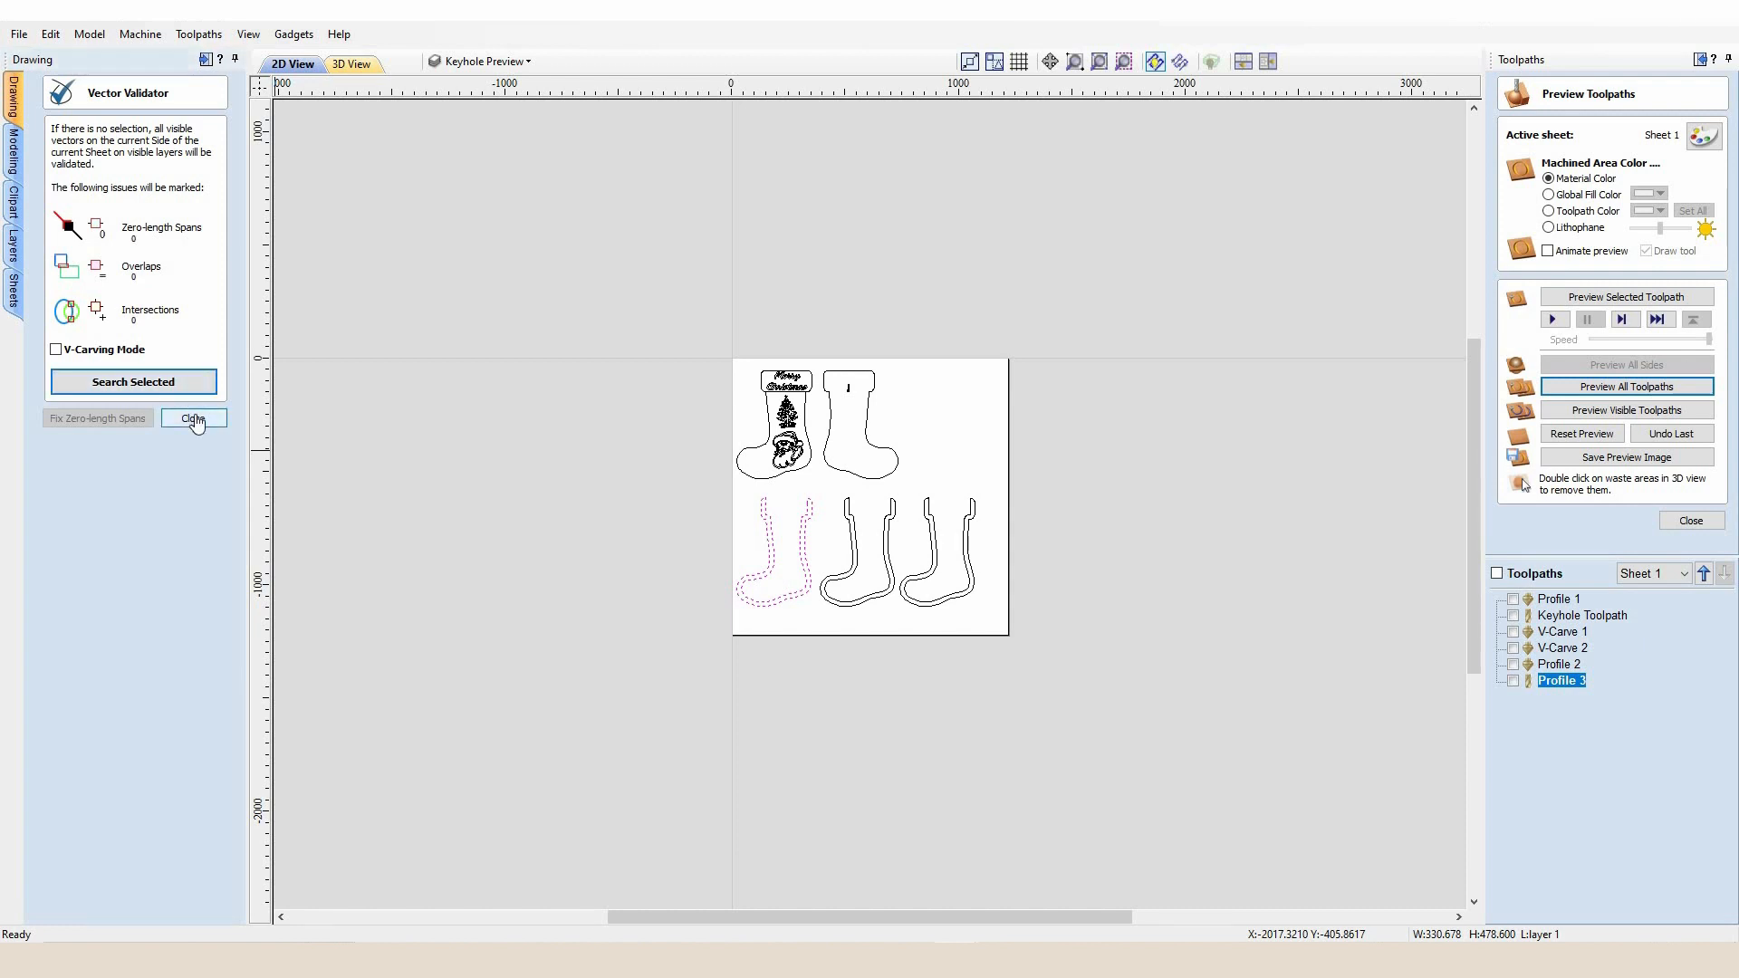
click(52, 555)
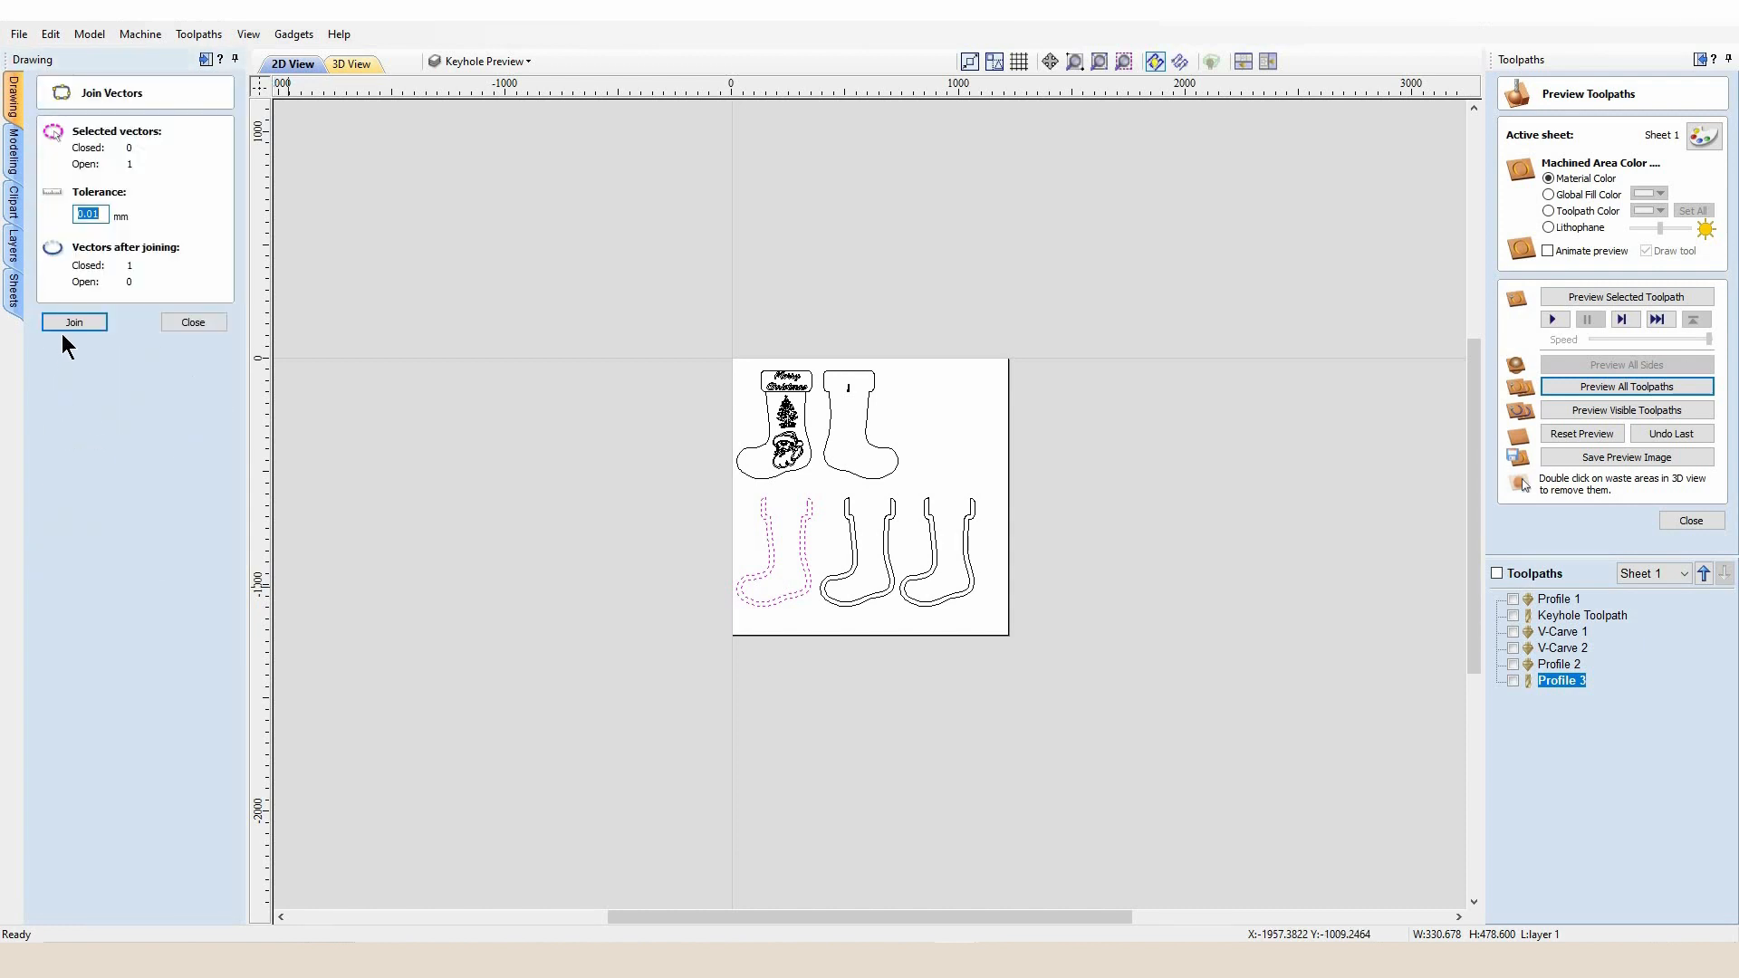
click(193, 323)
Recalculate the Profile 3 cut-out toolpath for the stocking outlines and frames, and return to the 2D drawing.
scroll(802, 567, up, 5)
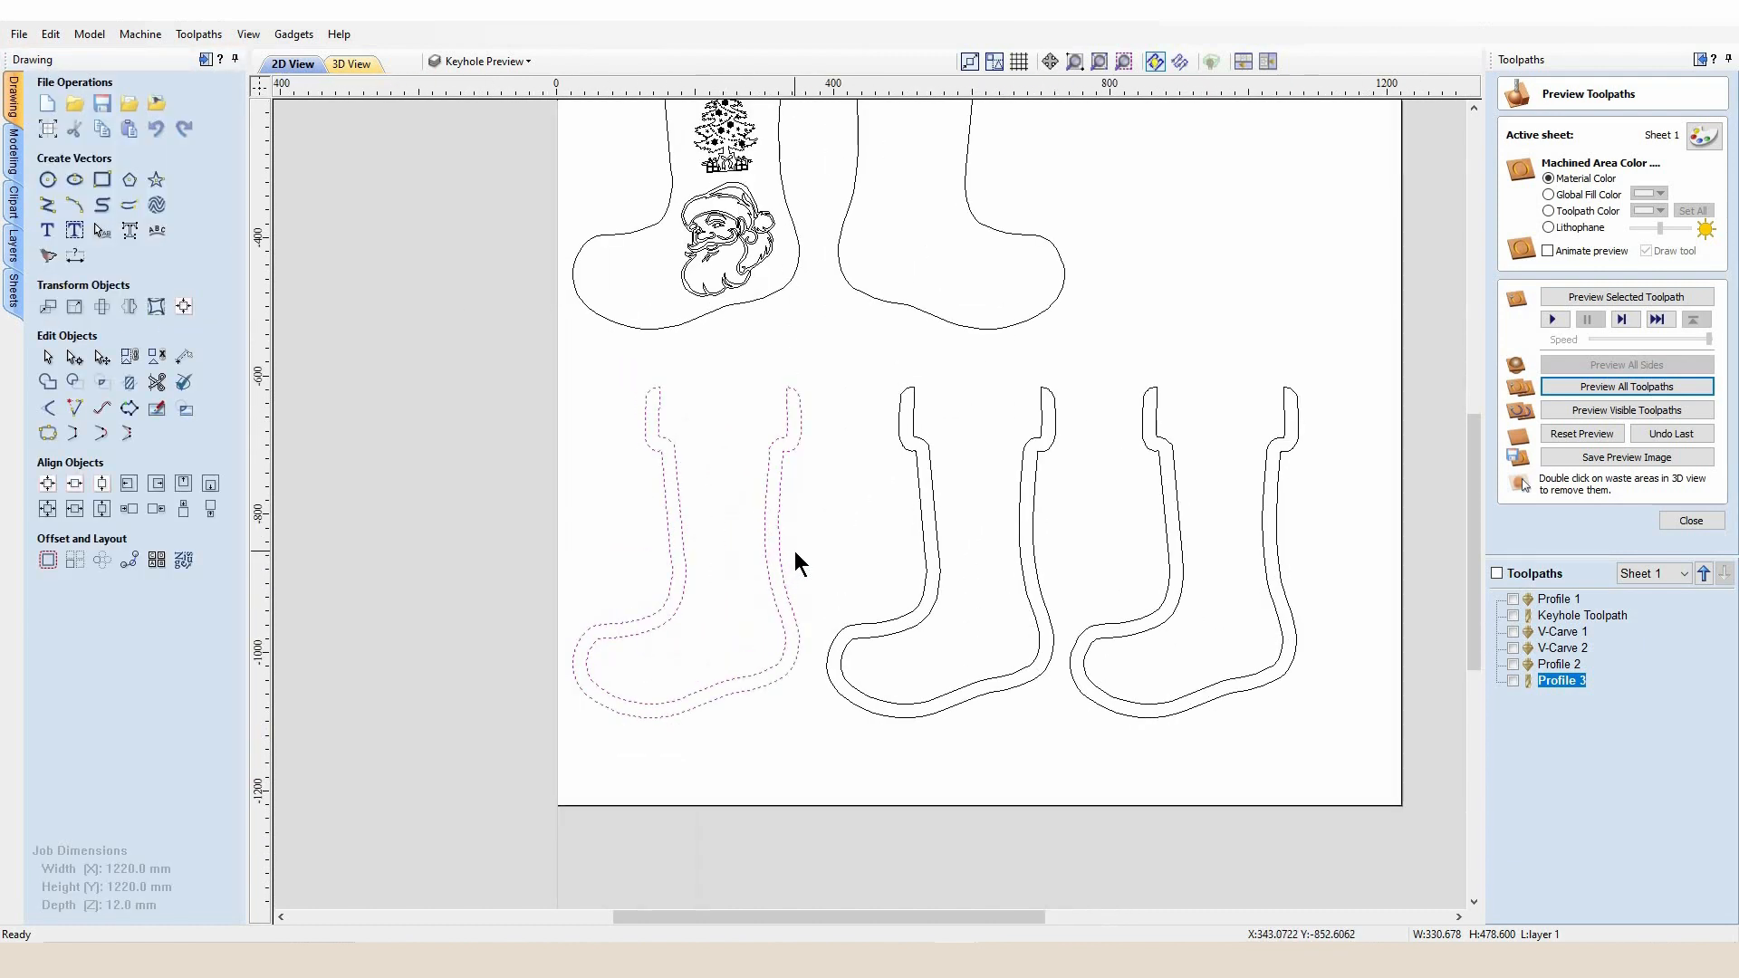
click(886, 526)
scroll(929, 556, down, 3)
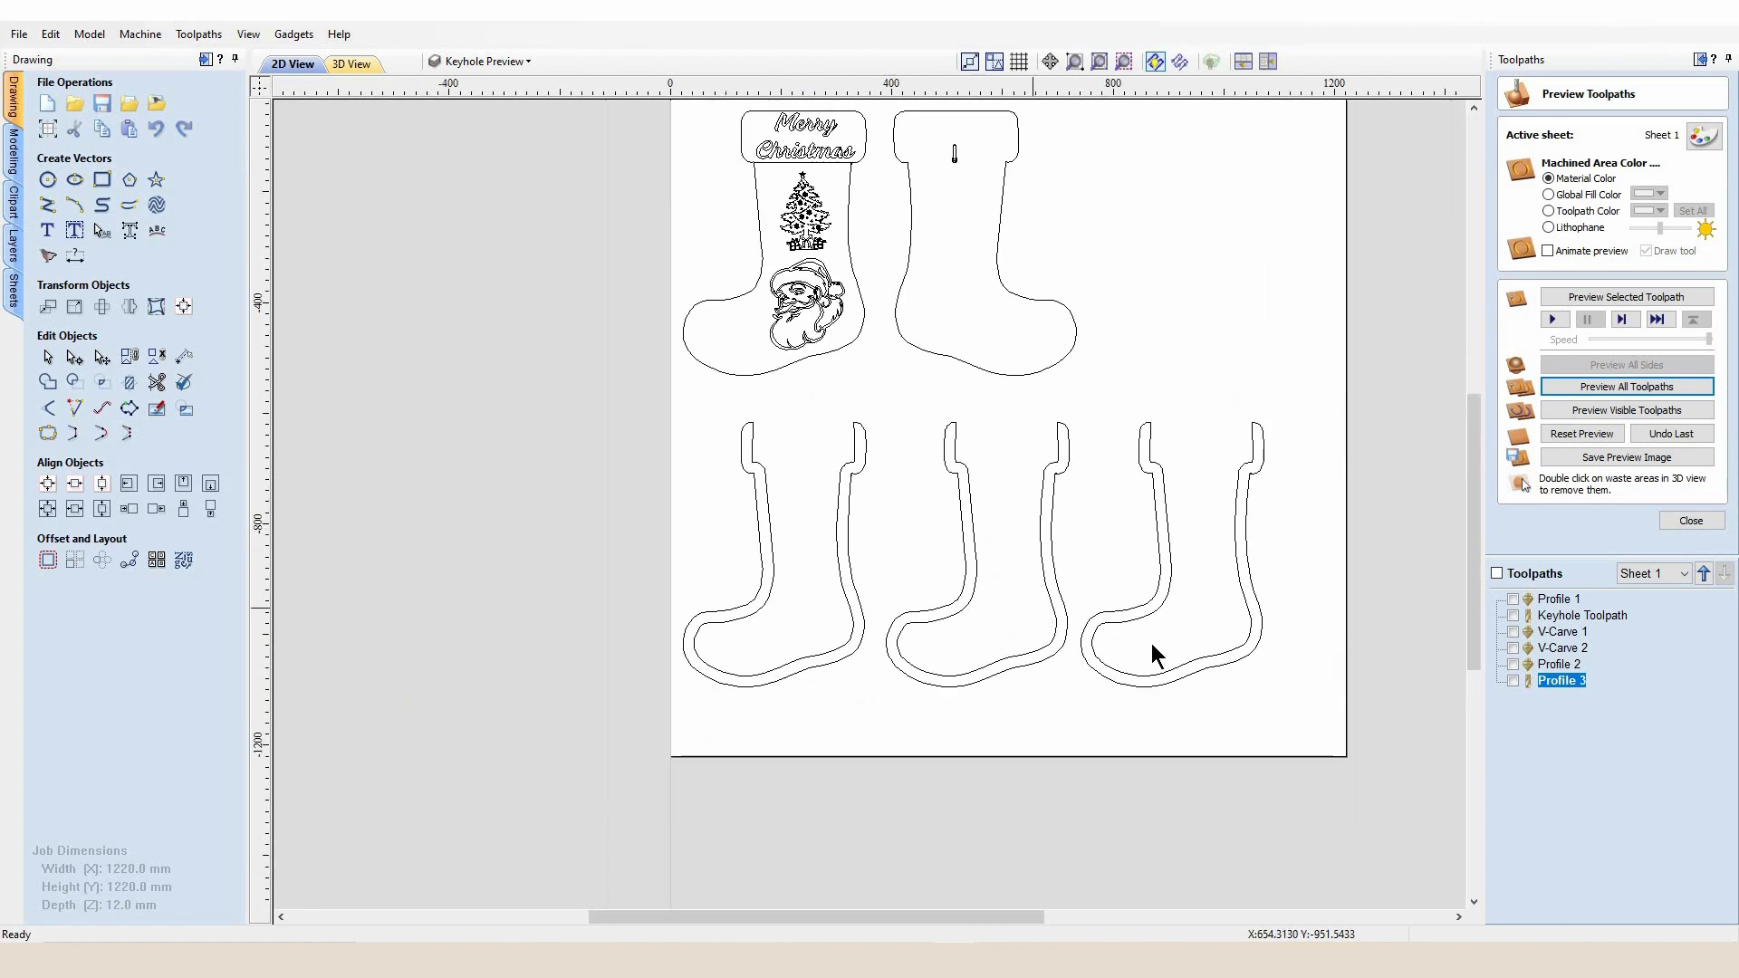
drag(743, 476, 682, 416)
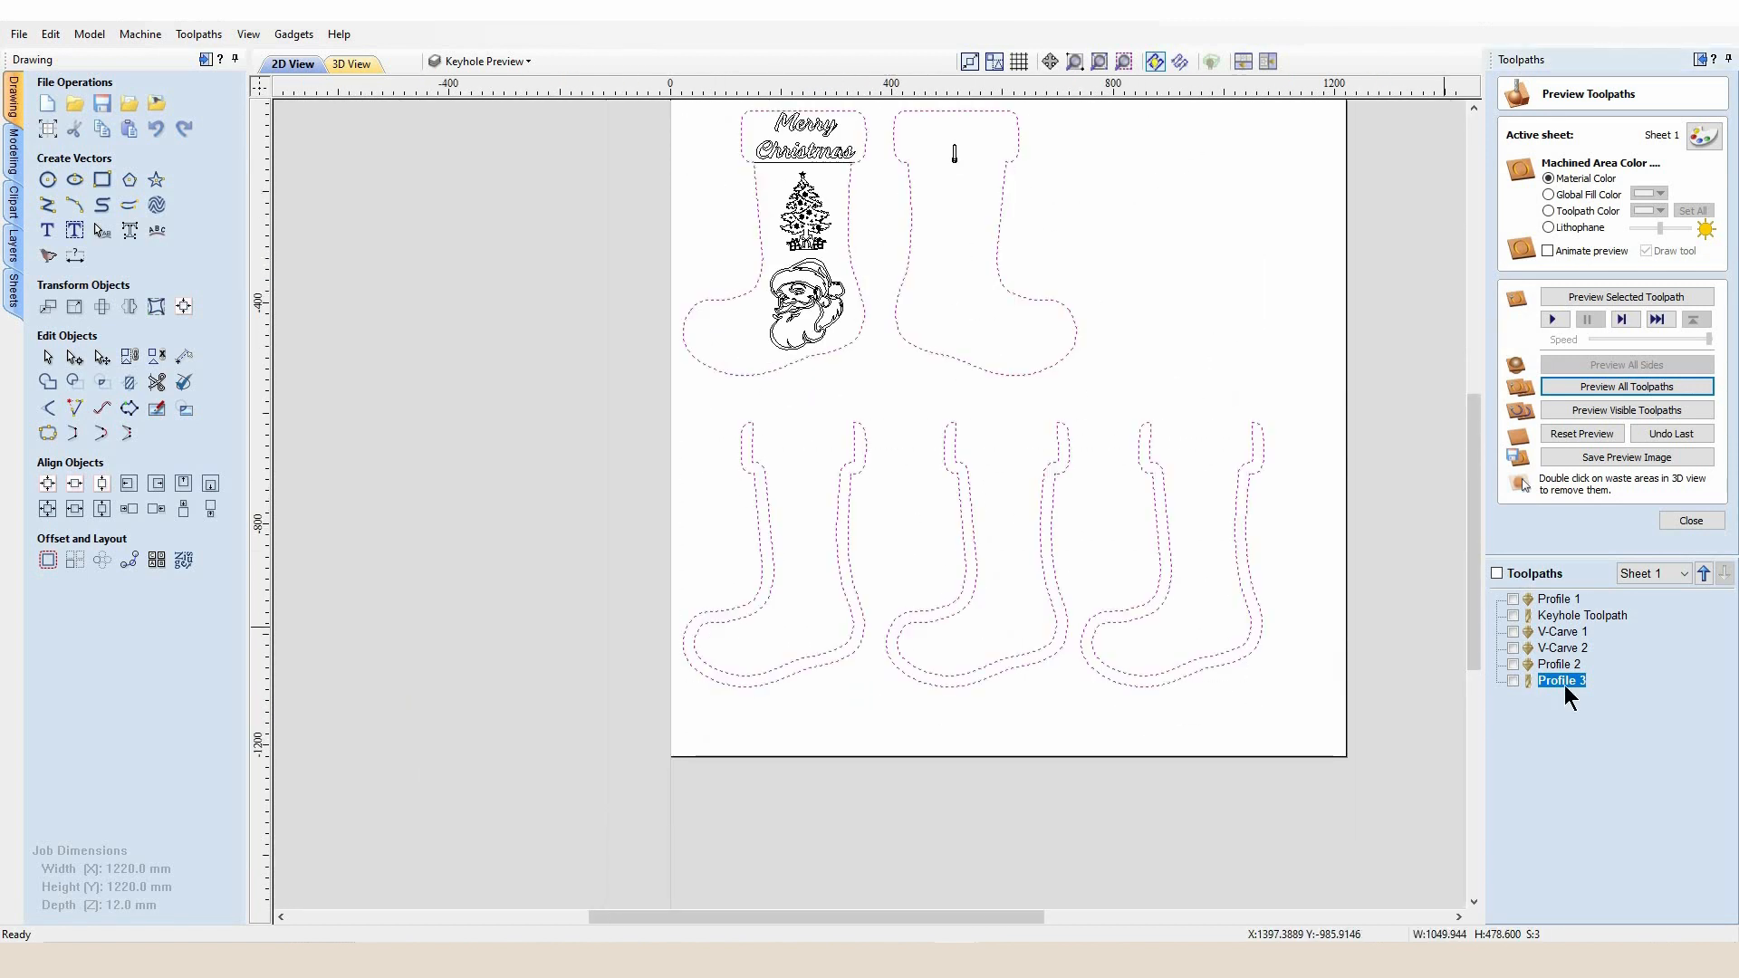
double_click(1573, 681)
click(1532, 893)
click(293, 64)
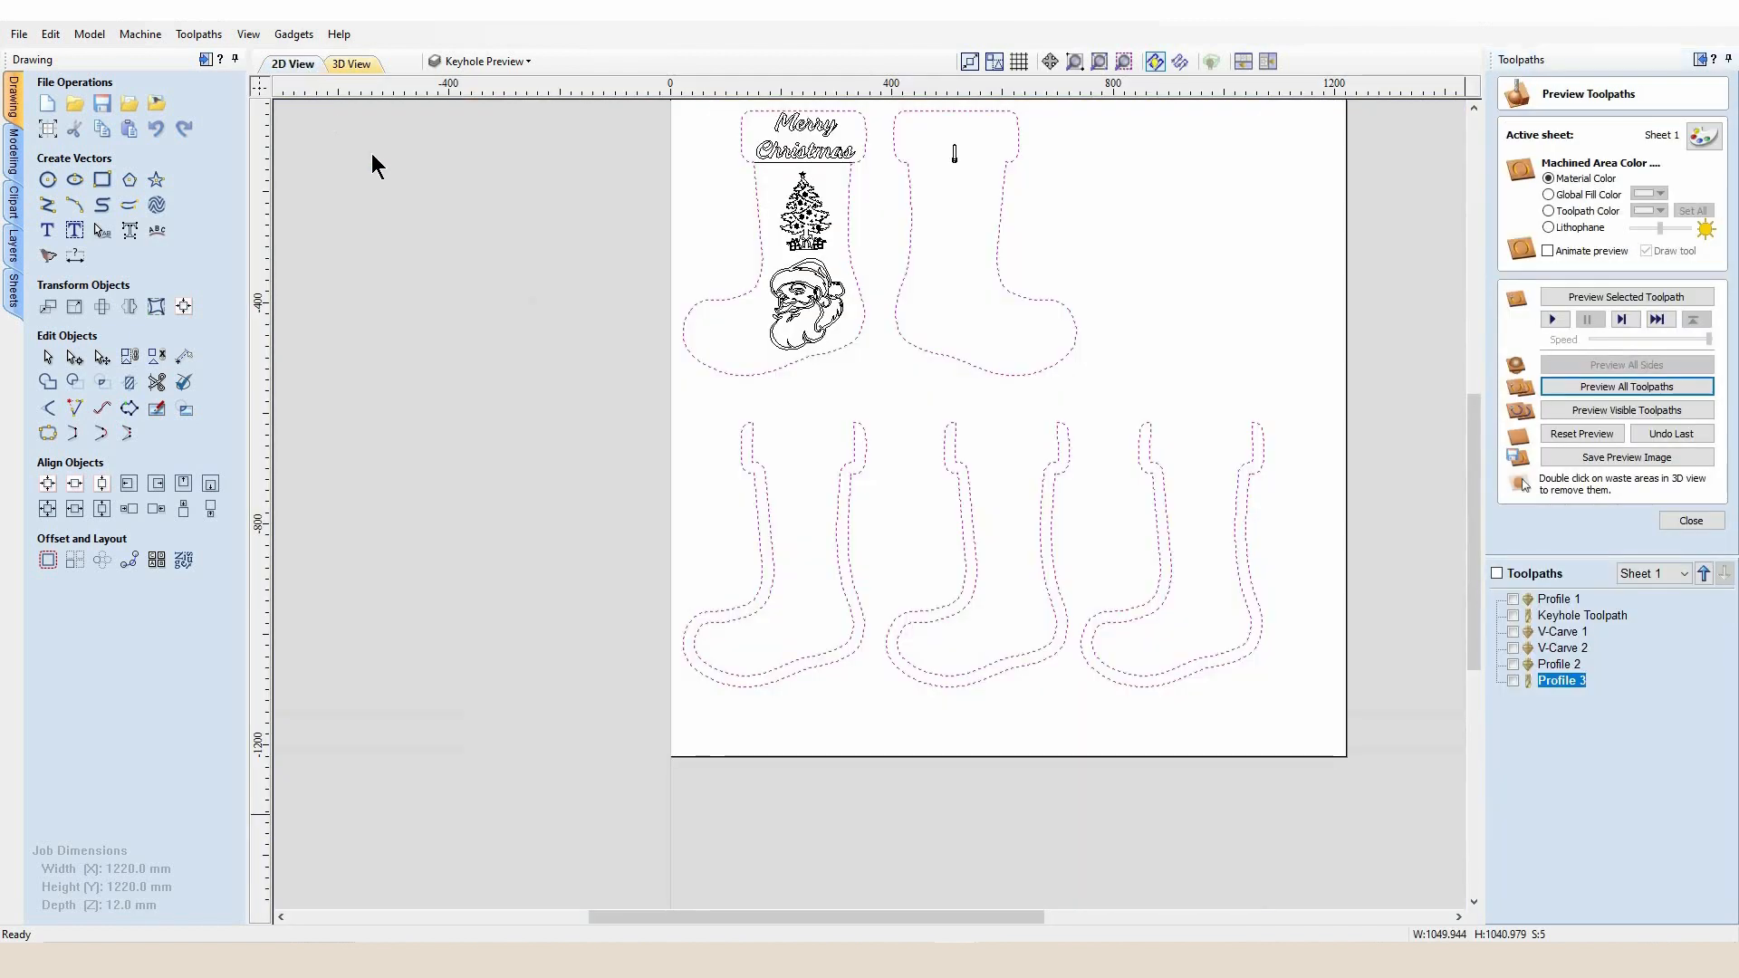
Close the open vectors of the lower row's second and third frames by joining their end points.
click(648, 548)
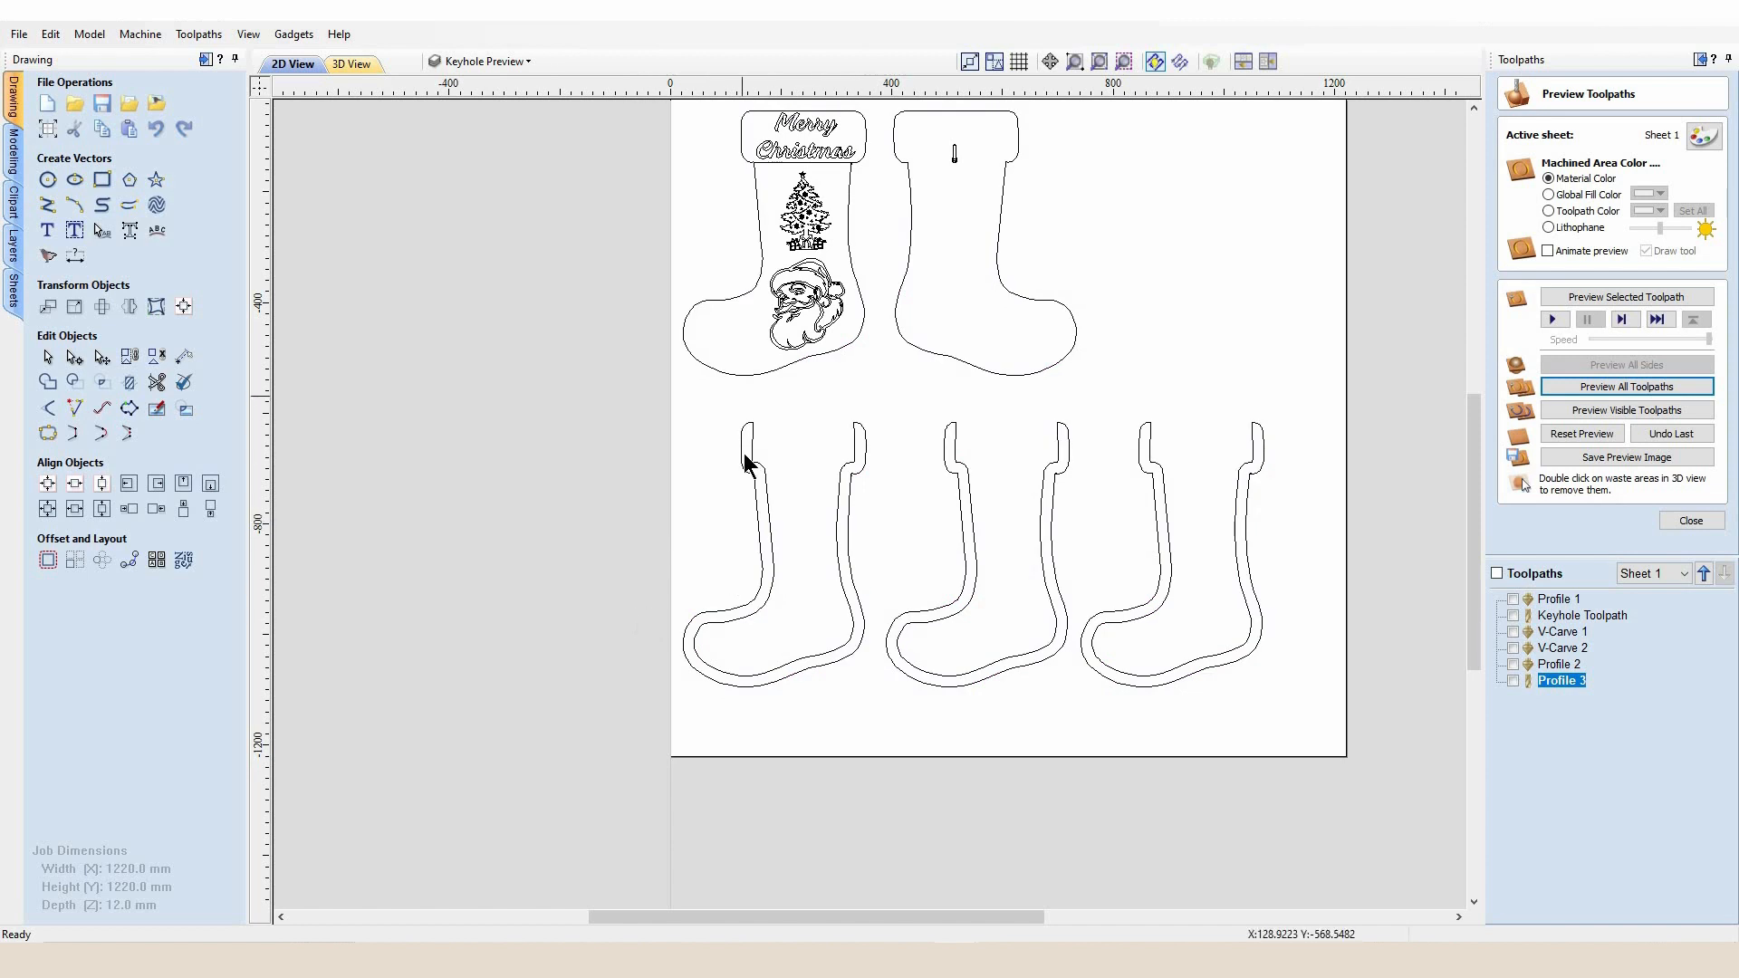
click(965, 507)
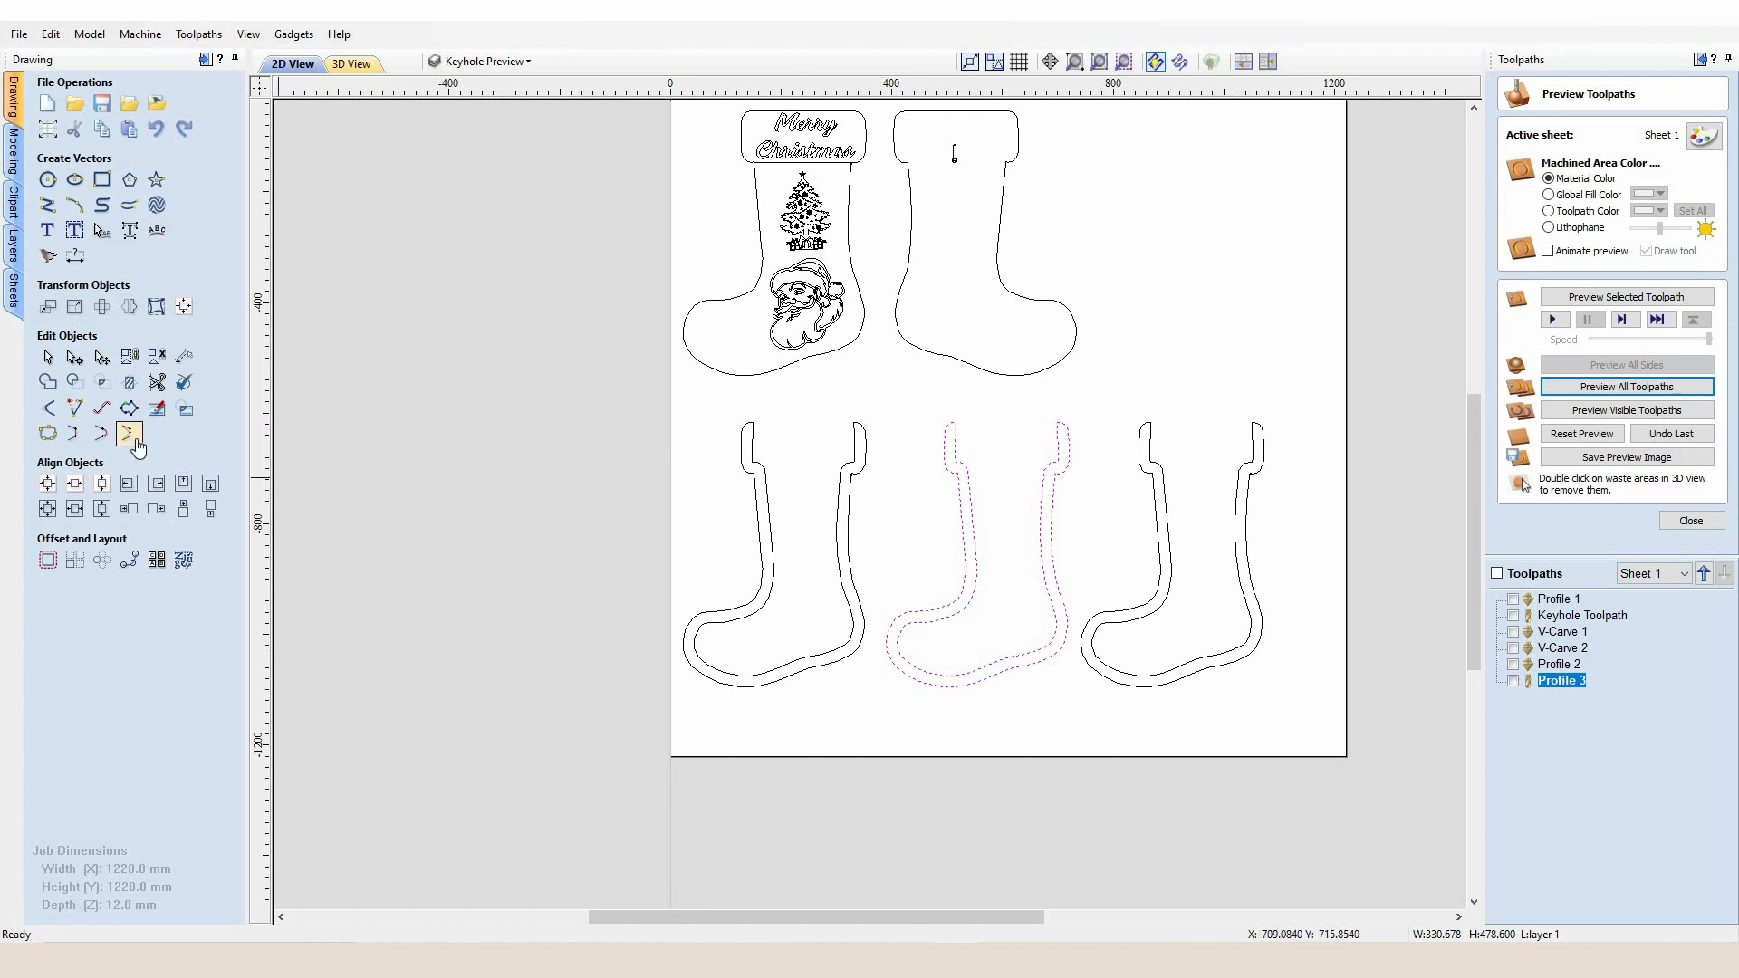
click(1152, 524)
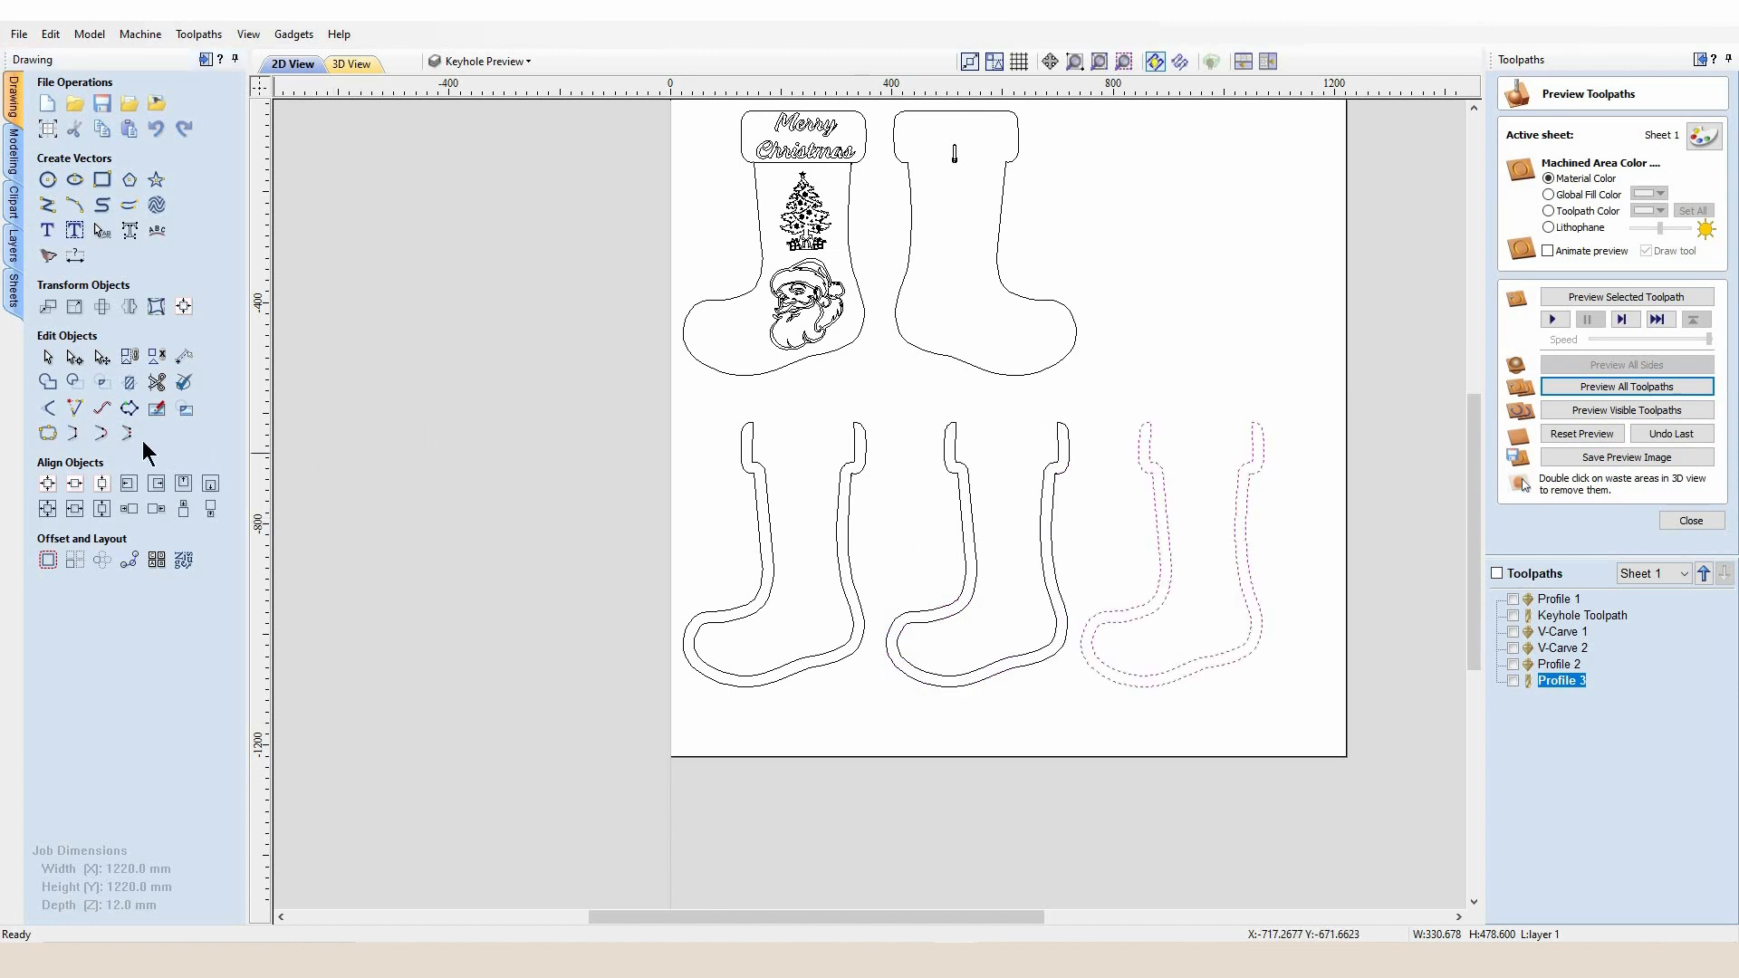
click(1182, 375)
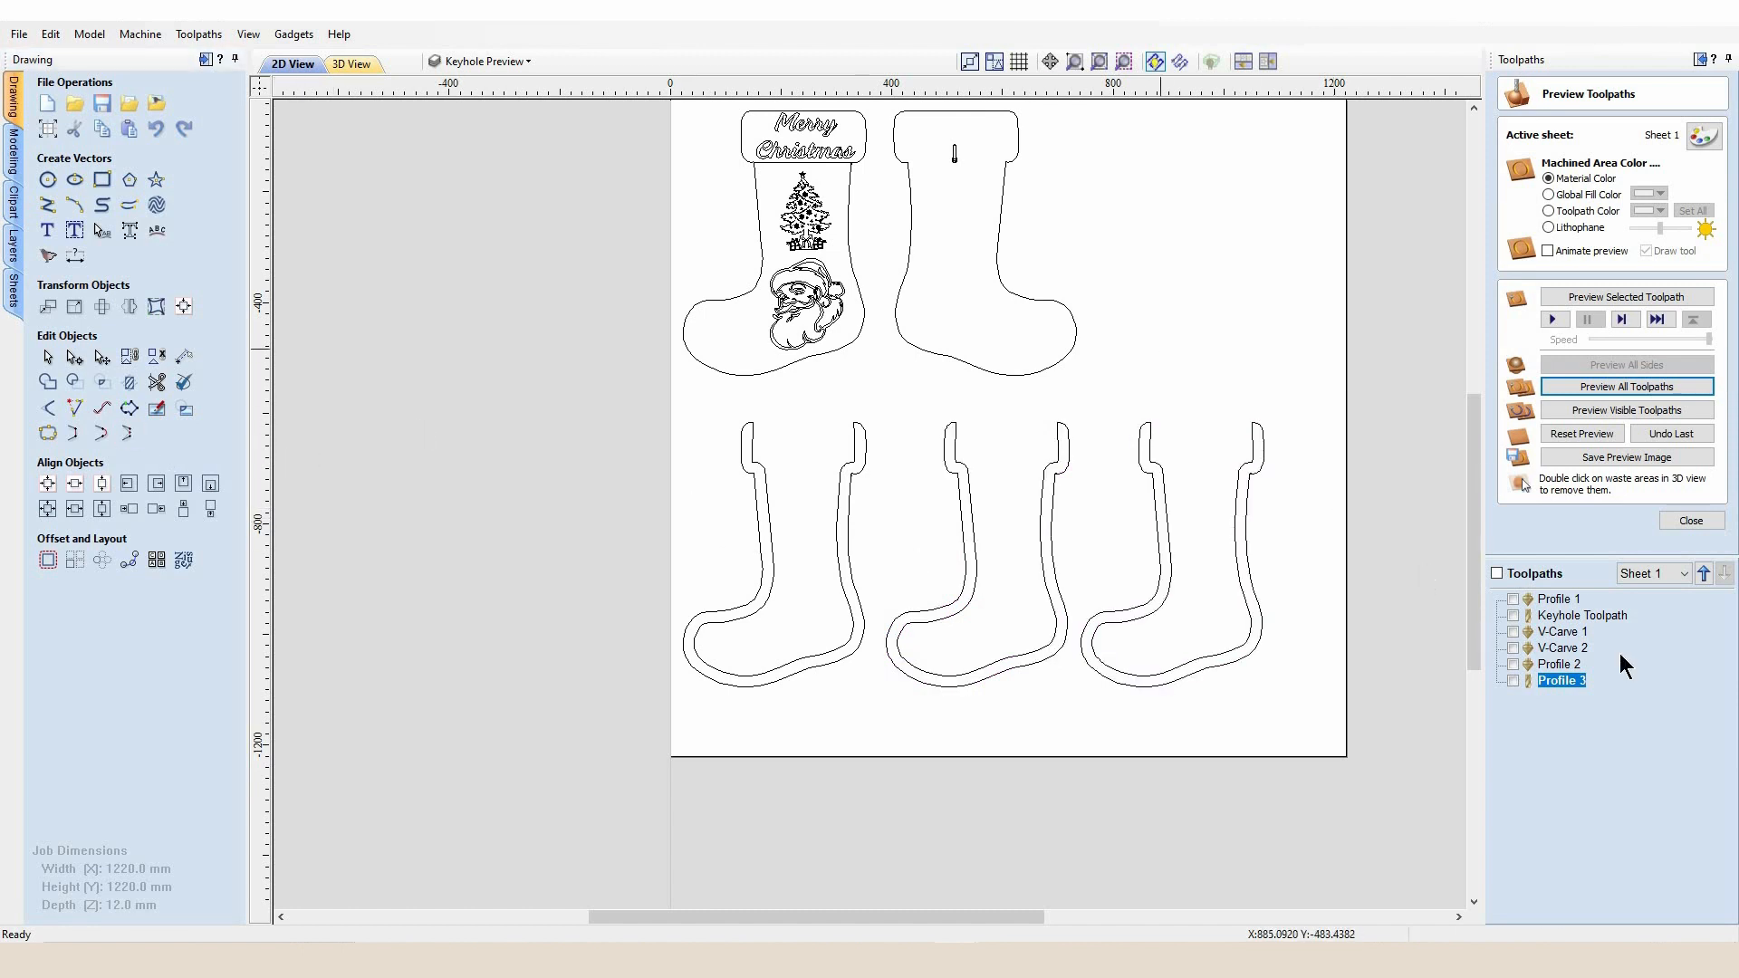
Reopen the Profile 3 toolpath for editing and add the lower row's second and third frames to its vector selection.
double_click(1566, 681)
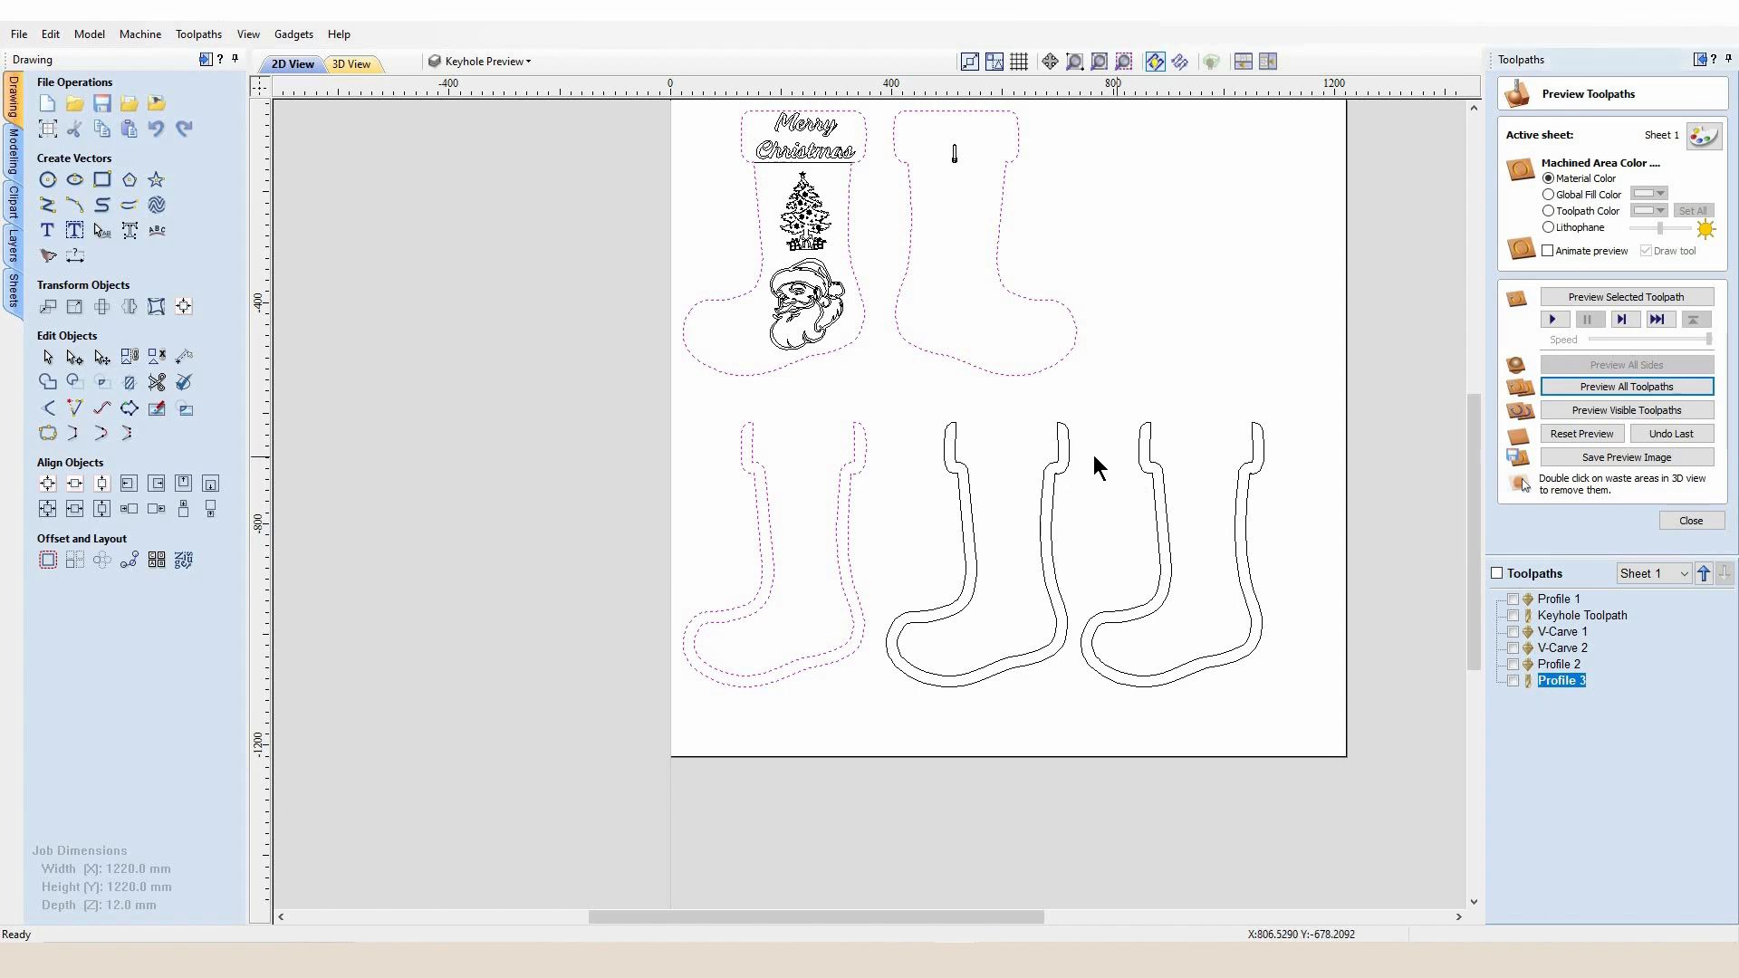
shift+click(1045, 507)
double_click(1562, 687)
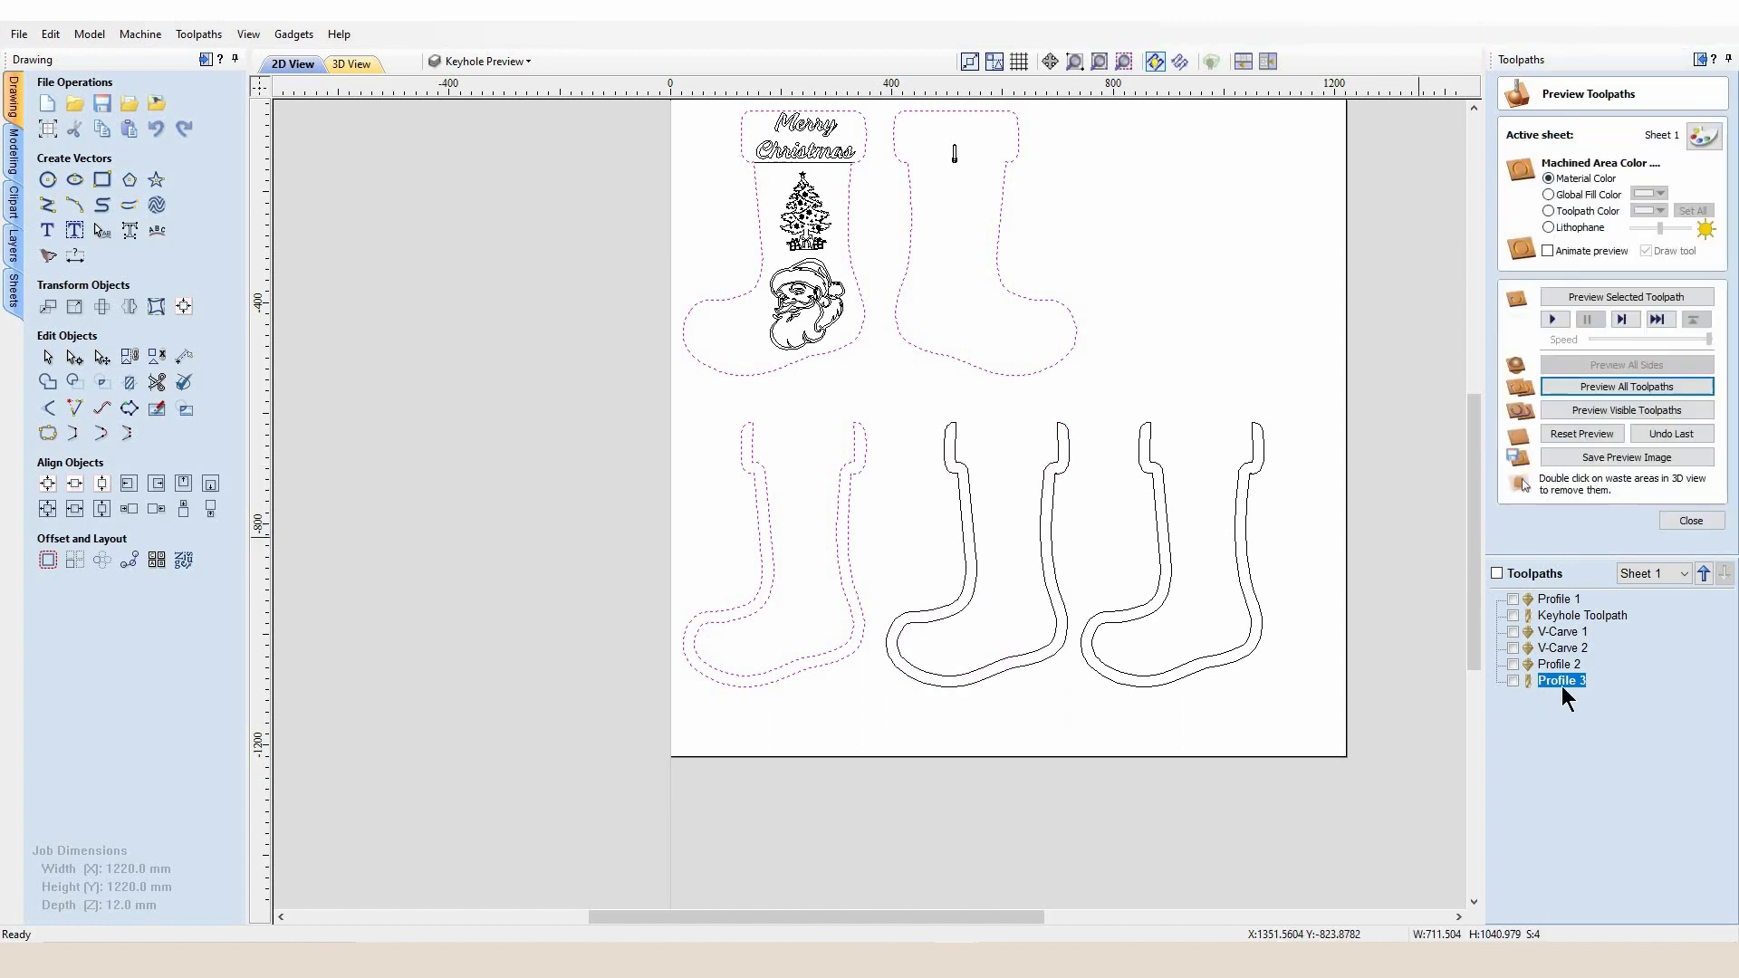
shift+click(1051, 545)
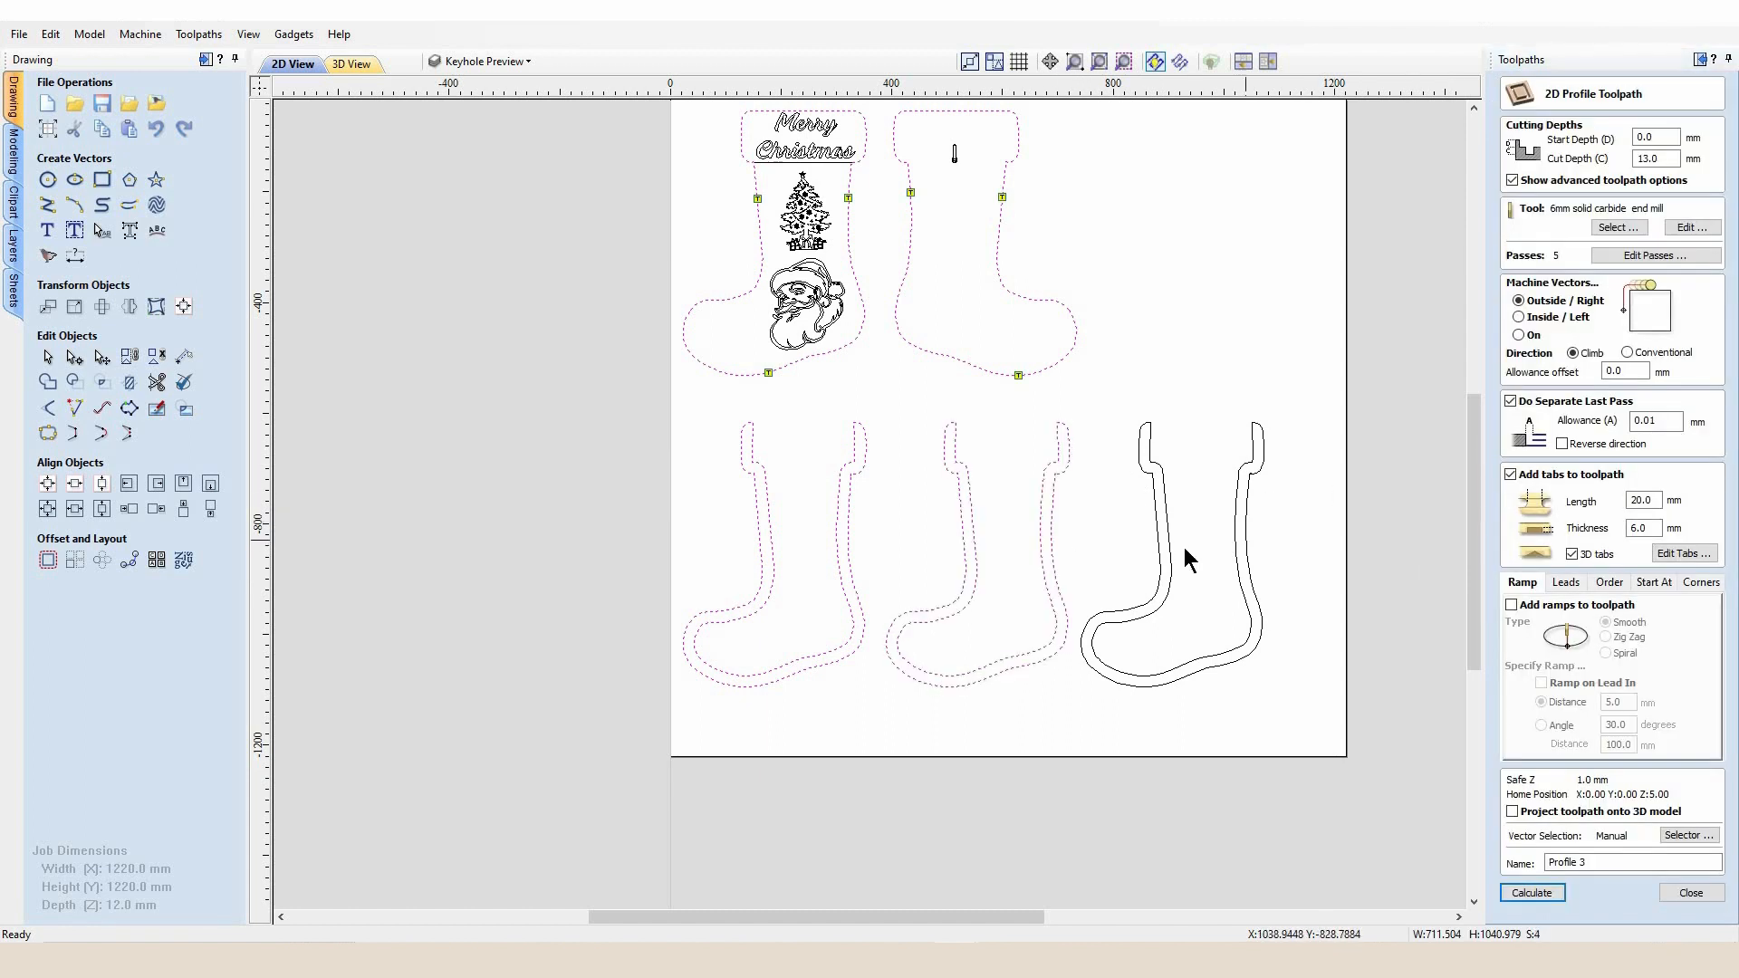
shift+click(1168, 551)
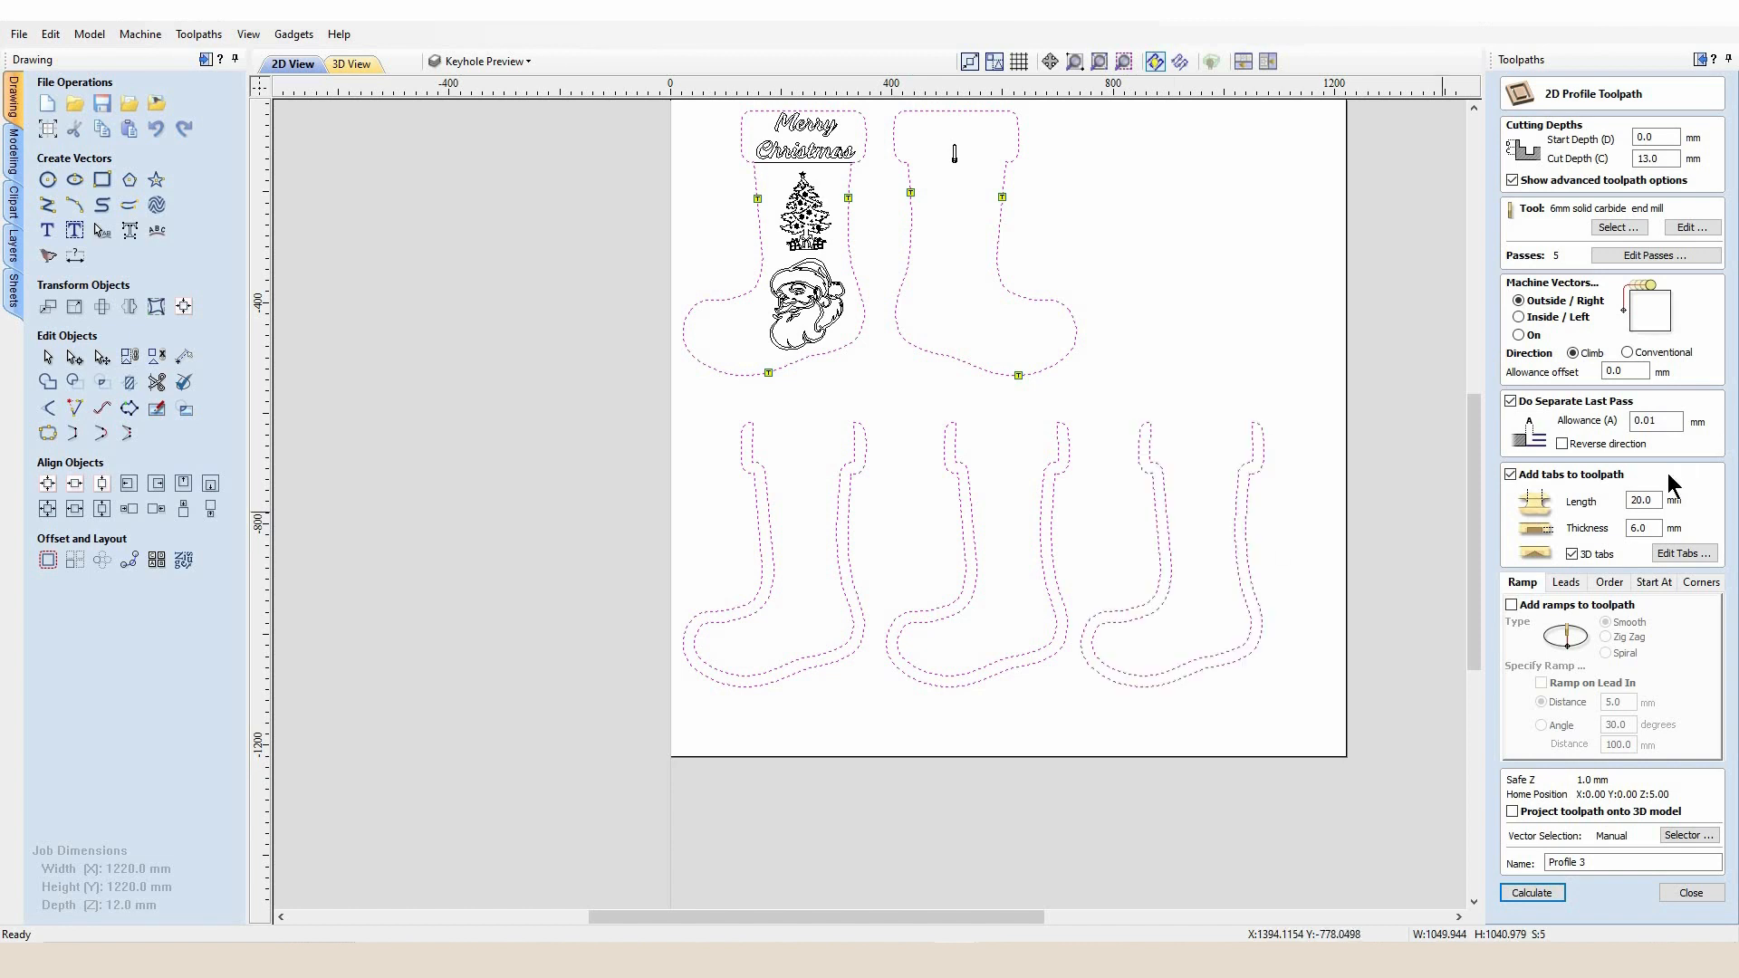
Place three tabs on each lower-row frame, one on each leg side and one under the foot.
click(1685, 553)
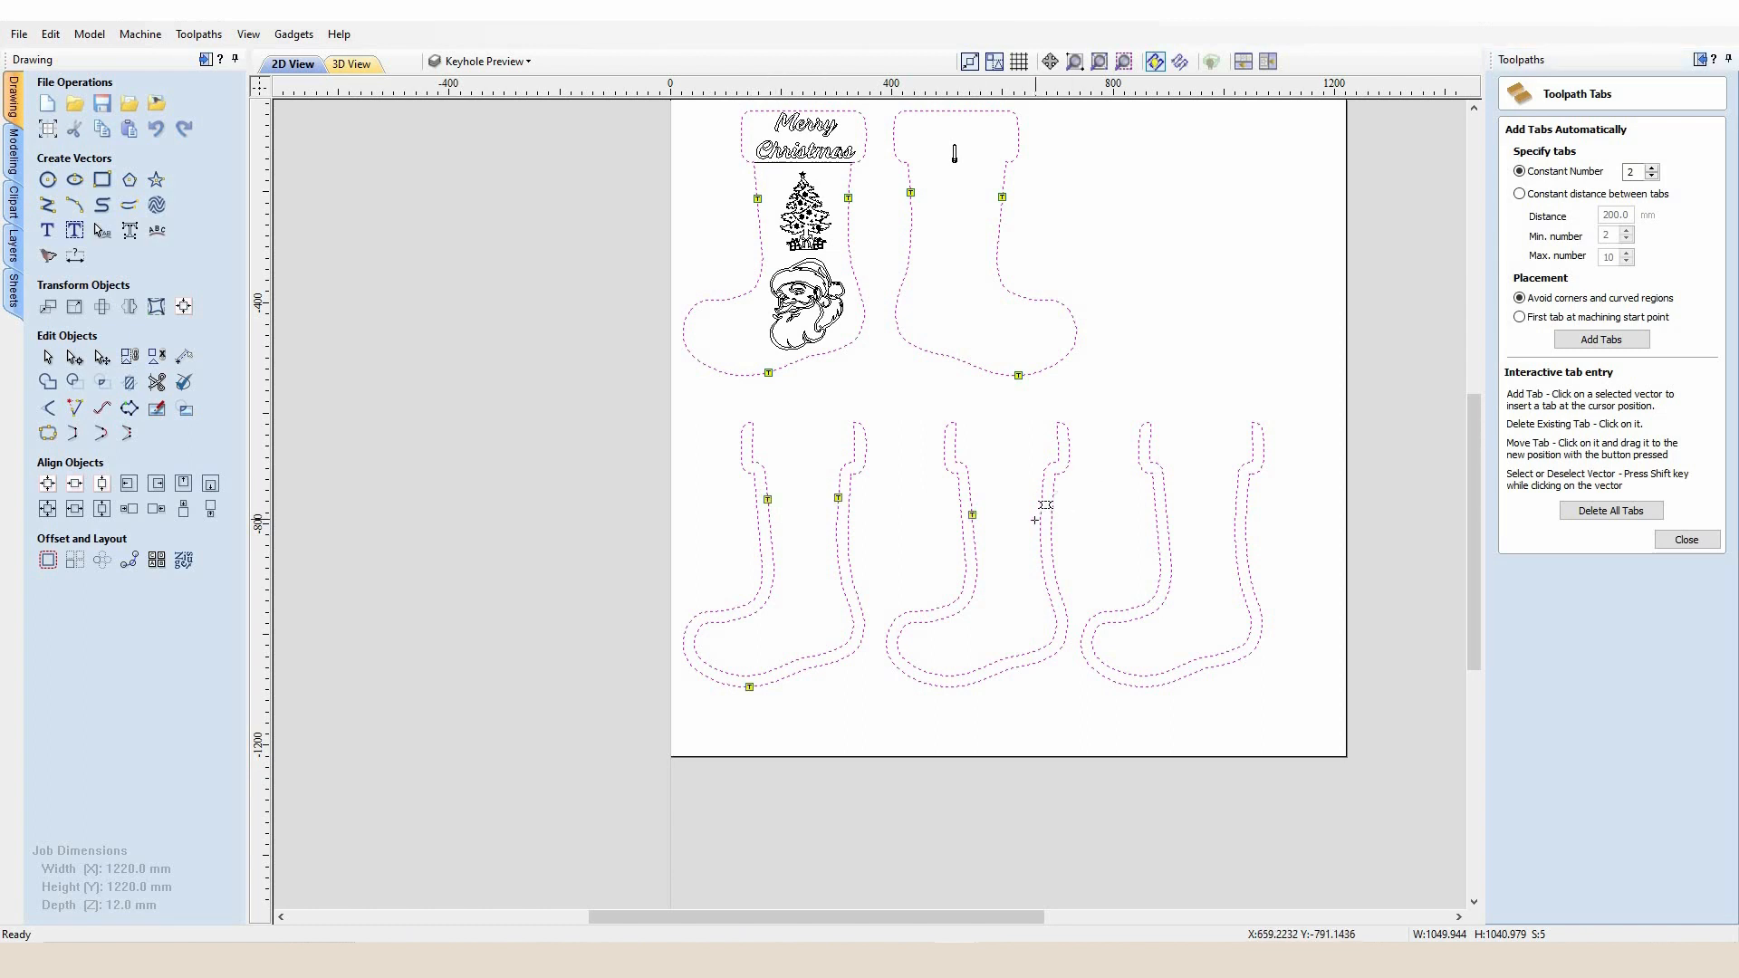
click(1039, 520)
click(1686, 539)
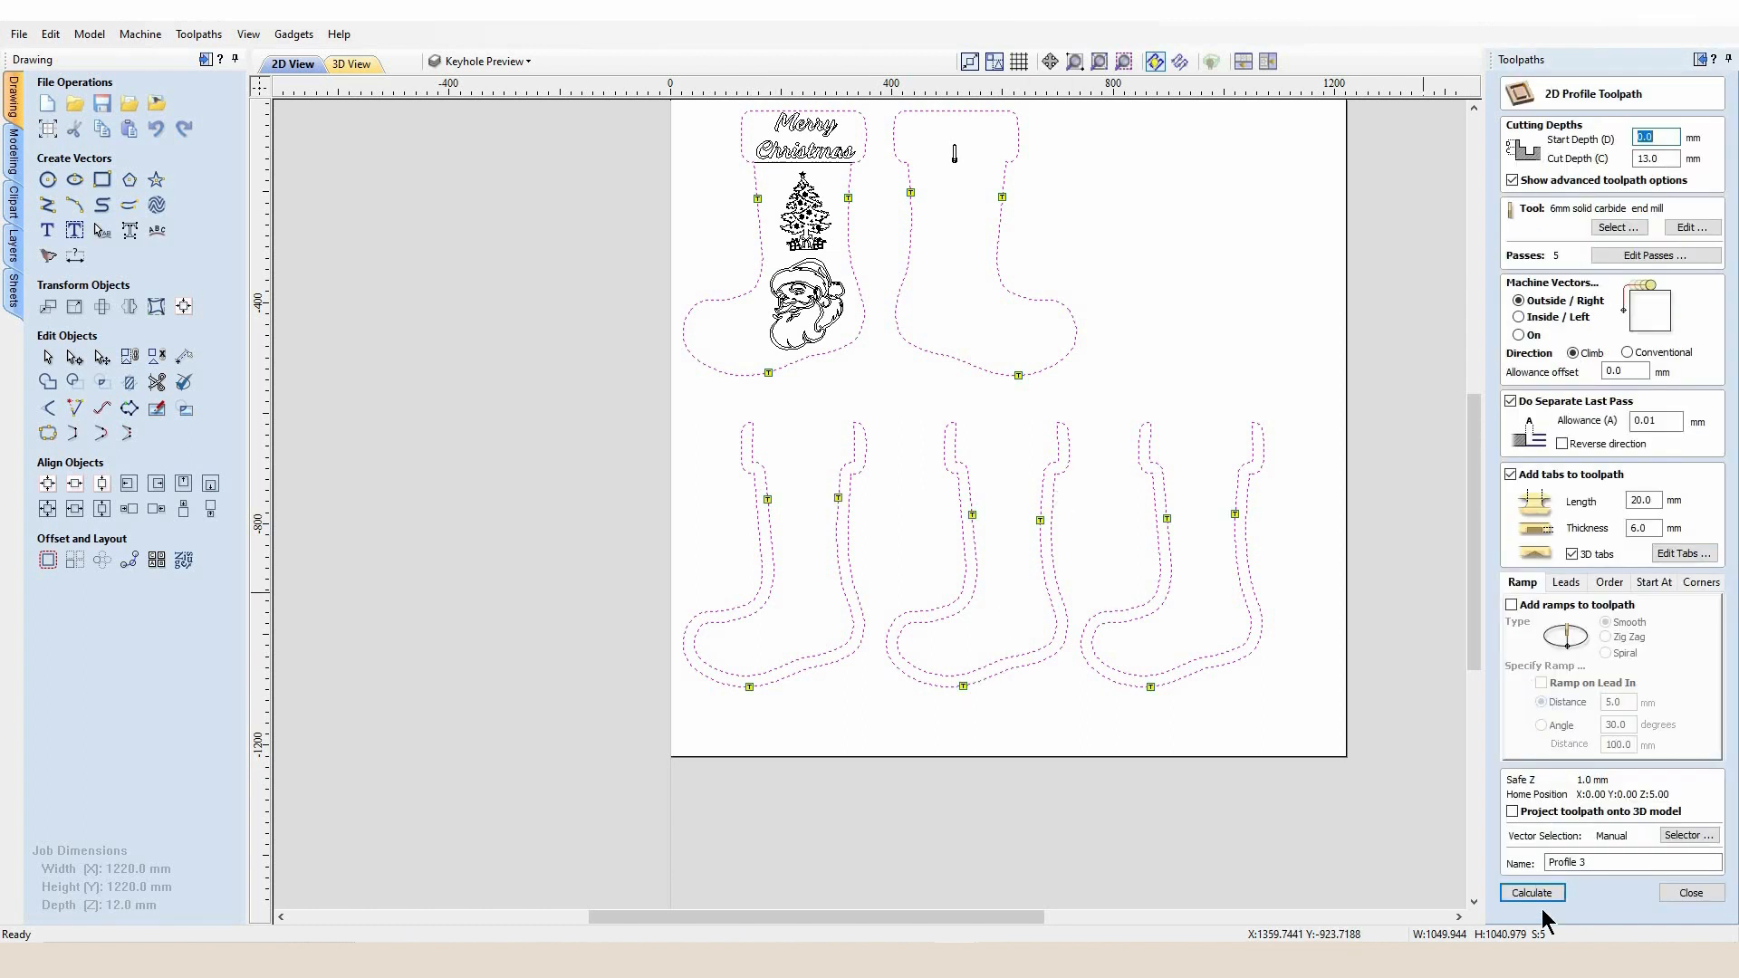
Recalculate the Profile 3 cut-out with all three frames, accept cutting through the material, and preview all toolpaths.
click(1531, 895)
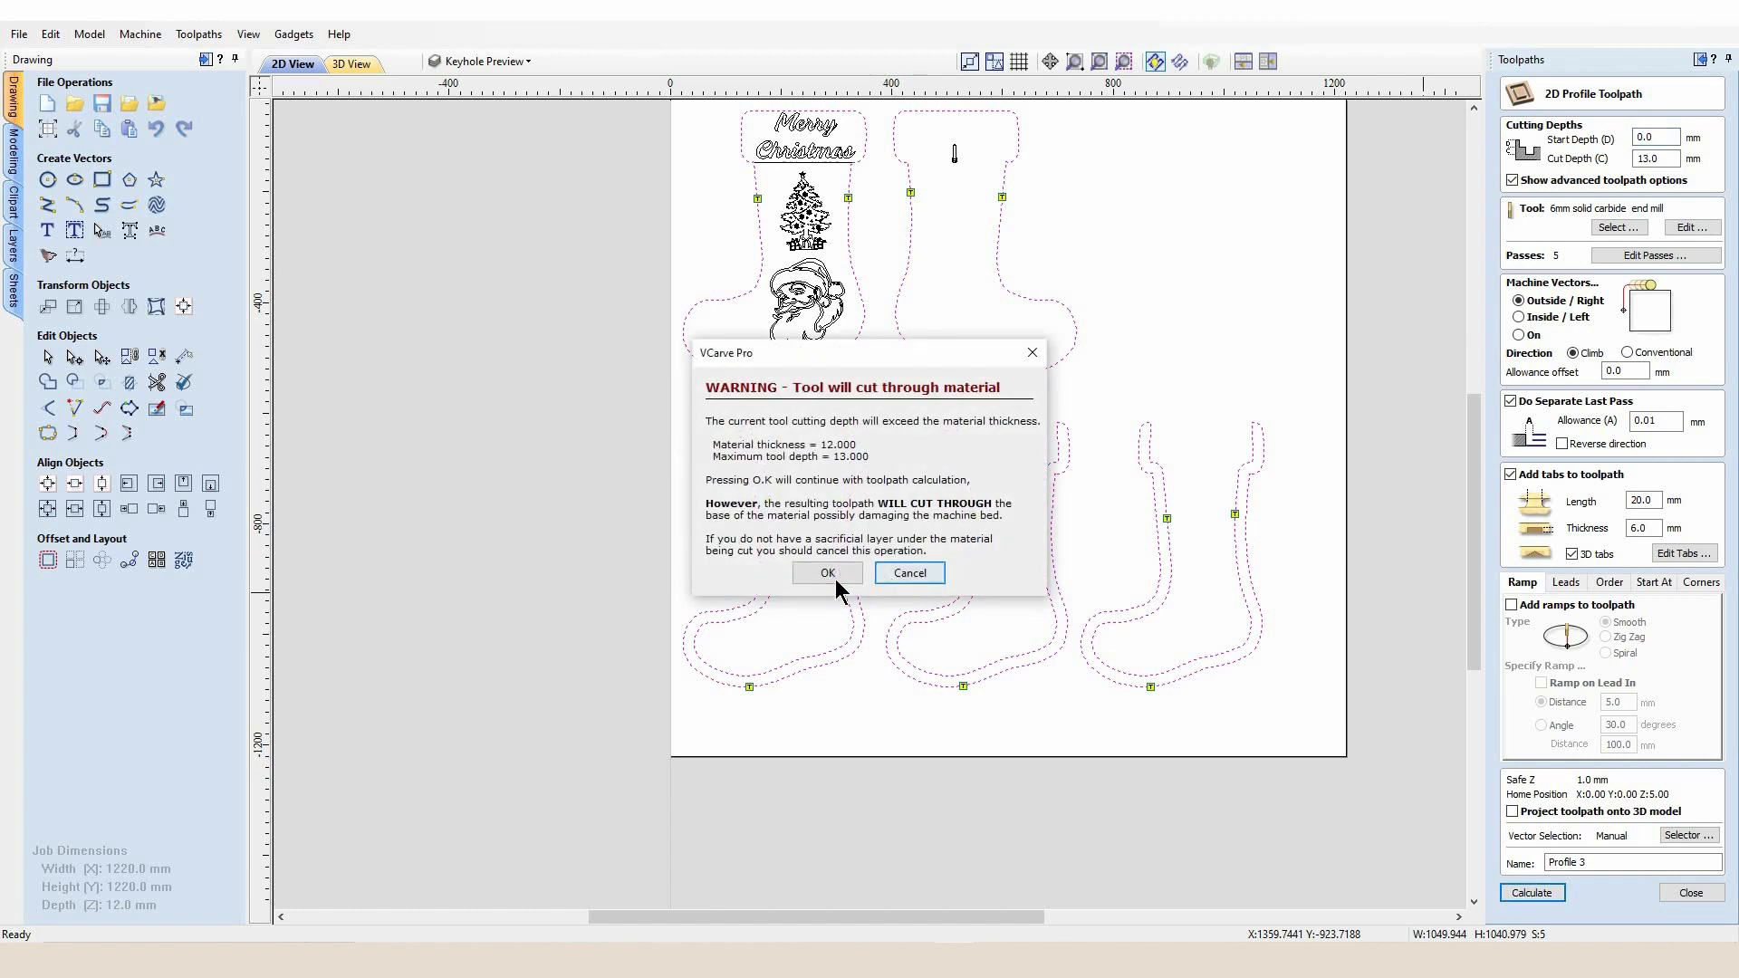
click(827, 573)
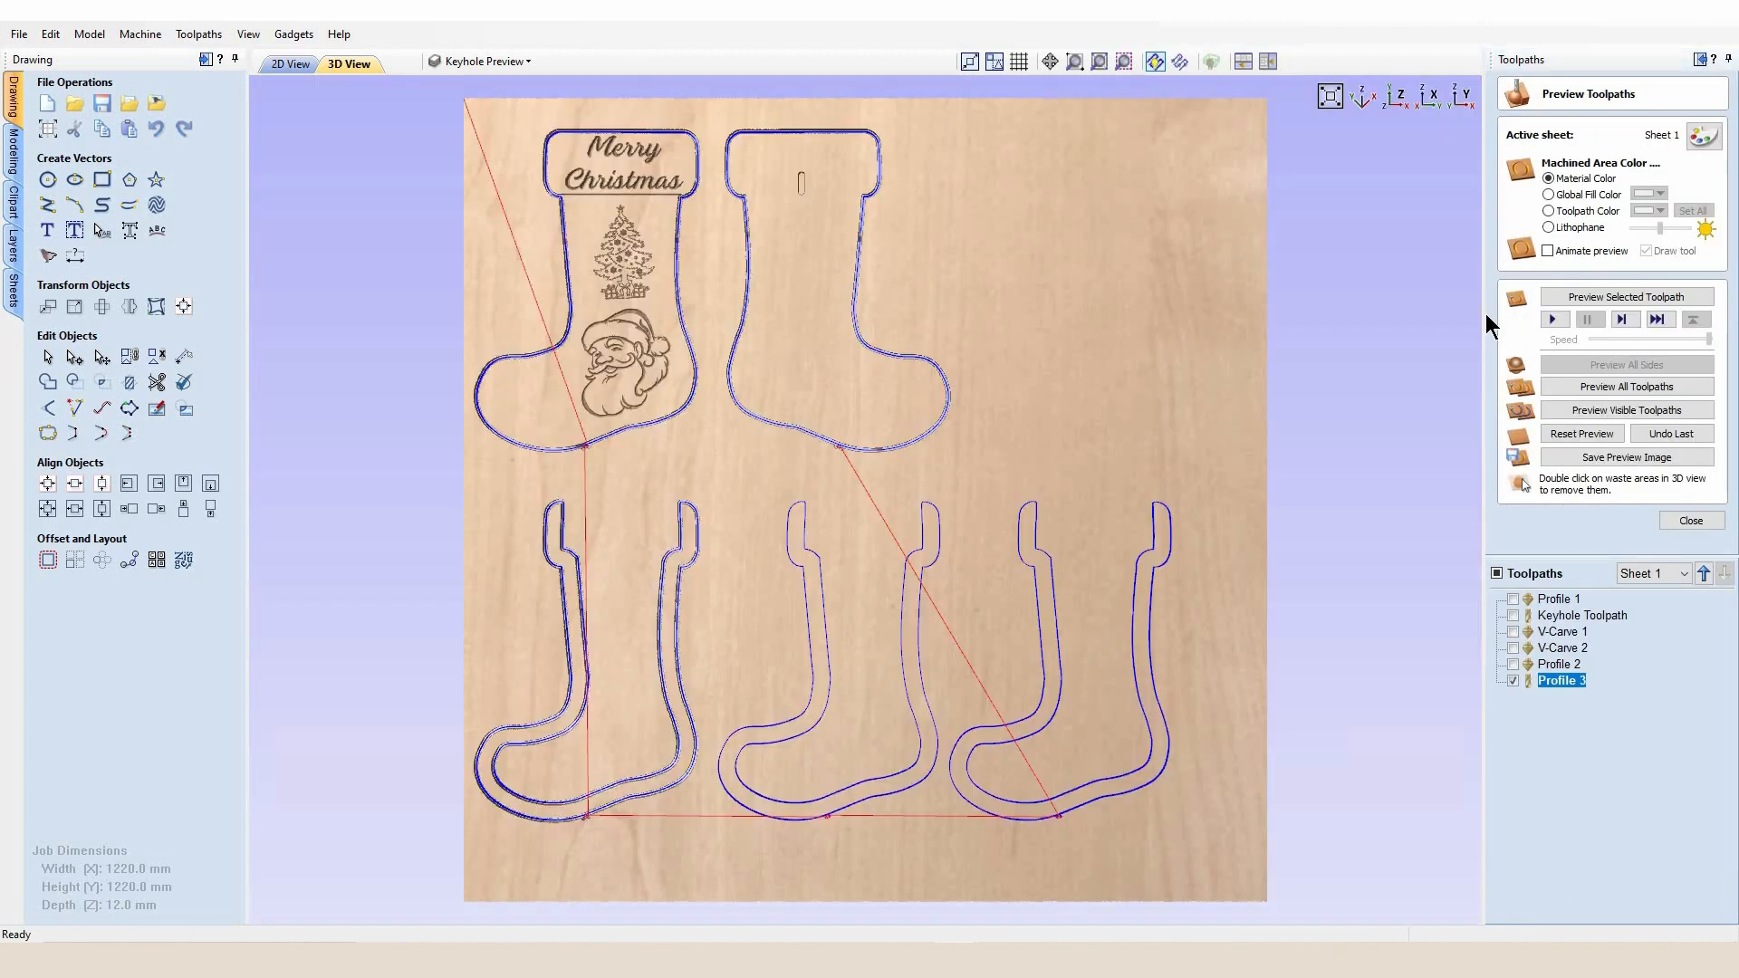
click(1572, 389)
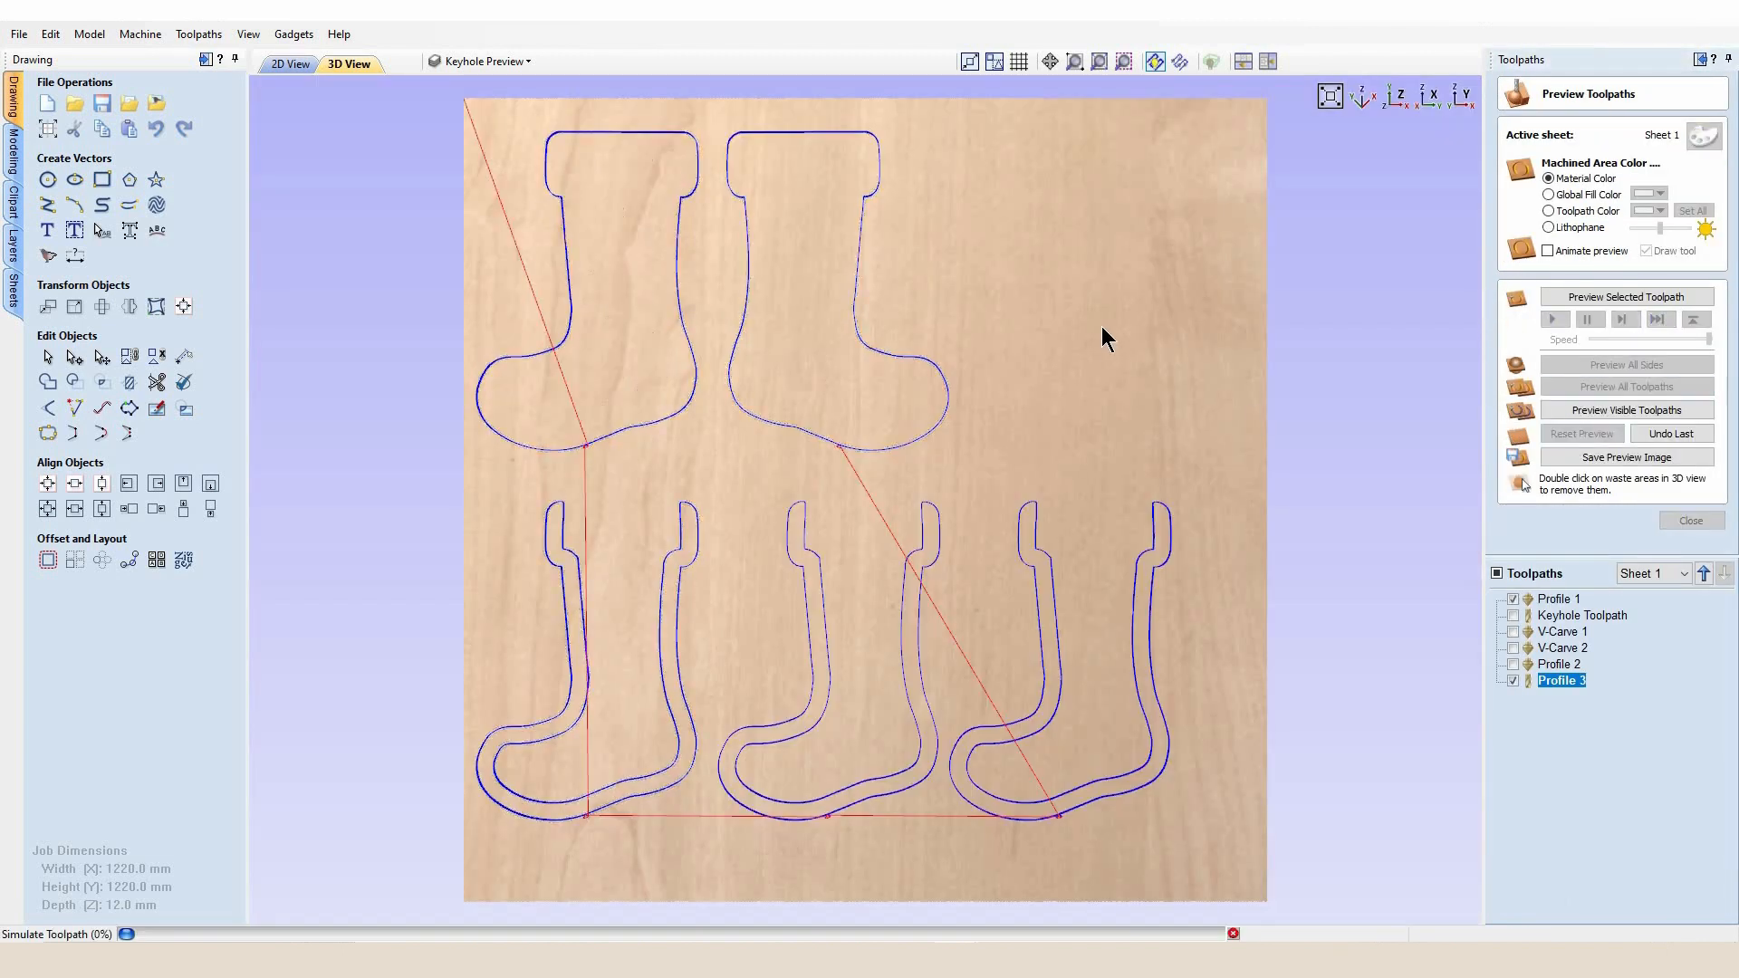